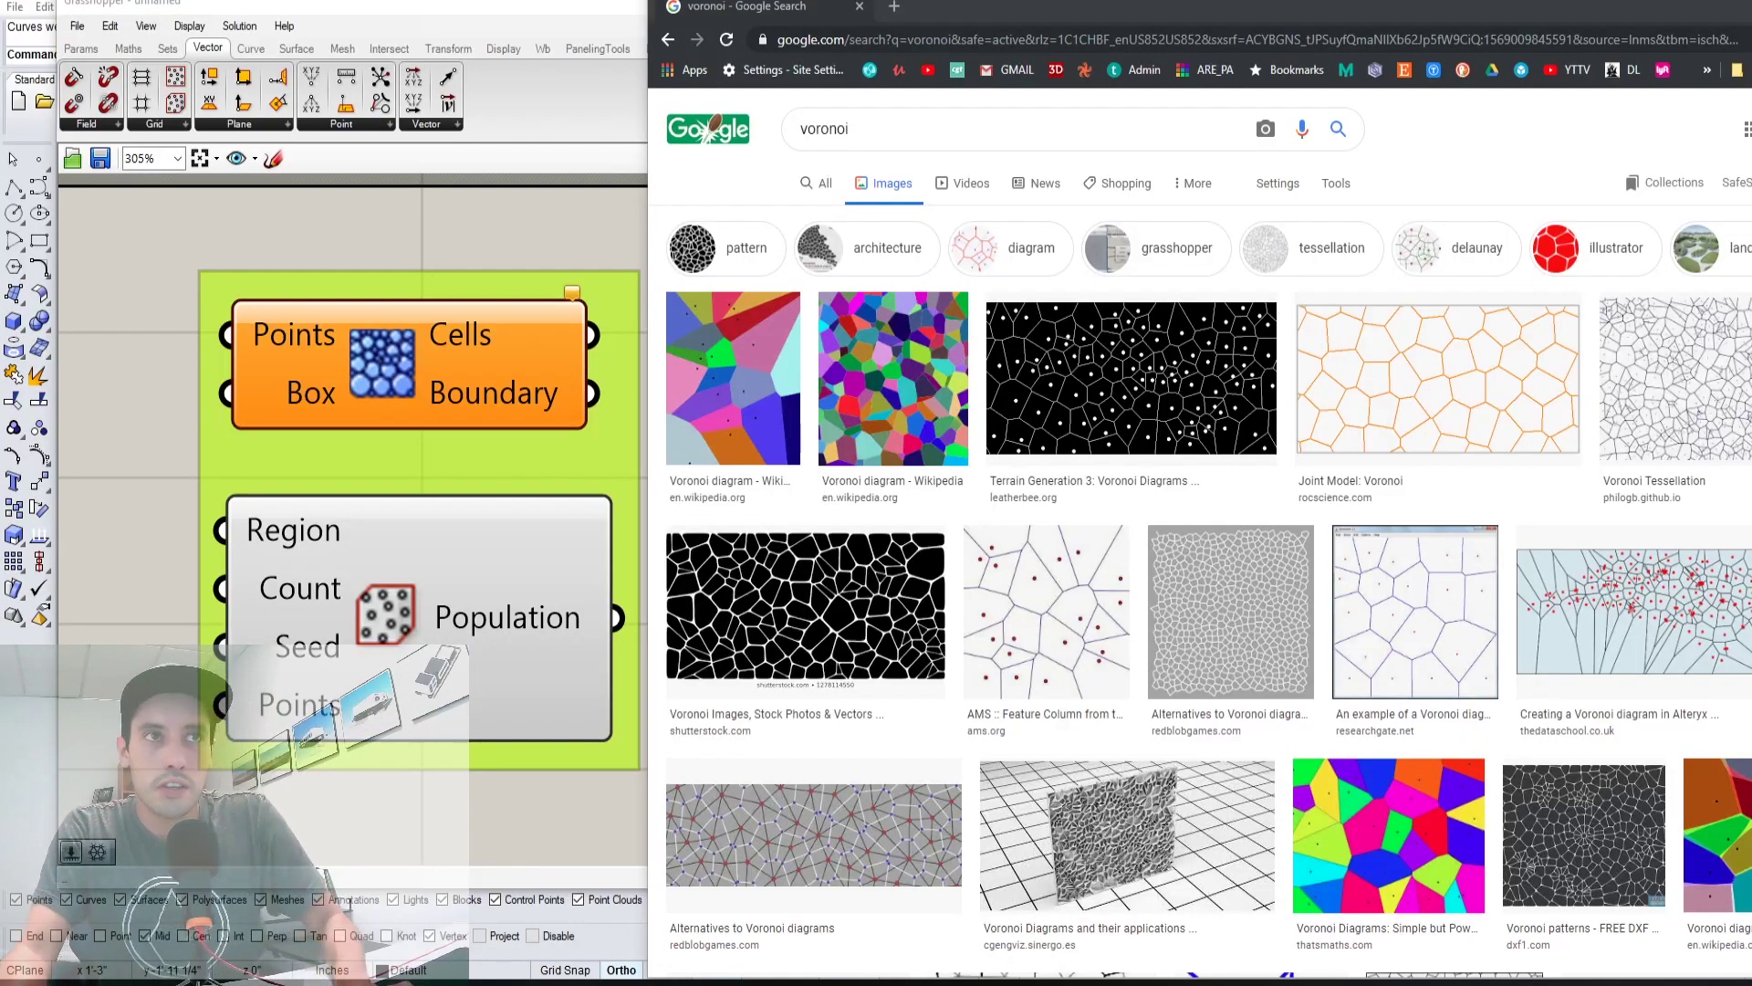
pyautogui.moveTo(415, 233); pyautogui.dragTo(378, 235, button='right')
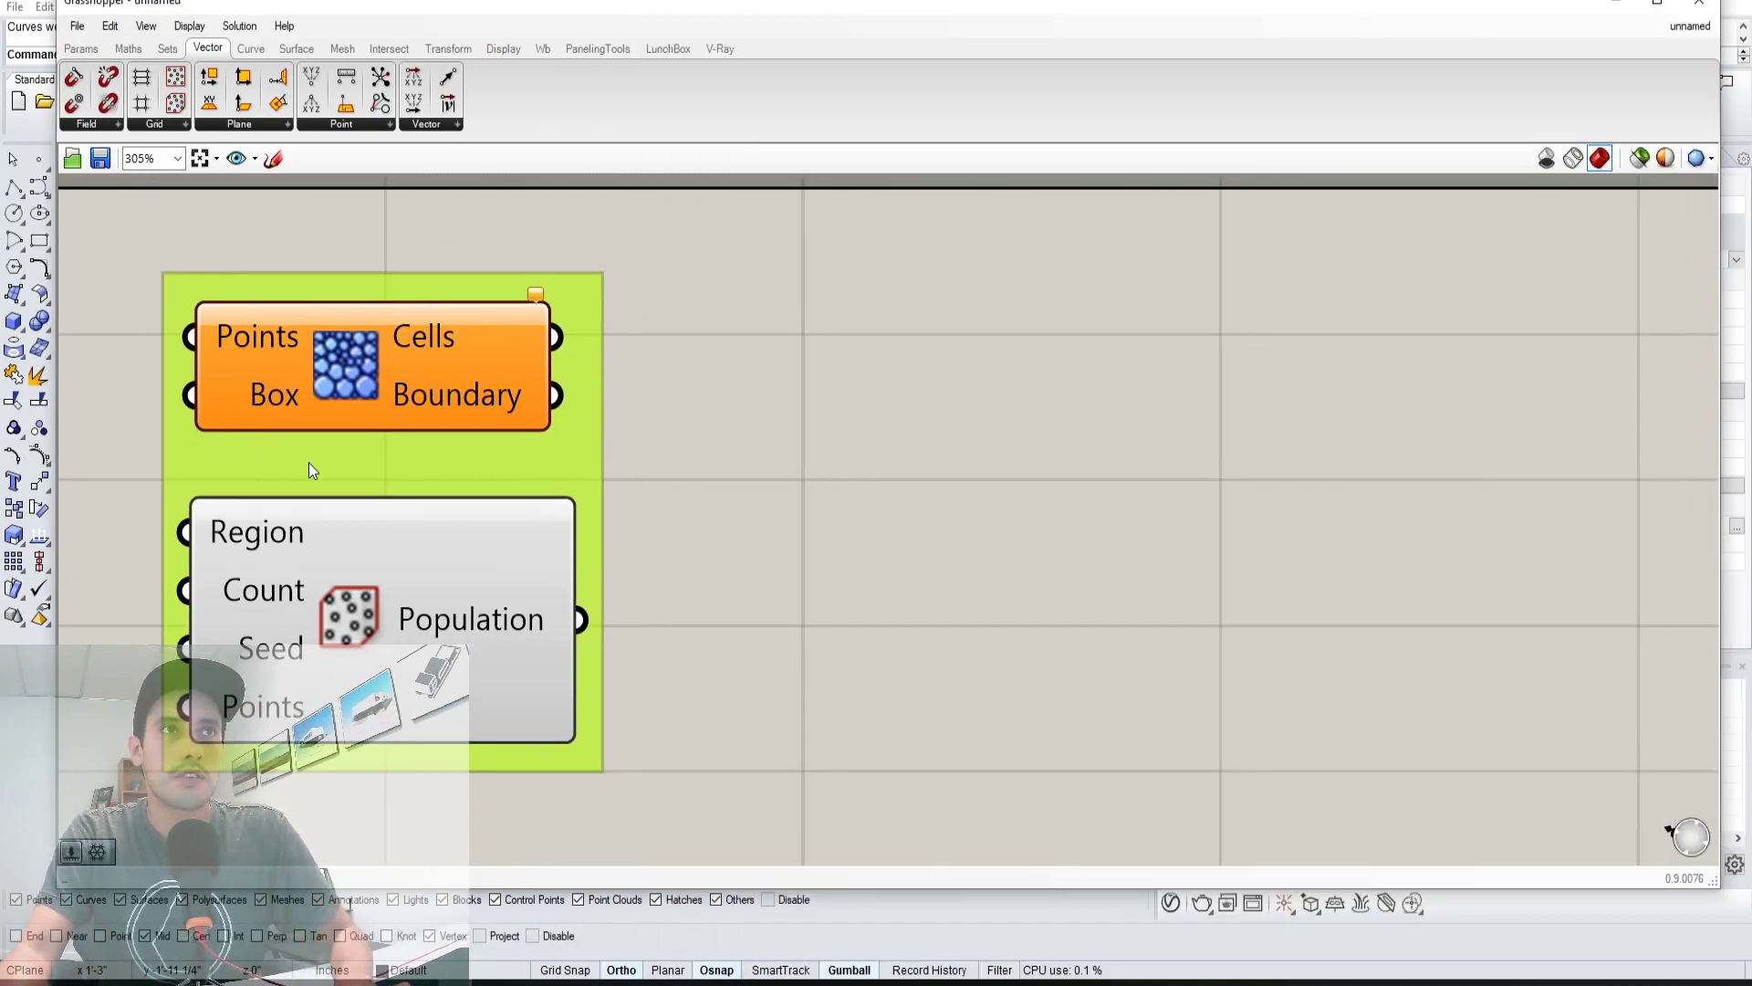
pyautogui.hotkey('alt', 'Tab')
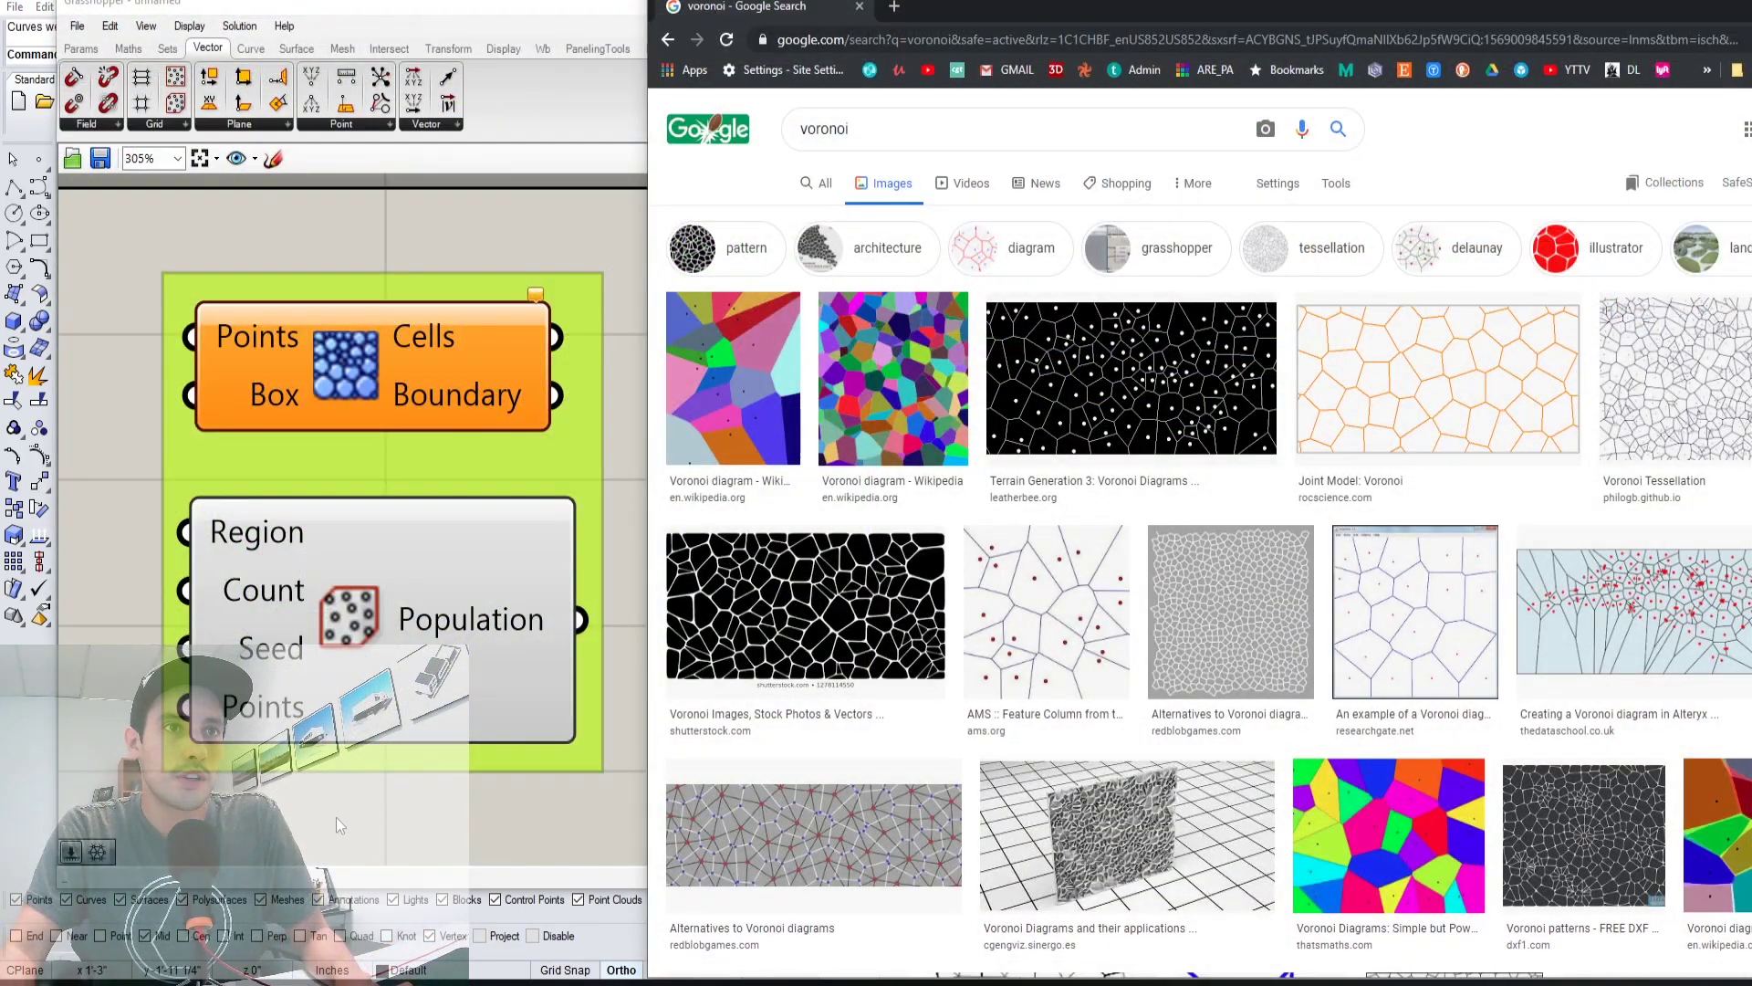
pyautogui.click(336, 817)
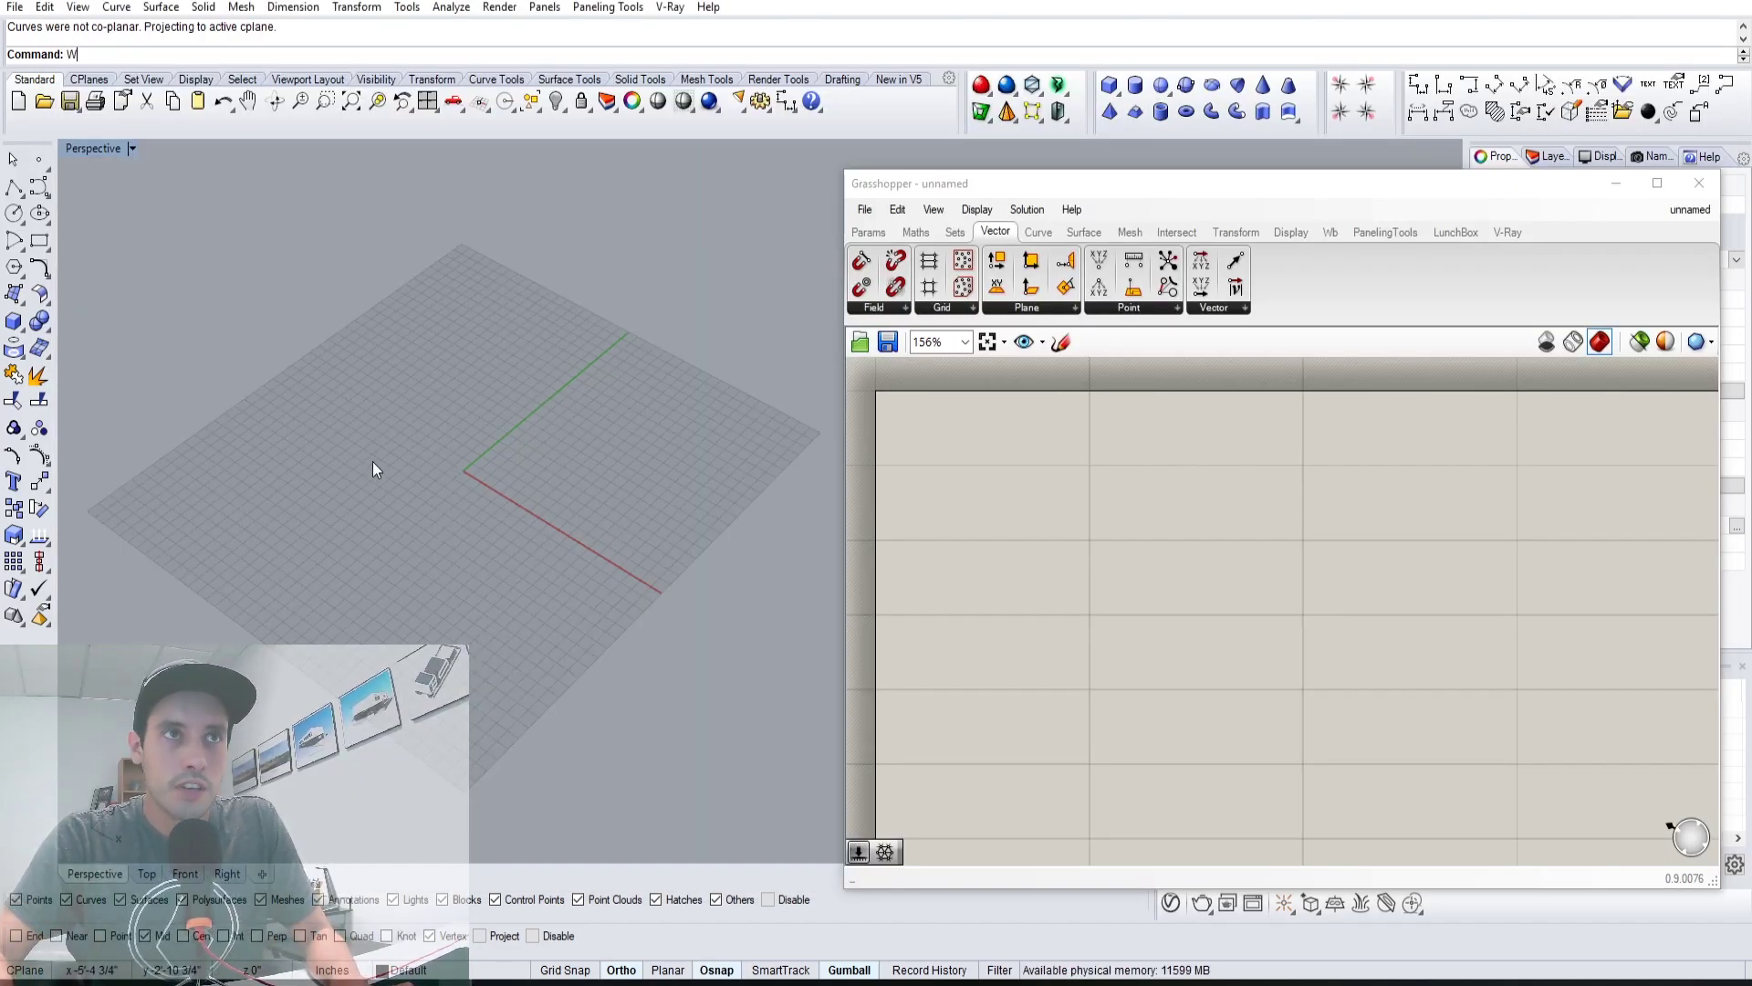
# Draw a rectangular plane surface from corner to corner on the ground grid in the Perspective view, enclosing the origin
pyautogui.press('BackSpace')
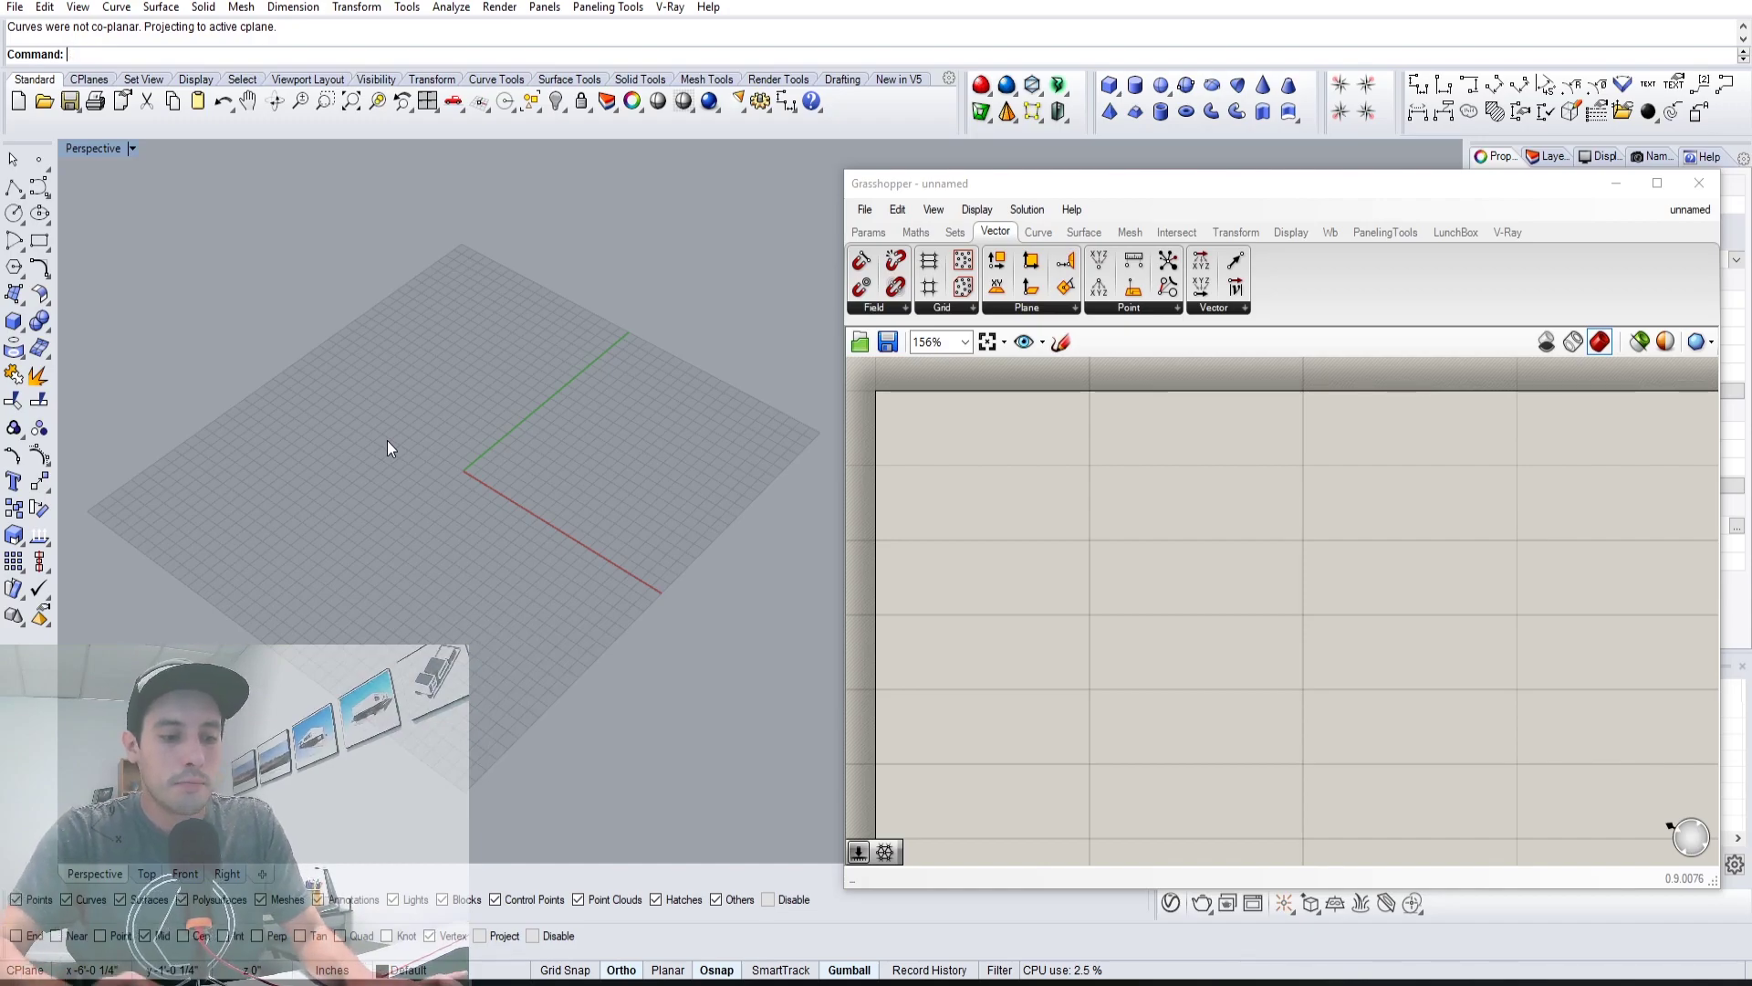
pyautogui.write('PlaE')
pyautogui.press('BackSpace')
pyautogui.write('ne')
pyautogui.press('Return')
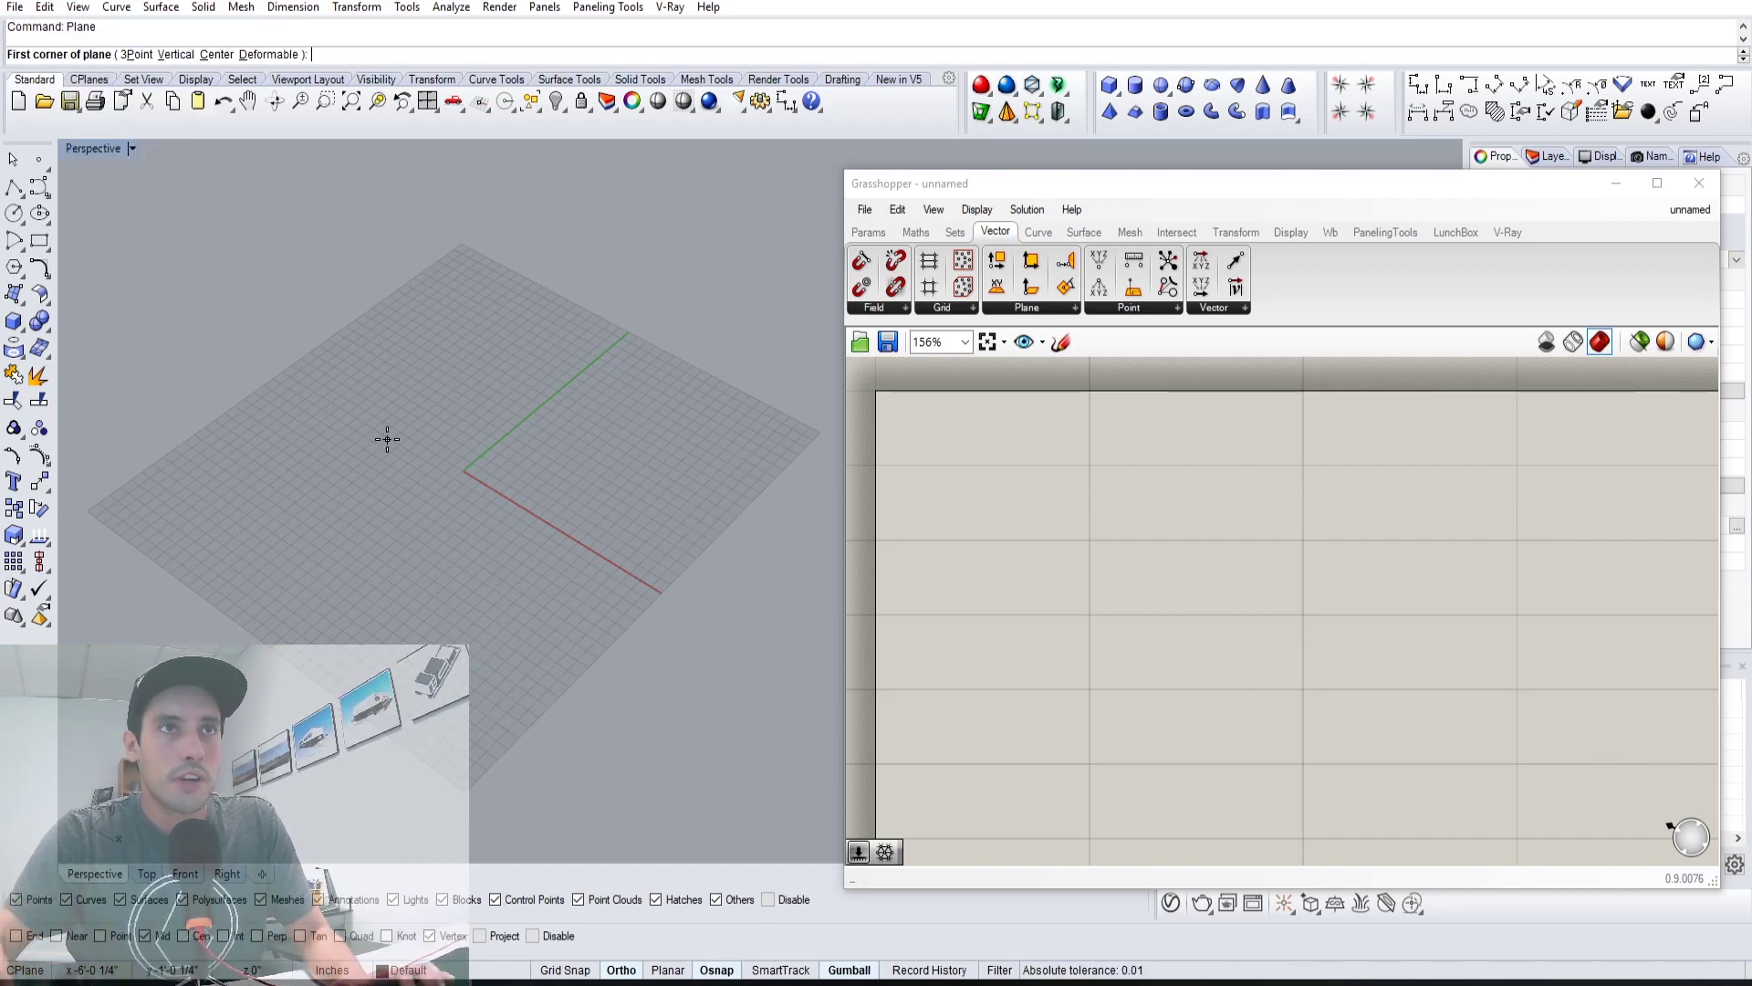
pyautogui.click(407, 456)
pyautogui.click(774, 362)
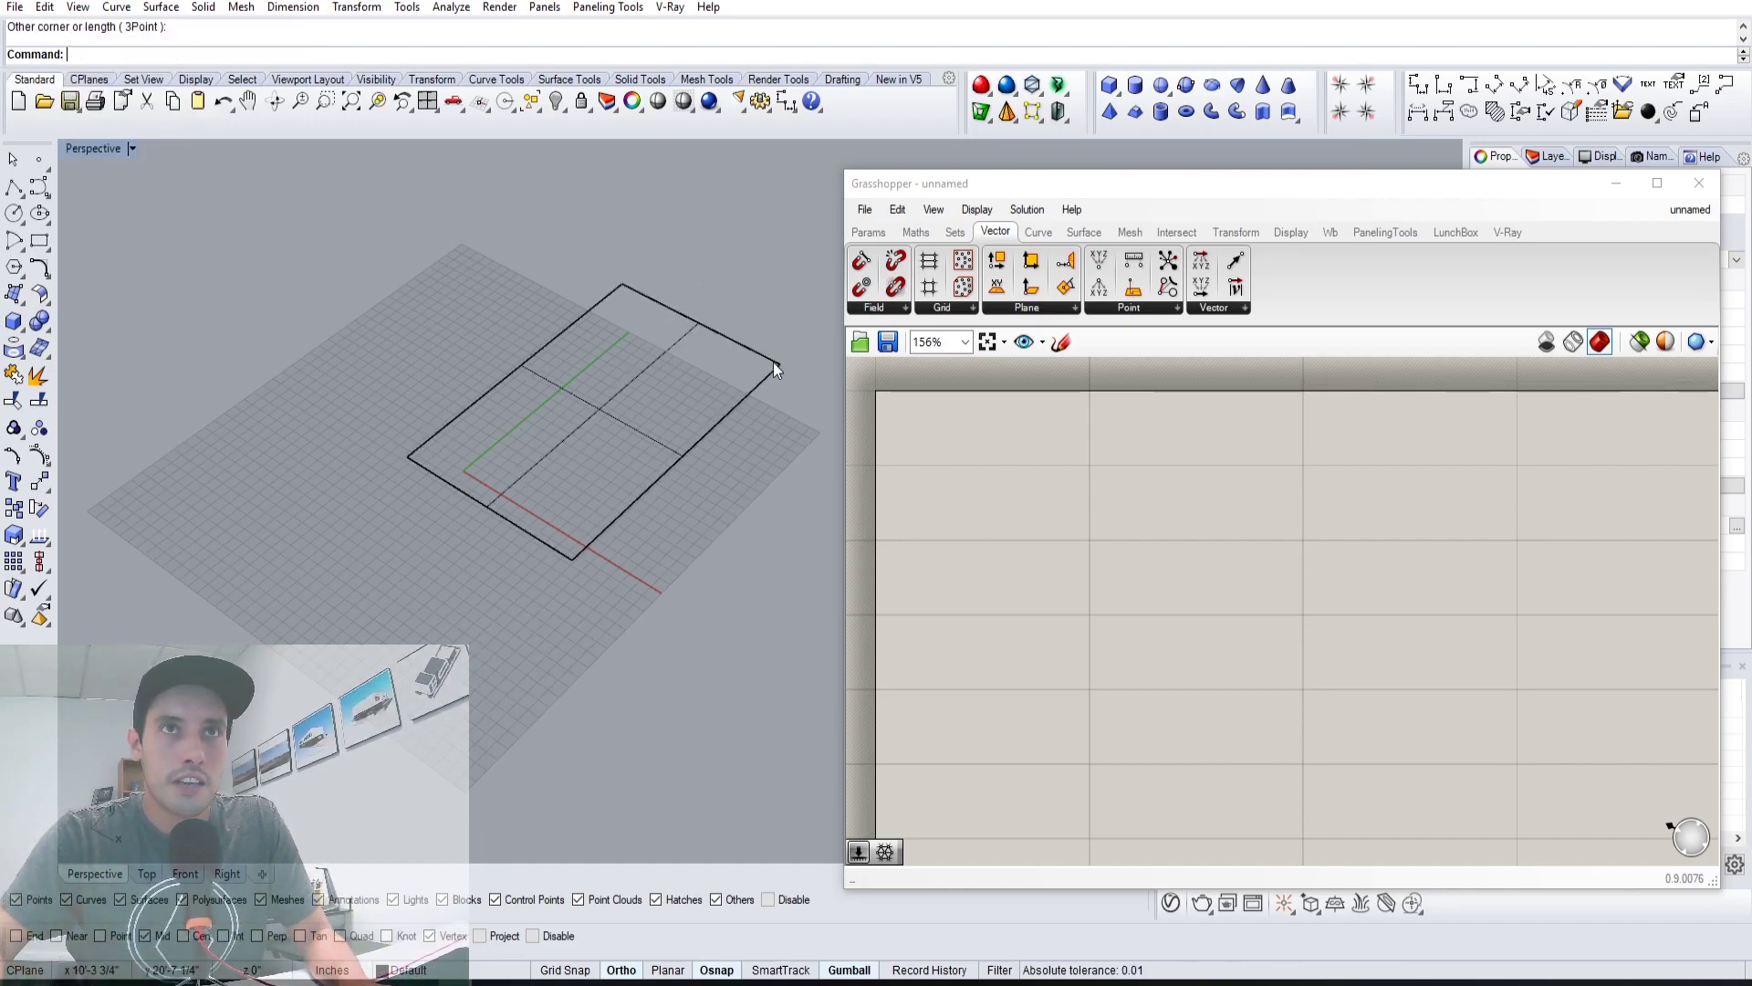
# Apply CageEdit to the plane using a bounding box, World coordinates, 4 points per direction, degree 3 and the default region
pyautogui.click(771, 365)
pyautogui.scroll(2, 655, 506)
pyautogui.moveTo(655, 505); pyautogui.dragTo(643, 489, button='right')
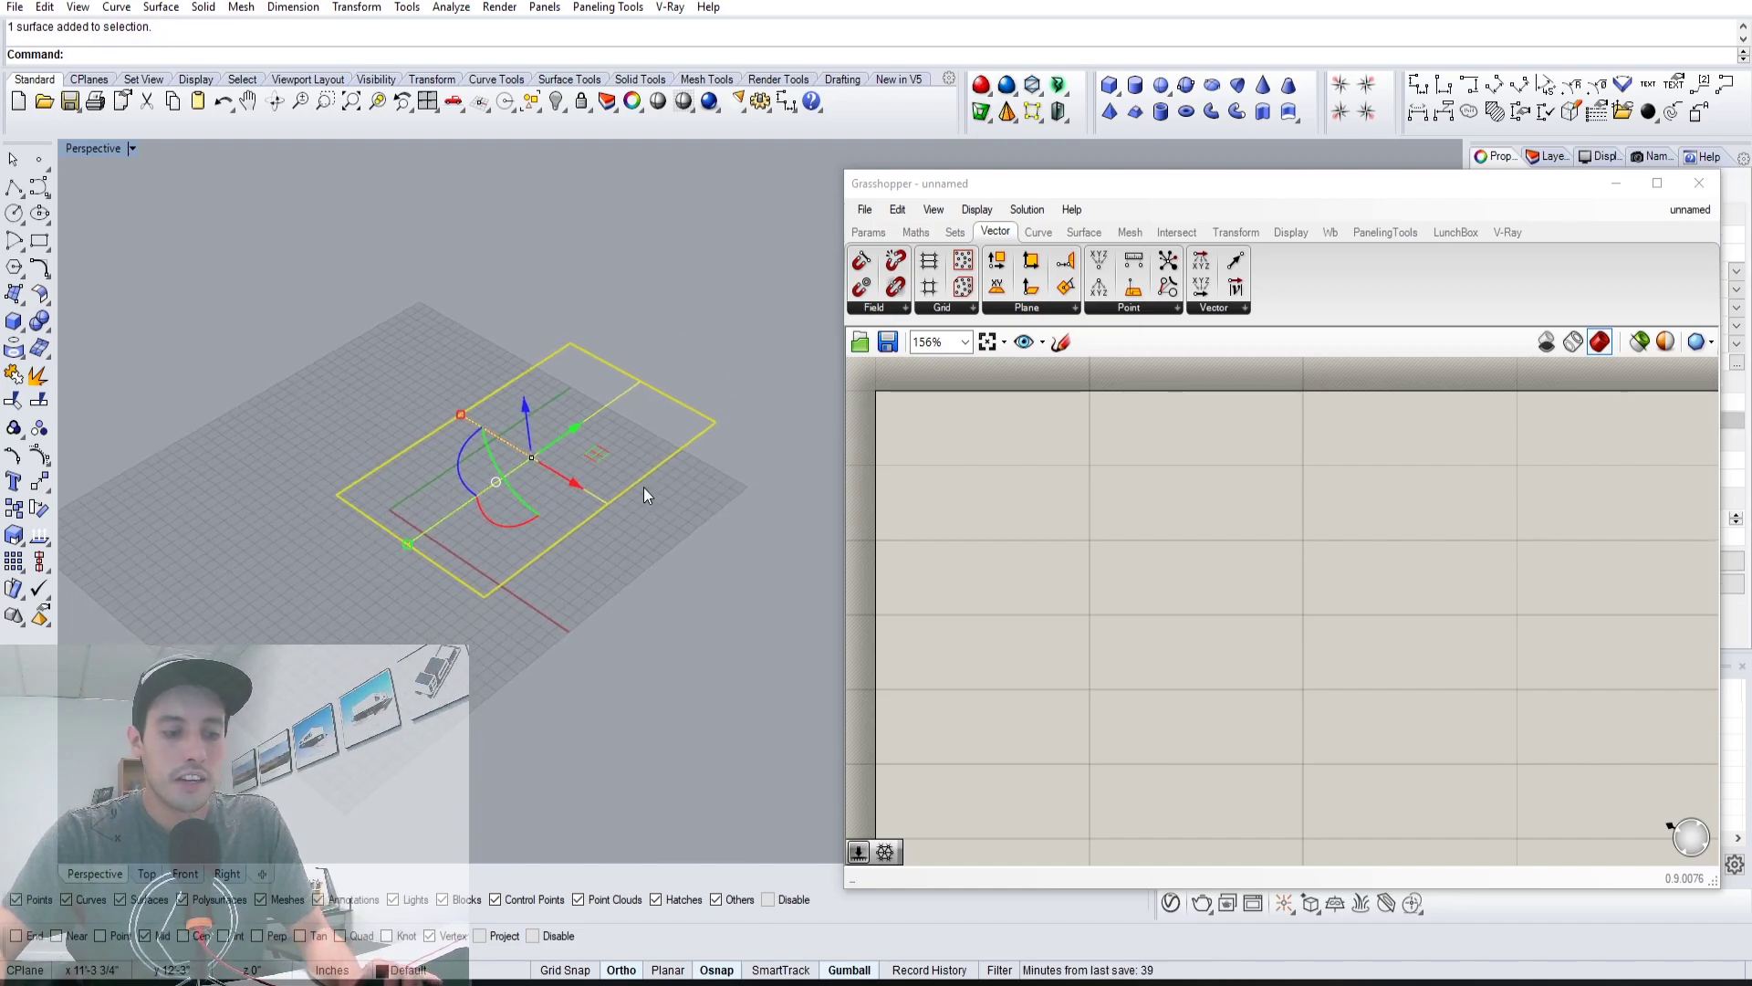
pyautogui.press('Return')
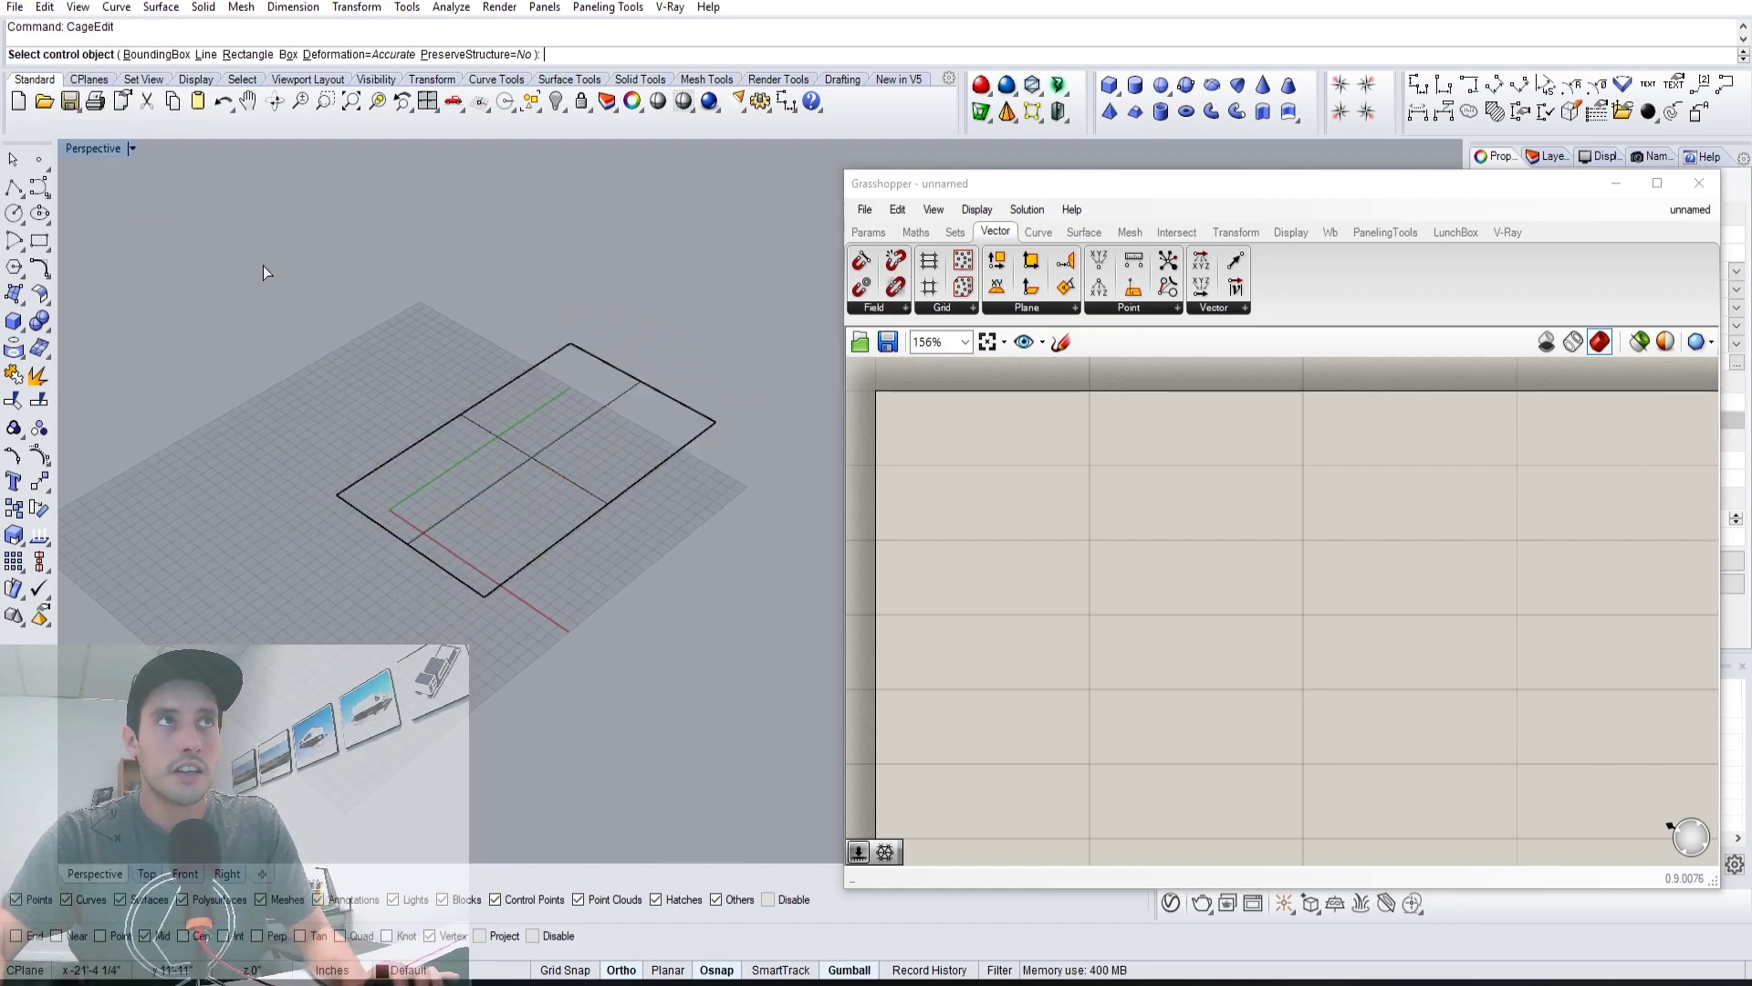
pyautogui.click(151, 54)
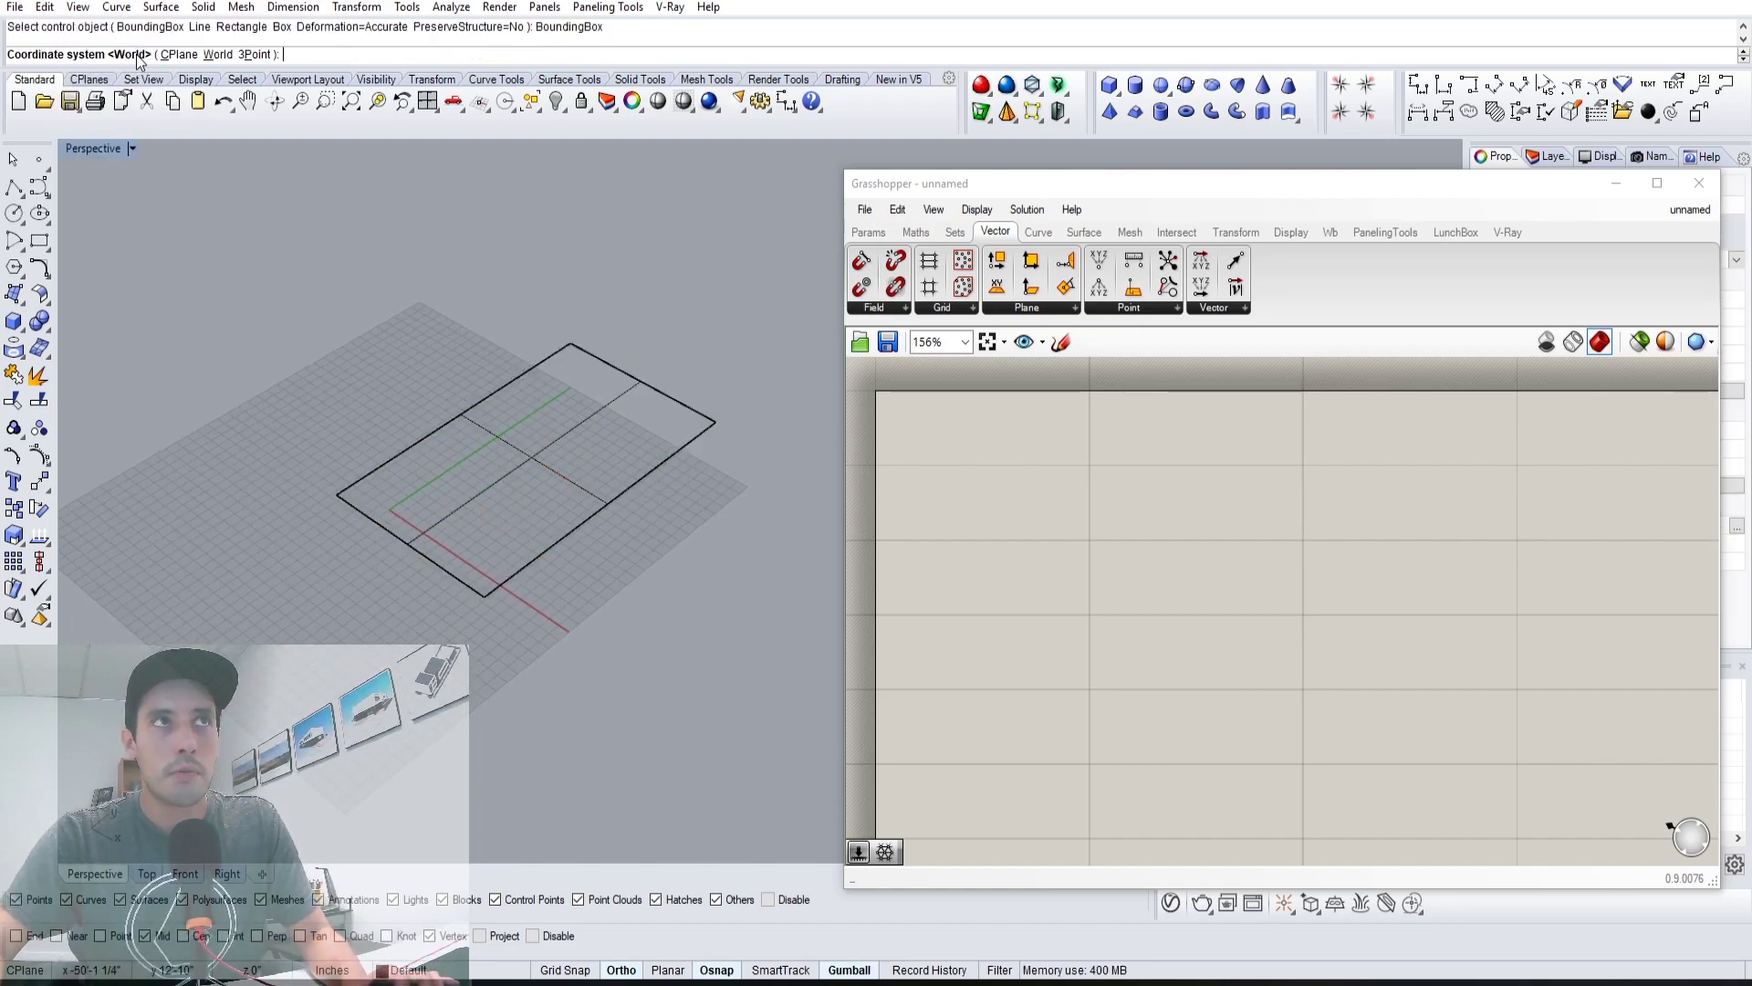
pyautogui.click(218, 55)
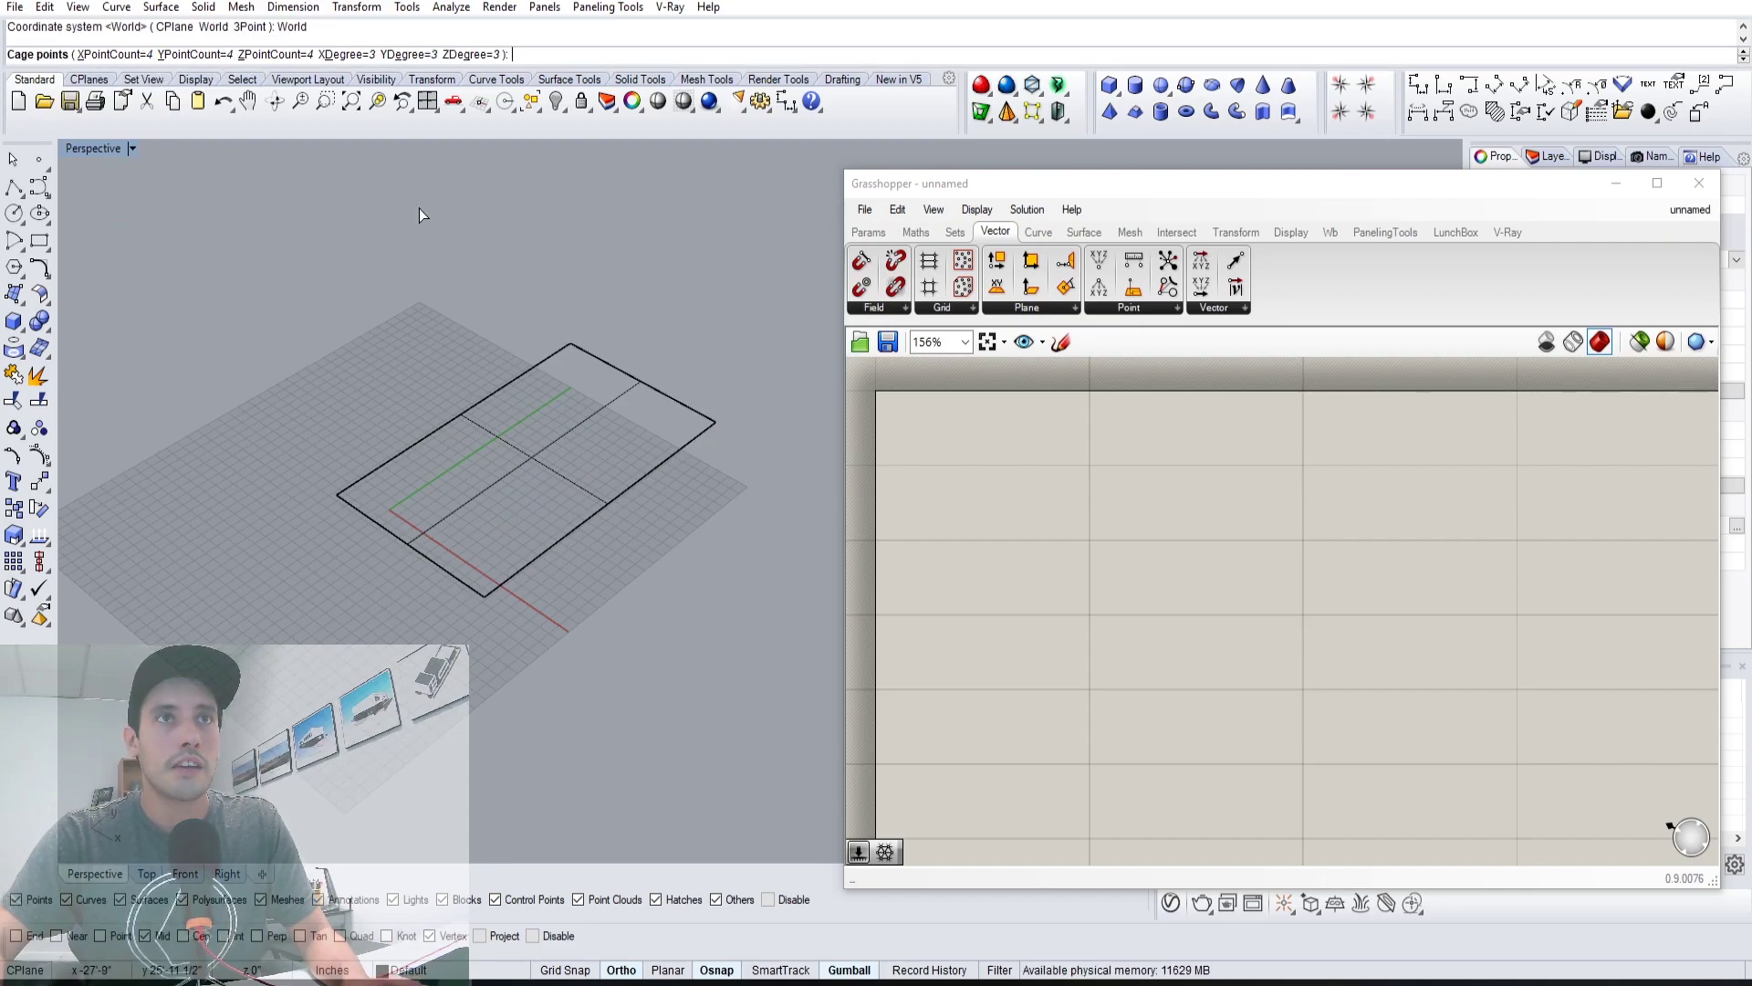
pyautogui.press('Return')
pyautogui.press('Return')
# Select the middle rows of cage points and raise them vertically so the plane bends into an arch
pyautogui.moveTo(648, 425); pyautogui.dragTo(484, 367, button='right')
pyautogui.moveTo(684, 564); pyautogui.dragTo(685, 576)
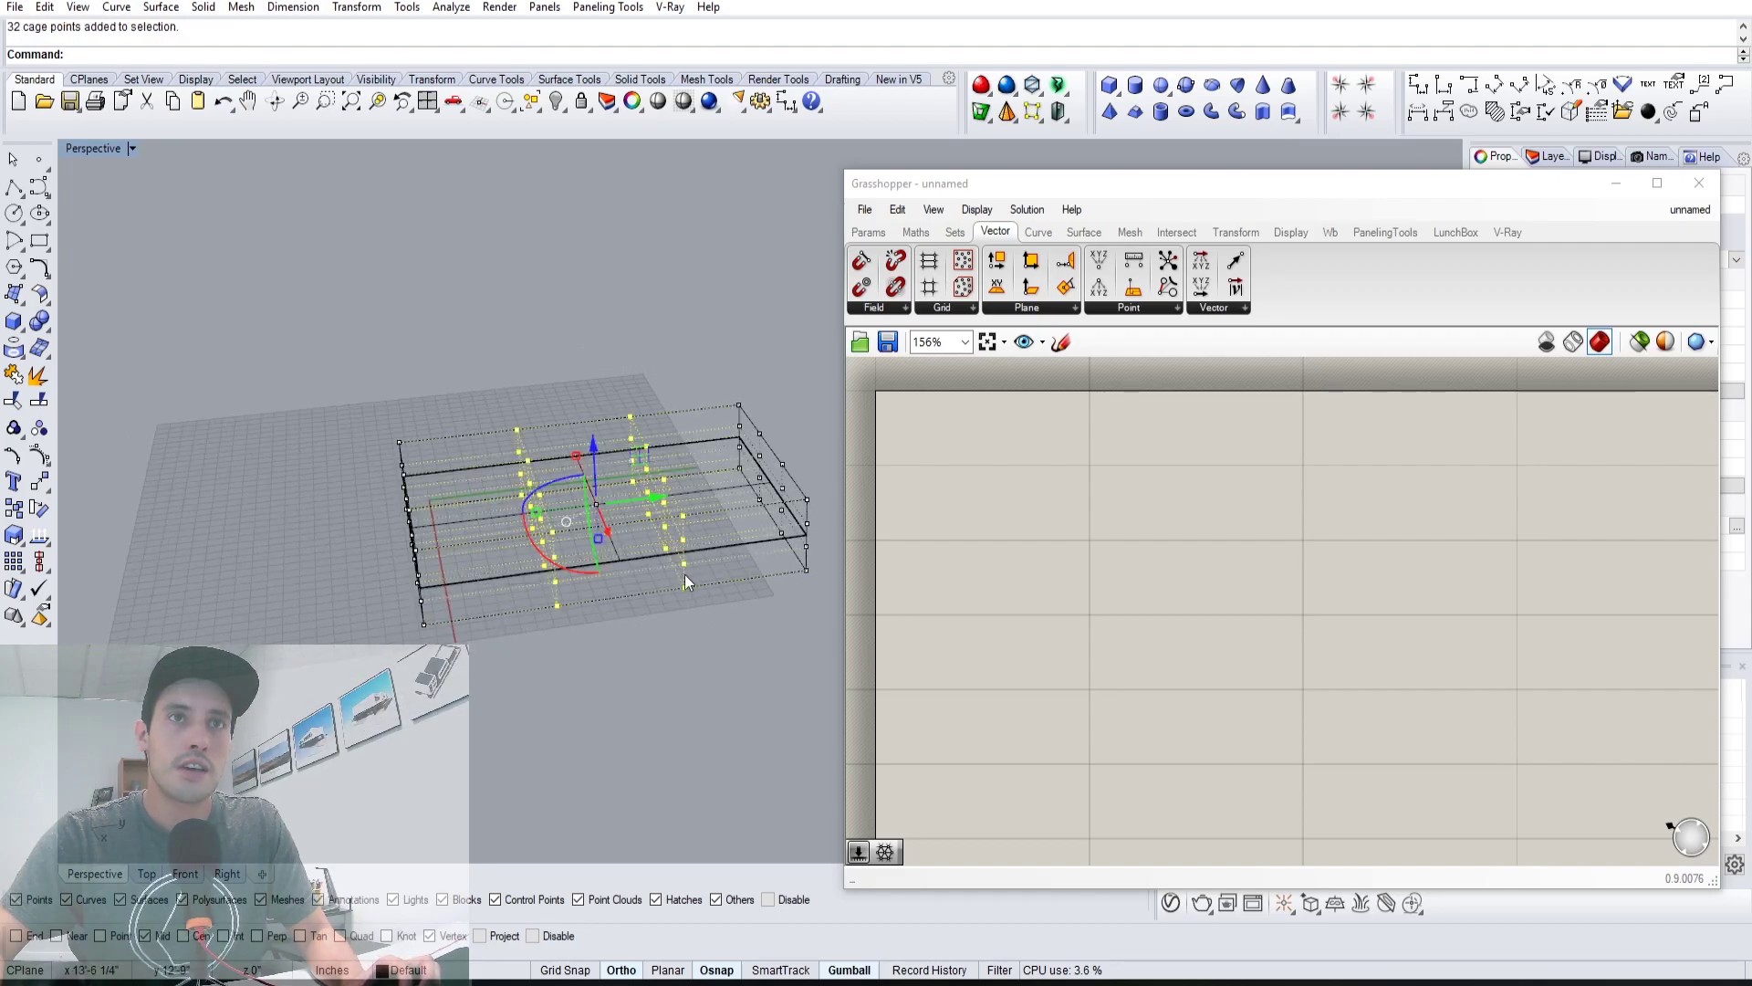
pyautogui.moveTo(603, 445); pyautogui.dragTo(496, 427)
pyautogui.moveTo(639, 479); pyautogui.dragTo(597, 435, button='right')
pyautogui.moveTo(590, 422); pyautogui.dragTo(597, 326)
pyautogui.press('Escape')
pyautogui.moveTo(593, 447); pyautogui.dragTo(572, 541, button='right')
pyautogui.press('Escape')
pyautogui.moveTo(484, 586); pyautogui.dragTo(727, 662, button='right')
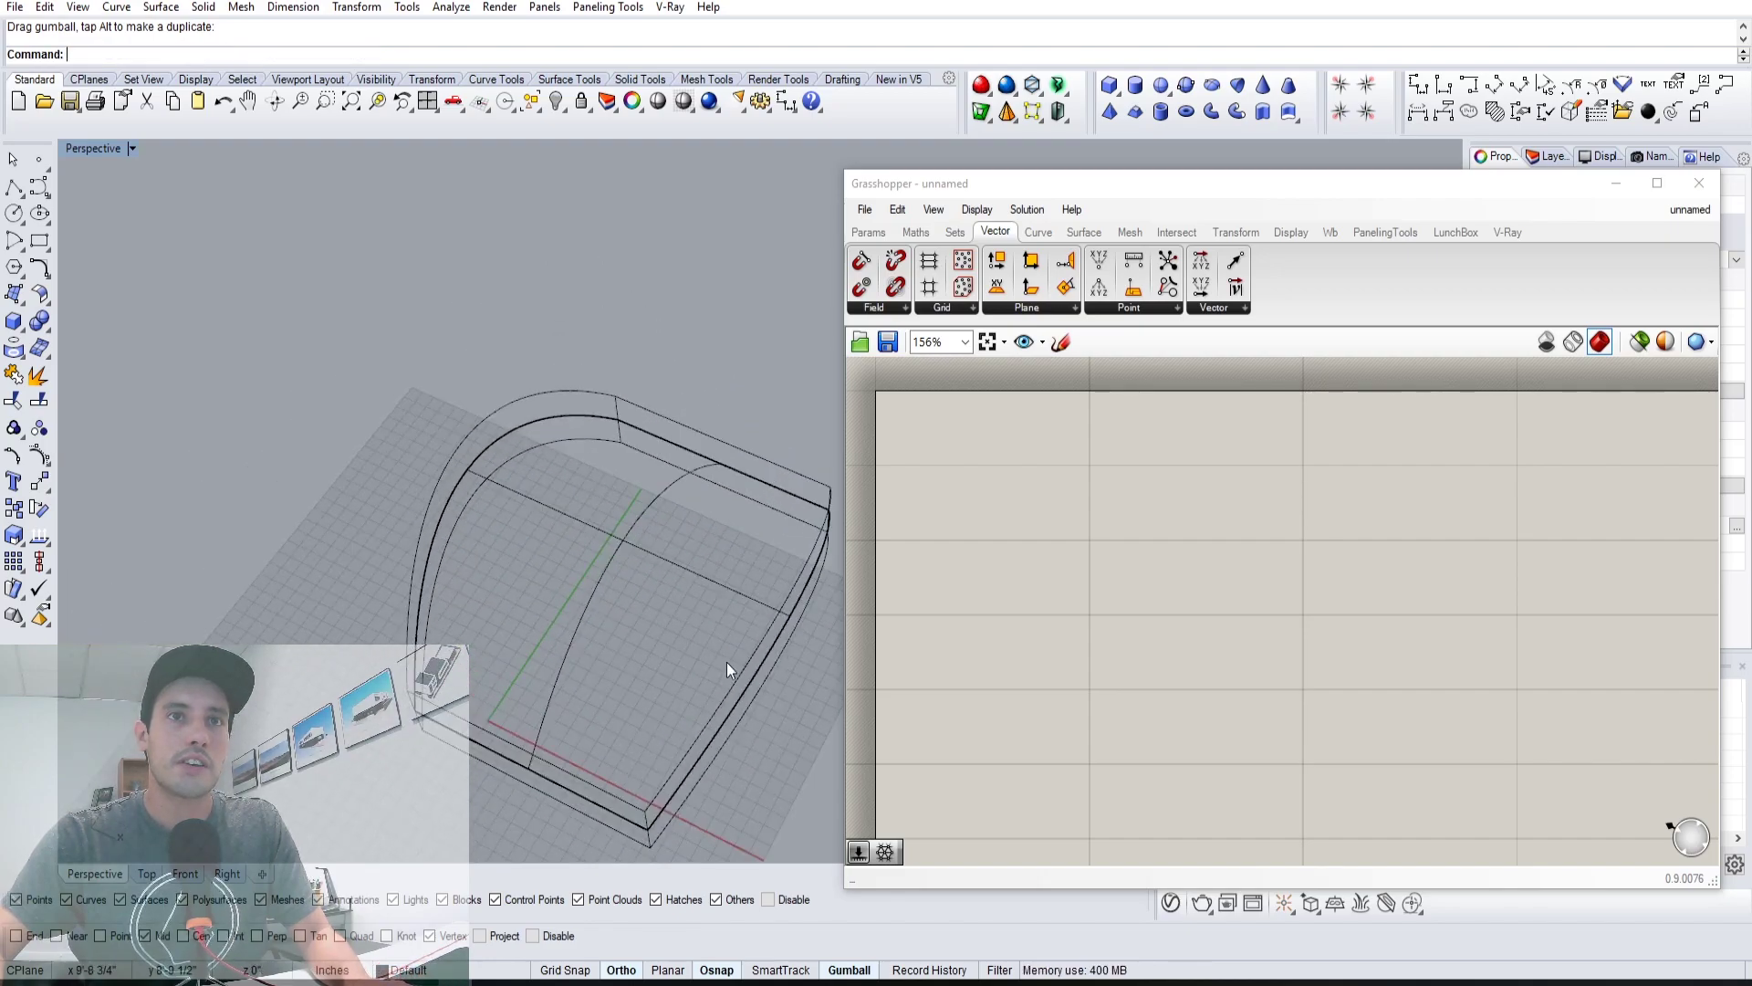
# Move the arched surface out of its control cage to empty space beside it and acknowledge its release
pyautogui.click(726, 589)
pyautogui.scroll(-5, 609, 593)
pyautogui.moveTo(610, 593); pyautogui.dragTo(434, 396, button='right')
pyautogui.moveTo(435, 396); pyautogui.dragTo(778, 508)
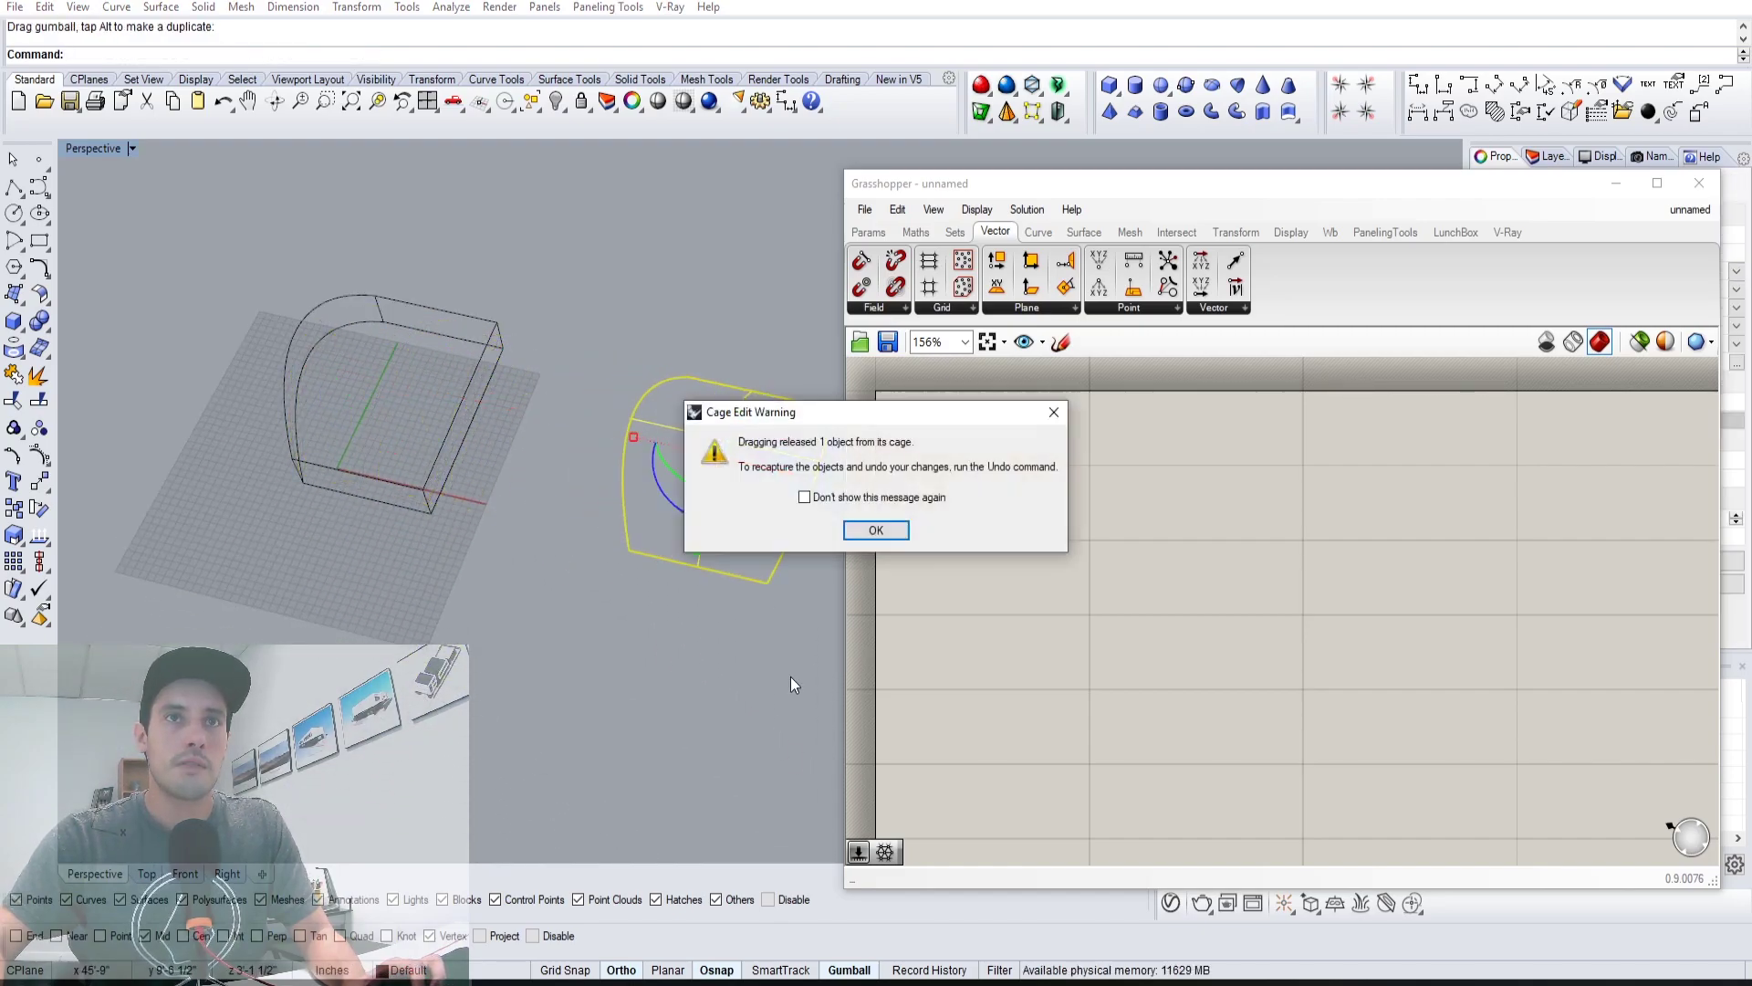
pyautogui.click(872, 534)
pyautogui.moveTo(720, 589); pyautogui.dragTo(639, 457, button='right')
pyautogui.press('Escape')
# Set the Perspective viewport's display mode to Shaded
pyautogui.click(131, 149)
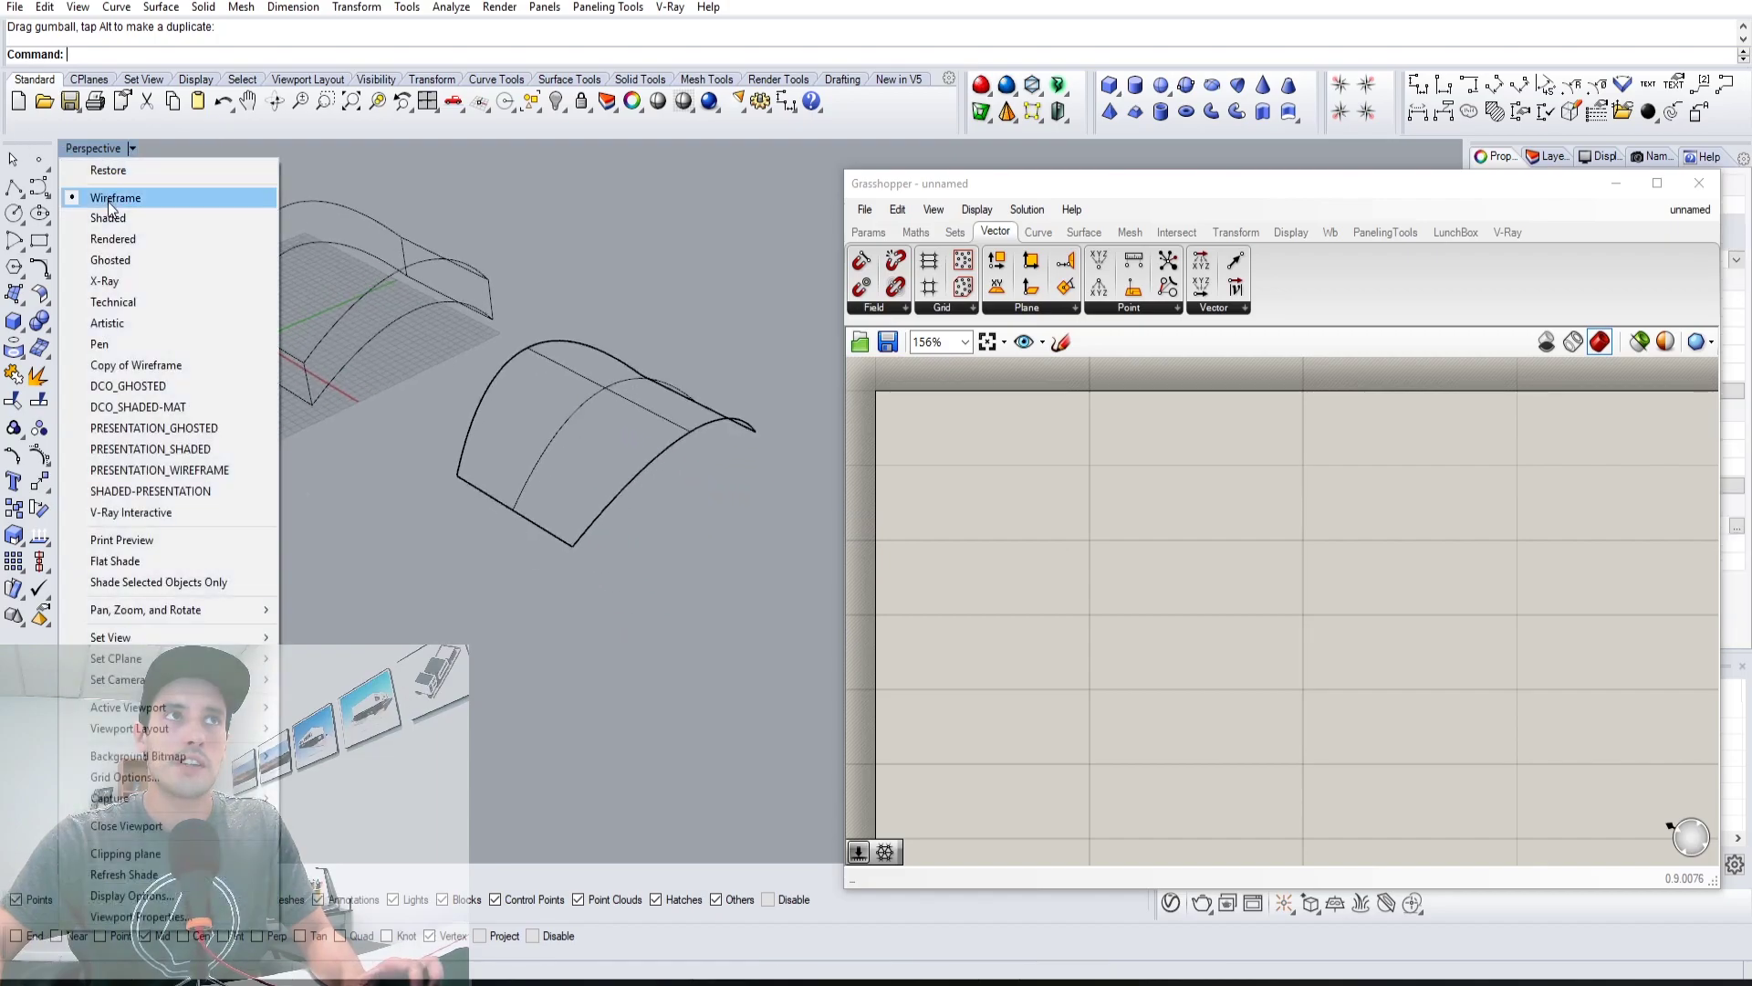
pyautogui.click(111, 217)
pyautogui.moveTo(412, 311)
pyautogui.mouseDown(button='right')
pyautogui.moveTo(430, 462)
pyautogui.moveTo(566, 555)
pyautogui.moveTo(544, 528)
pyautogui.mouseUp(button='right')
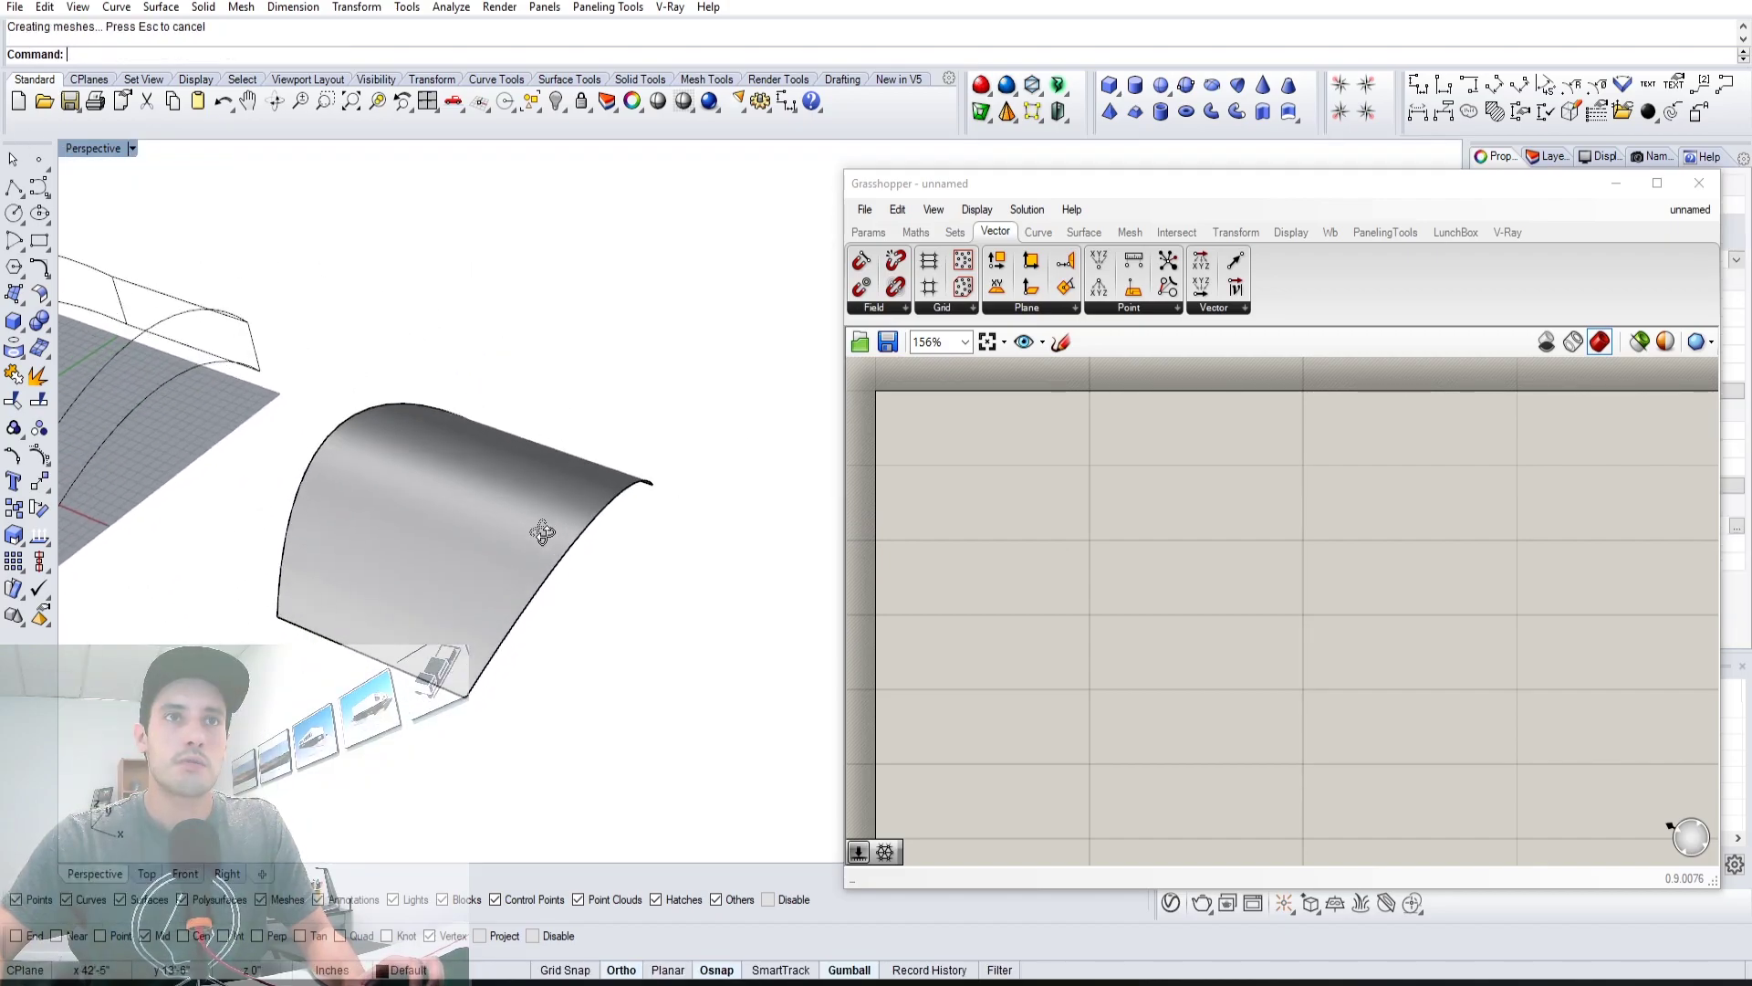
# Select the arched surface in Rhino and add a Surface parameter to the Grasshopper canvas
pyautogui.click(548, 534)
pyautogui.click(1132, 491)
pyautogui.doubleClick(1132, 492)
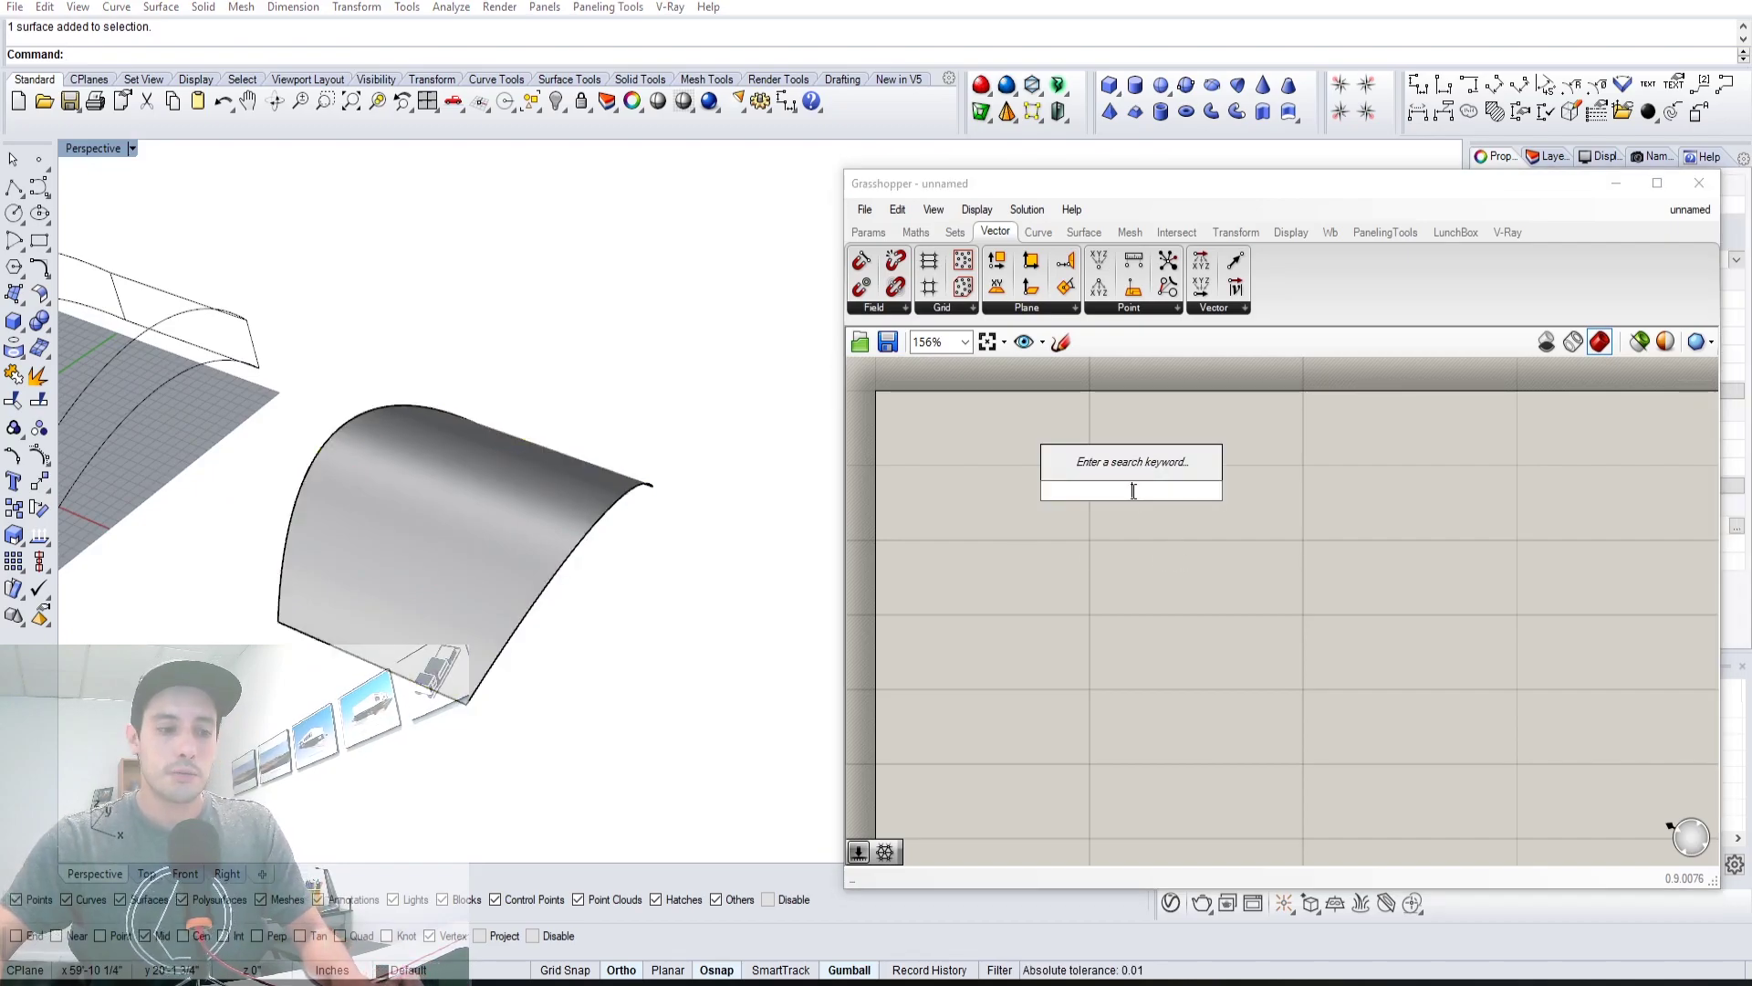
pyautogui.write('SURF')
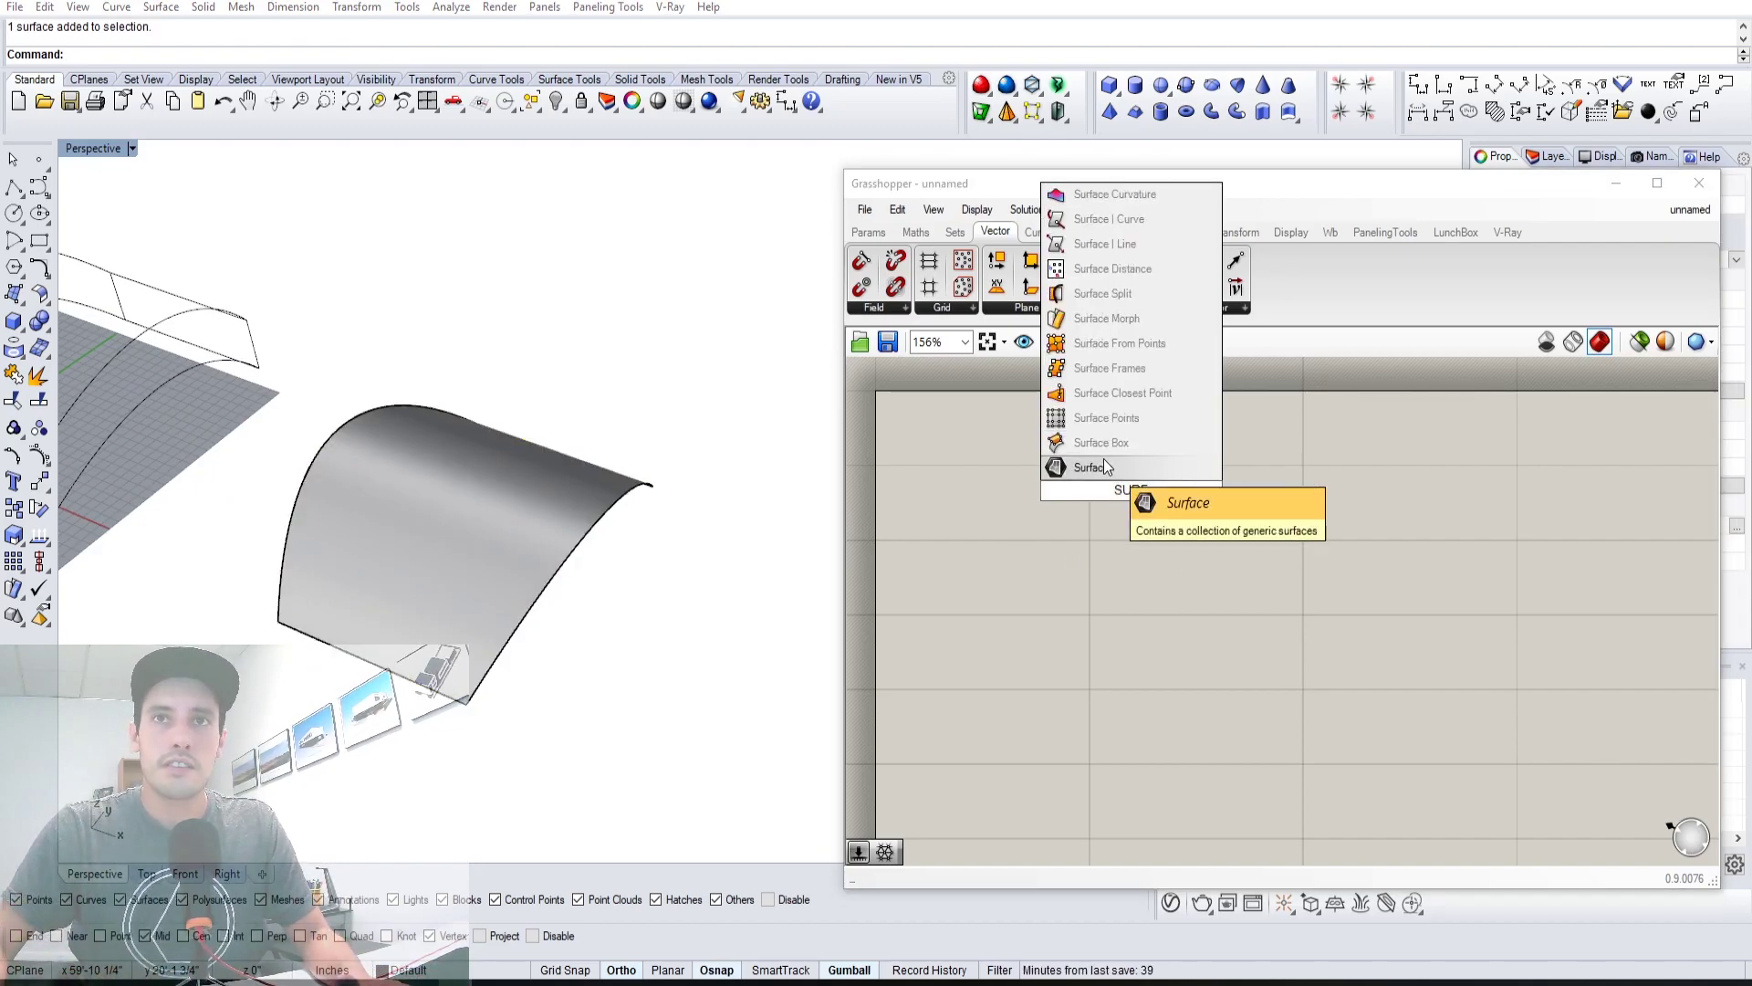
pyautogui.click(1103, 465)
# Reference the selected arched surface in the Surface parameter as its single surface
pyautogui.rightClick(1131, 495)
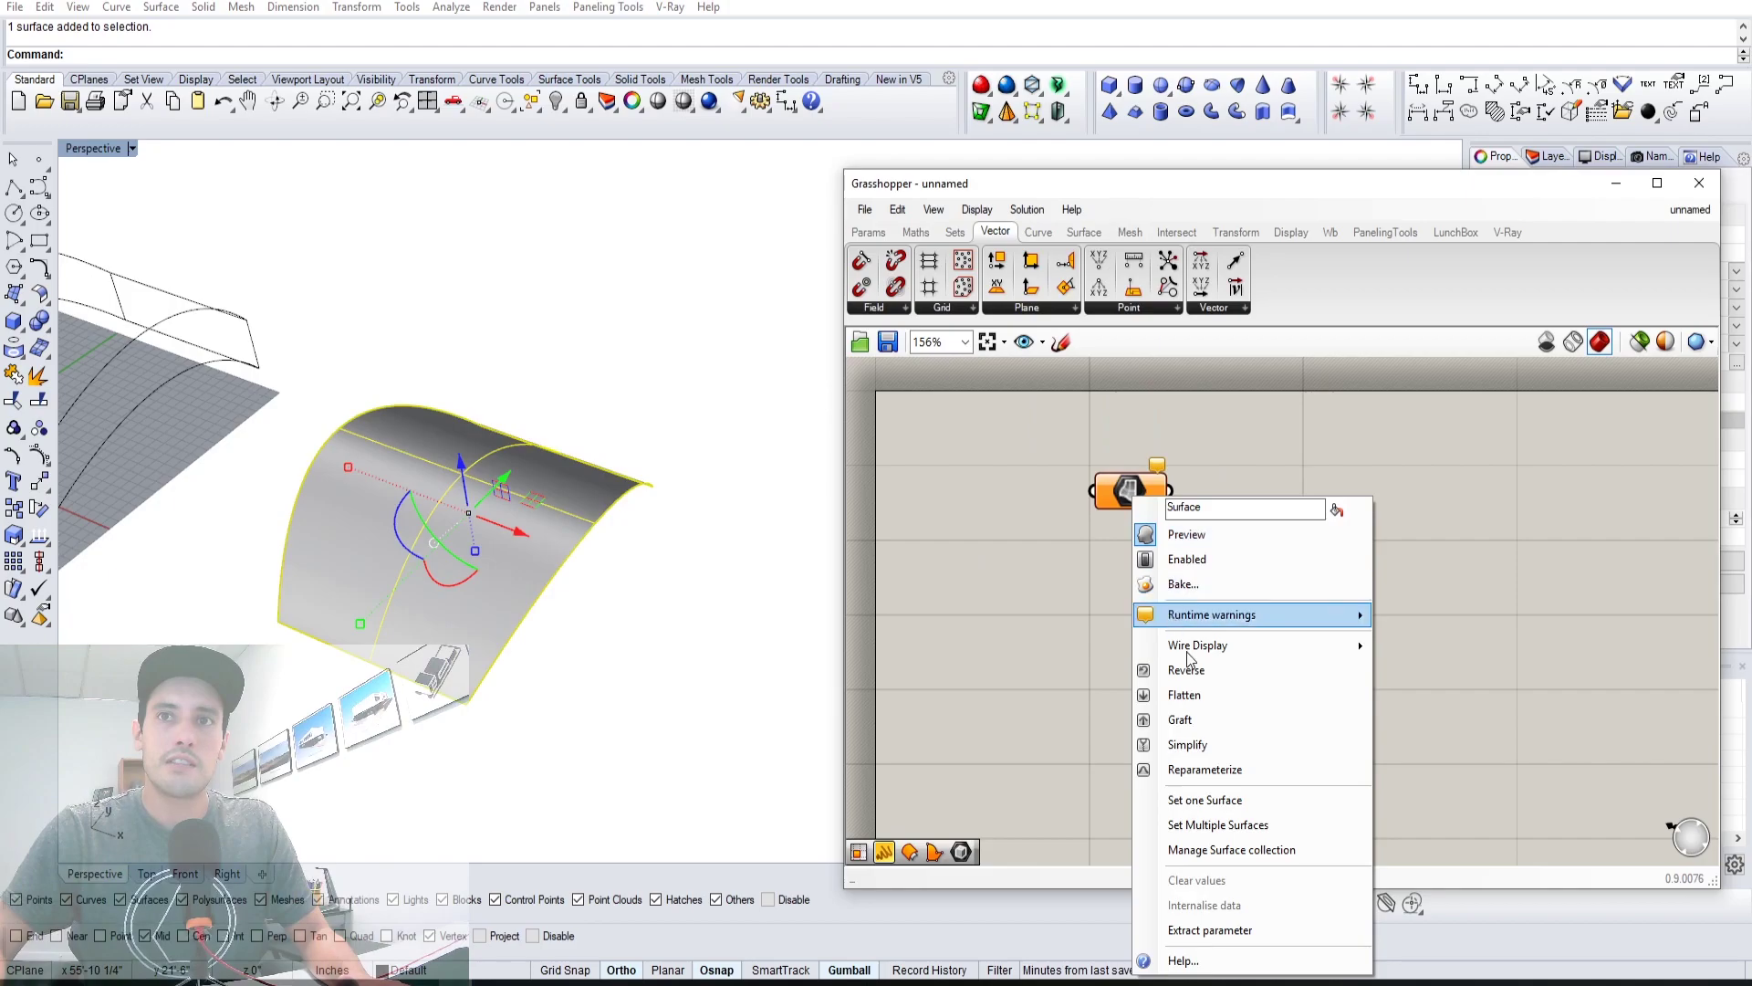
pyautogui.click(1212, 800)
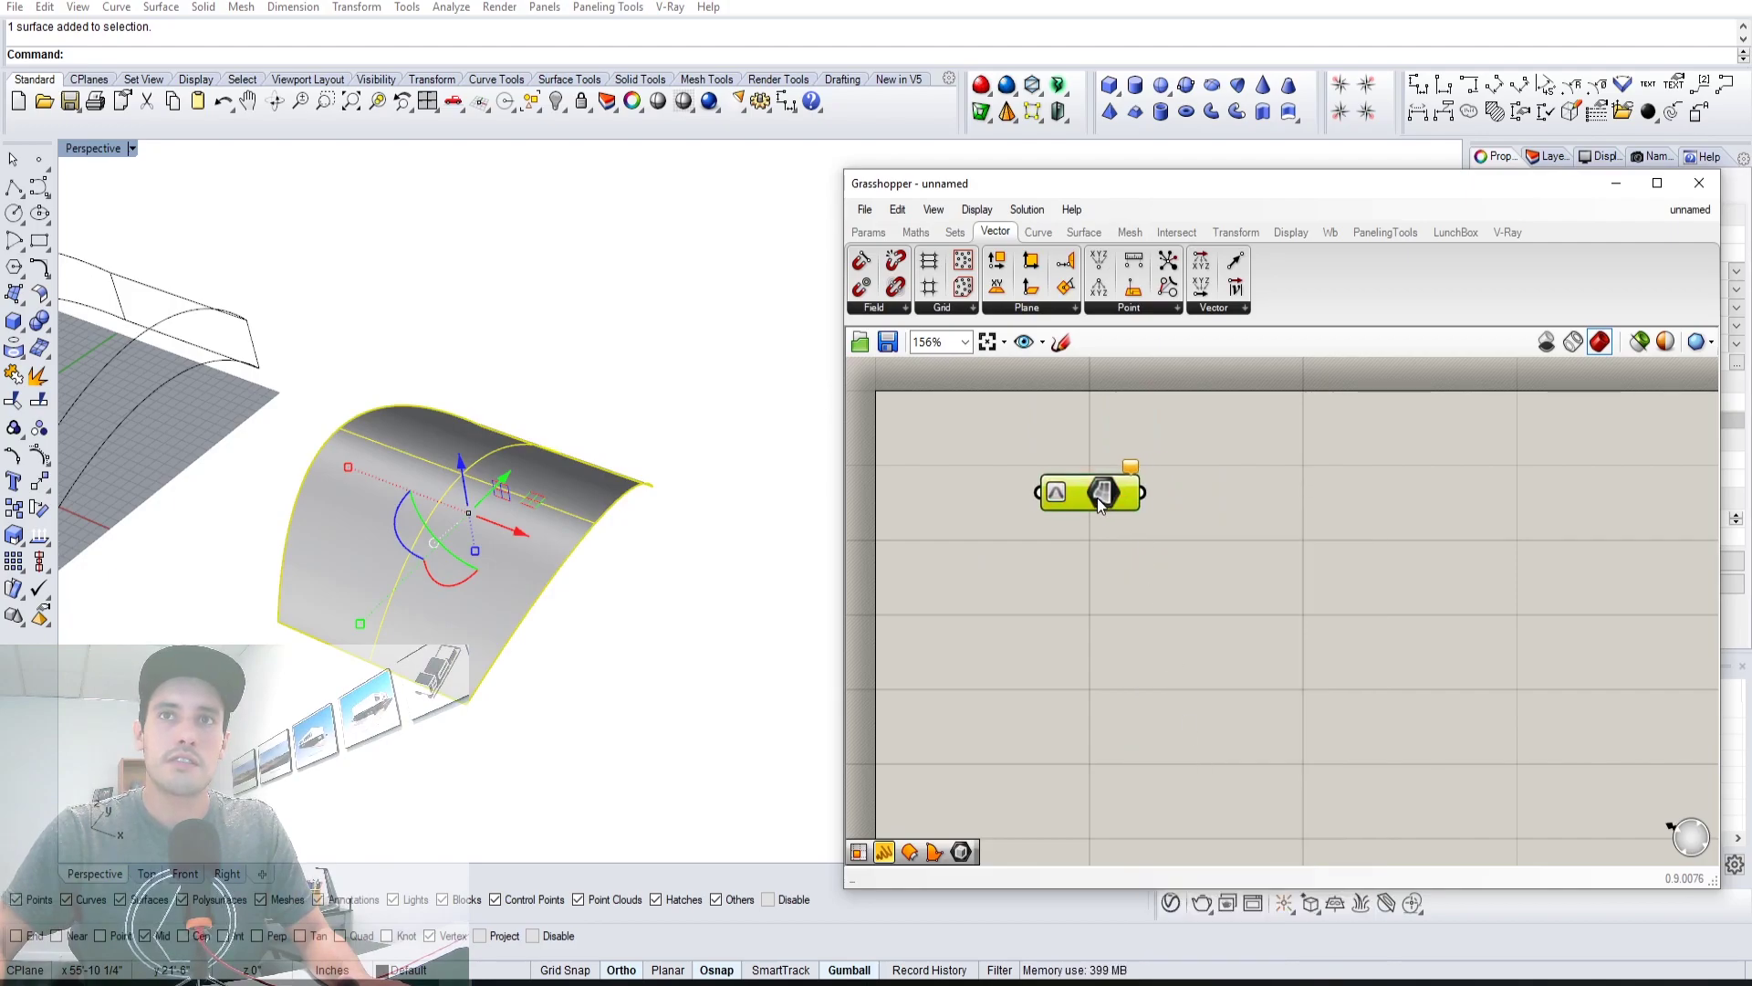
pyautogui.rightClick(1097, 498)
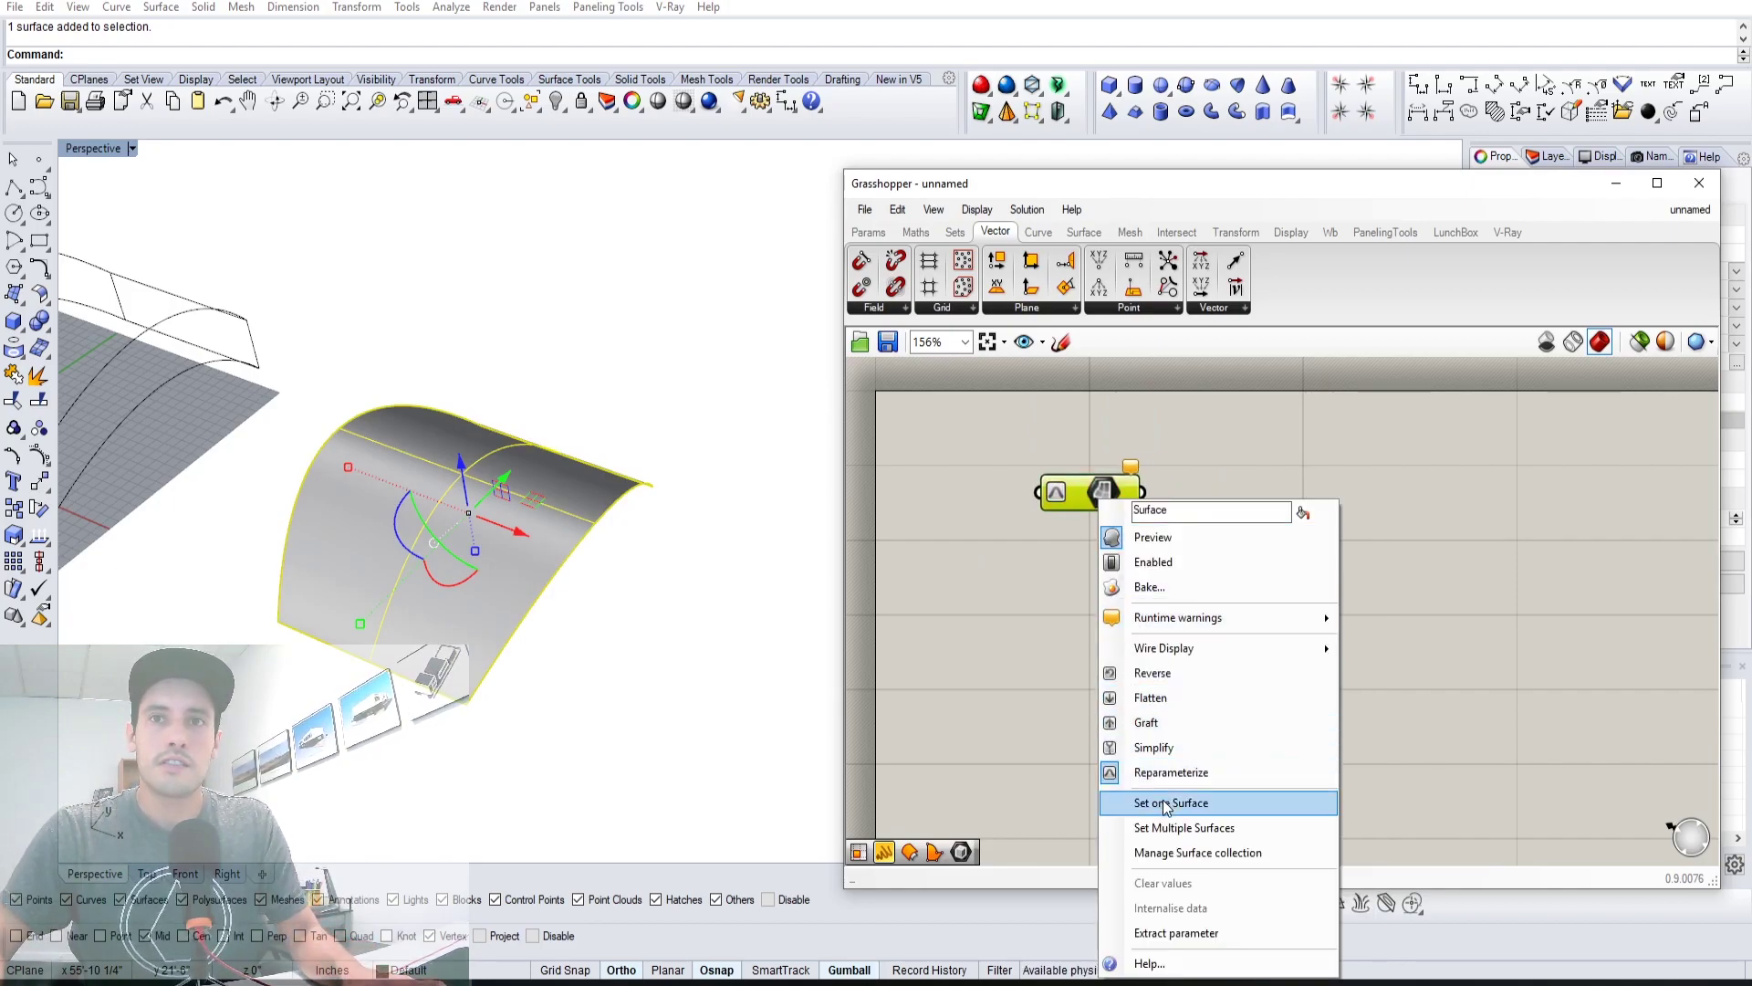
pyautogui.click(1166, 805)
pyautogui.rightClick(1064, 496)
pyautogui.click(1118, 716)
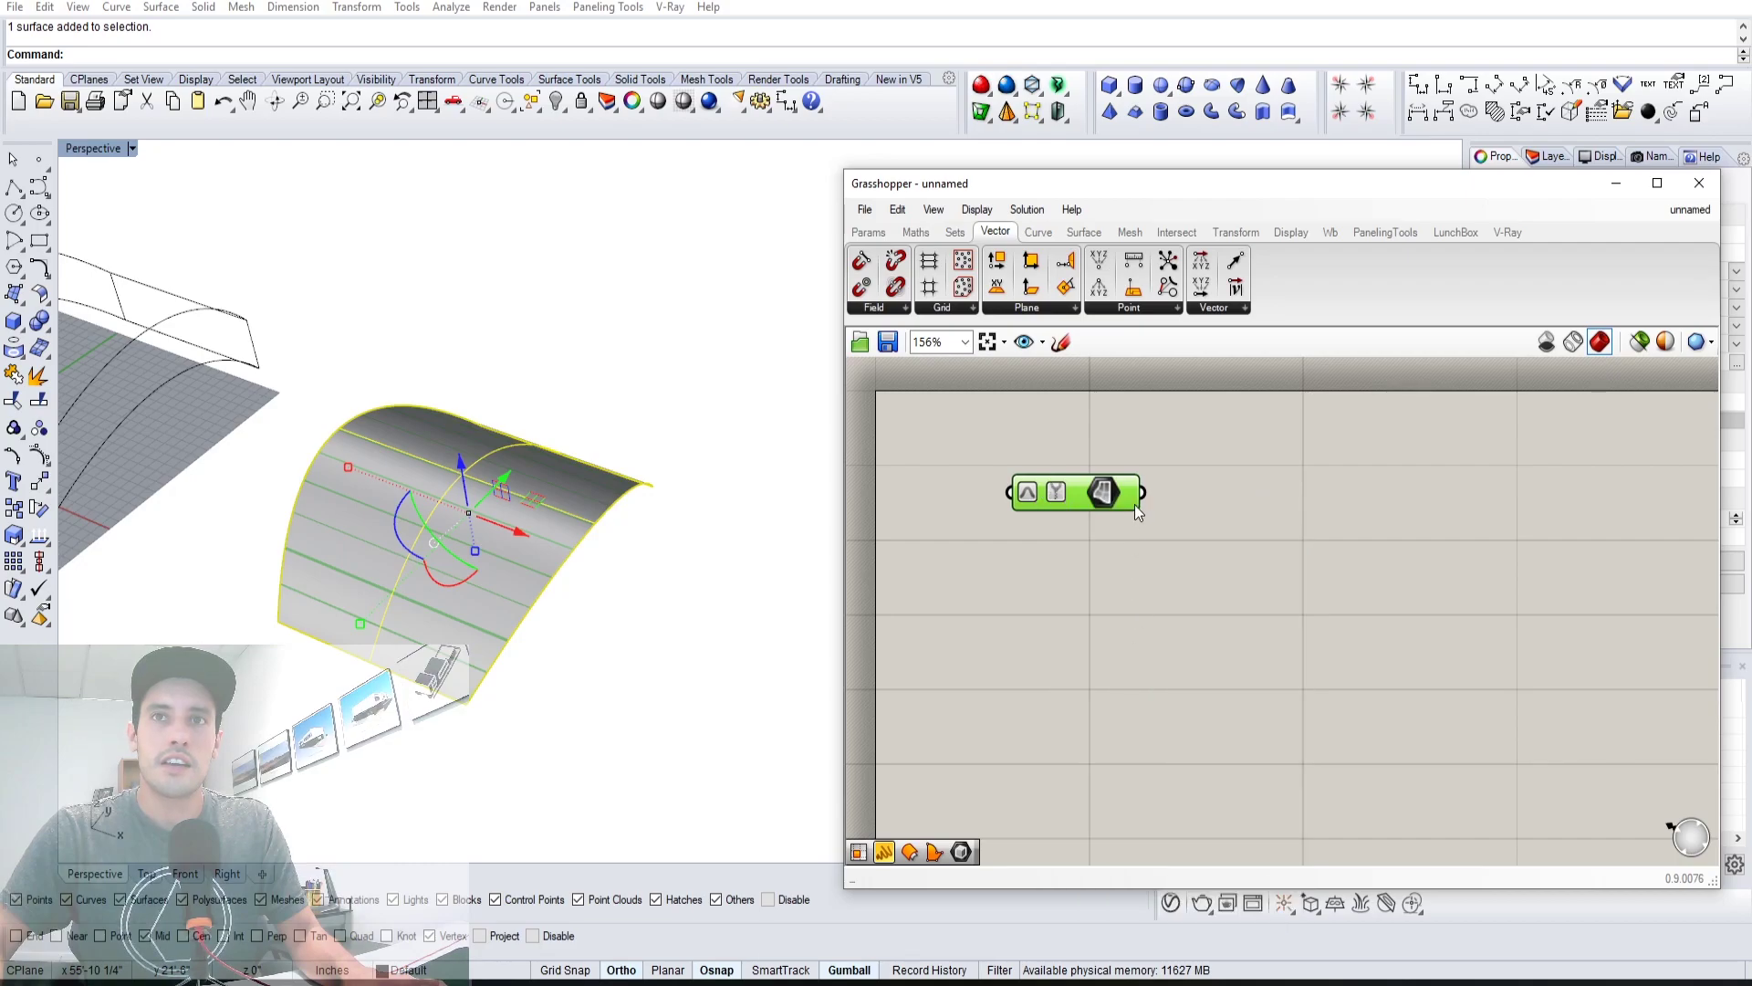
# Reposition the Surface parameter and turn off its Simplify and Reparameterize options
pyautogui.moveTo(1098, 495); pyautogui.dragTo(1076, 474)
pyautogui.rightClick(1034, 476)
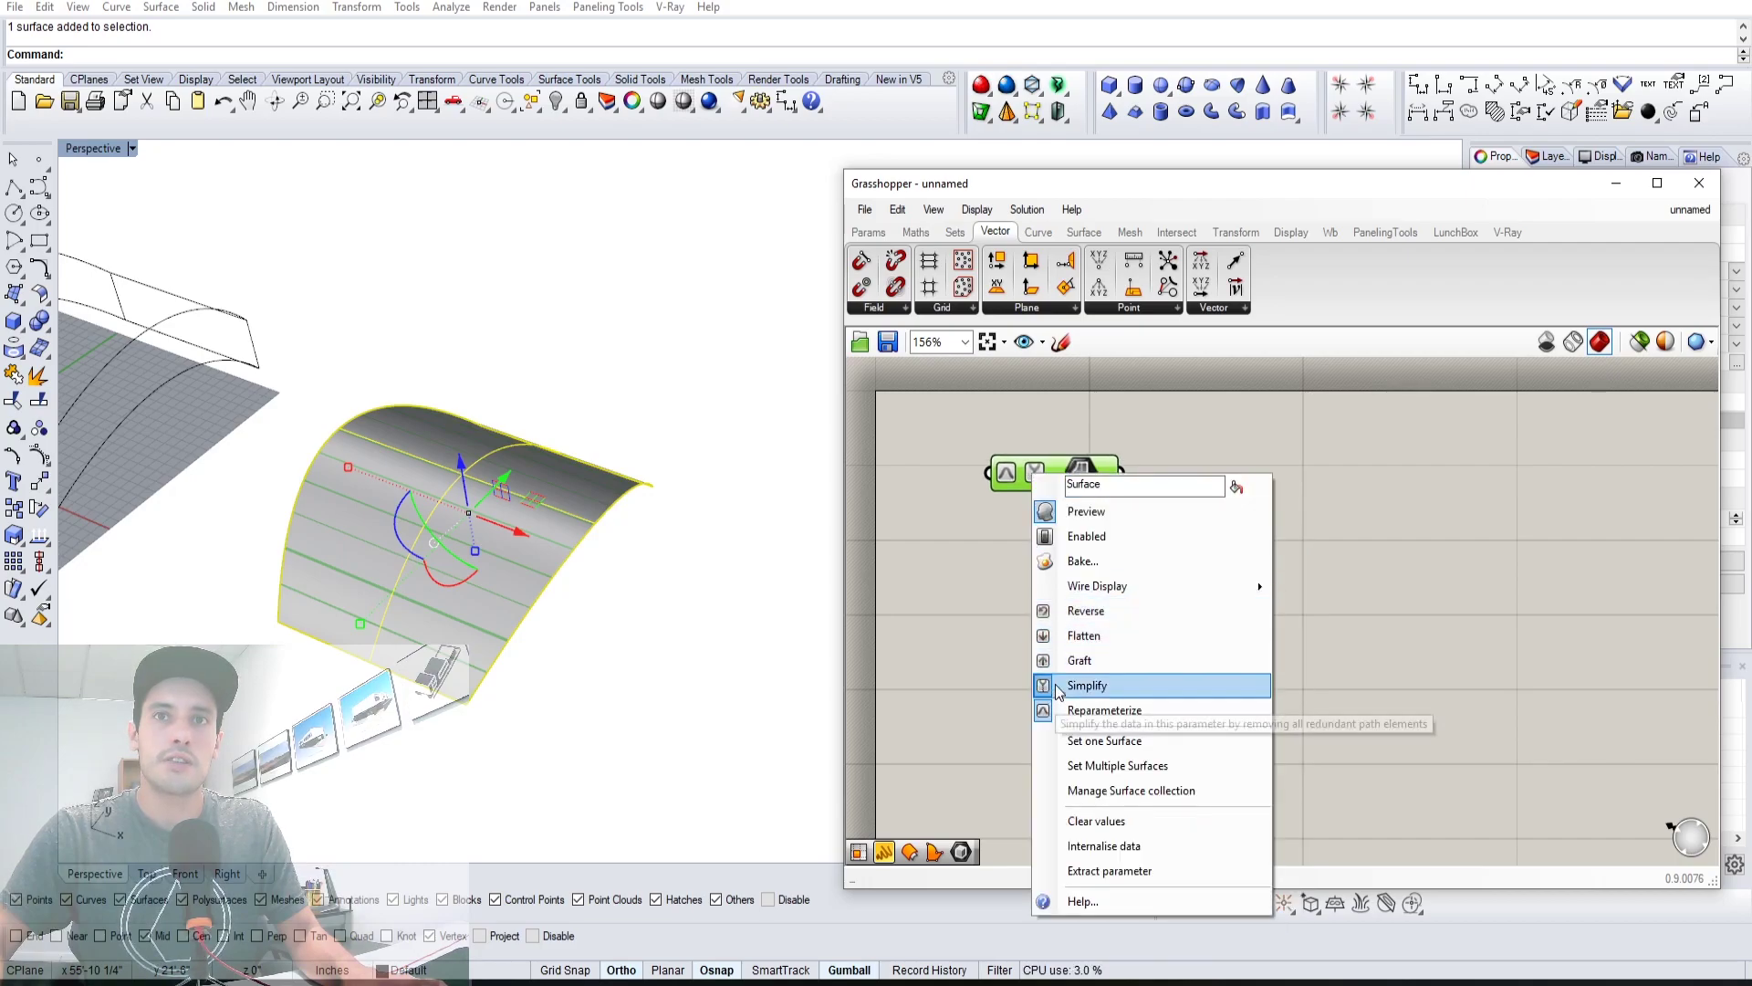
pyautogui.click(1094, 678)
pyautogui.rightClick(1040, 472)
pyautogui.click(1095, 703)
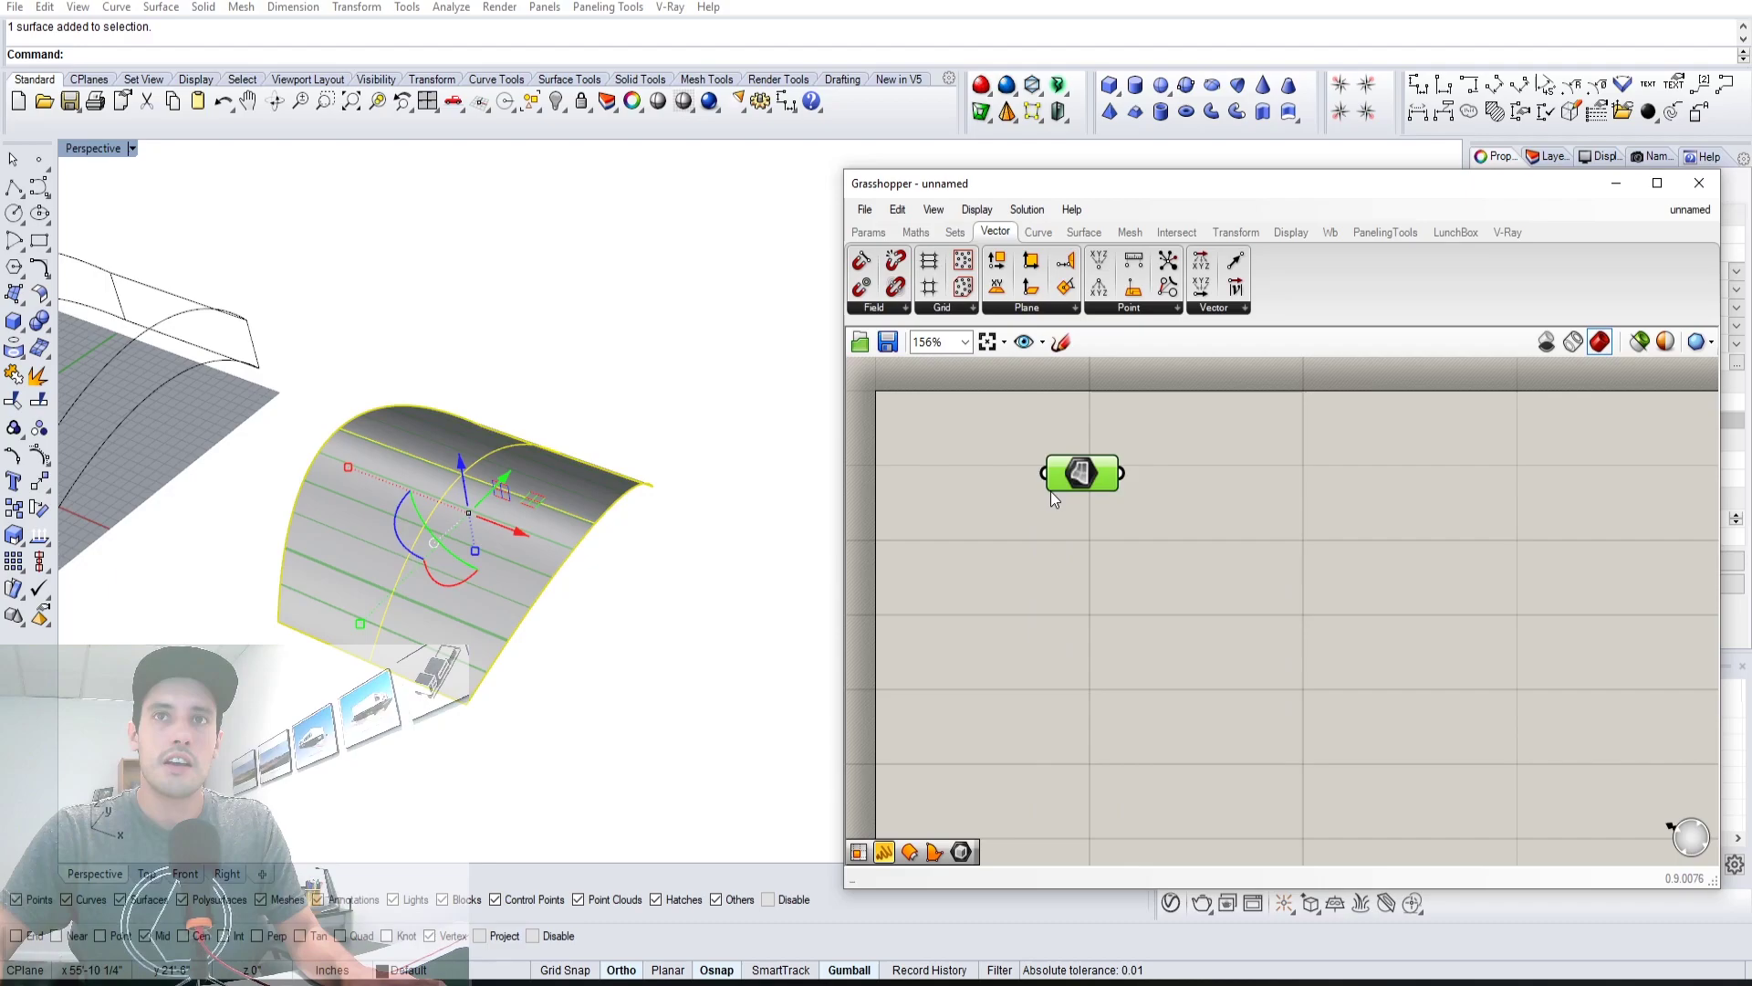
# Hide the original arched surface in Rhino and move the Surface parameter toward the canvas corner
pyautogui.hotkey('ctrl', 'h')
pyautogui.scroll(-3, 637, 449)
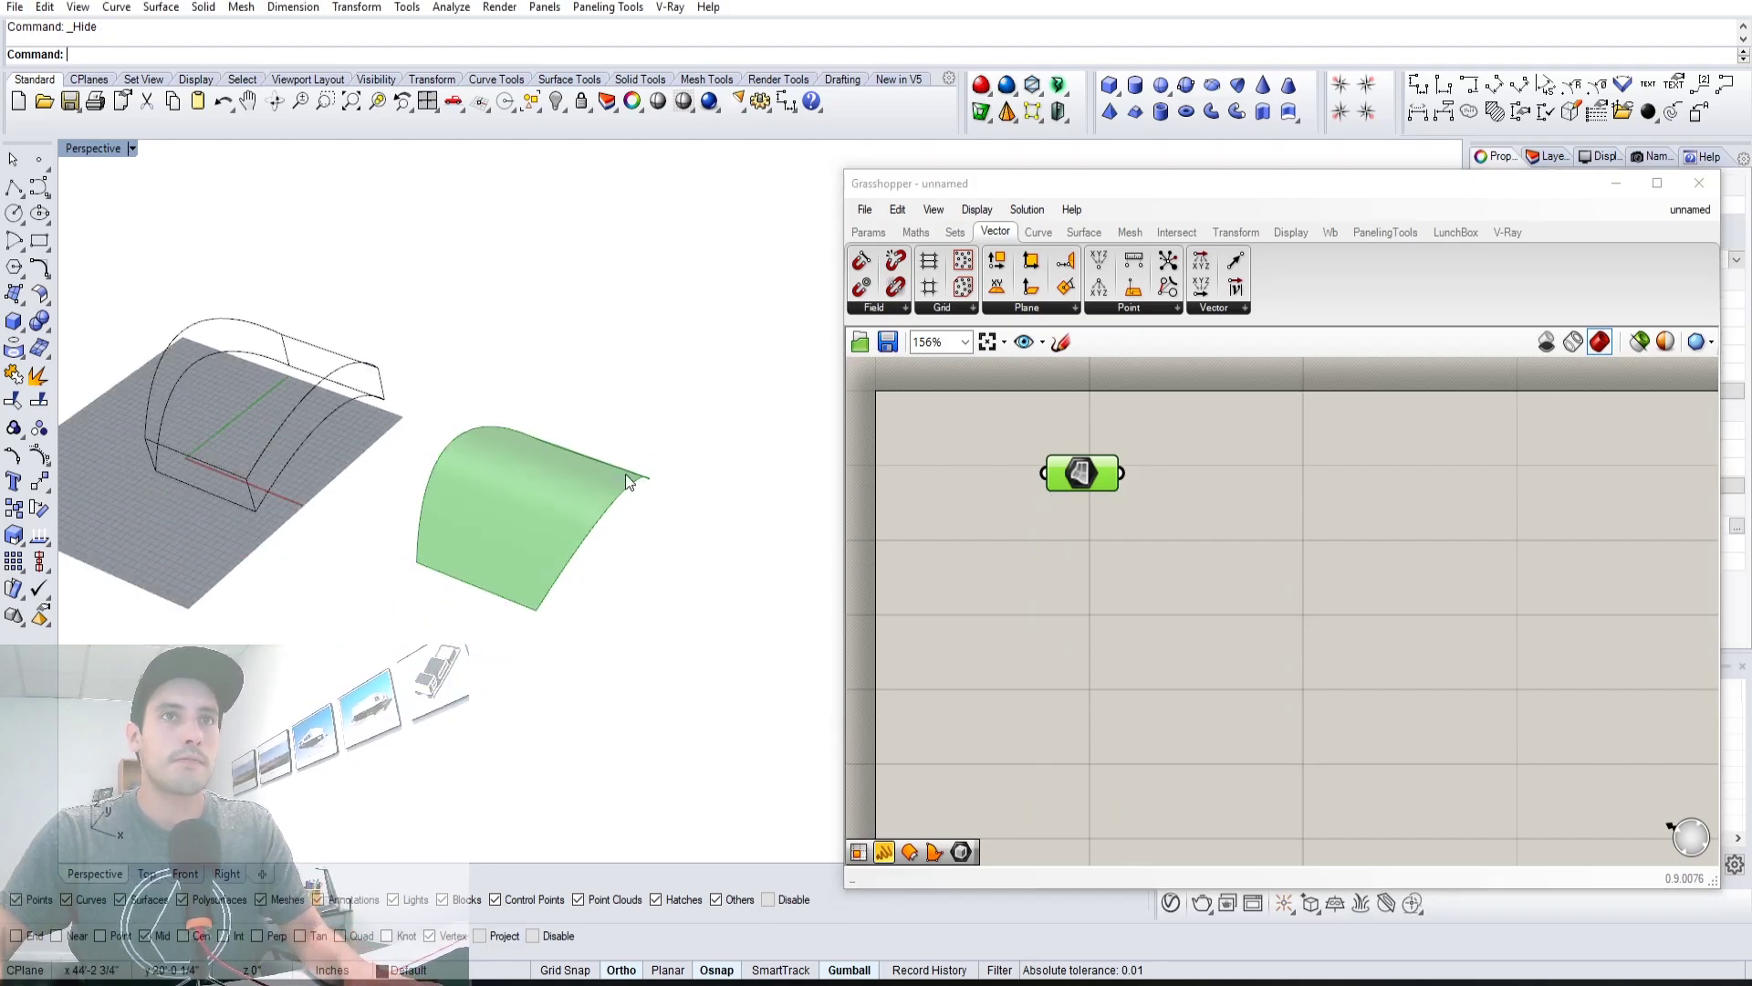
pyautogui.moveTo(1090, 475); pyautogui.dragTo(1036, 465)
pyautogui.moveTo(551, 545); pyautogui.dragTo(548, 503, button='right')
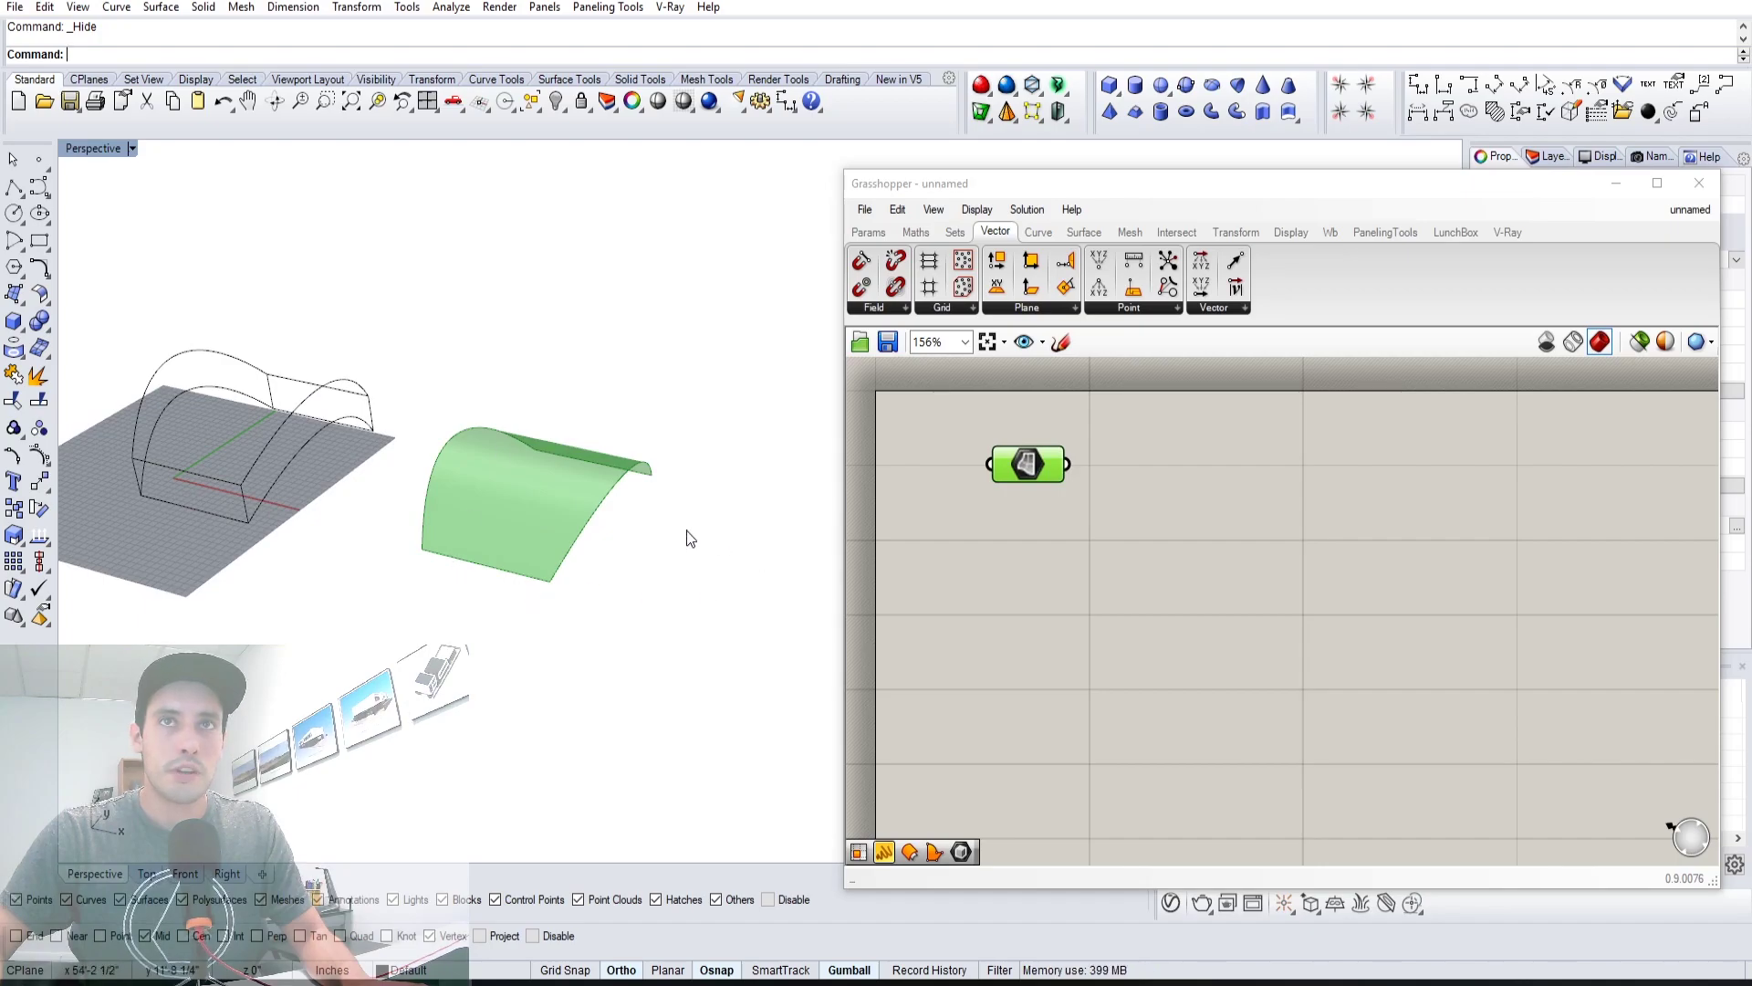
pyautogui.click(1262, 536)
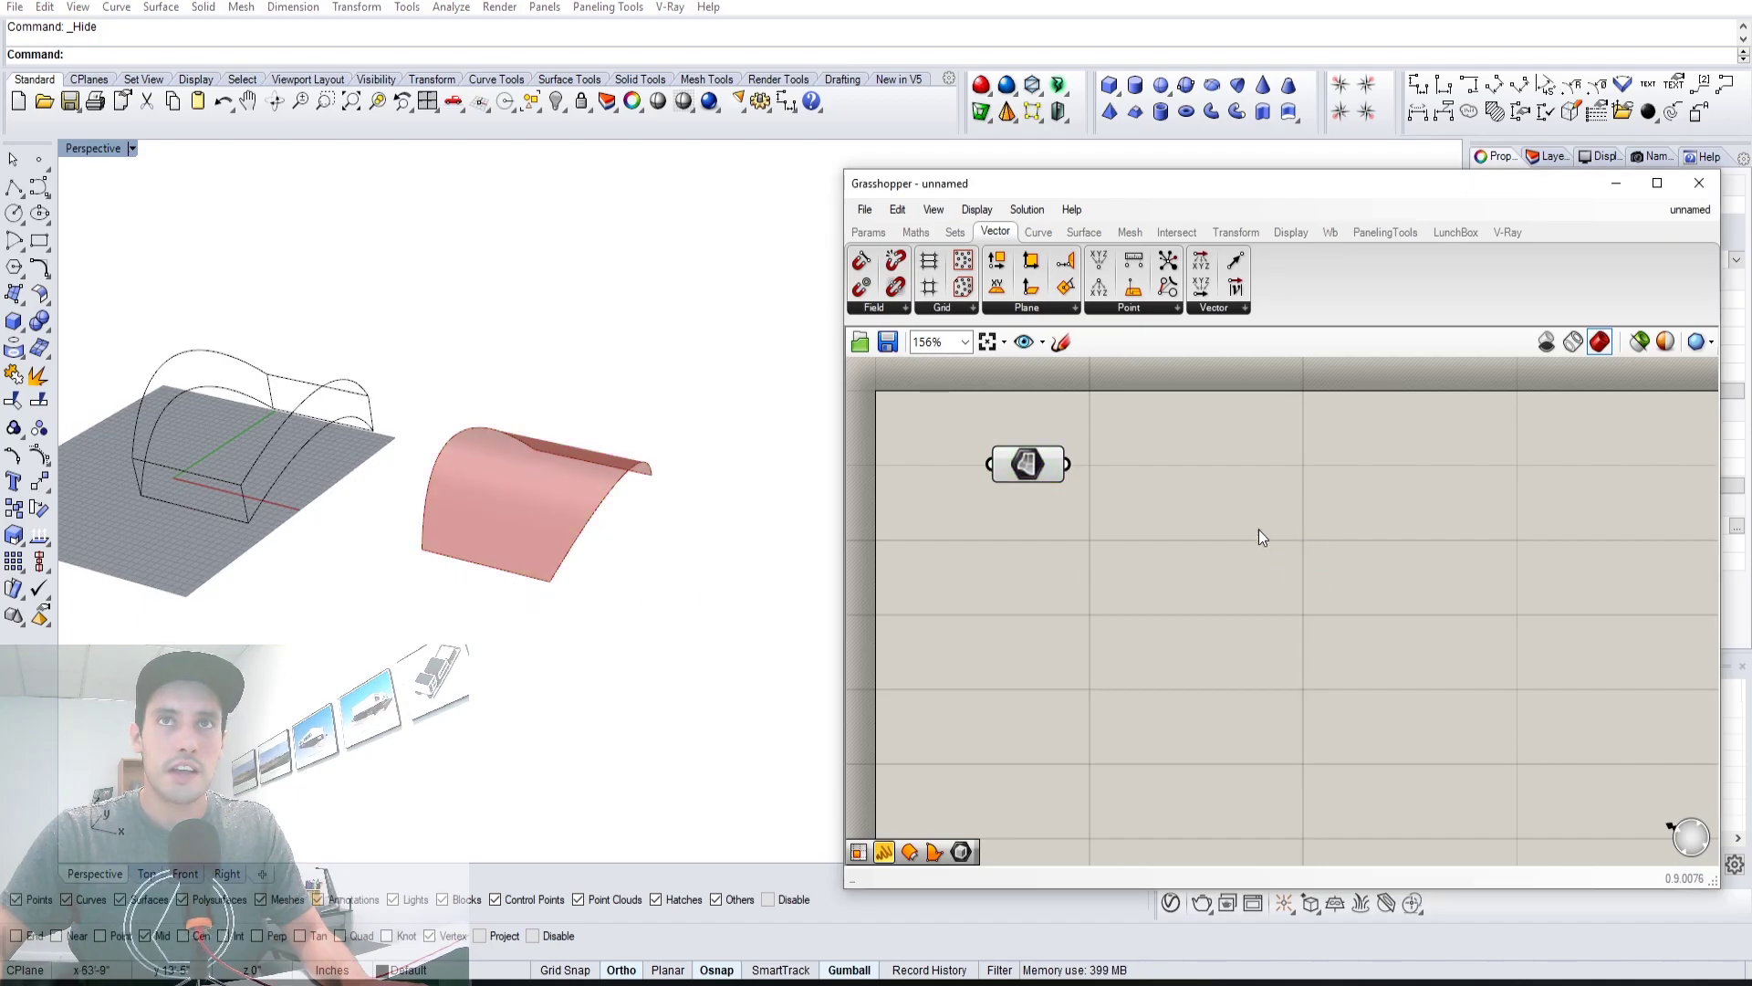
# Add a Brep Edges component and connect the Surface parameter to its Brep input
pyautogui.doubleClick(1181, 503)
pyautogui.write('EDGE')
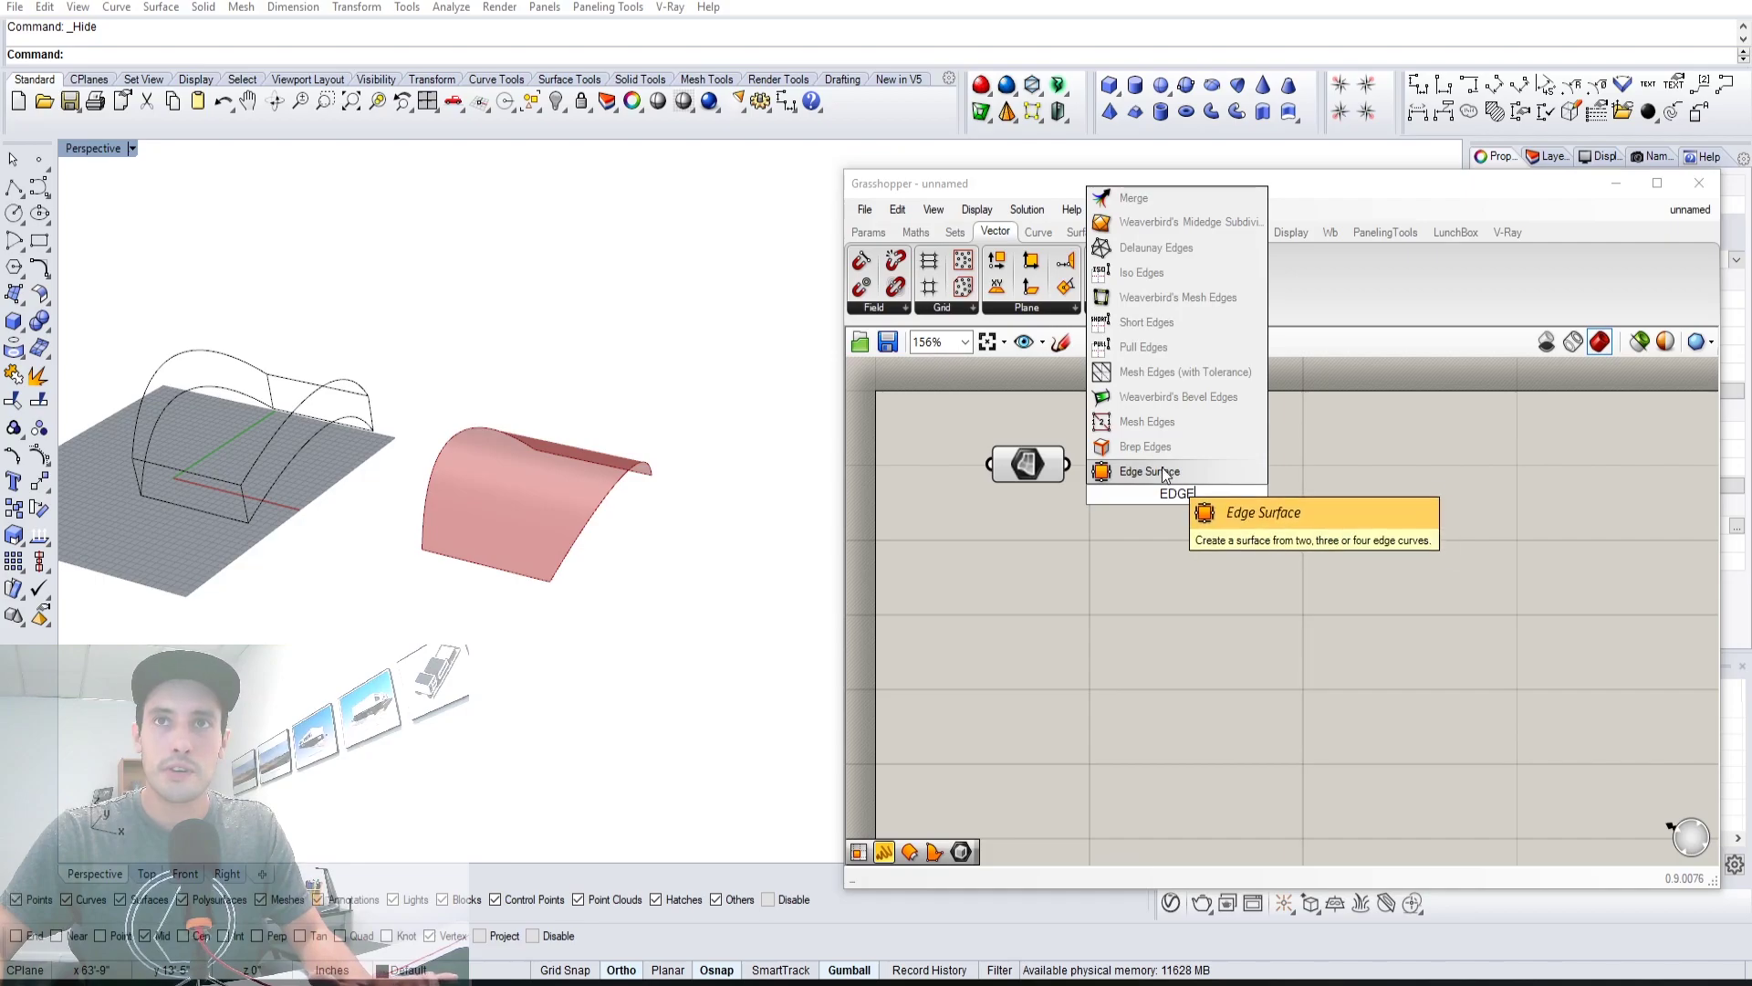
pyautogui.click(1105, 447)
pyautogui.moveTo(1064, 464); pyautogui.dragTo(1161, 470)
# Add the Project component that projects objects onto a plane and connect the Naked edges to its Geometry input
pyautogui.doubleClick(1406, 490)
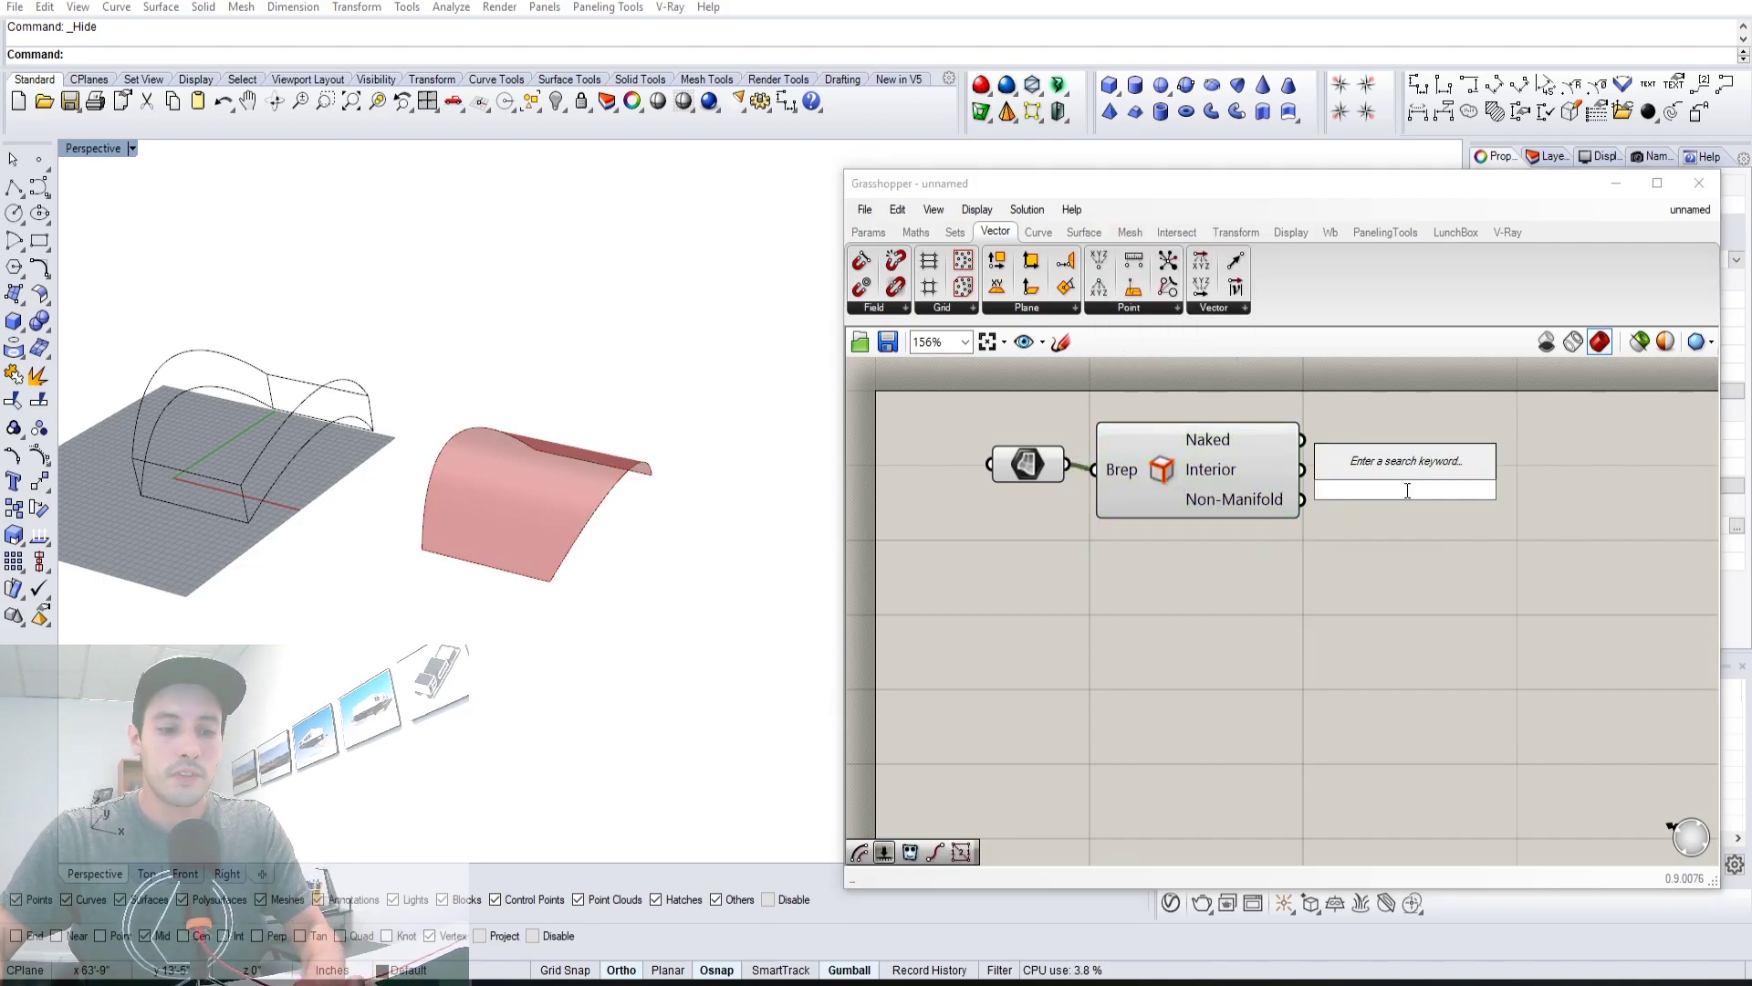
pyautogui.write('PRO')
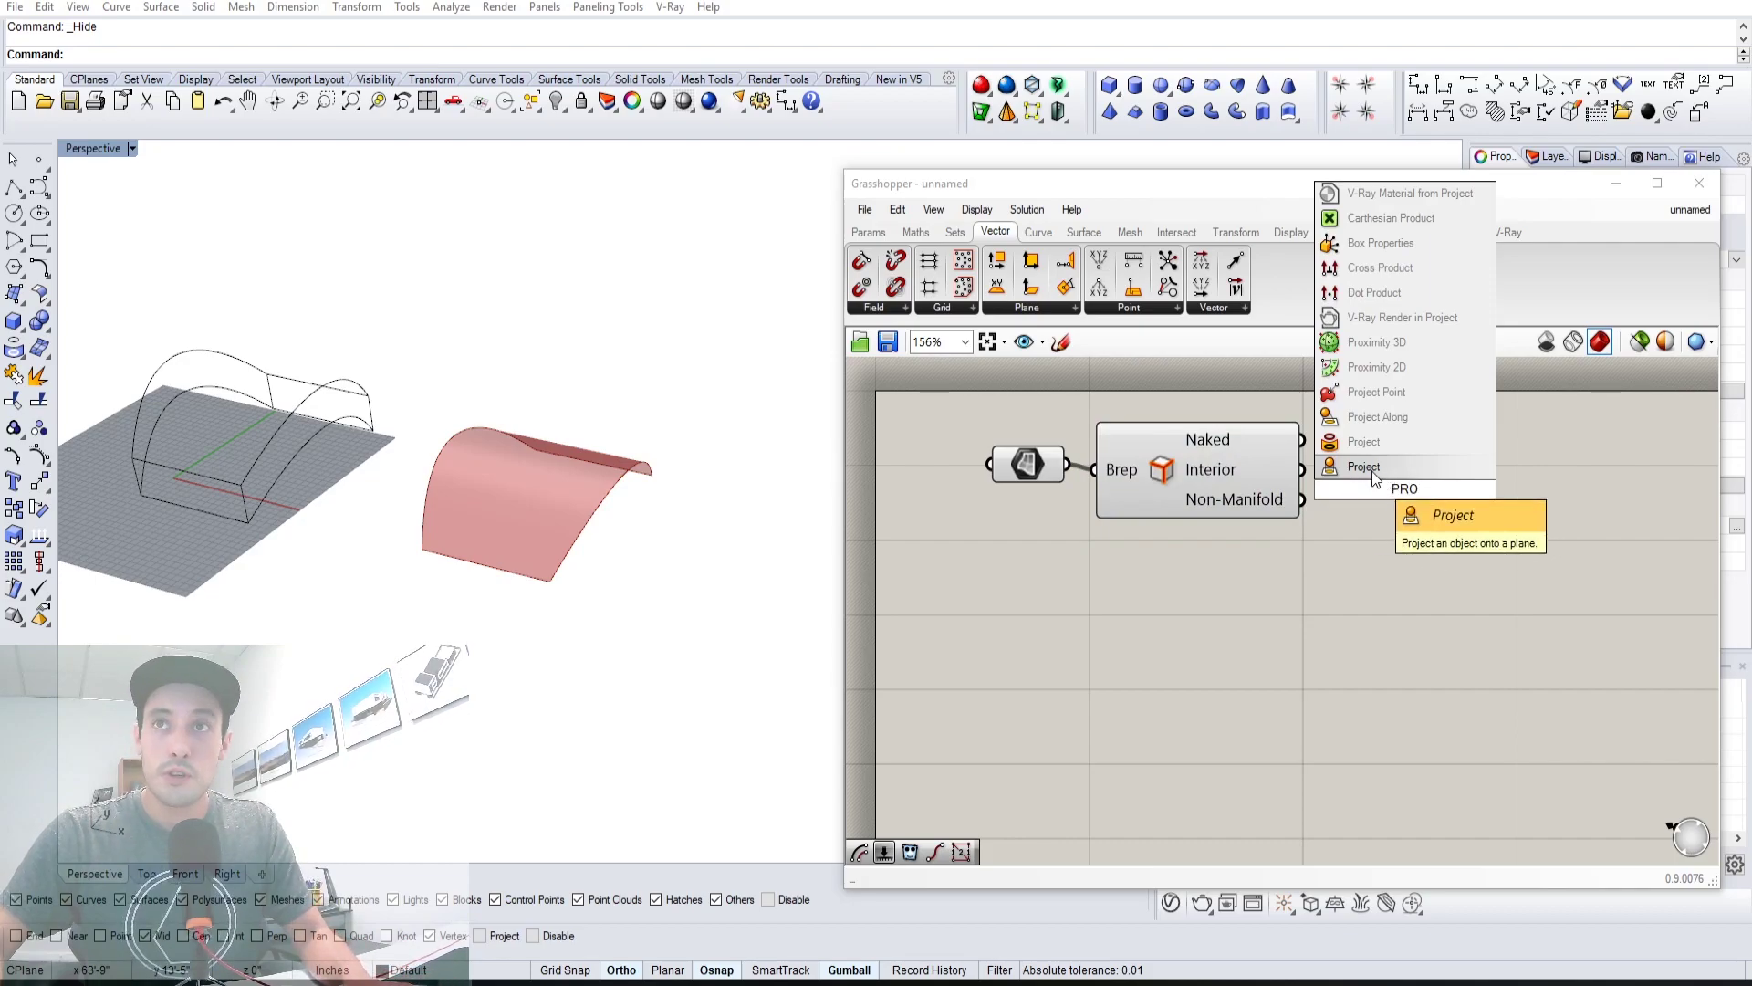
pyautogui.click(1372, 470)
pyautogui.moveTo(1359, 489); pyautogui.dragTo(1517, 526)
pyautogui.click(1328, 463)
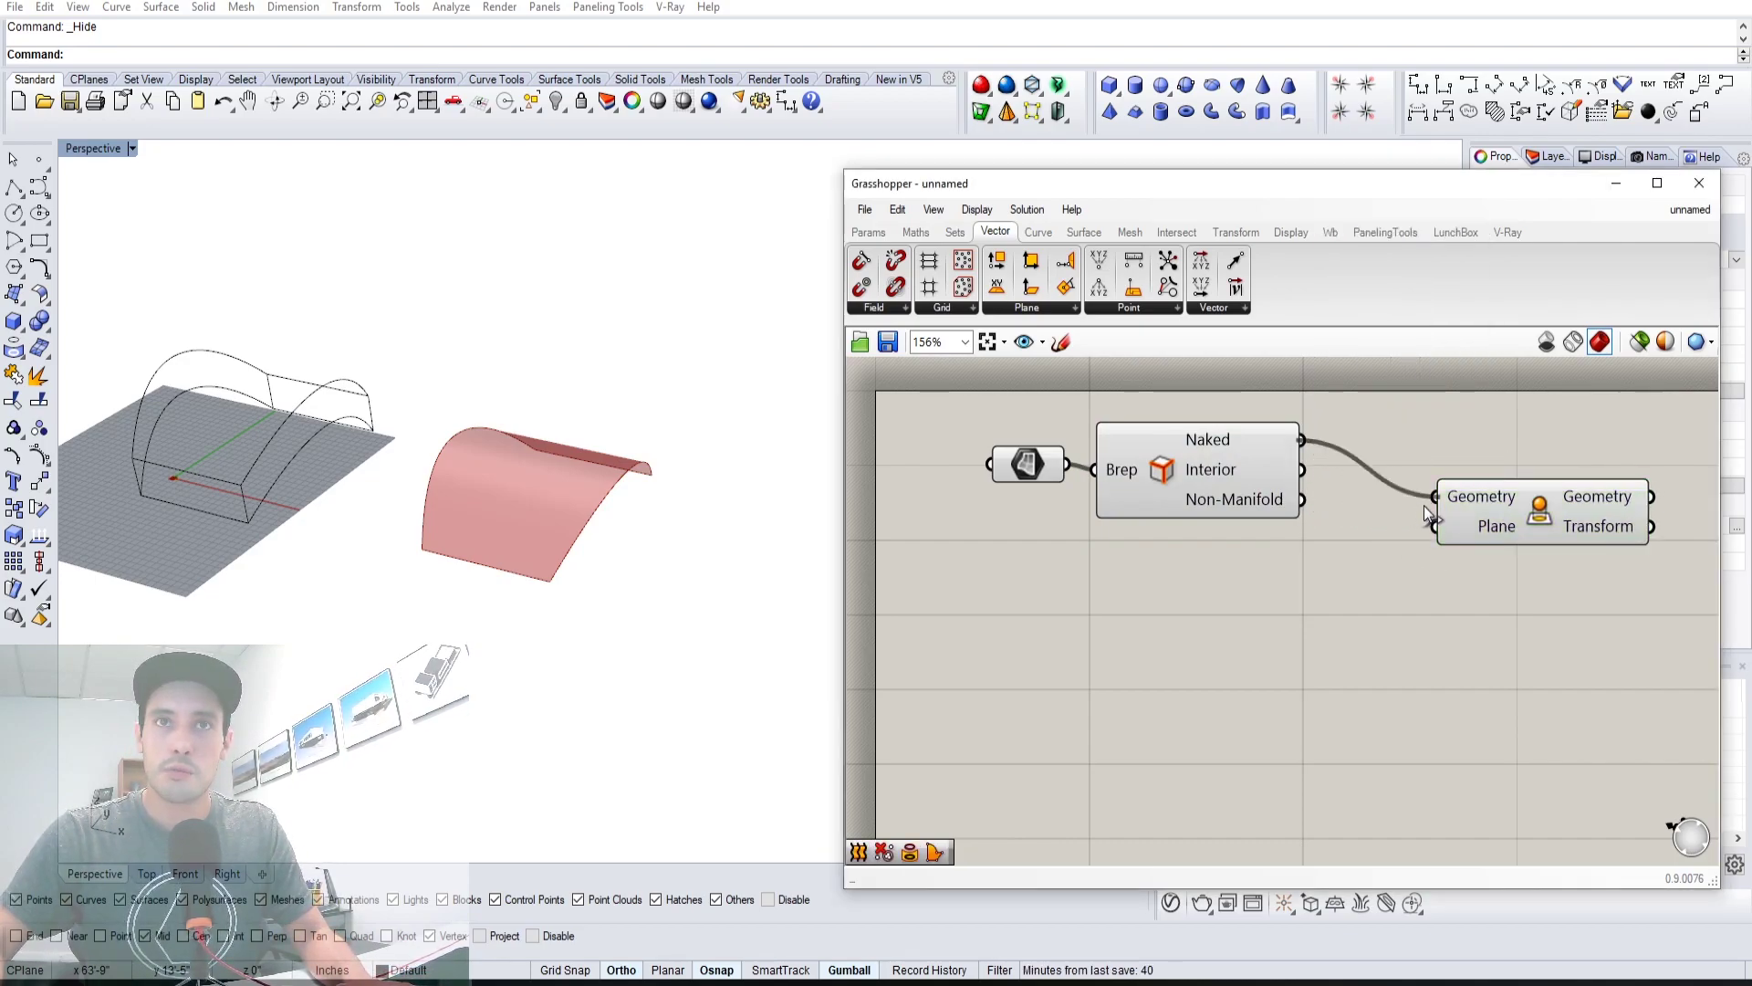
pyautogui.moveTo(691, 483); pyautogui.dragTo(578, 419, button='right')
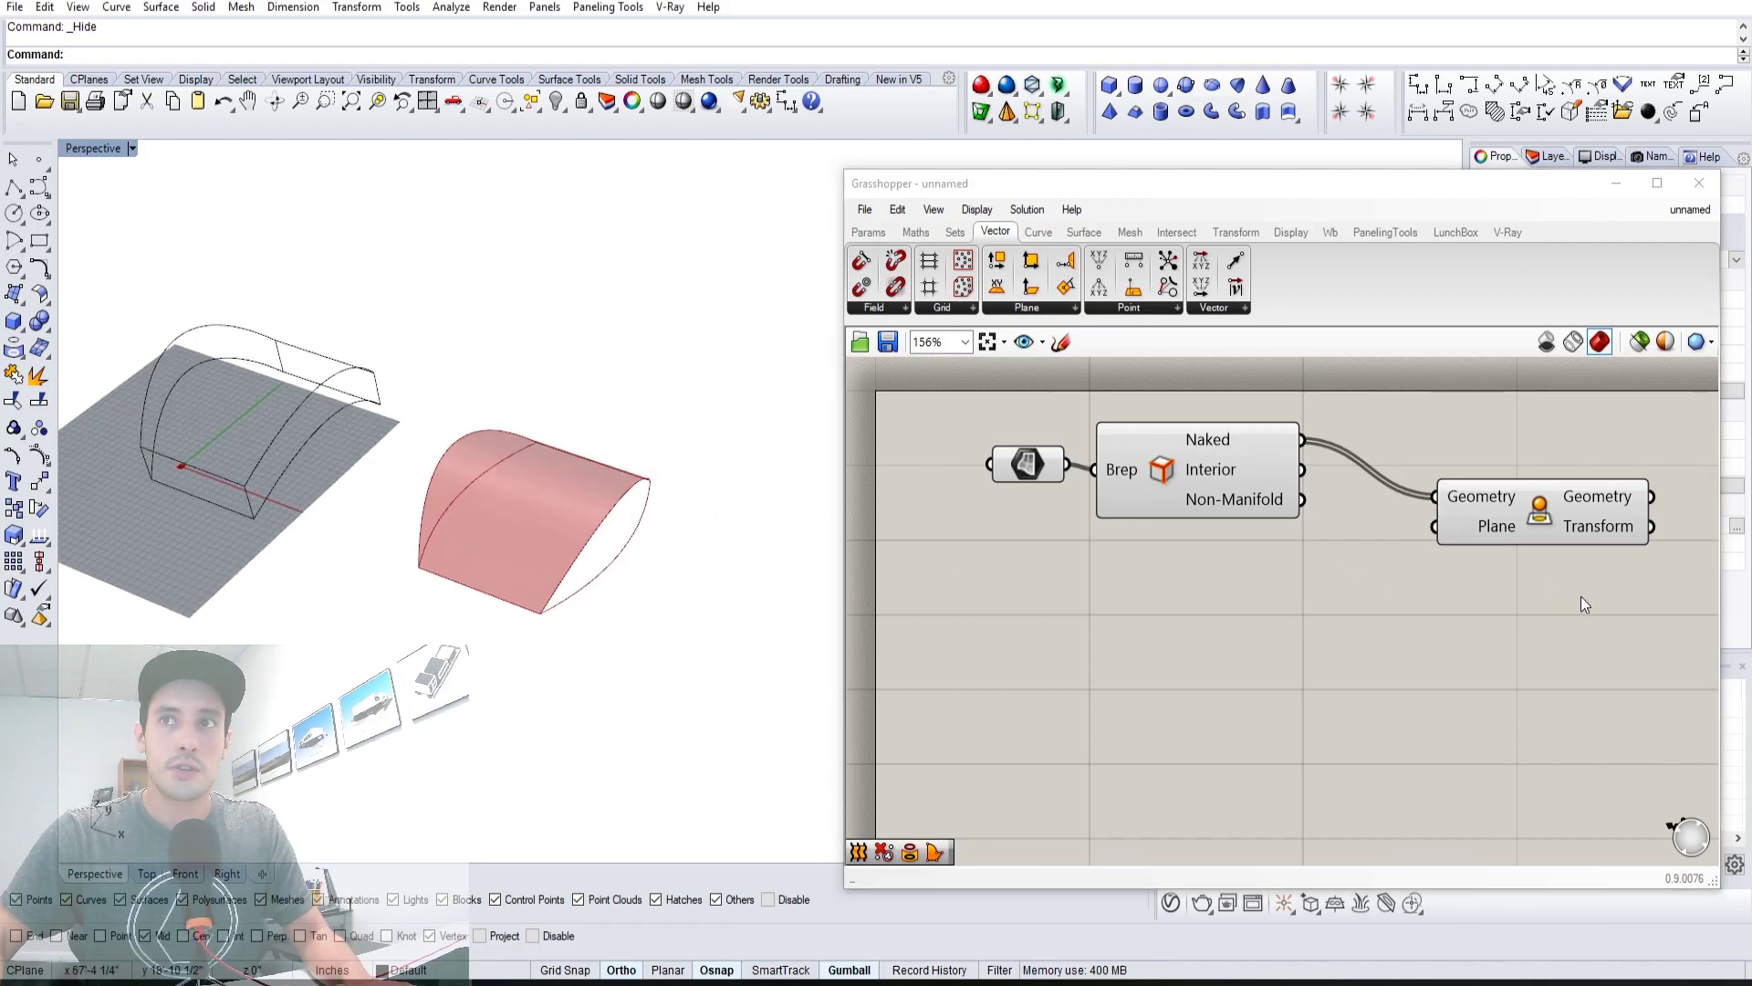
# Add a Boundary Surfaces component after Project and connect the projected Geometry output to its Edges input
pyautogui.moveTo(1516, 509); pyautogui.dragTo(1287, 471, button='right')
pyautogui.moveTo(1287, 471); pyautogui.dragTo(1286, 435)
pyautogui.moveTo(1431, 439); pyautogui.dragTo(1270, 451, button='right')
pyautogui.doubleClick(1369, 451)
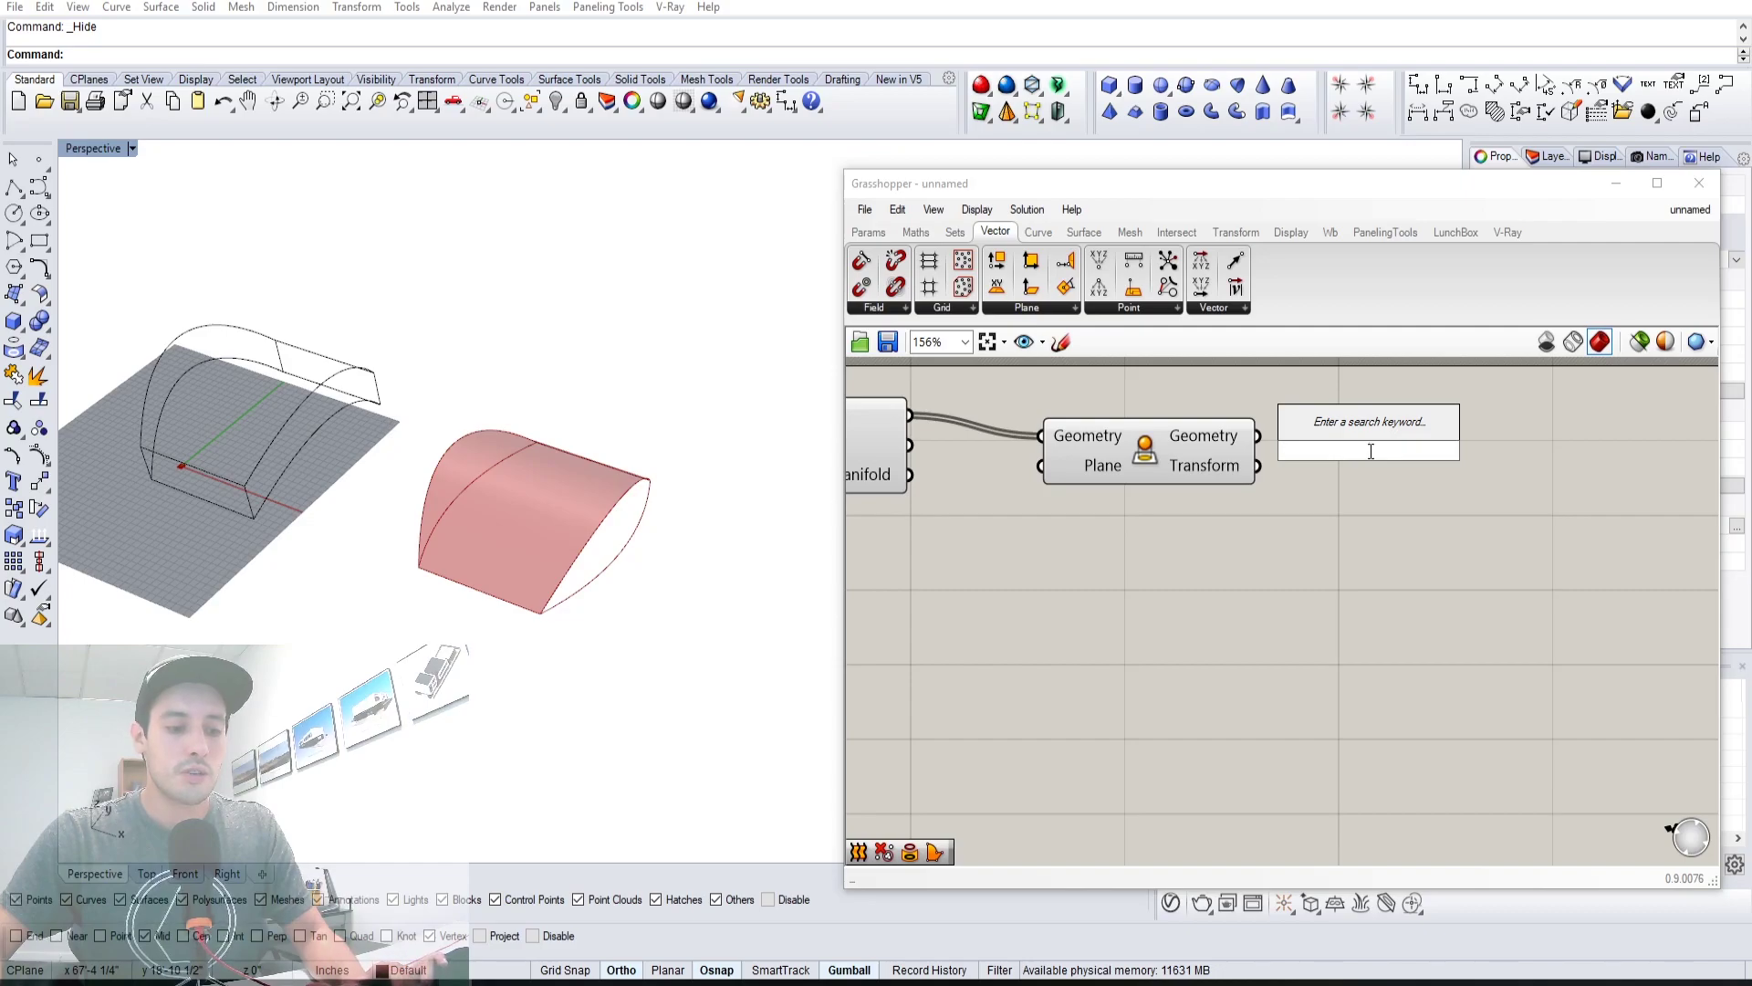
pyautogui.write('bound')
pyautogui.click(1365, 428)
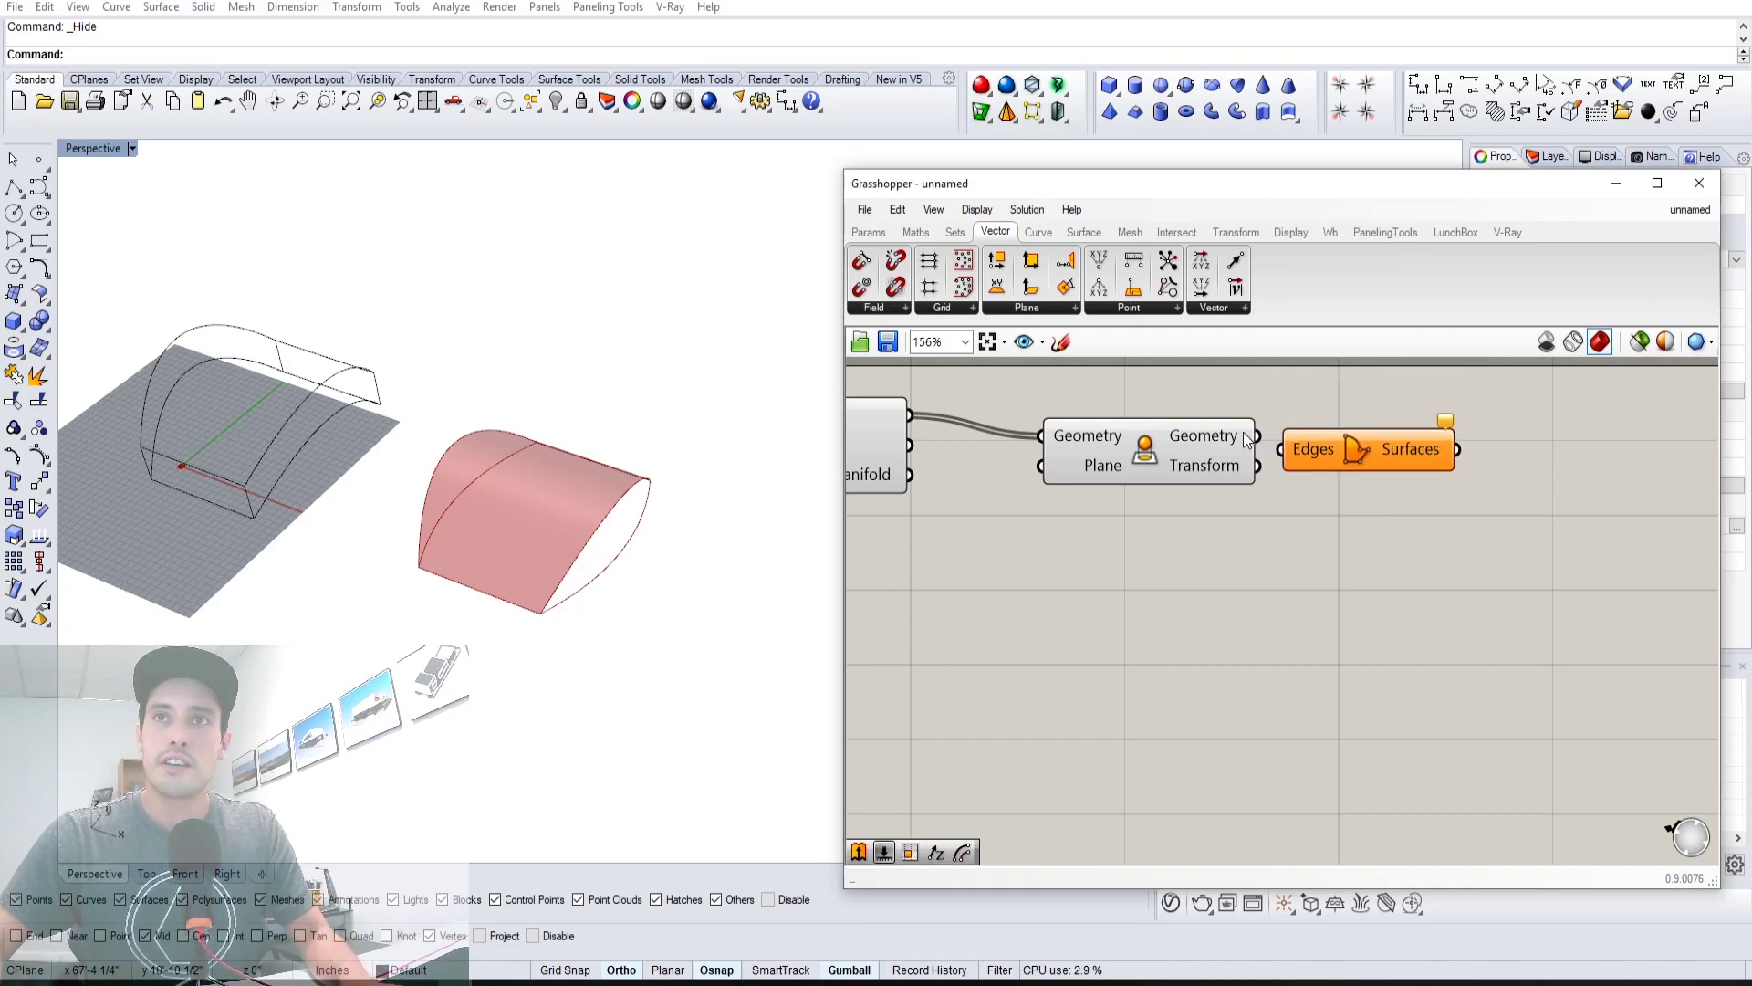
pyautogui.moveTo(1257, 435); pyautogui.dragTo(1369, 447)
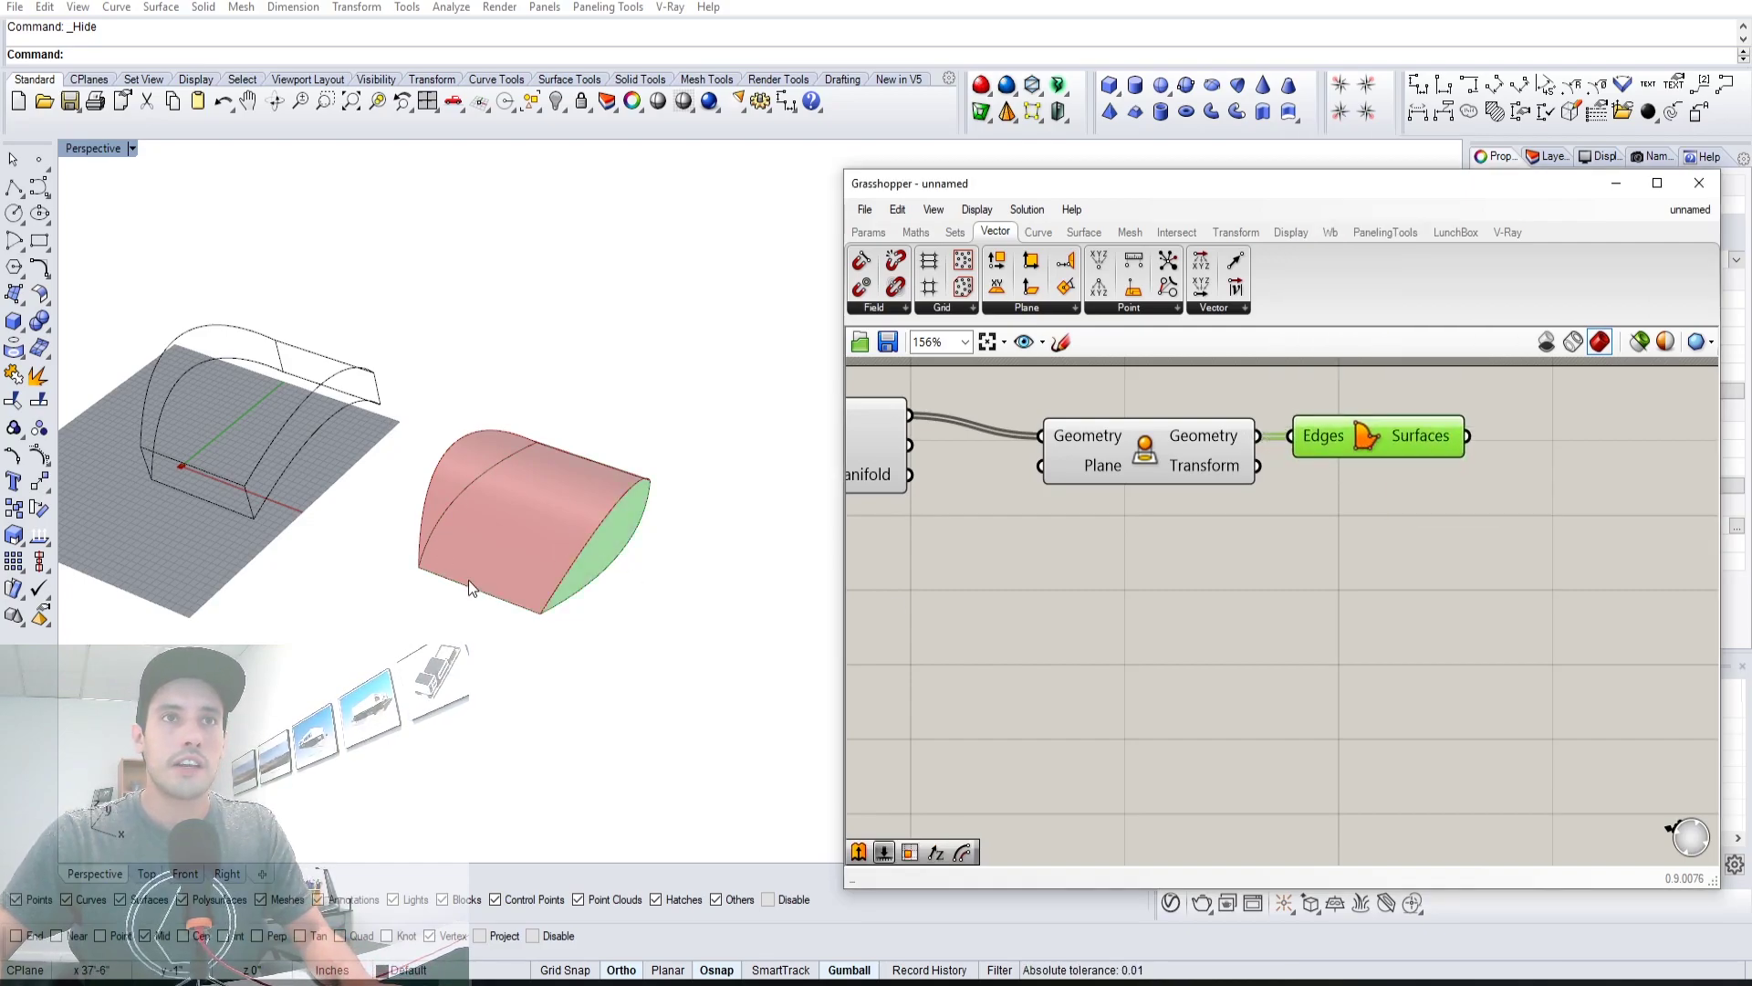
pyautogui.moveTo(486, 446); pyautogui.dragTo(458, 378, button='right')
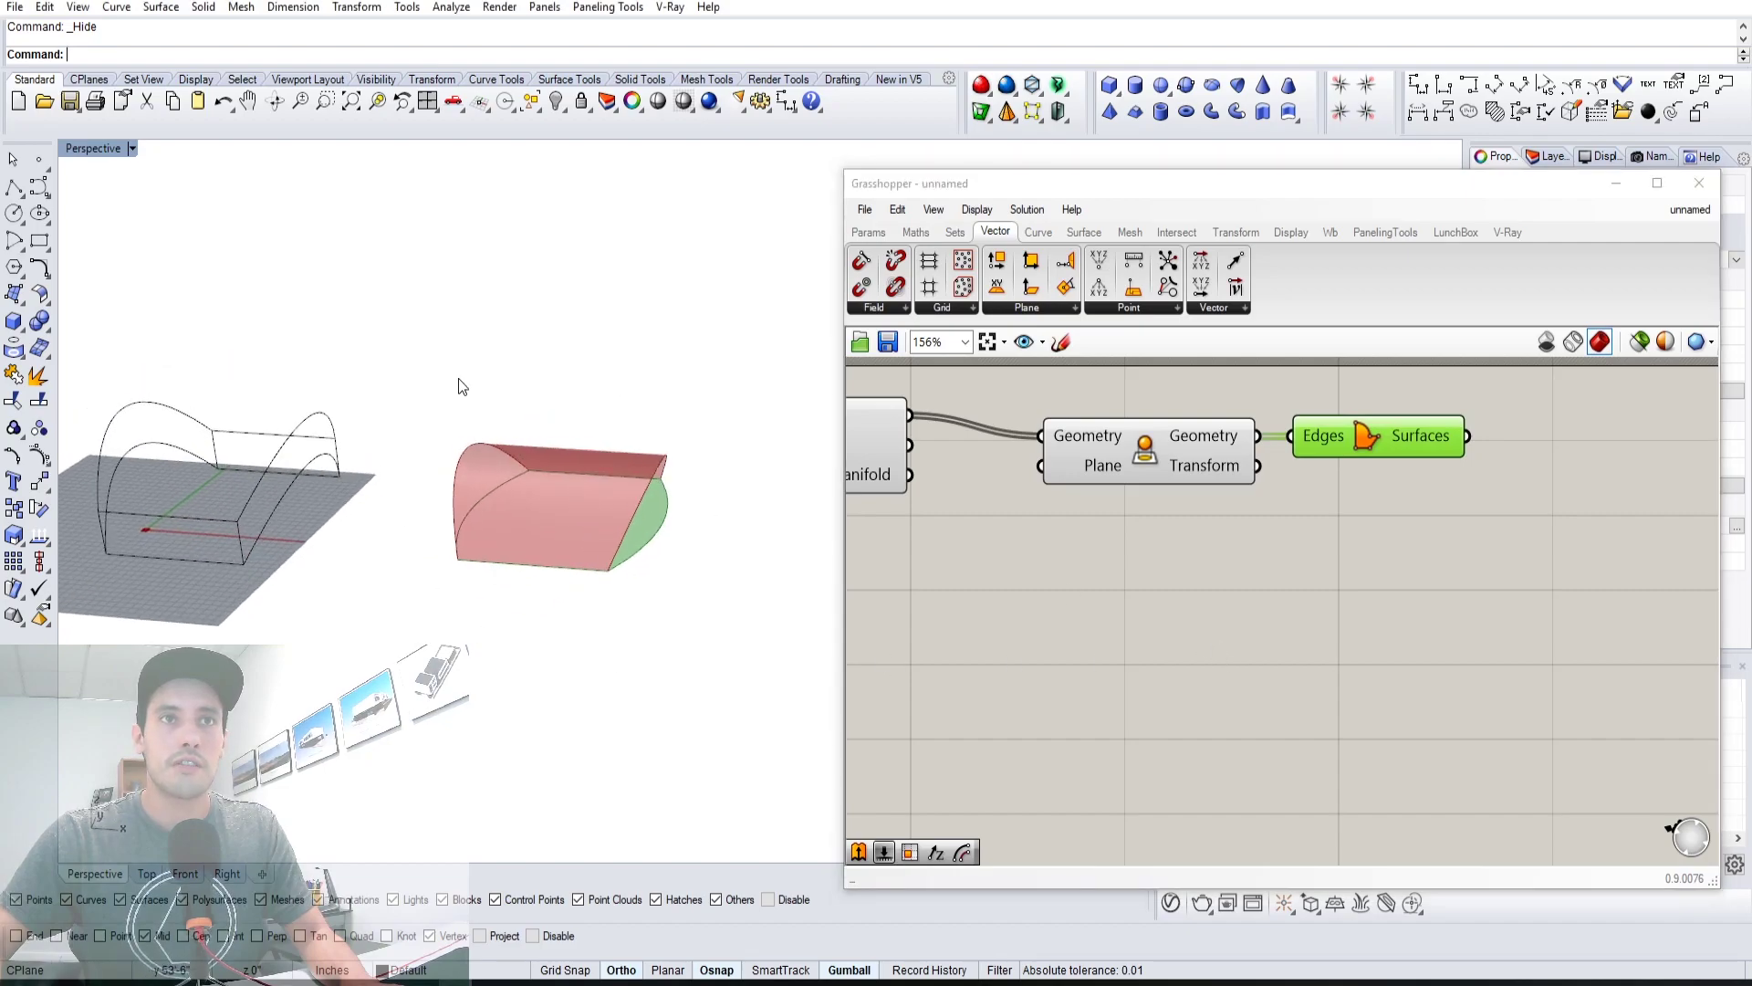
# Add a Populate component for random points and connect the Boundary Surfaces output to its Region input
pyautogui.click(1343, 590)
pyautogui.click(1409, 455)
pyautogui.moveTo(1475, 506); pyautogui.dragTo(1357, 533, button='right')
pyautogui.click(1357, 533)
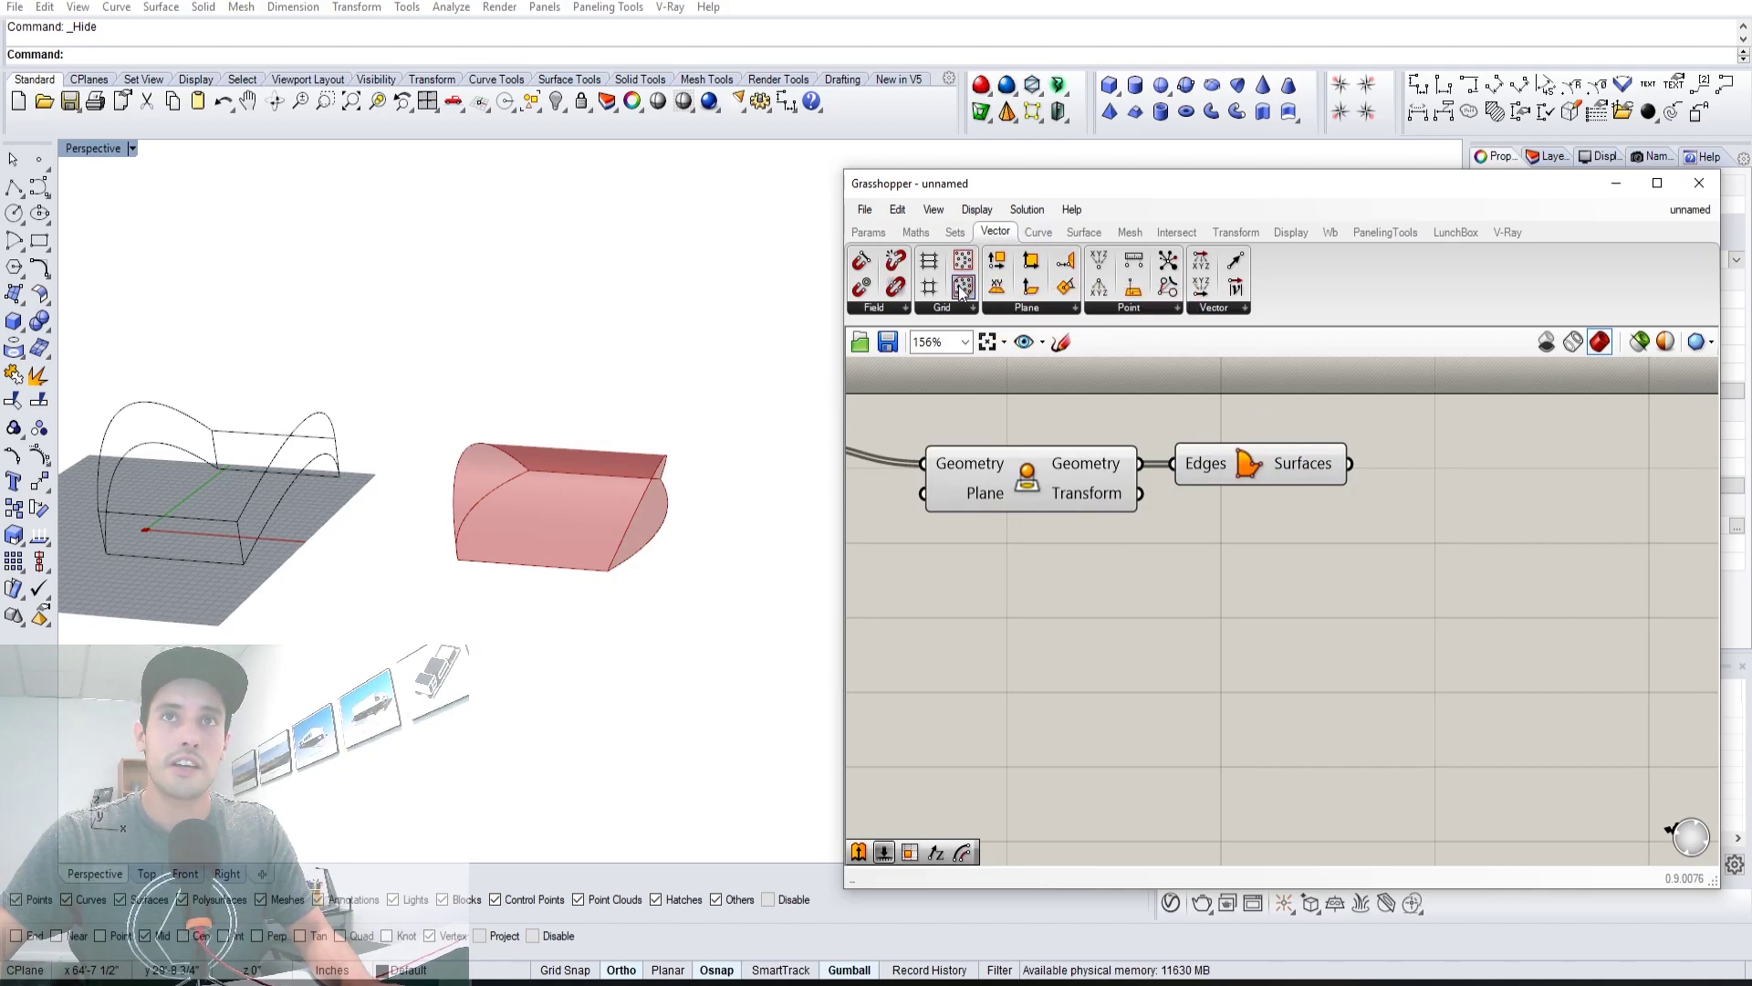
pyautogui.moveTo(1569, 518); pyautogui.dragTo(1494, 518)
pyautogui.moveTo(1349, 463); pyautogui.dragTo(1393, 477)
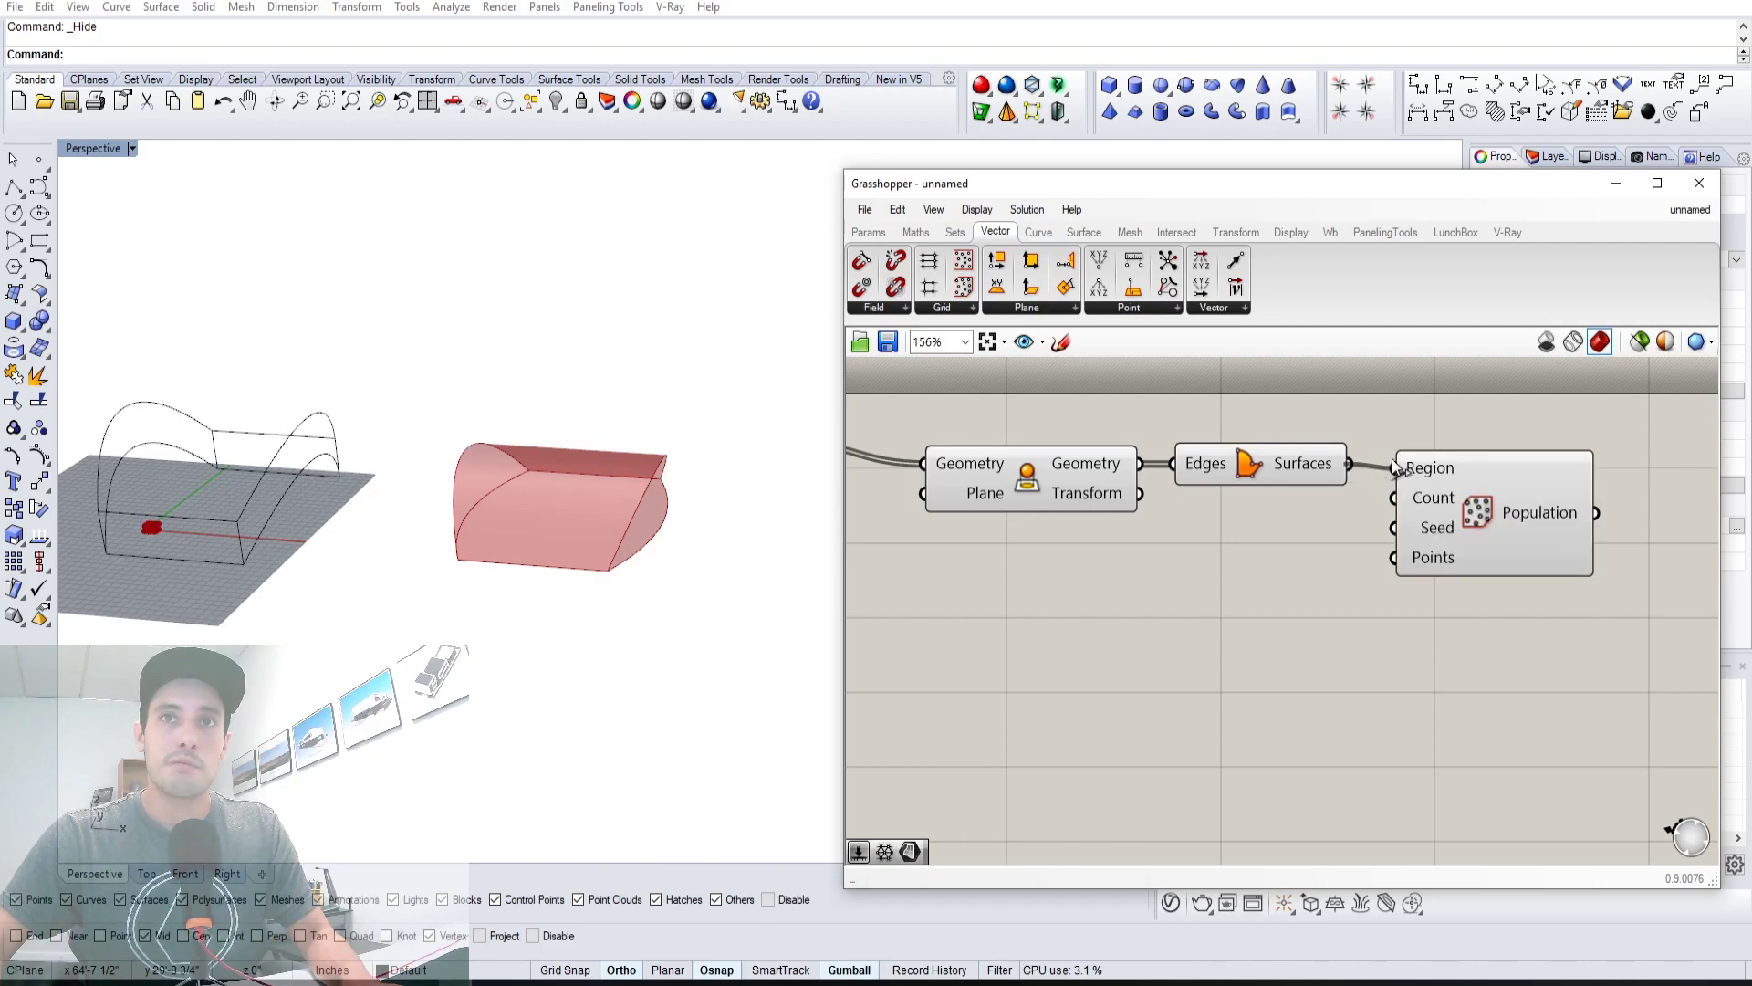
pyautogui.moveTo(430, 440); pyautogui.dragTo(535, 502, button='right')
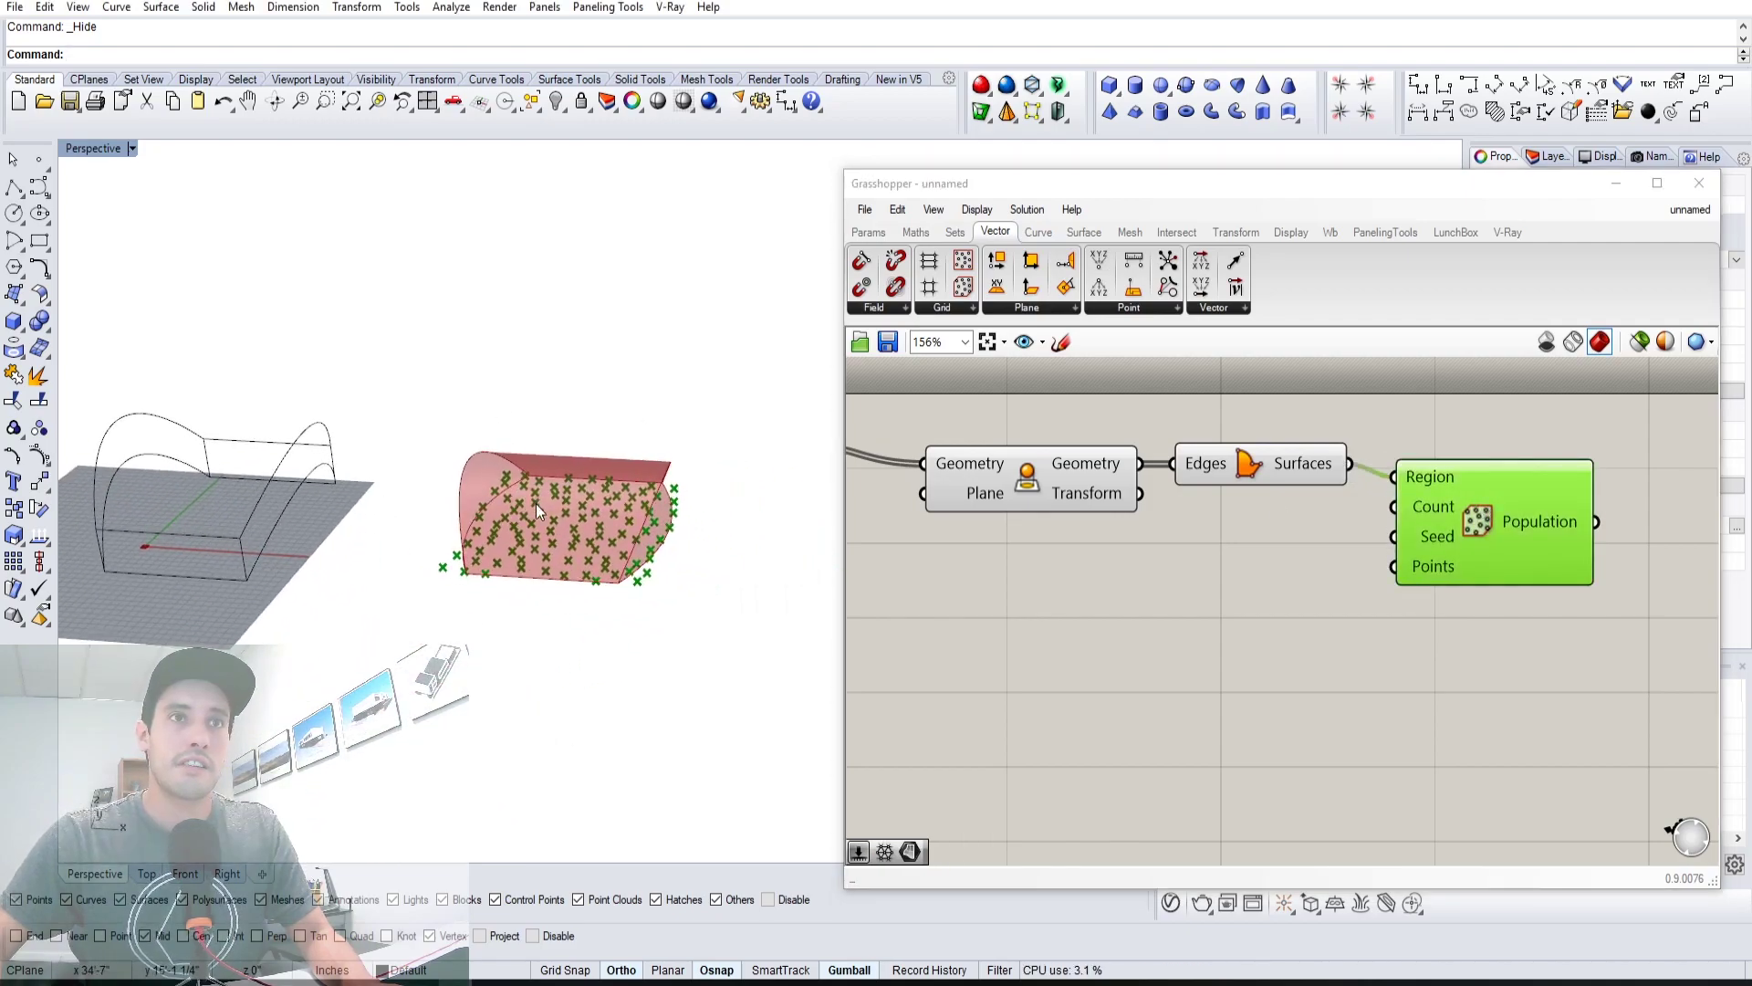
pyautogui.scroll(4, 534, 501)
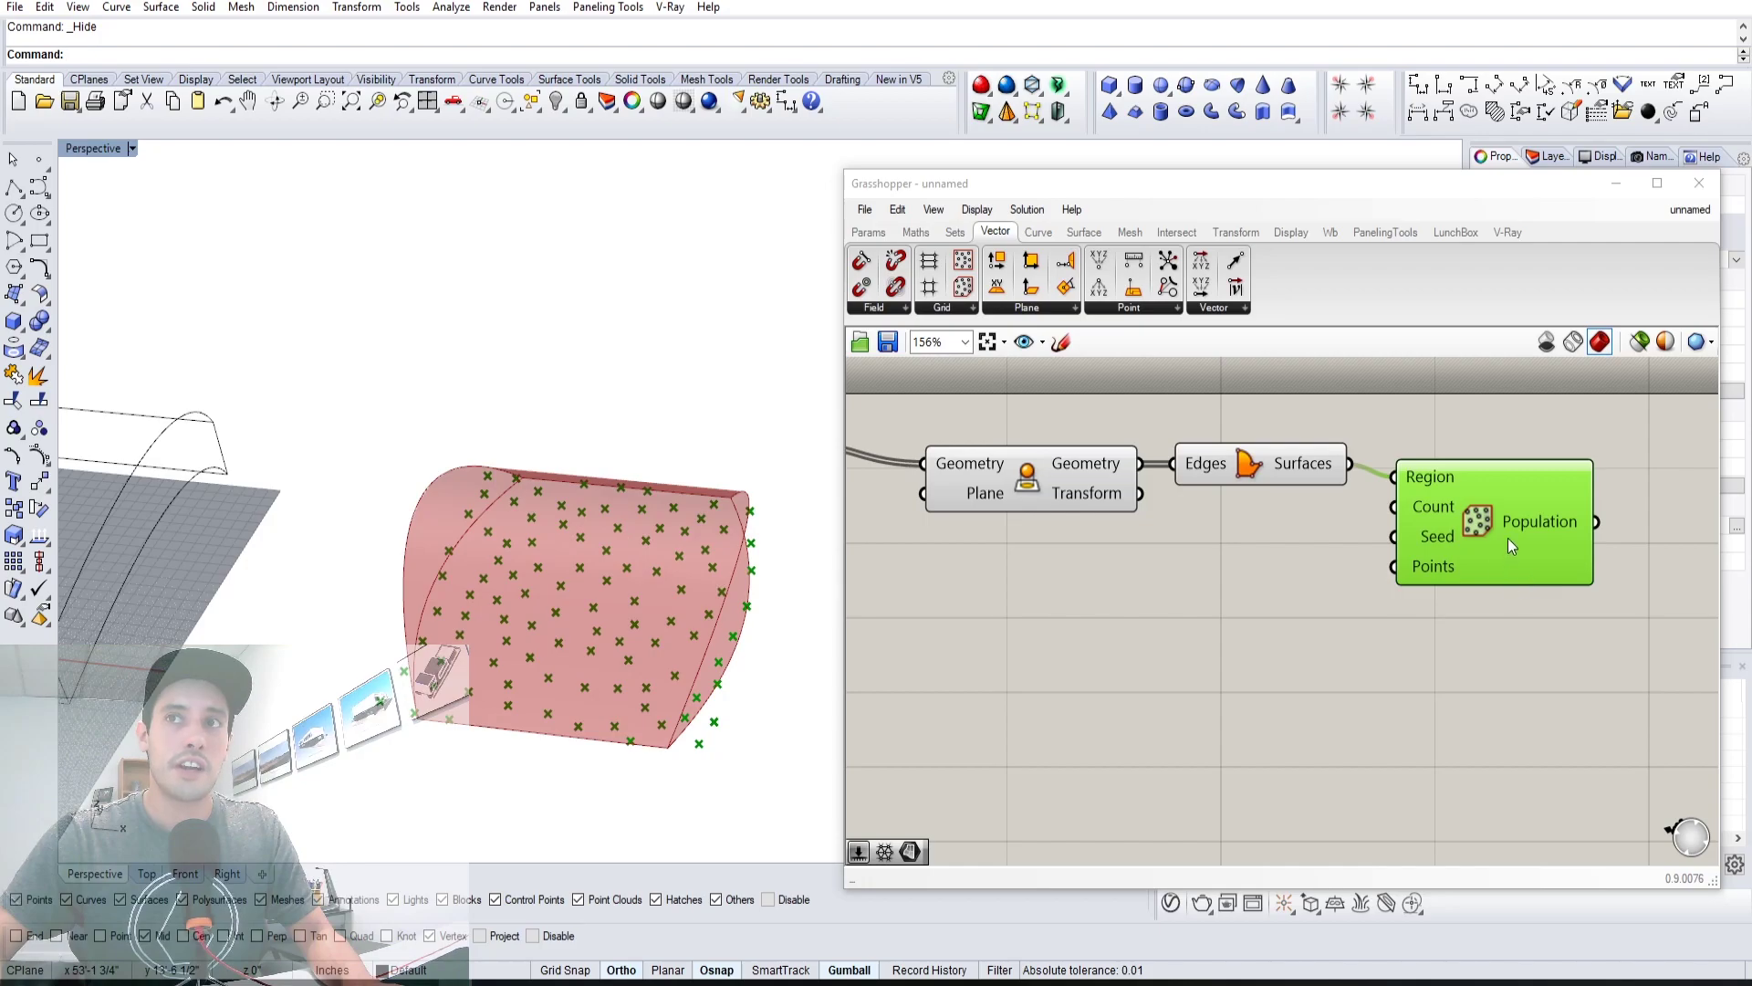
pyautogui.moveTo(1510, 544); pyautogui.dragTo(1531, 596)
pyautogui.click(1279, 587)
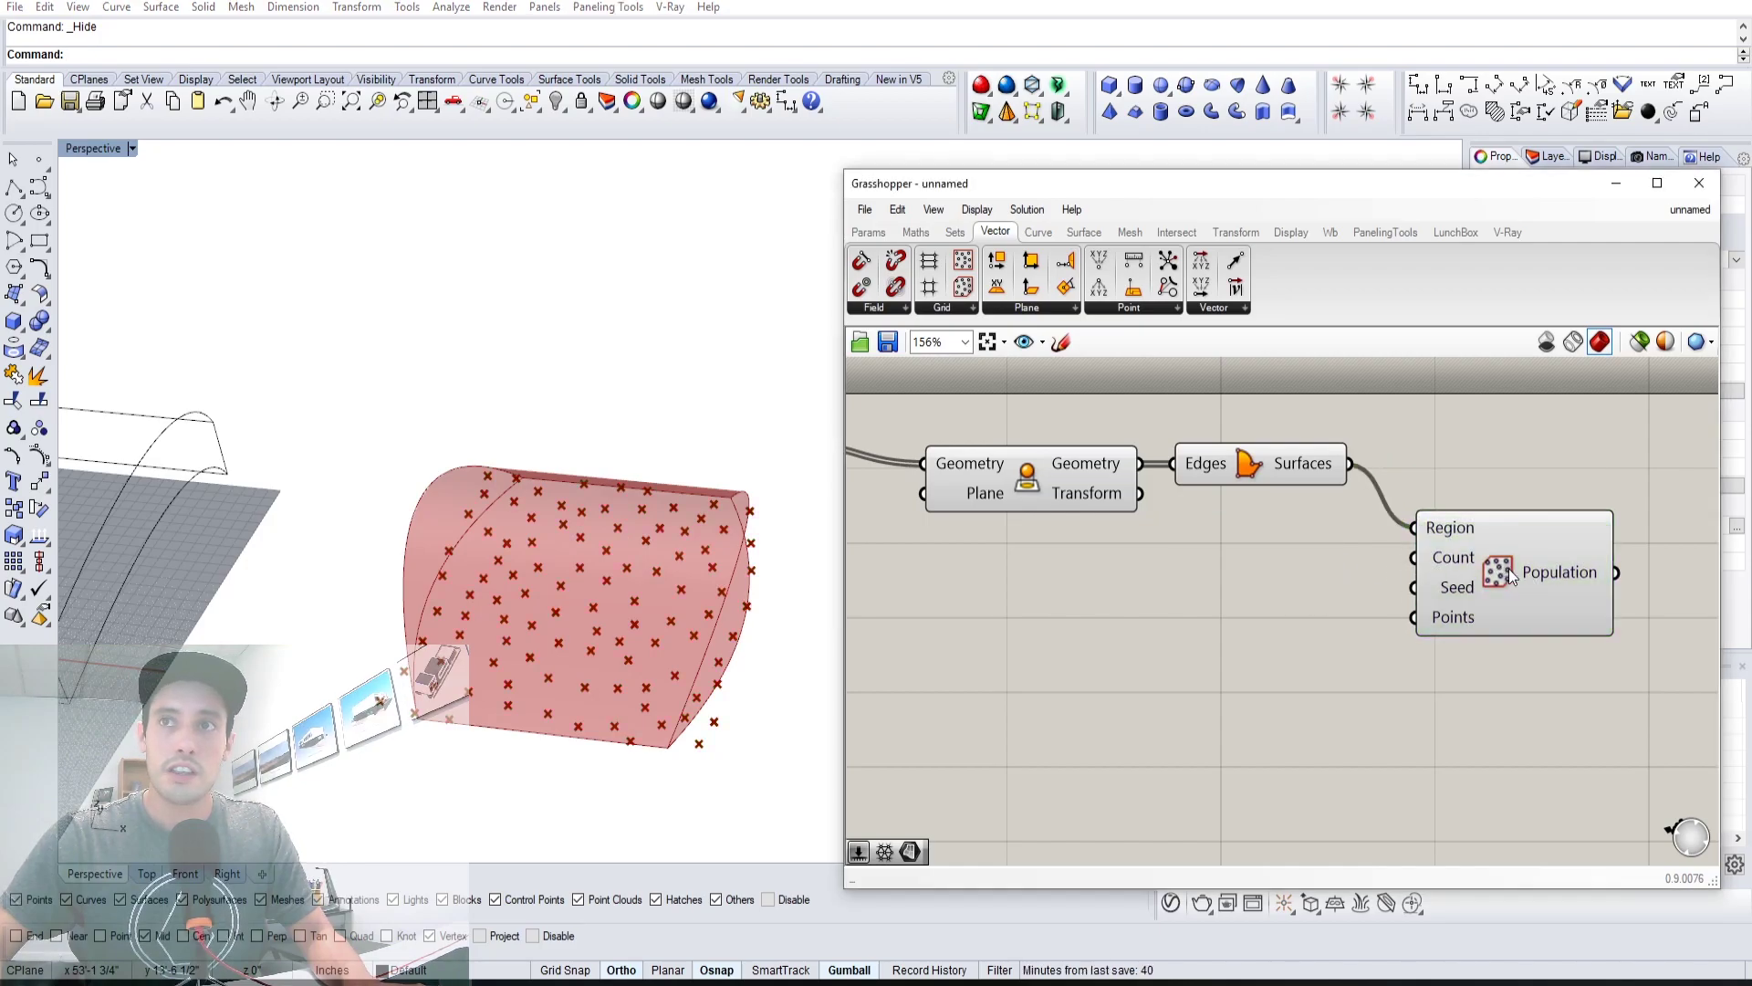
# Create a number slider ranging from 1 to 200, connect it to the population's Count input and set it to 200
pyautogui.doubleClick(1096, 562)
pyautogui.write('1..200')
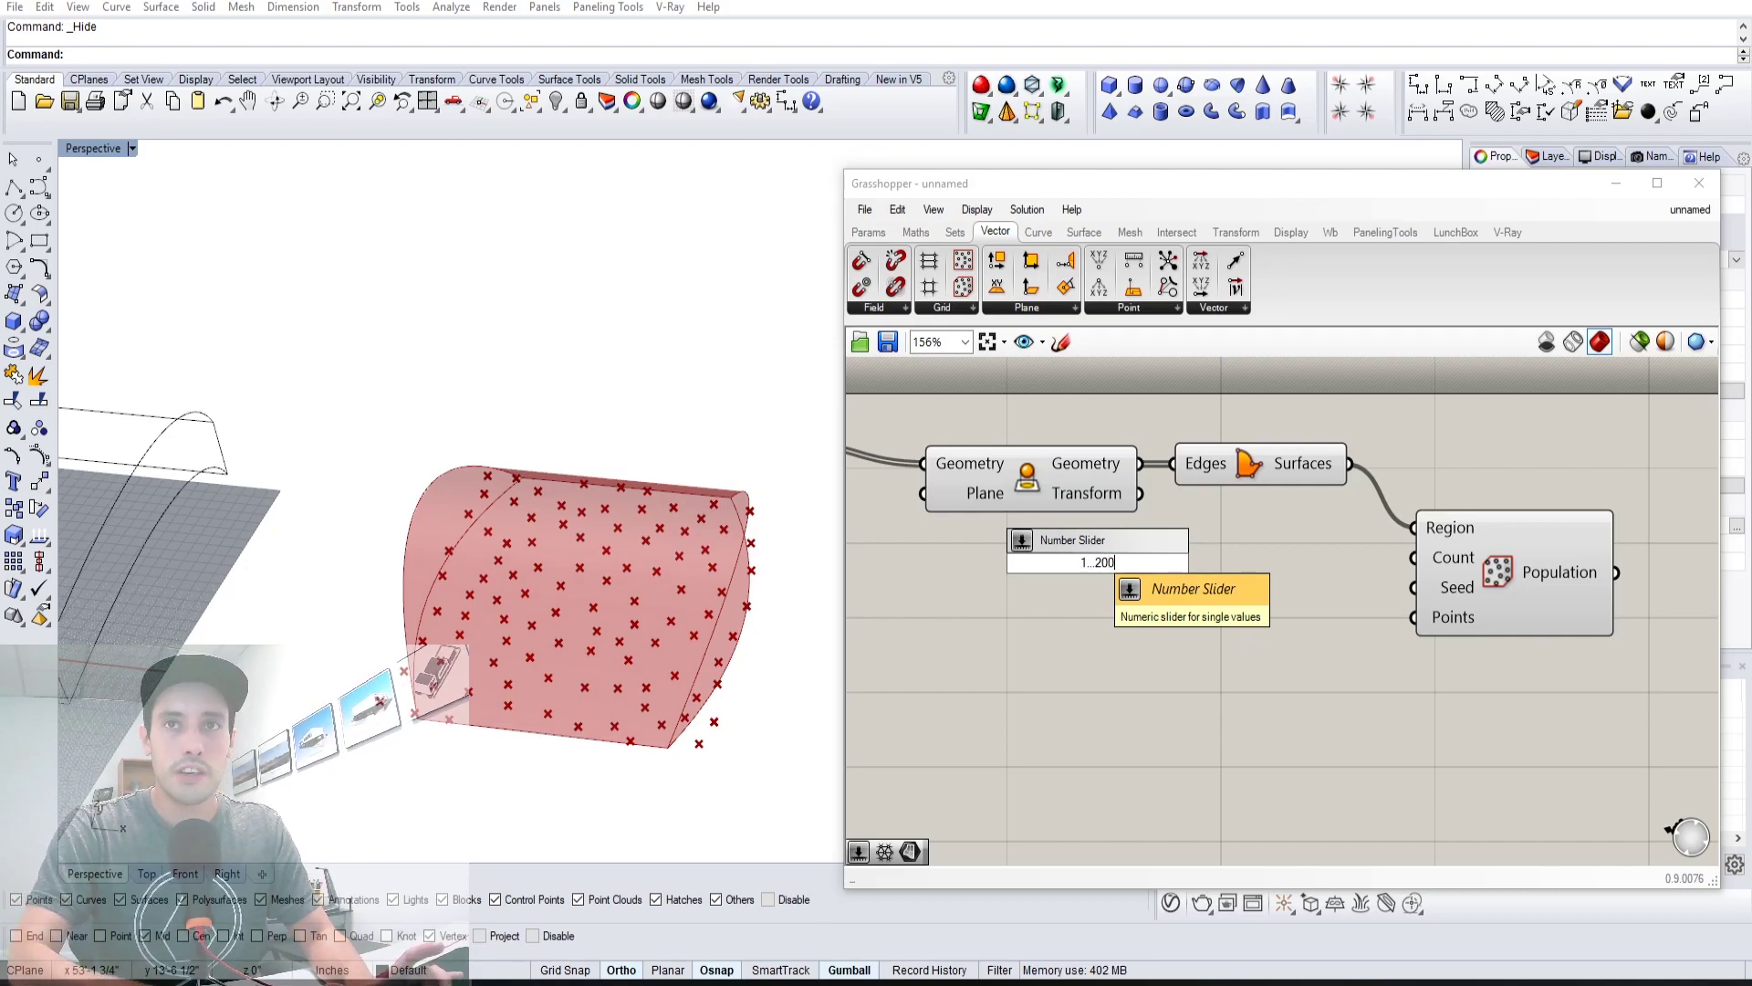
pyautogui.press('Return')
pyautogui.moveTo(1248, 564); pyautogui.dragTo(1414, 558)
pyautogui.moveTo(1088, 561); pyautogui.dragTo(1279, 568)
pyautogui.moveTo(1009, 561); pyautogui.dragTo(1095, 548)
# Create a second number slider, connect it to the population's Seed input and set it to 2
pyautogui.doubleClick(1099, 600)
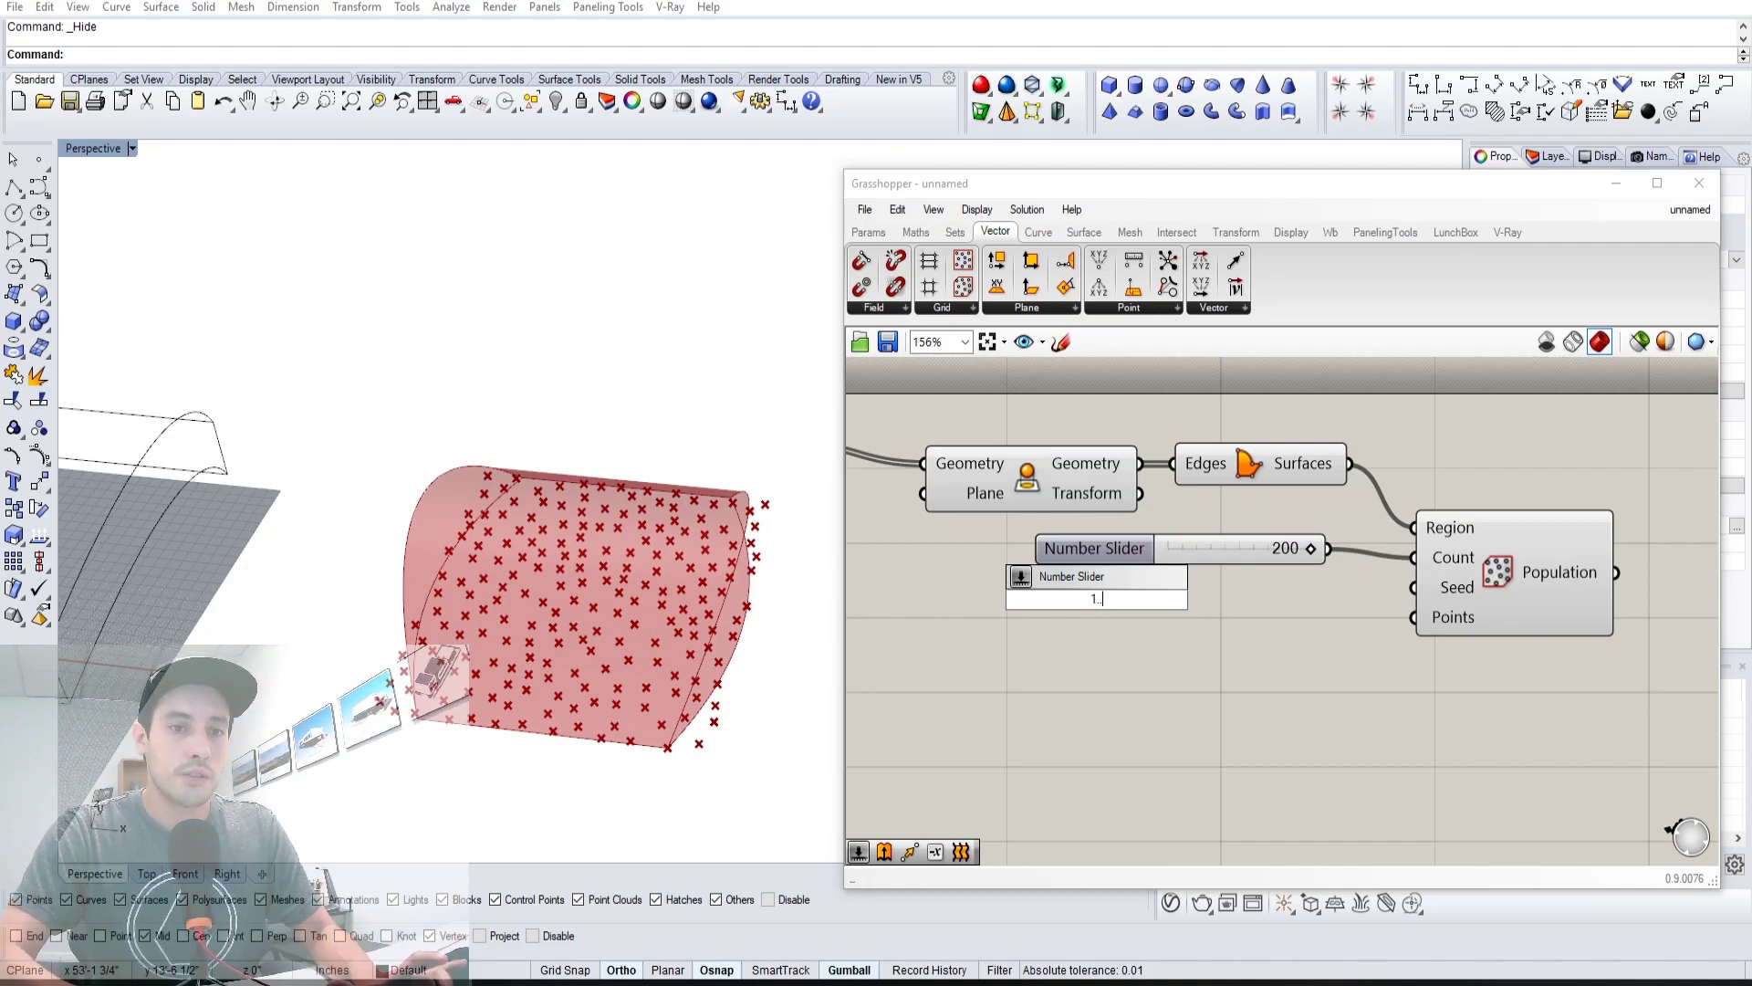
pyautogui.press('Return')
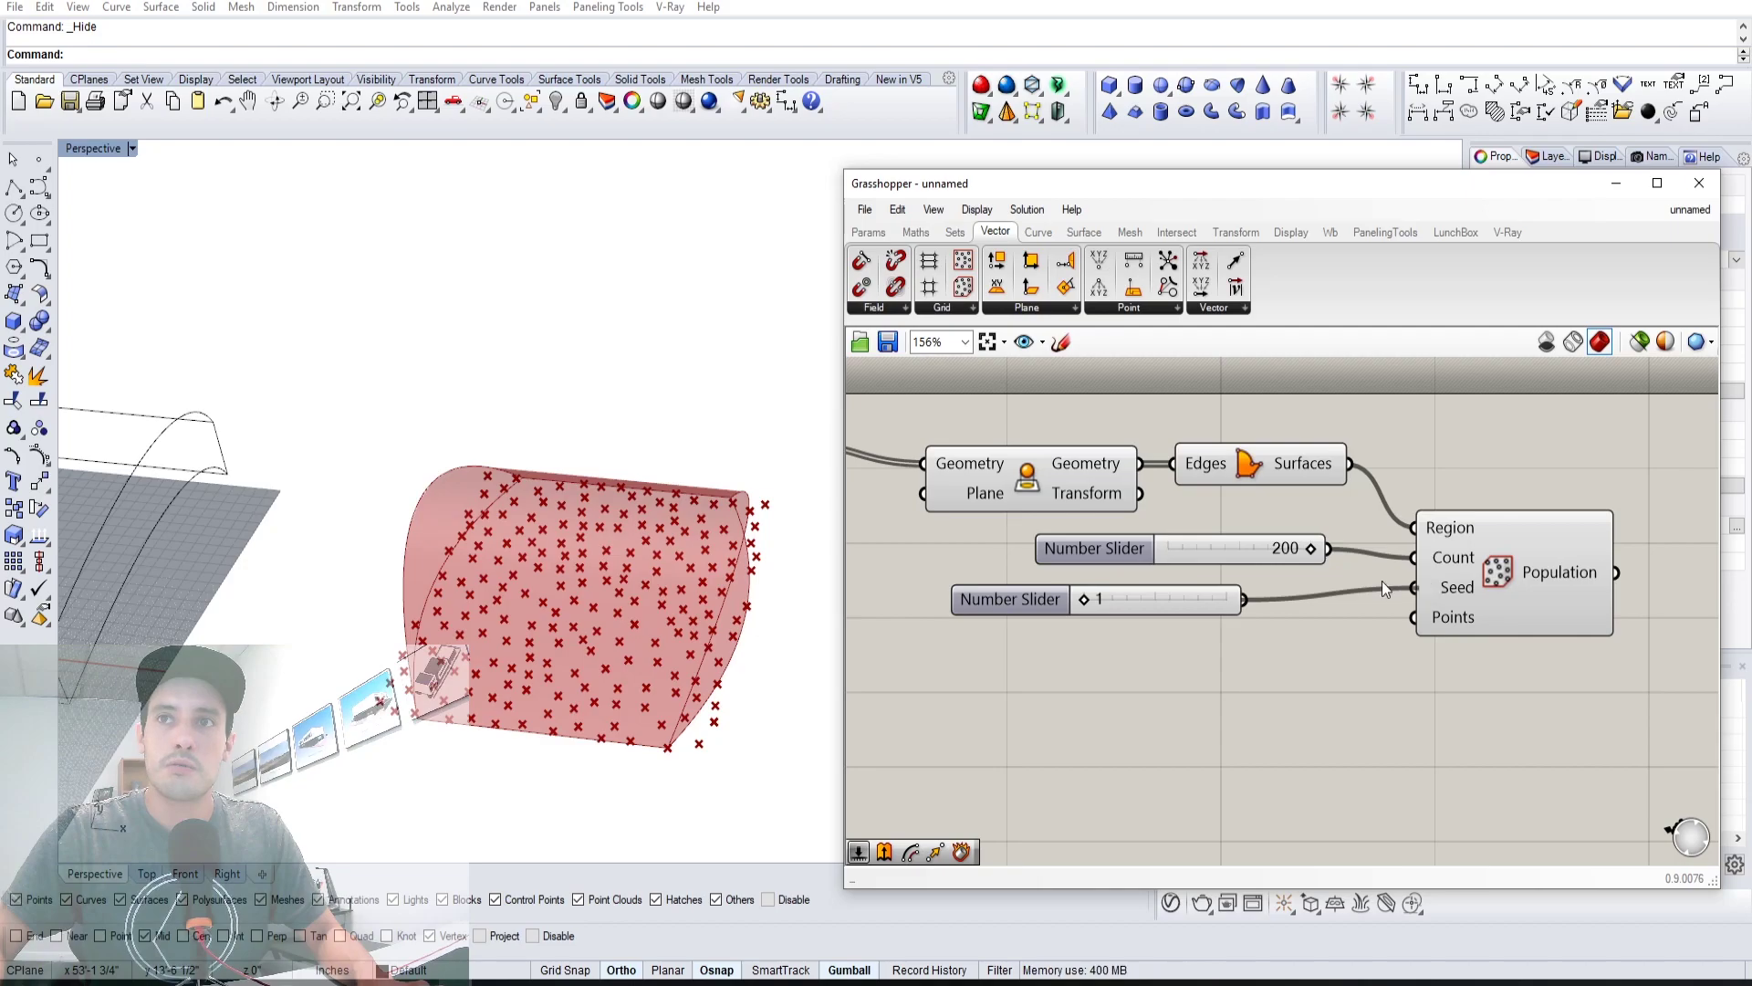
pyautogui.moveTo(1015, 595); pyautogui.dragTo(1157, 592)
pyautogui.click(1295, 704)
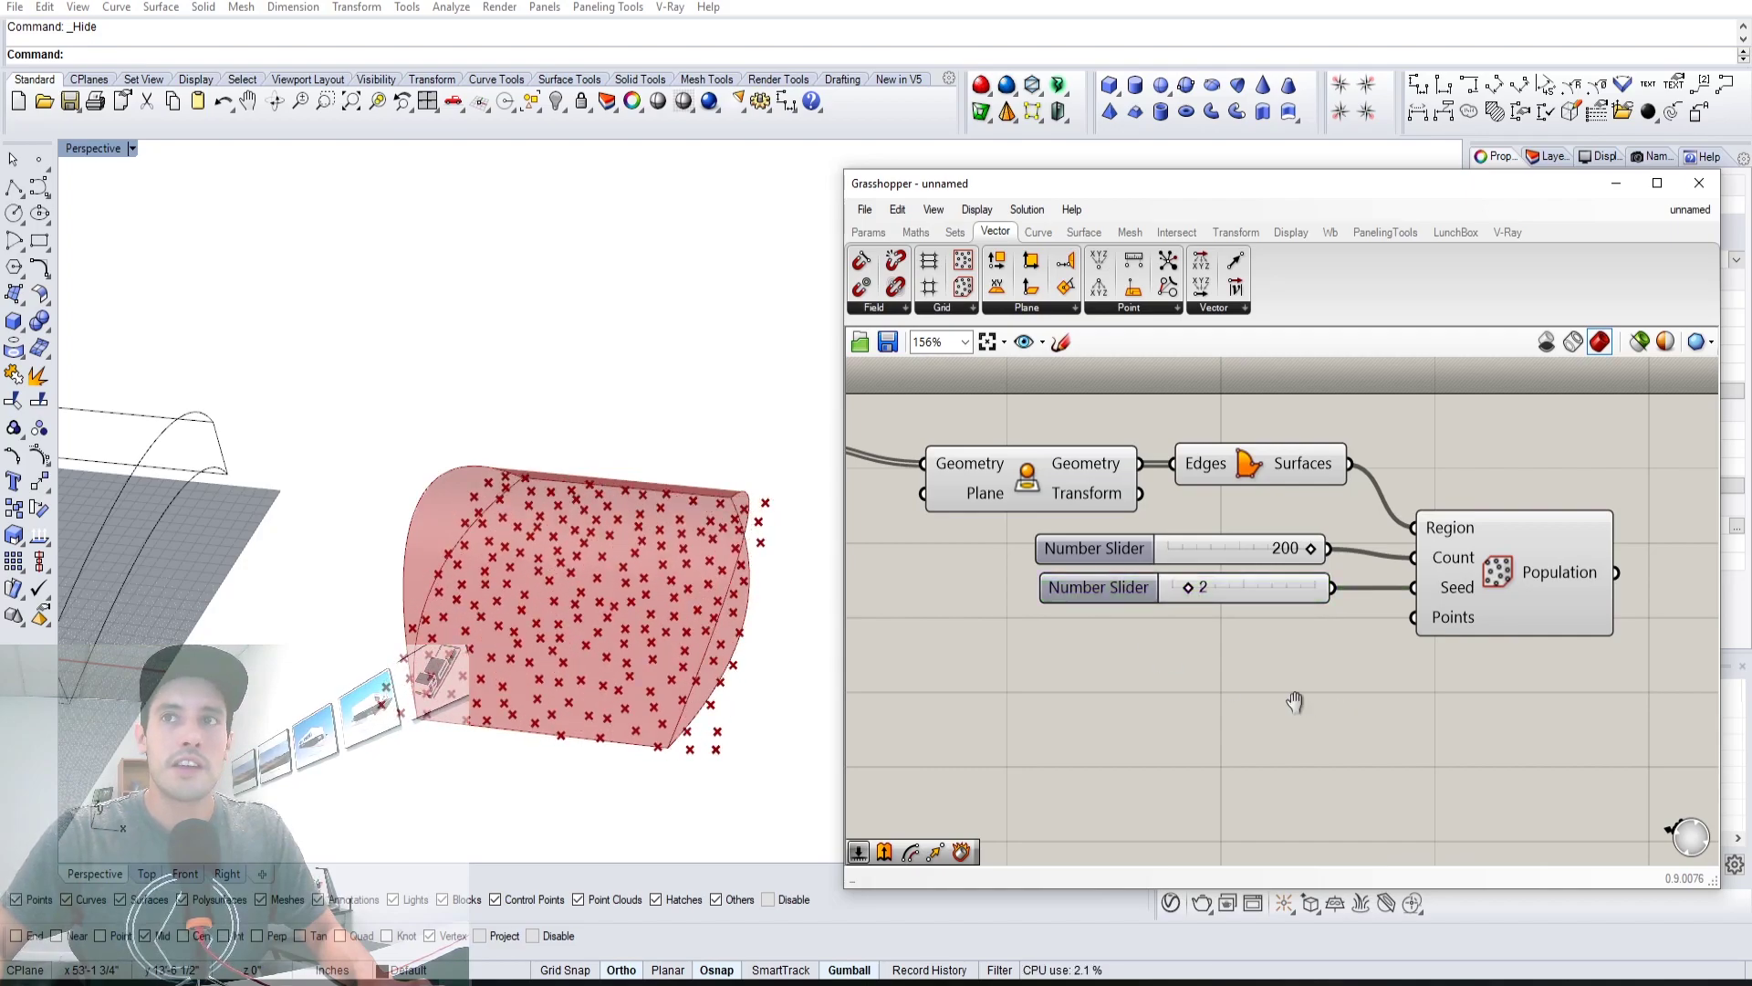
pyautogui.moveTo(1295, 704); pyautogui.dragTo(1185, 671, button='right')
pyautogui.click(1409, 550)
pyautogui.moveTo(1383, 711); pyautogui.dragTo(1178, 690, button='right')
pyautogui.click(1432, 517)
pyautogui.doubleClick(1435, 523)
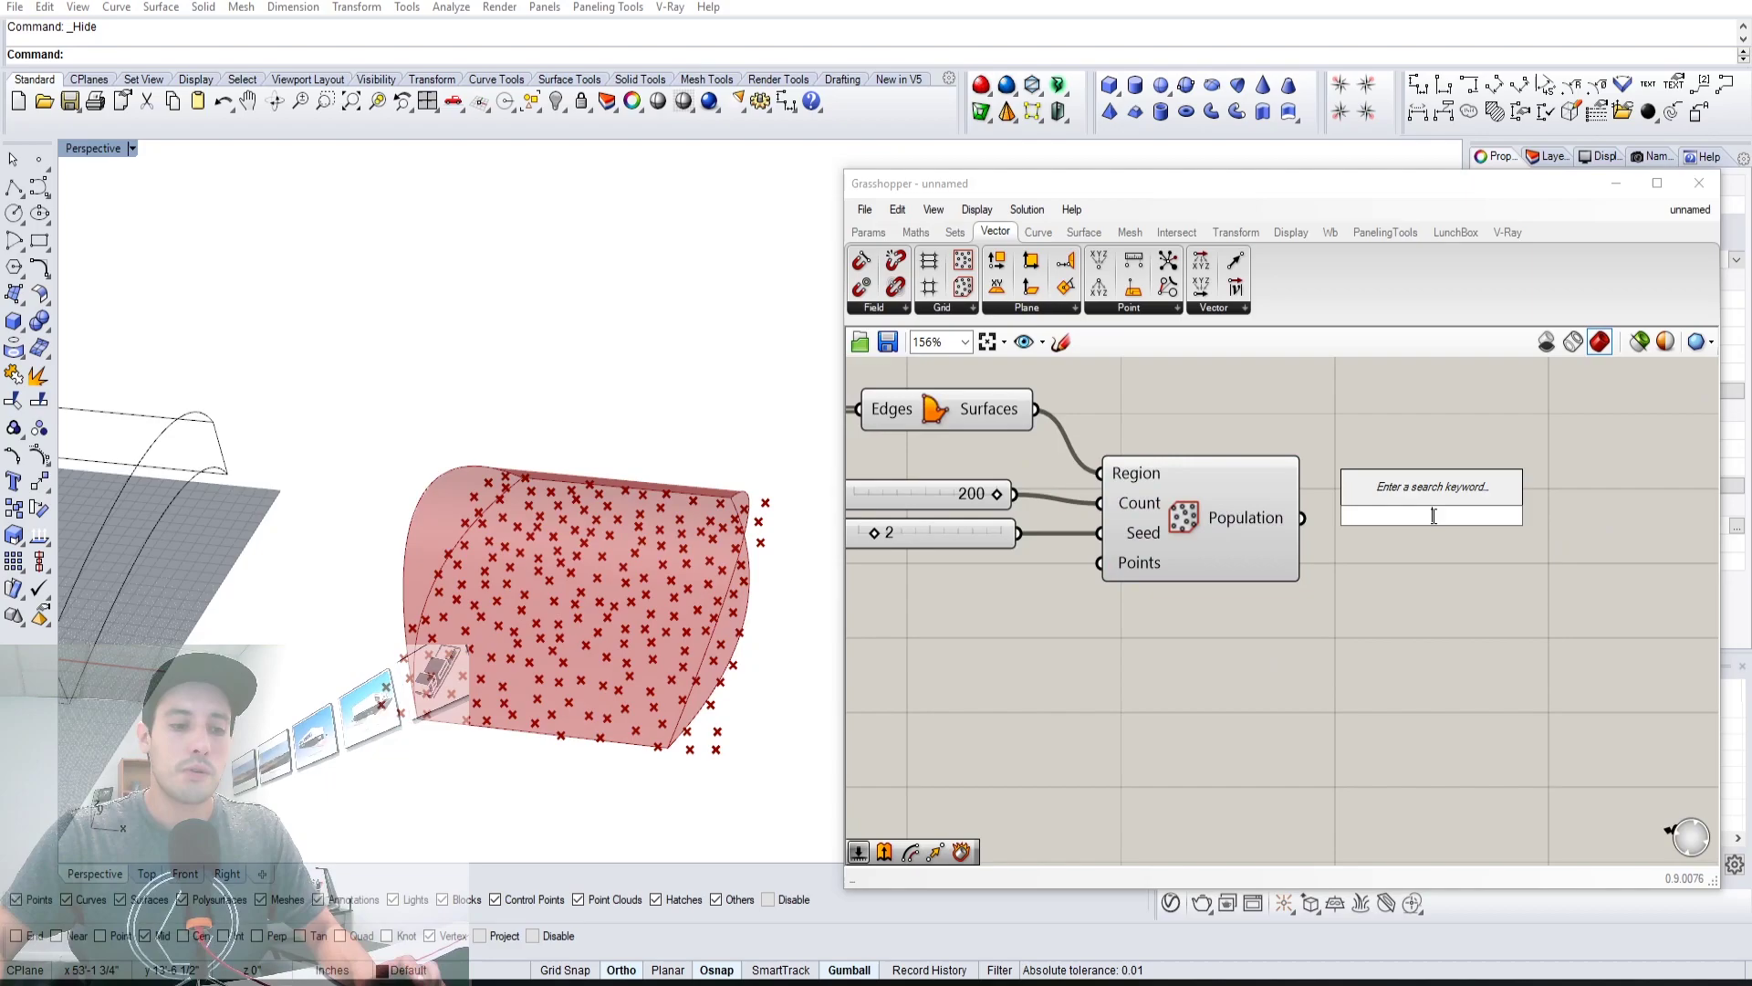
pyautogui.write('PRO')
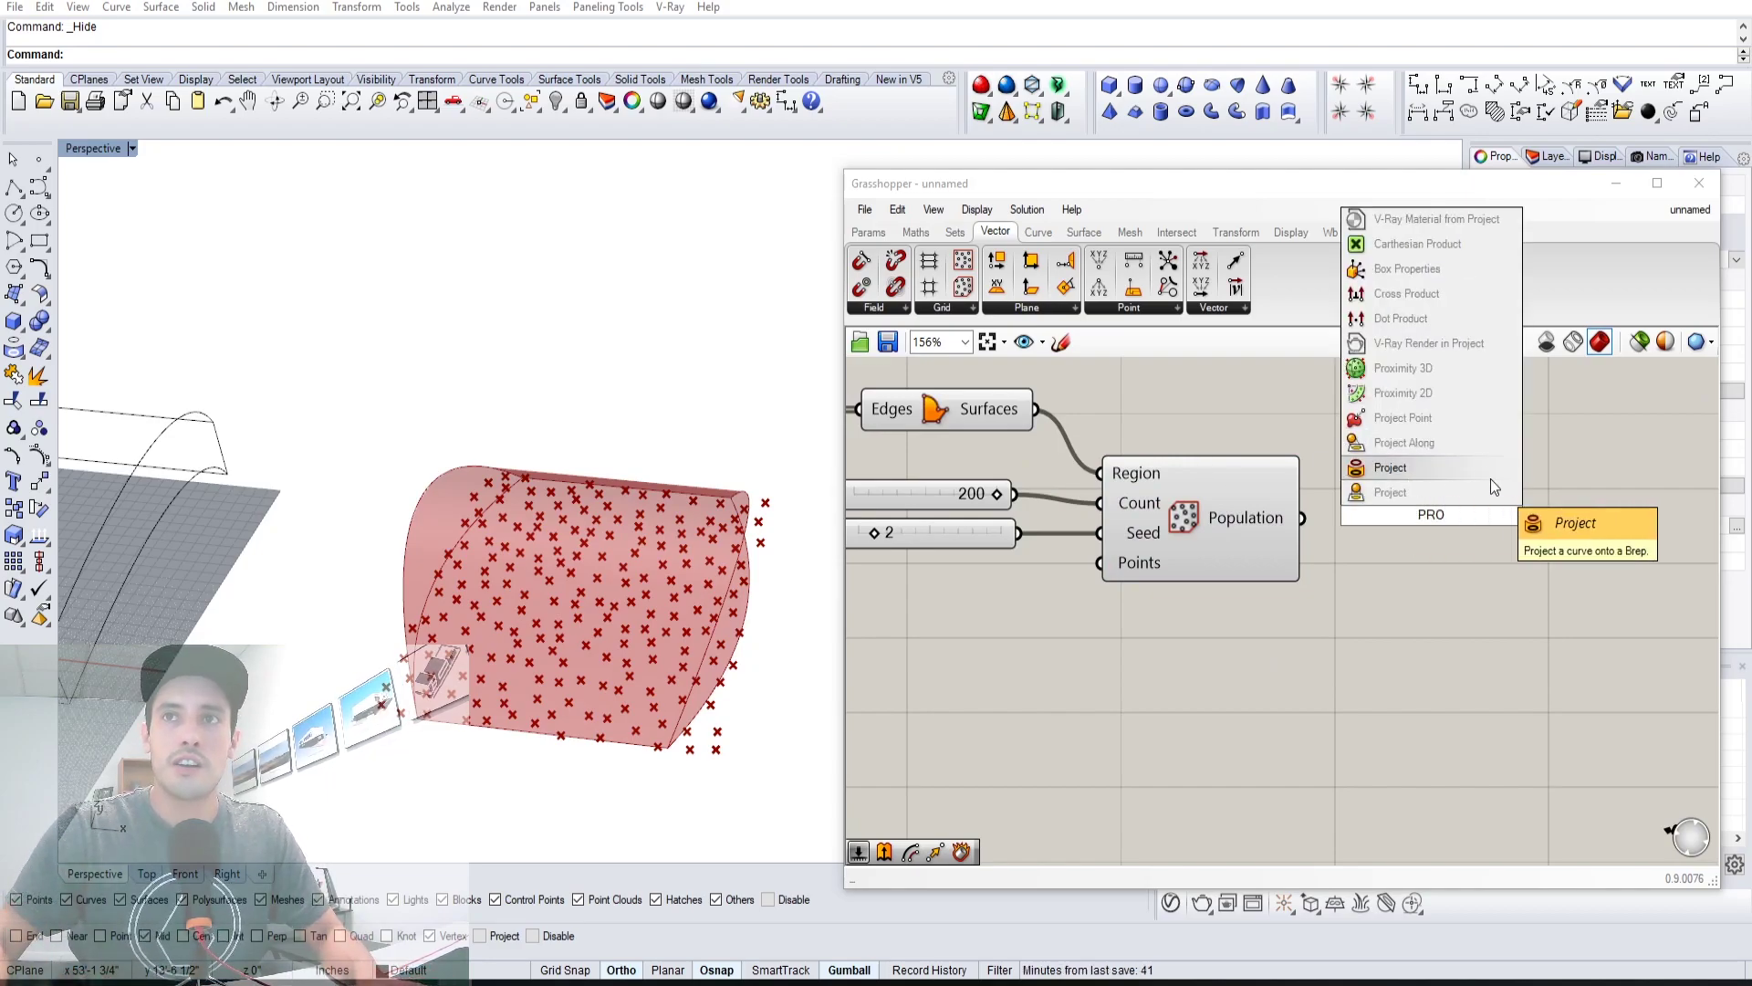
pyautogui.click(1405, 468)
pyautogui.scroll(-3, 1399, 629)
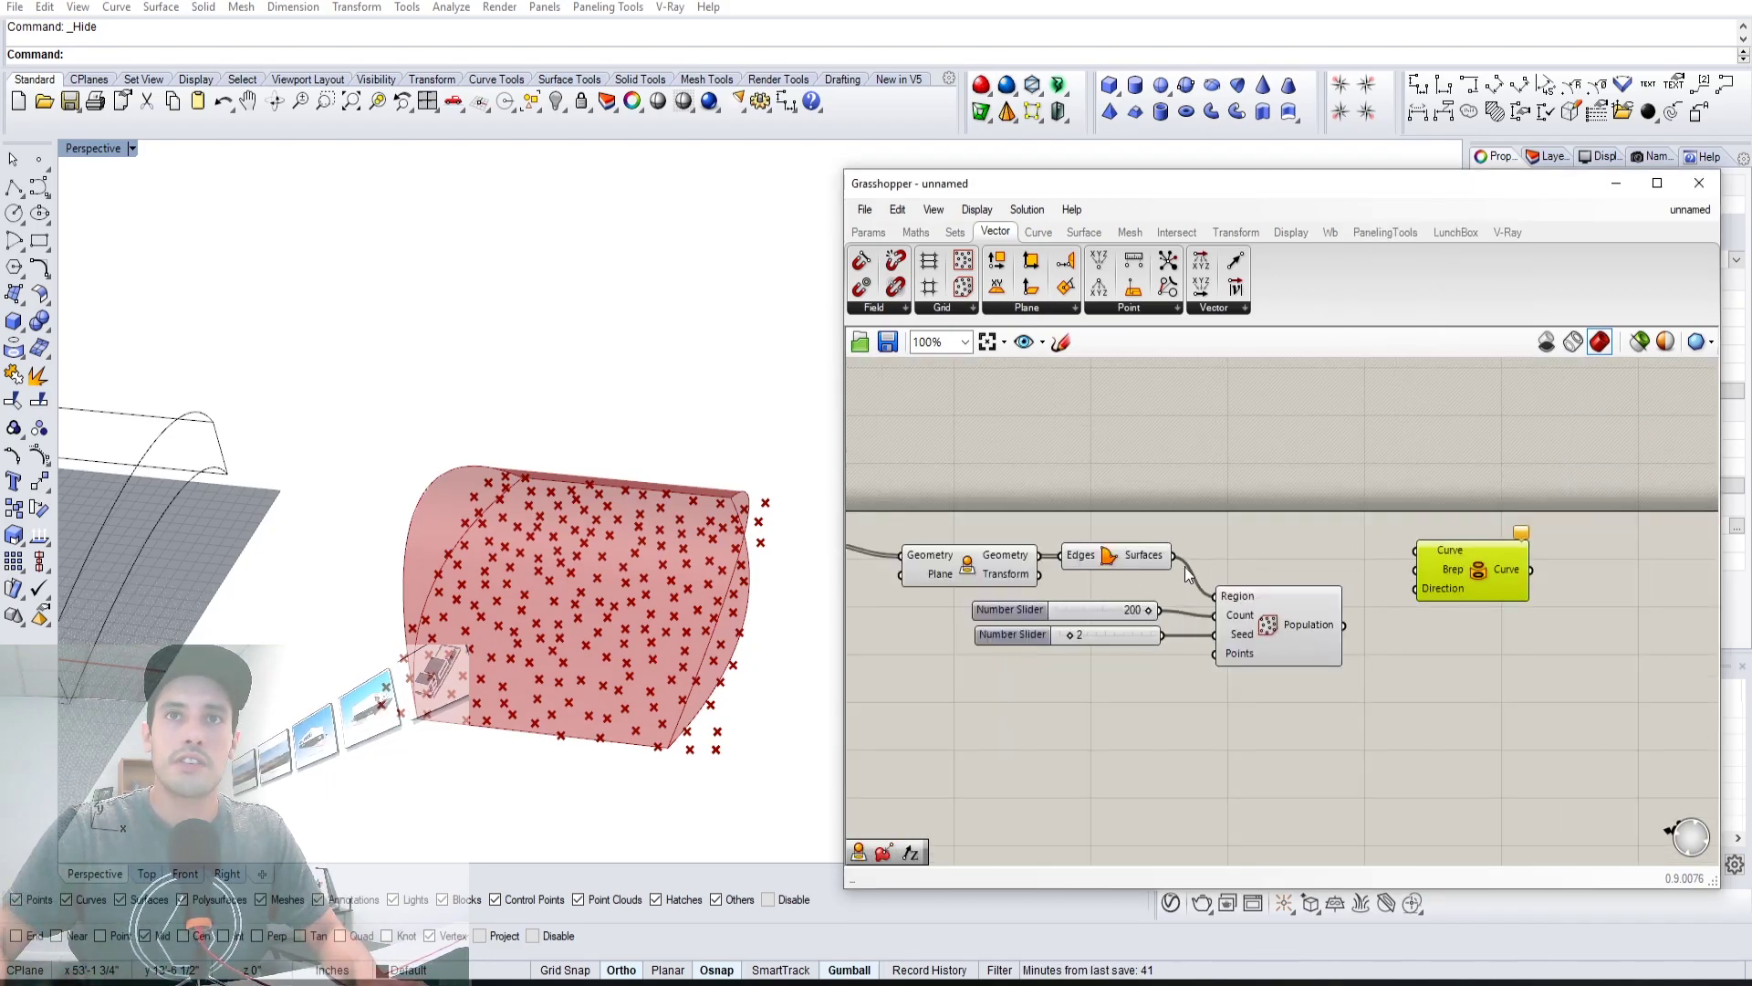
pyautogui.click(1121, 487)
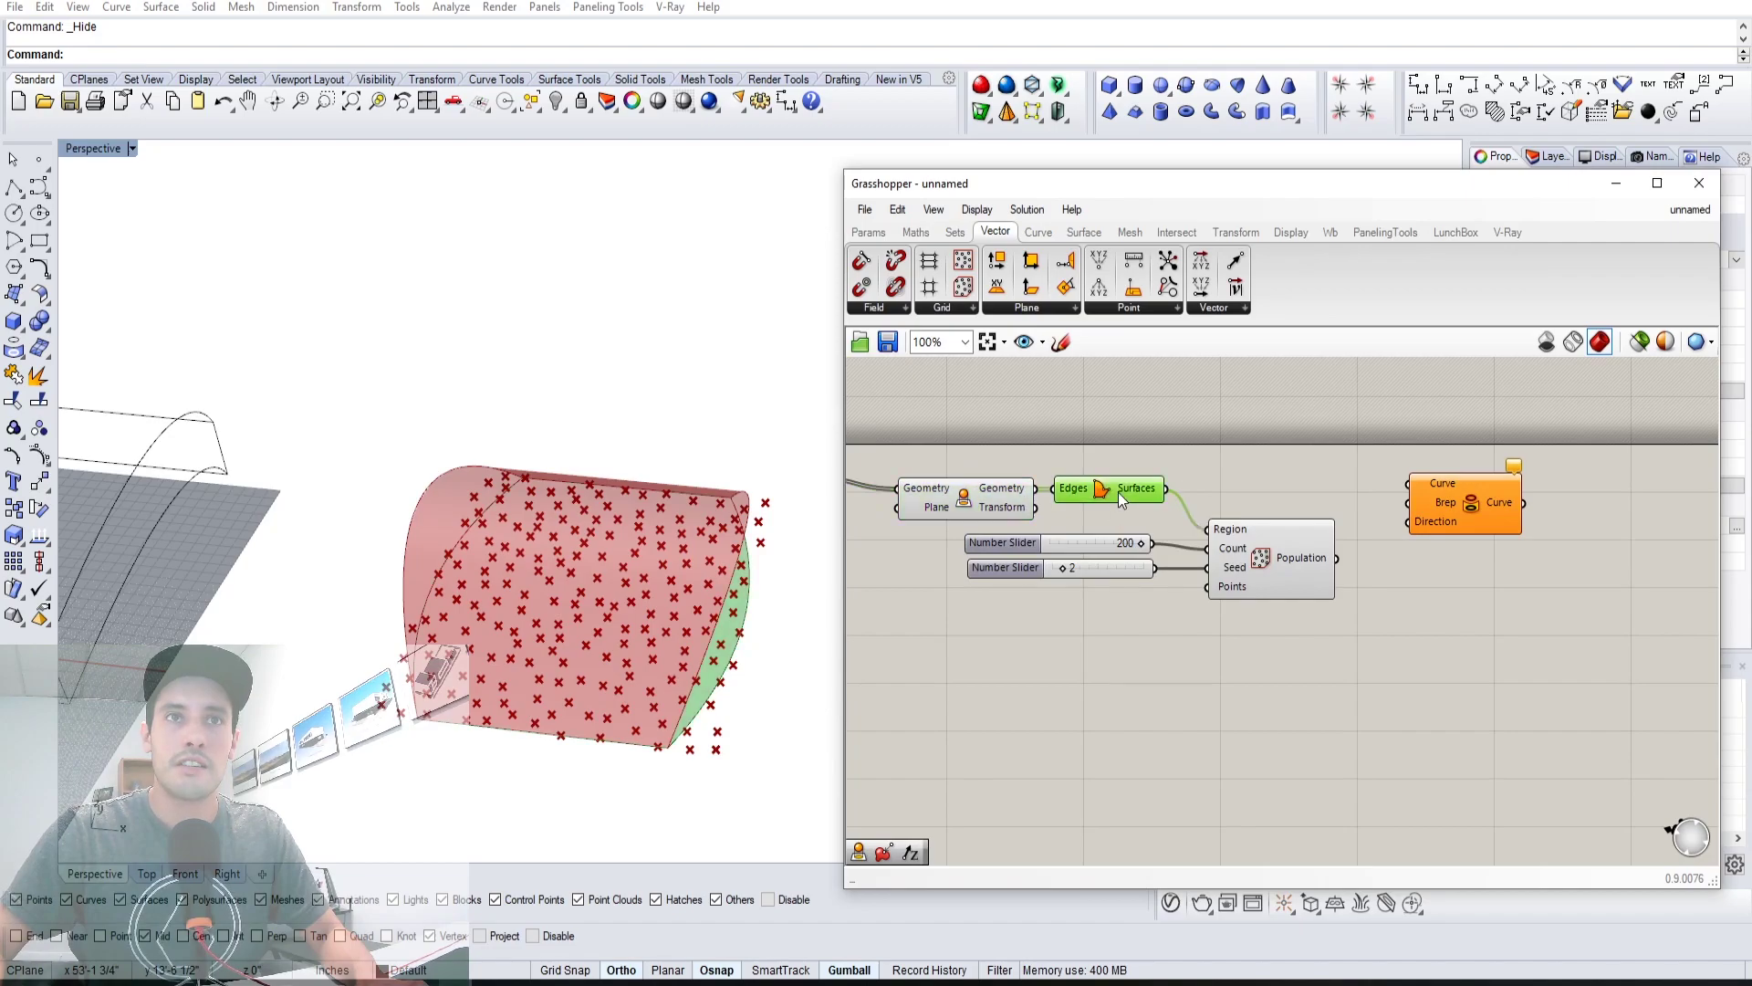
pyautogui.click(1048, 451)
pyautogui.moveTo(1047, 452); pyautogui.dragTo(1246, 486, button='right')
pyautogui.scroll(-2, 1139, 507)
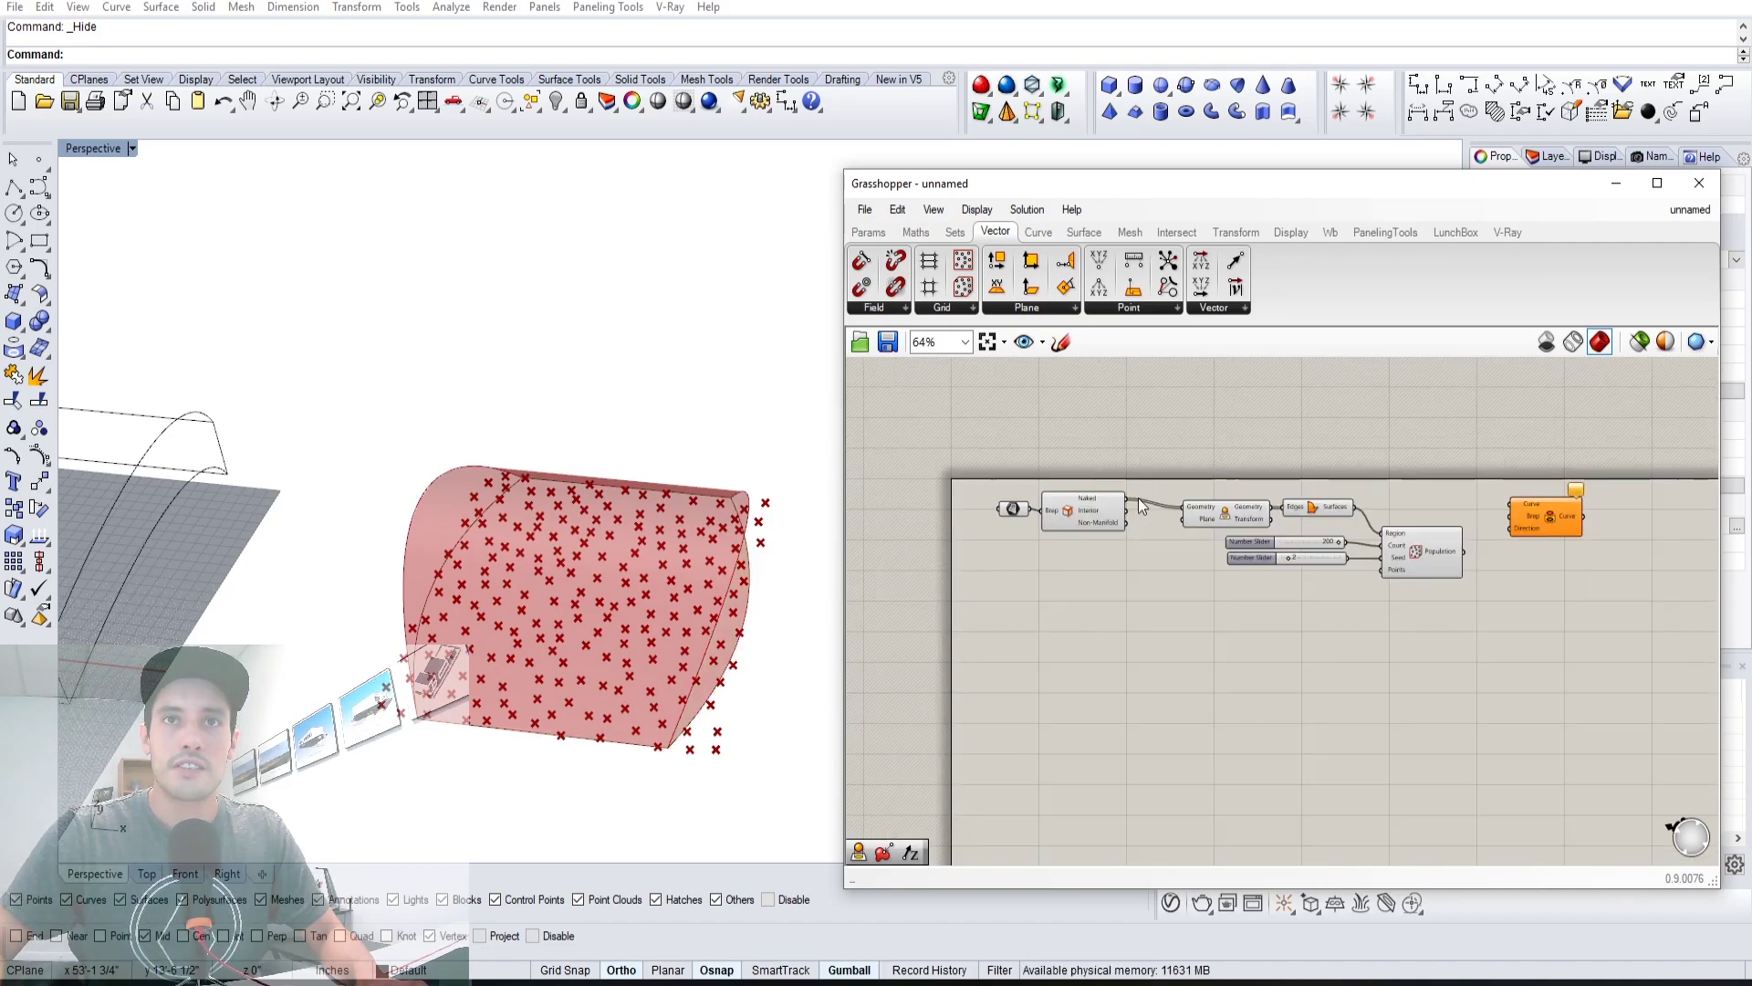
pyautogui.moveTo(1514, 378); pyautogui.dragTo(1483, 557)
pyautogui.scroll(3, 1527, 491)
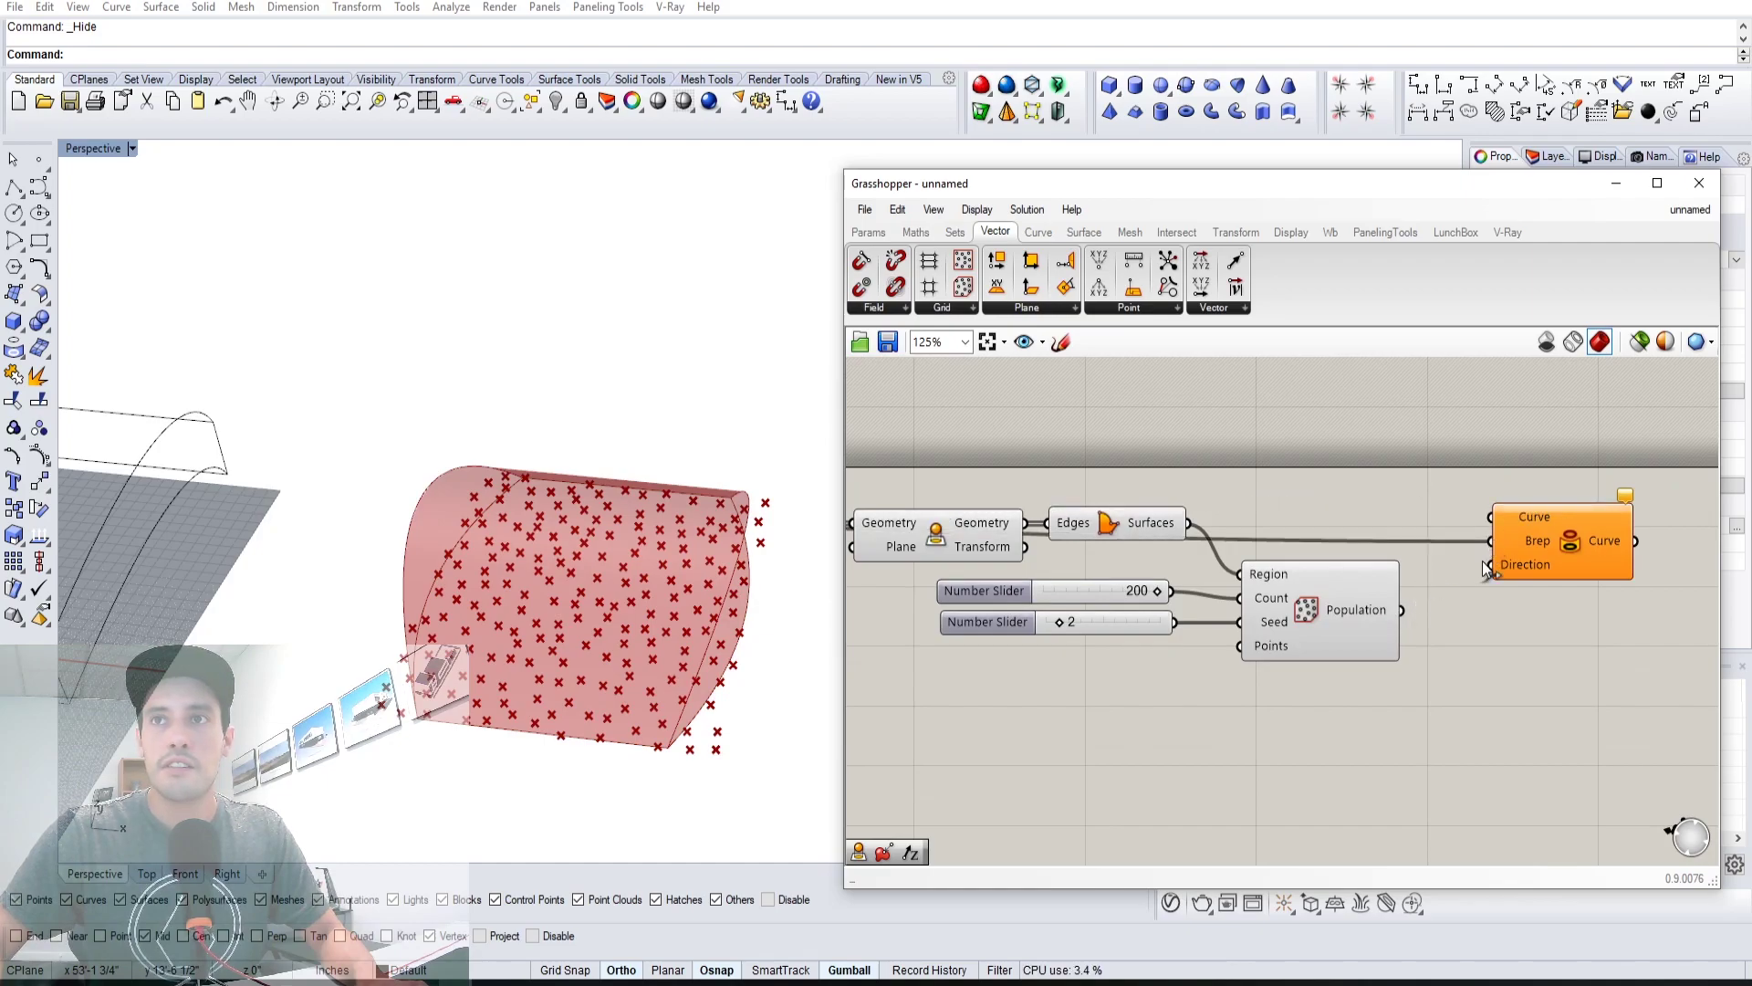
pyautogui.click(1575, 517)
pyautogui.press('Delete')
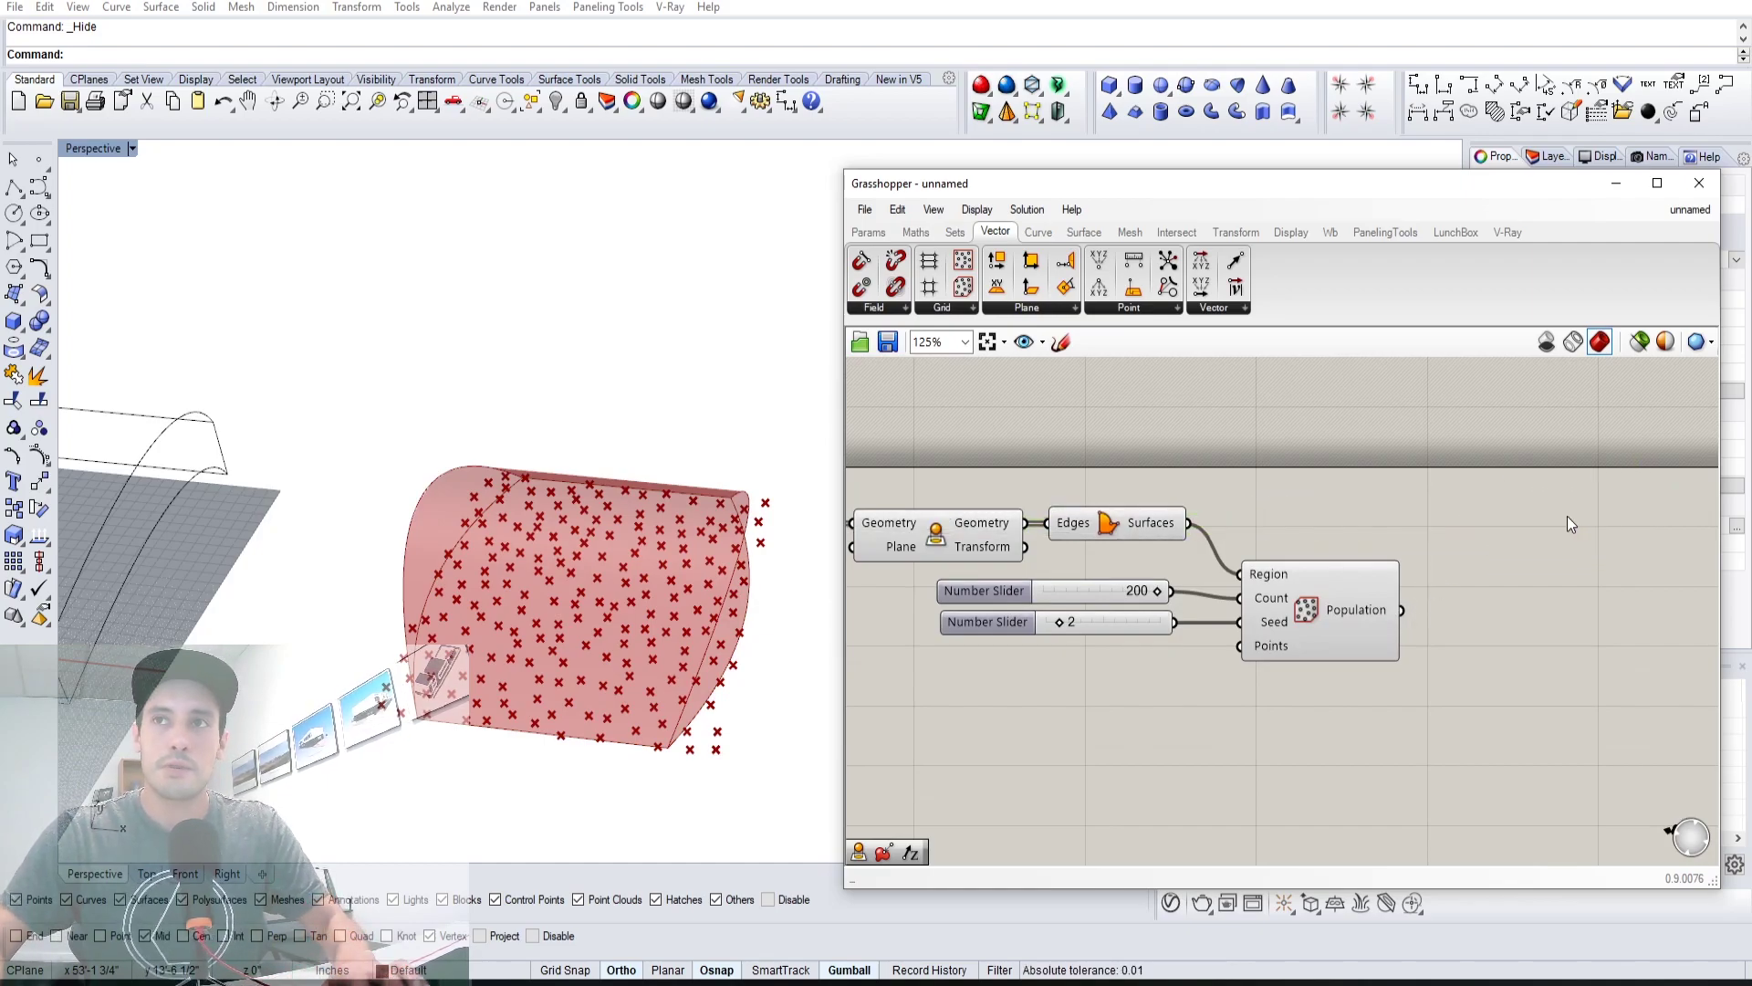
# Add a Project Point component and connect the Population output to its Point input
pyautogui.doubleClick(1567, 516)
pyautogui.write('PROJECT')
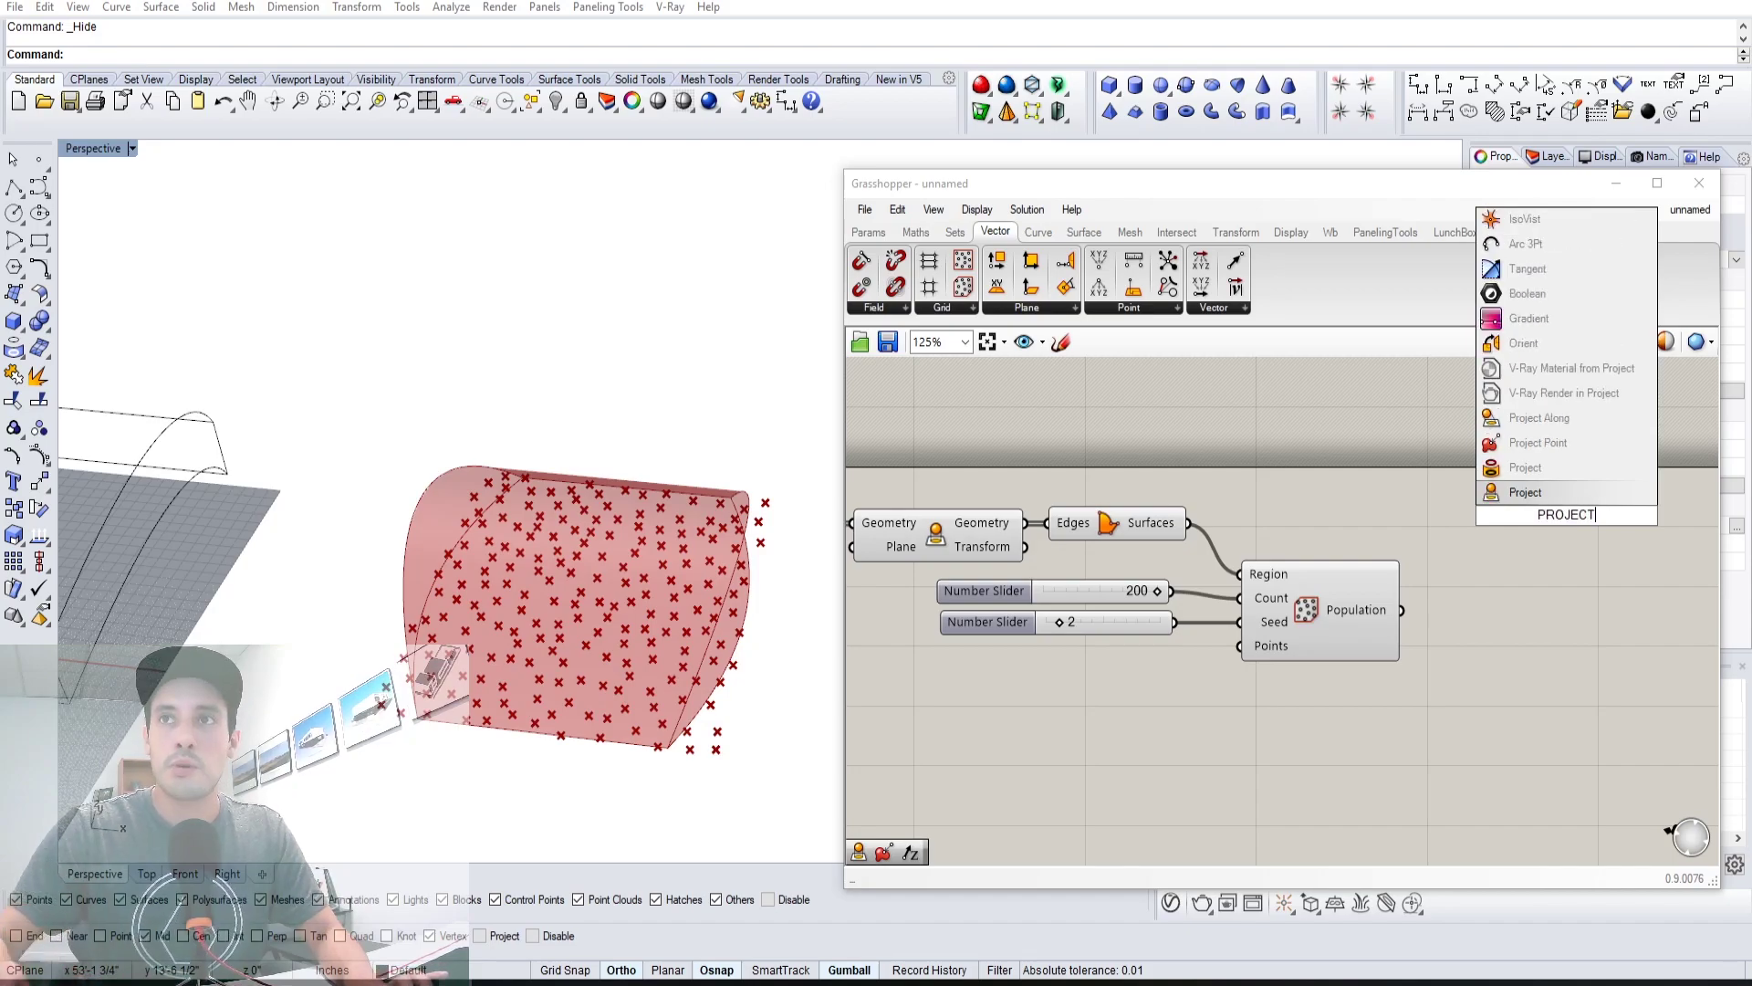
pyautogui.click(1538, 442)
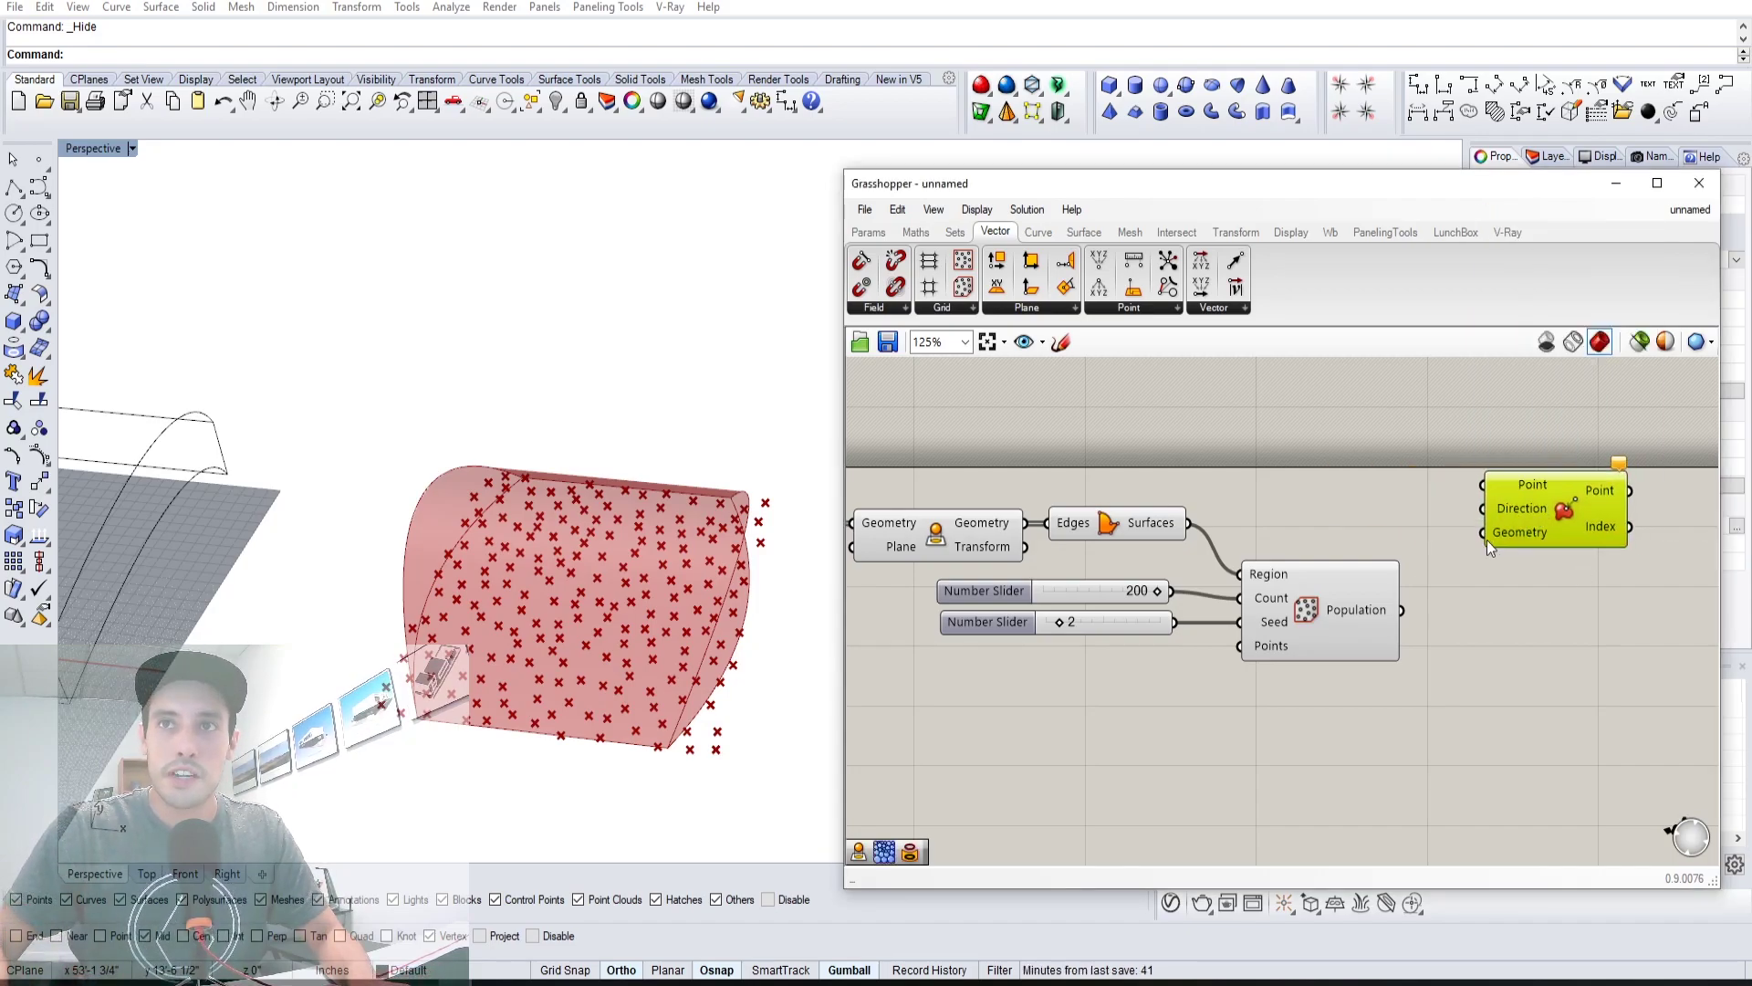
pyautogui.moveTo(1393, 609); pyautogui.dragTo(1396, 613)
pyautogui.click(1542, 501)
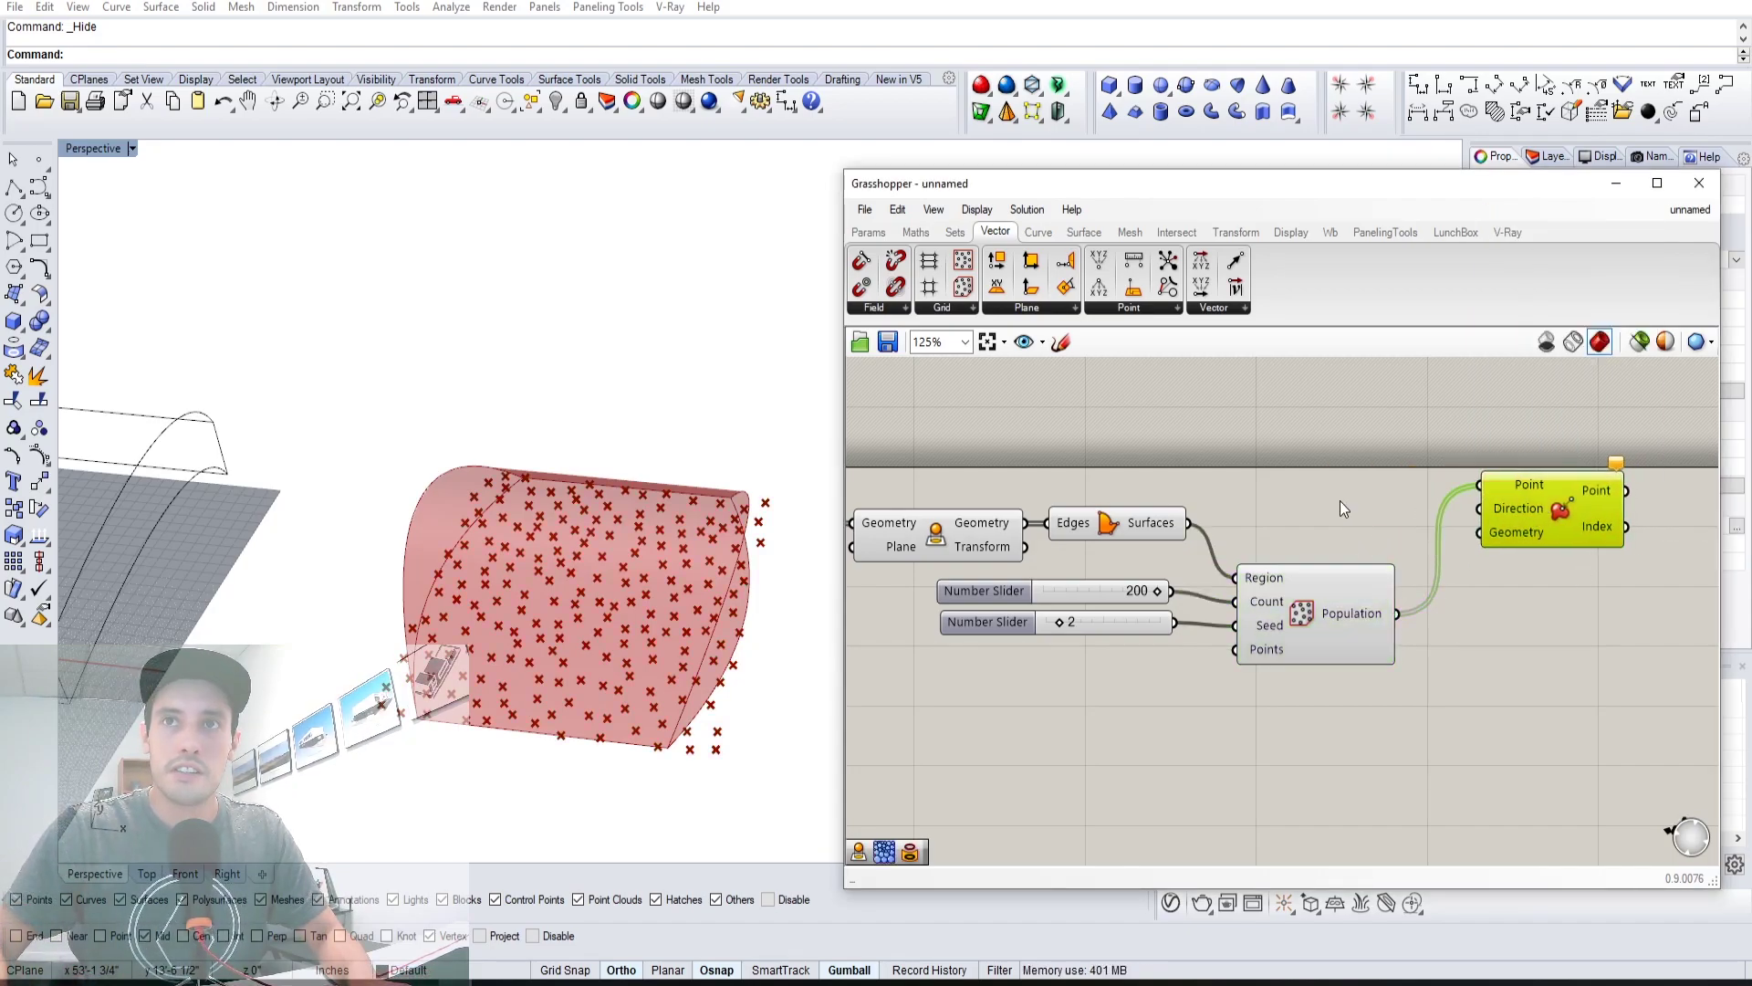
# Add a Unit Z vector and connect it to the Direction input of Project Point
pyautogui.click(1340, 500)
pyautogui.doubleClick(1351, 501)
pyautogui.write('z')
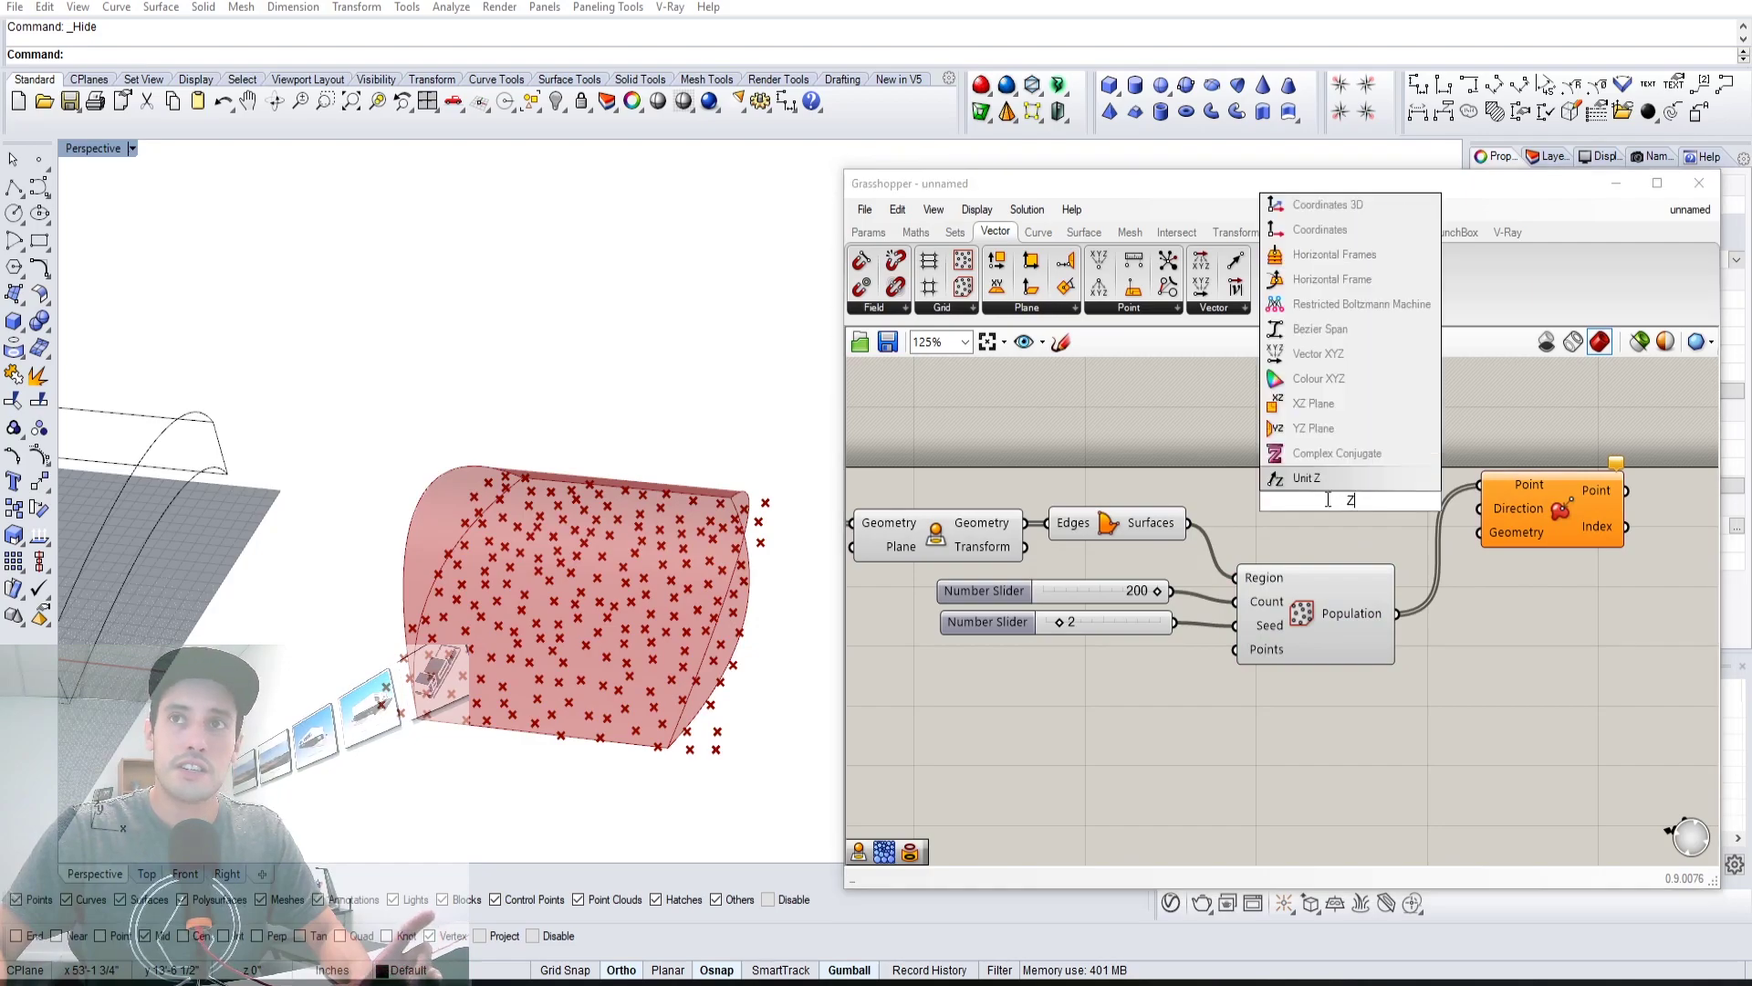
pyautogui.click(1351, 485)
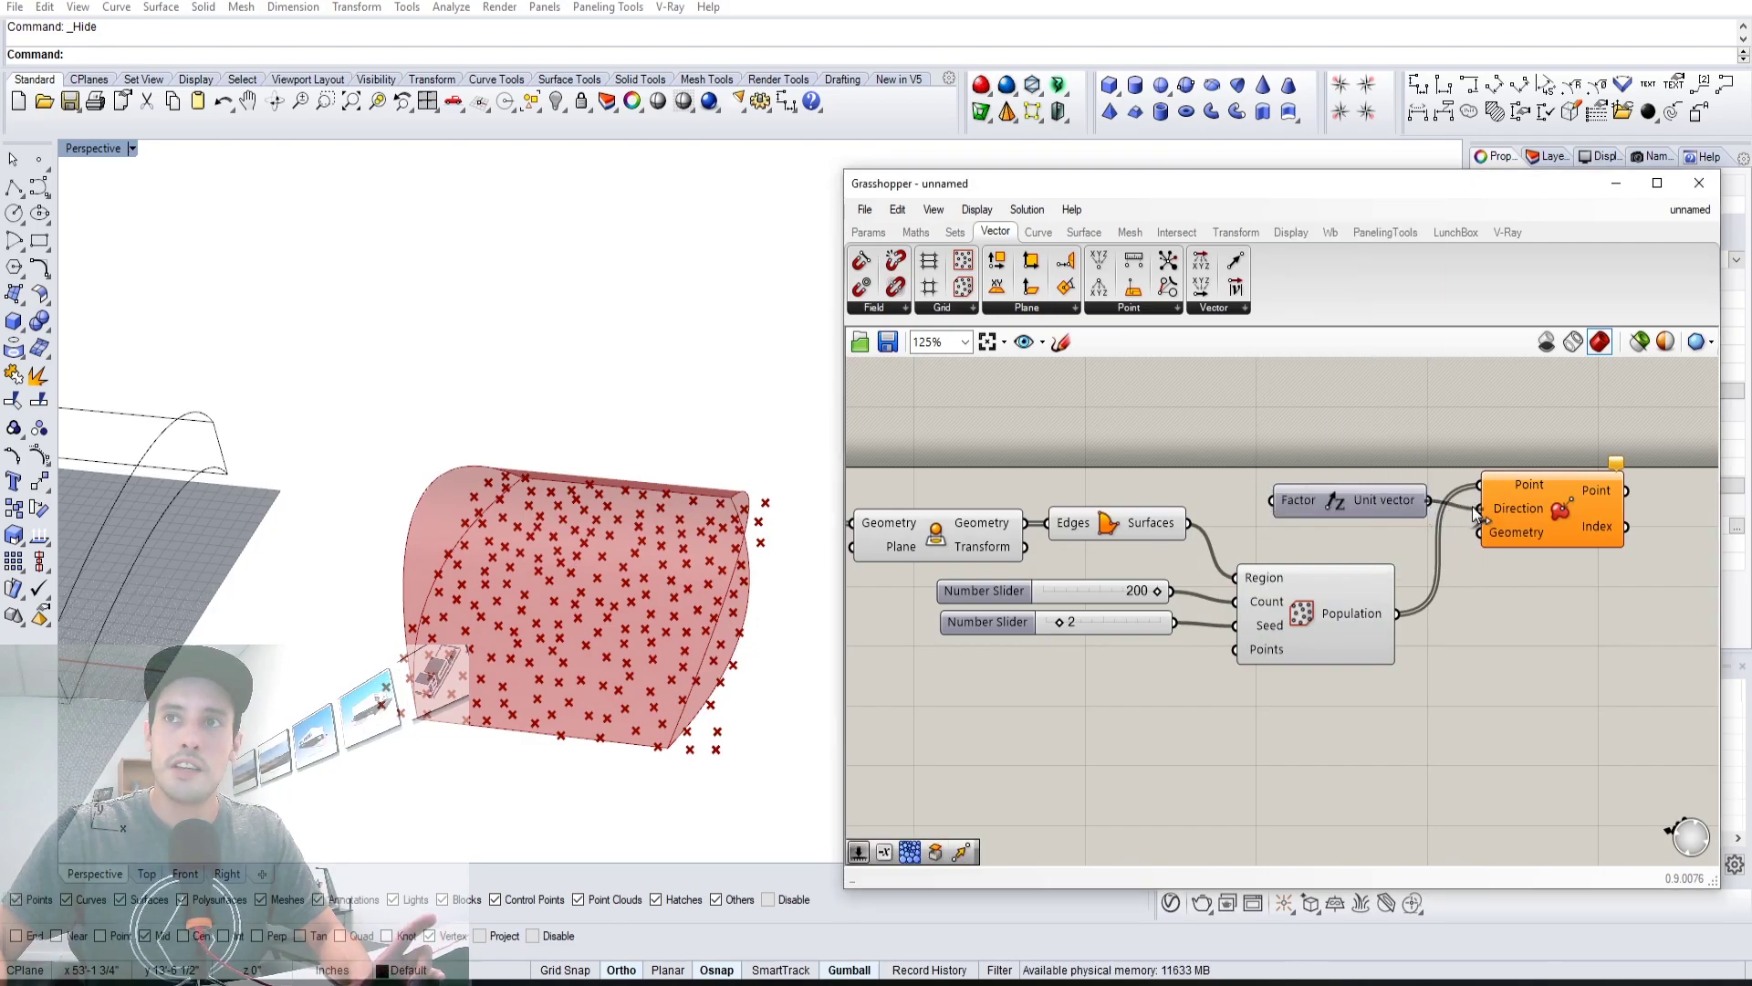
pyautogui.moveTo(1473, 507); pyautogui.dragTo(1477, 508)
pyautogui.moveTo(1551, 524); pyautogui.dragTo(1555, 482)
# Connect the original Surface parameter to the Geometry input of Project Point
pyautogui.moveTo(1405, 428); pyautogui.dragTo(1494, 484, button='right')
pyautogui.scroll(-1, 1494, 483)
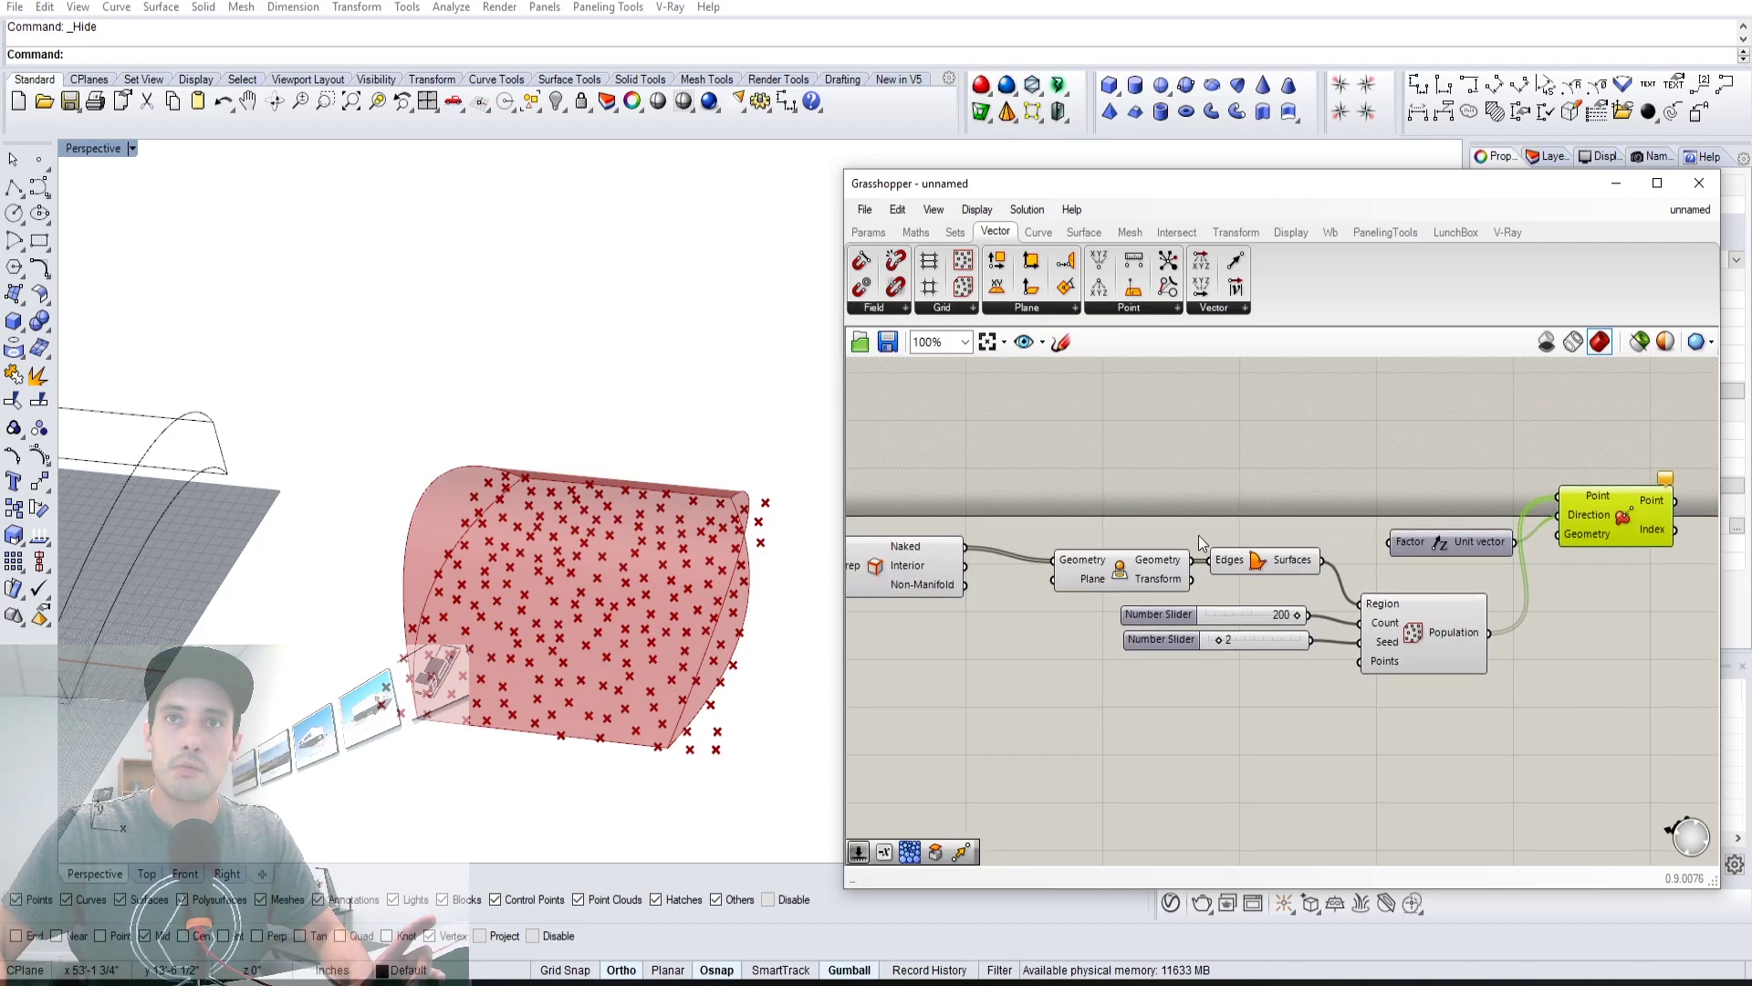
pyautogui.click(918, 562)
pyautogui.moveTo(917, 562); pyautogui.dragTo(1199, 588, button='right')
pyautogui.scroll(-3, 1082, 578)
pyautogui.moveTo(1081, 577); pyautogui.dragTo(1316, 549)
pyautogui.scroll(4, 1551, 566)
pyautogui.click(1391, 552)
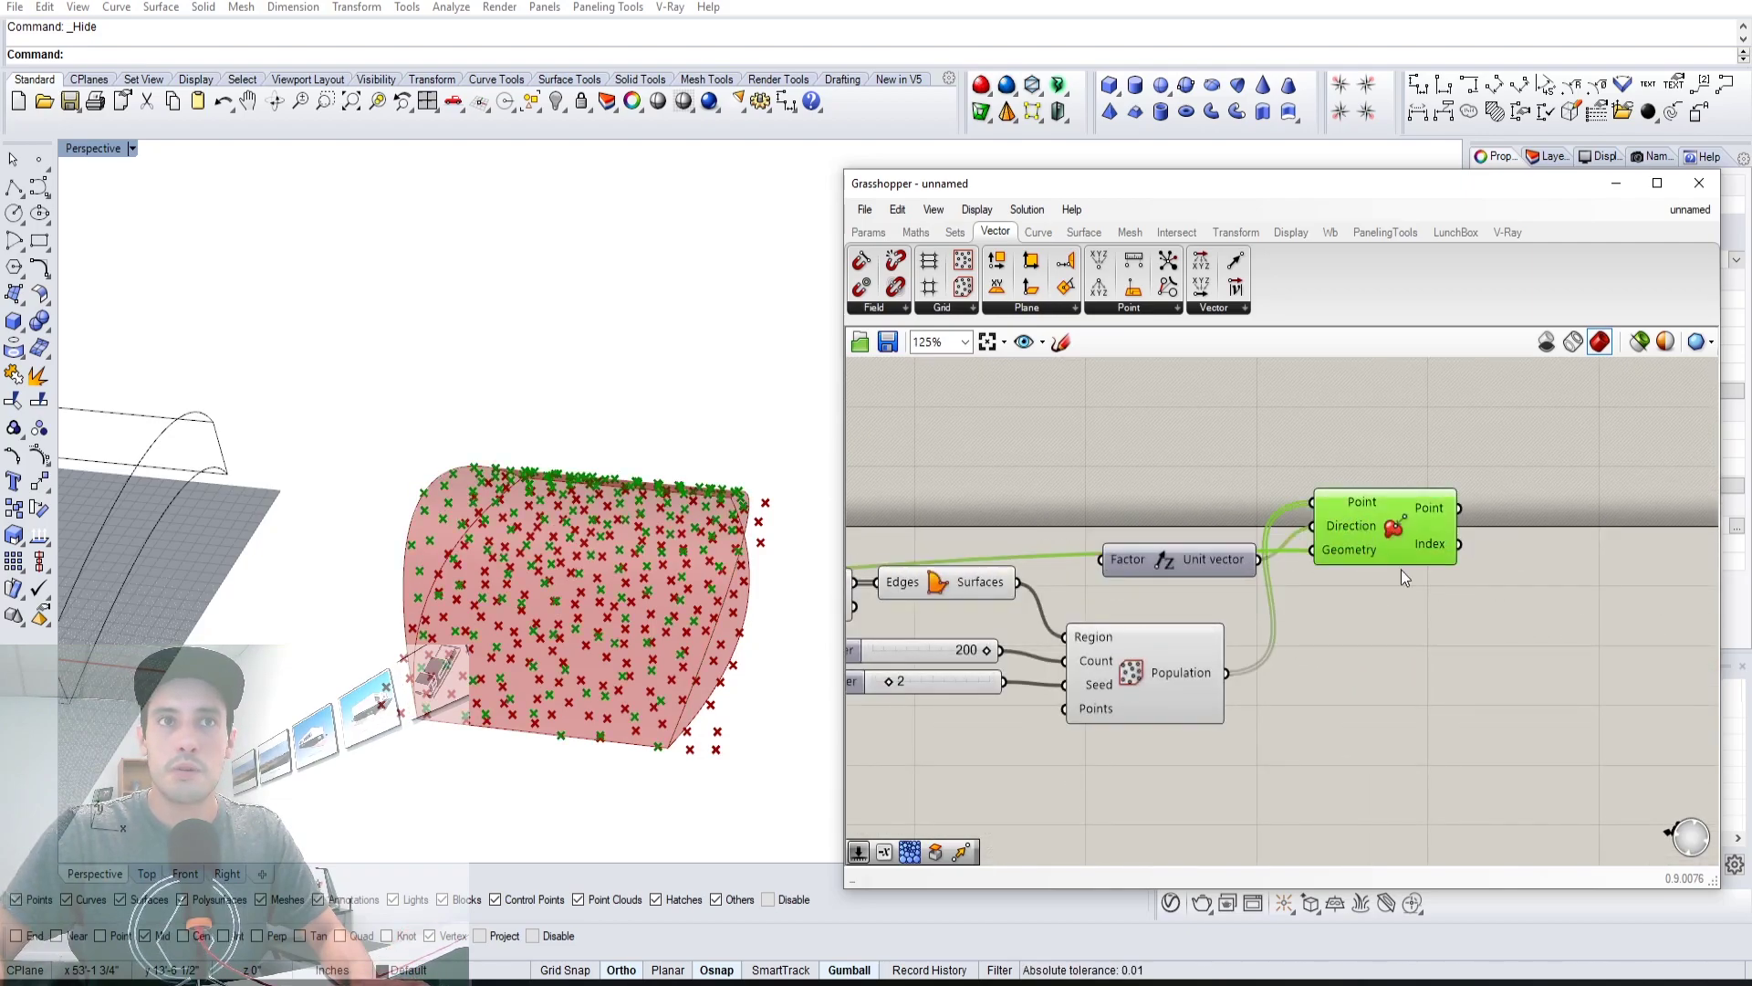
# Turn off the preview of every component before Project Point so only the projected points are displayed
pyautogui.click(1398, 593)
pyautogui.moveTo(1326, 712); pyautogui.dragTo(1433, 669, button='right')
pyautogui.scroll(-5, 1334, 709)
pyautogui.moveTo(1329, 719); pyautogui.dragTo(982, 514)
pyautogui.middleClick(982, 514)
pyautogui.click(1042, 455)
pyautogui.moveTo(493, 474); pyautogui.dragTo(517, 502, button='right')
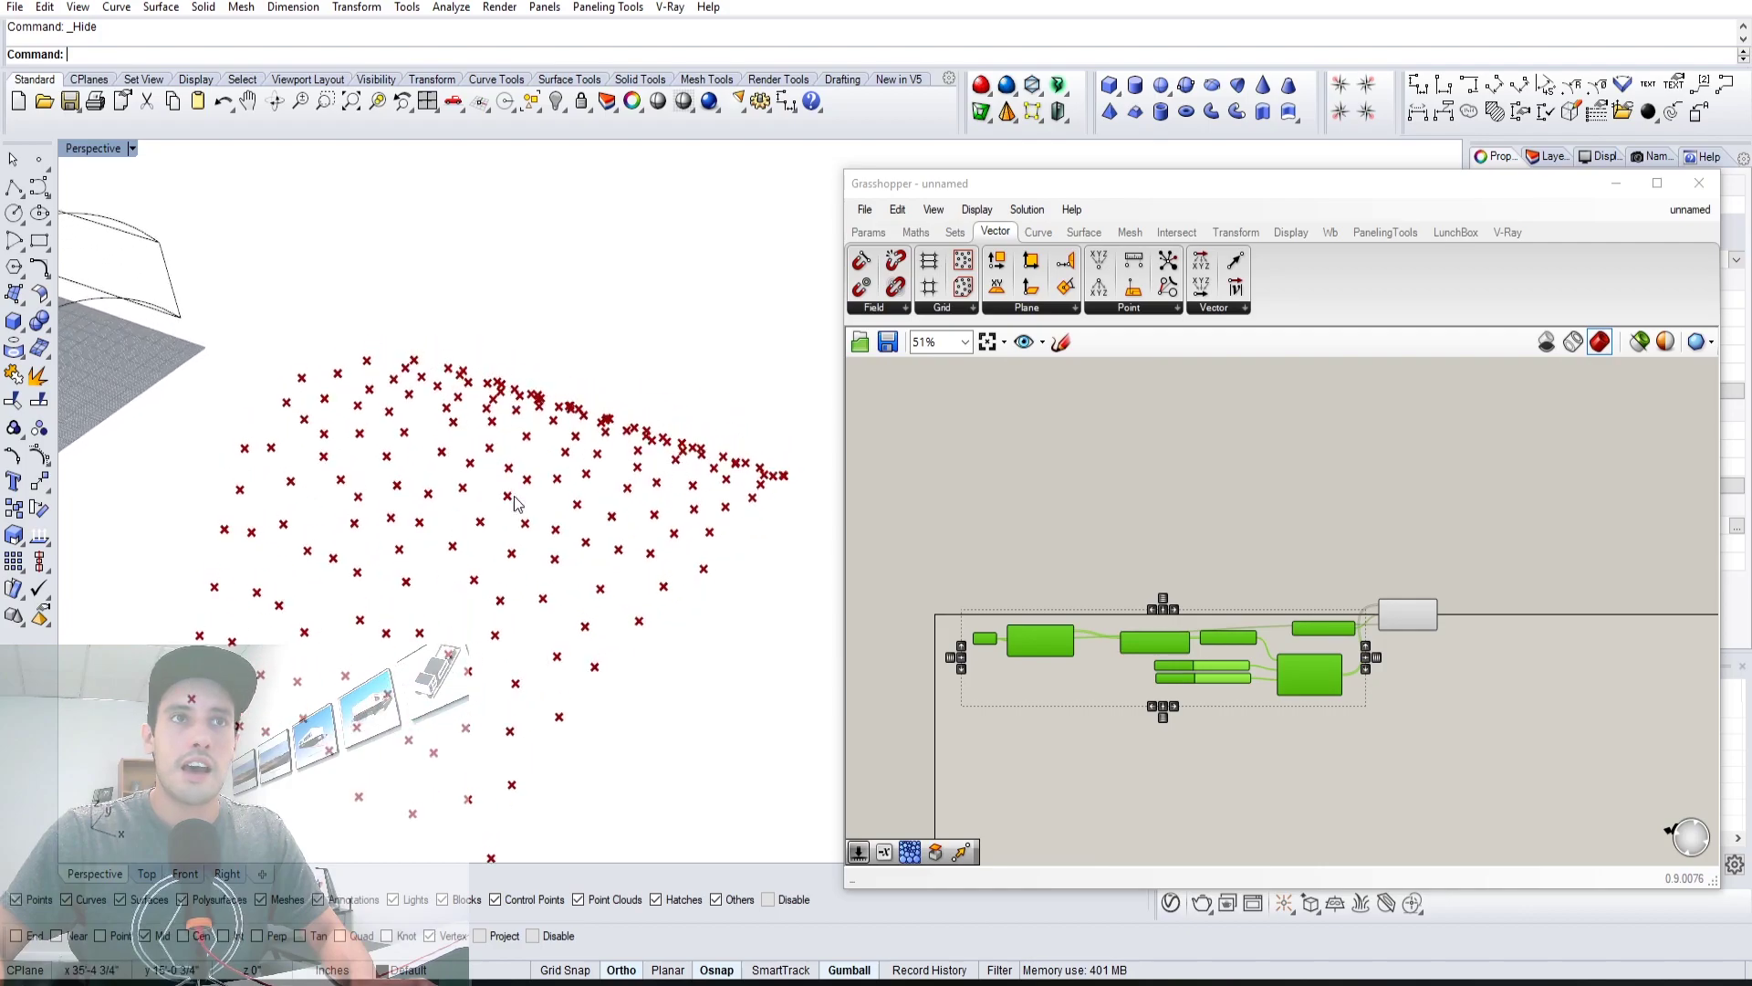
pyautogui.moveTo(541, 594); pyautogui.dragTo(584, 516, button='right')
# Set the population's Count slider to 132 and its Seed slider to 5
pyautogui.click(1148, 529)
pyautogui.scroll(8, 1291, 595)
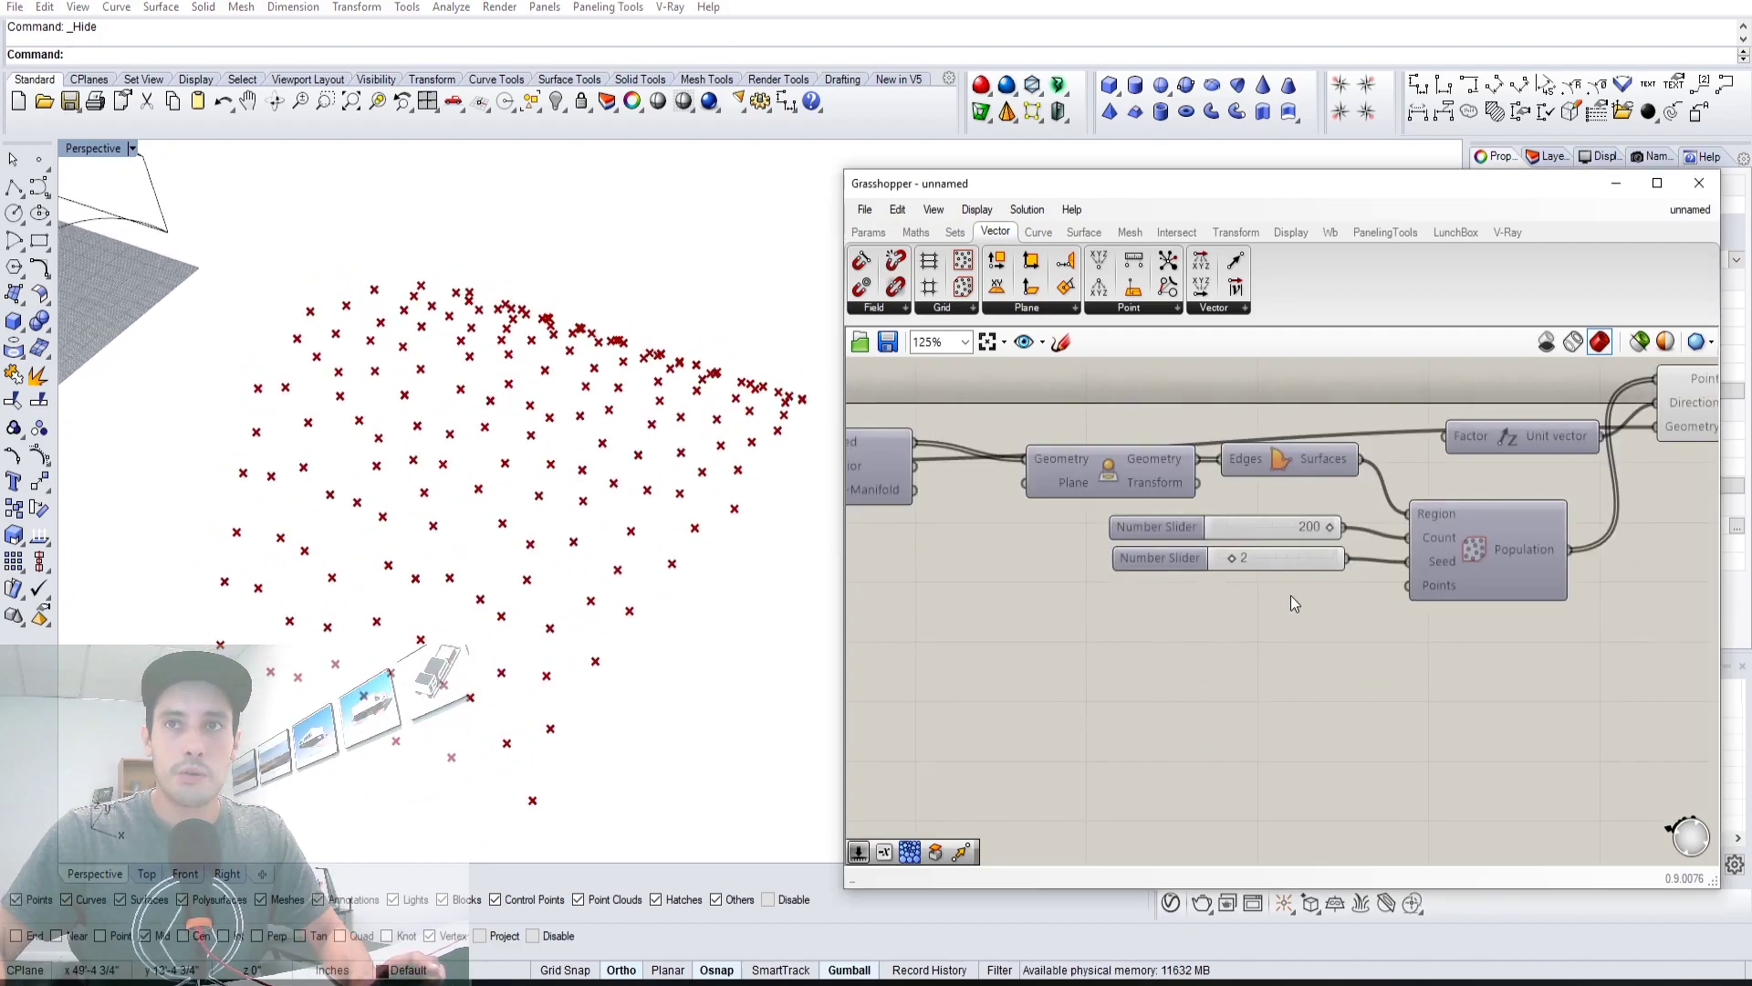
pyautogui.moveTo(1348, 532); pyautogui.dragTo(1275, 544)
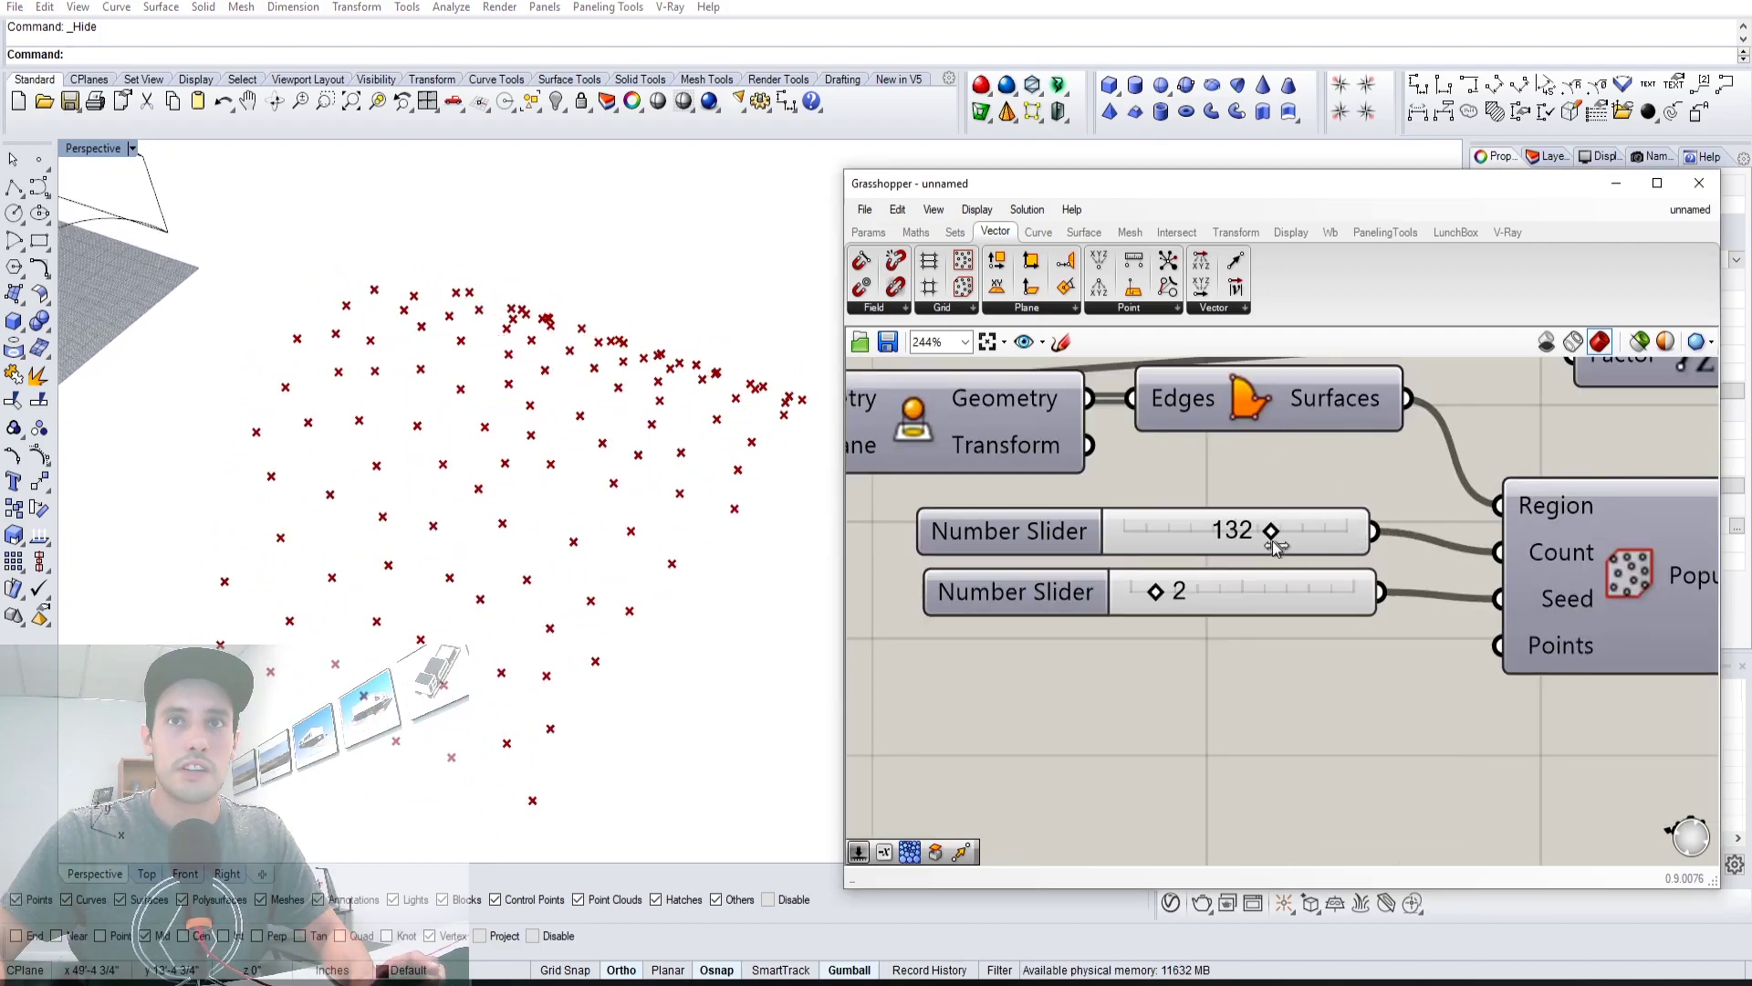
pyautogui.moveTo(1159, 595); pyautogui.dragTo(1225, 590)
pyautogui.scroll(-6, 1121, 692)
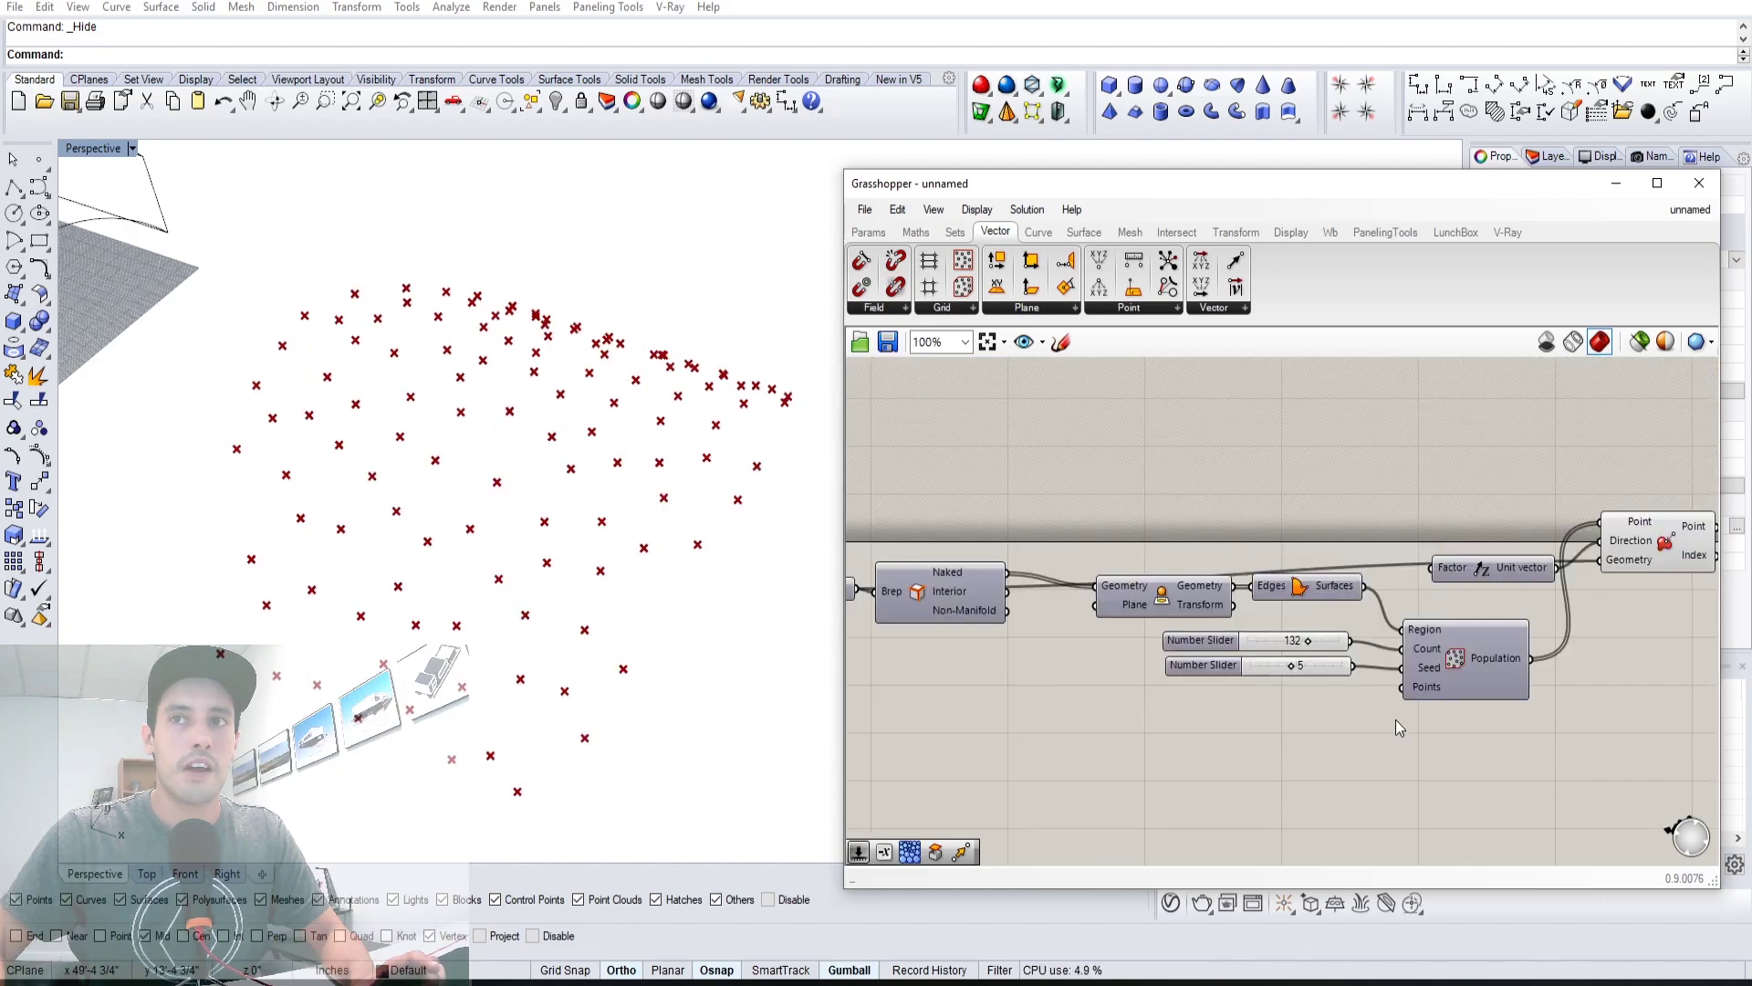
pyautogui.scroll(1, 1474, 541)
# Add a Voronoi 3D component after Project Point and connect the projected Point output to its Points input
pyautogui.moveTo(1450, 568); pyautogui.dragTo(1452, 596)
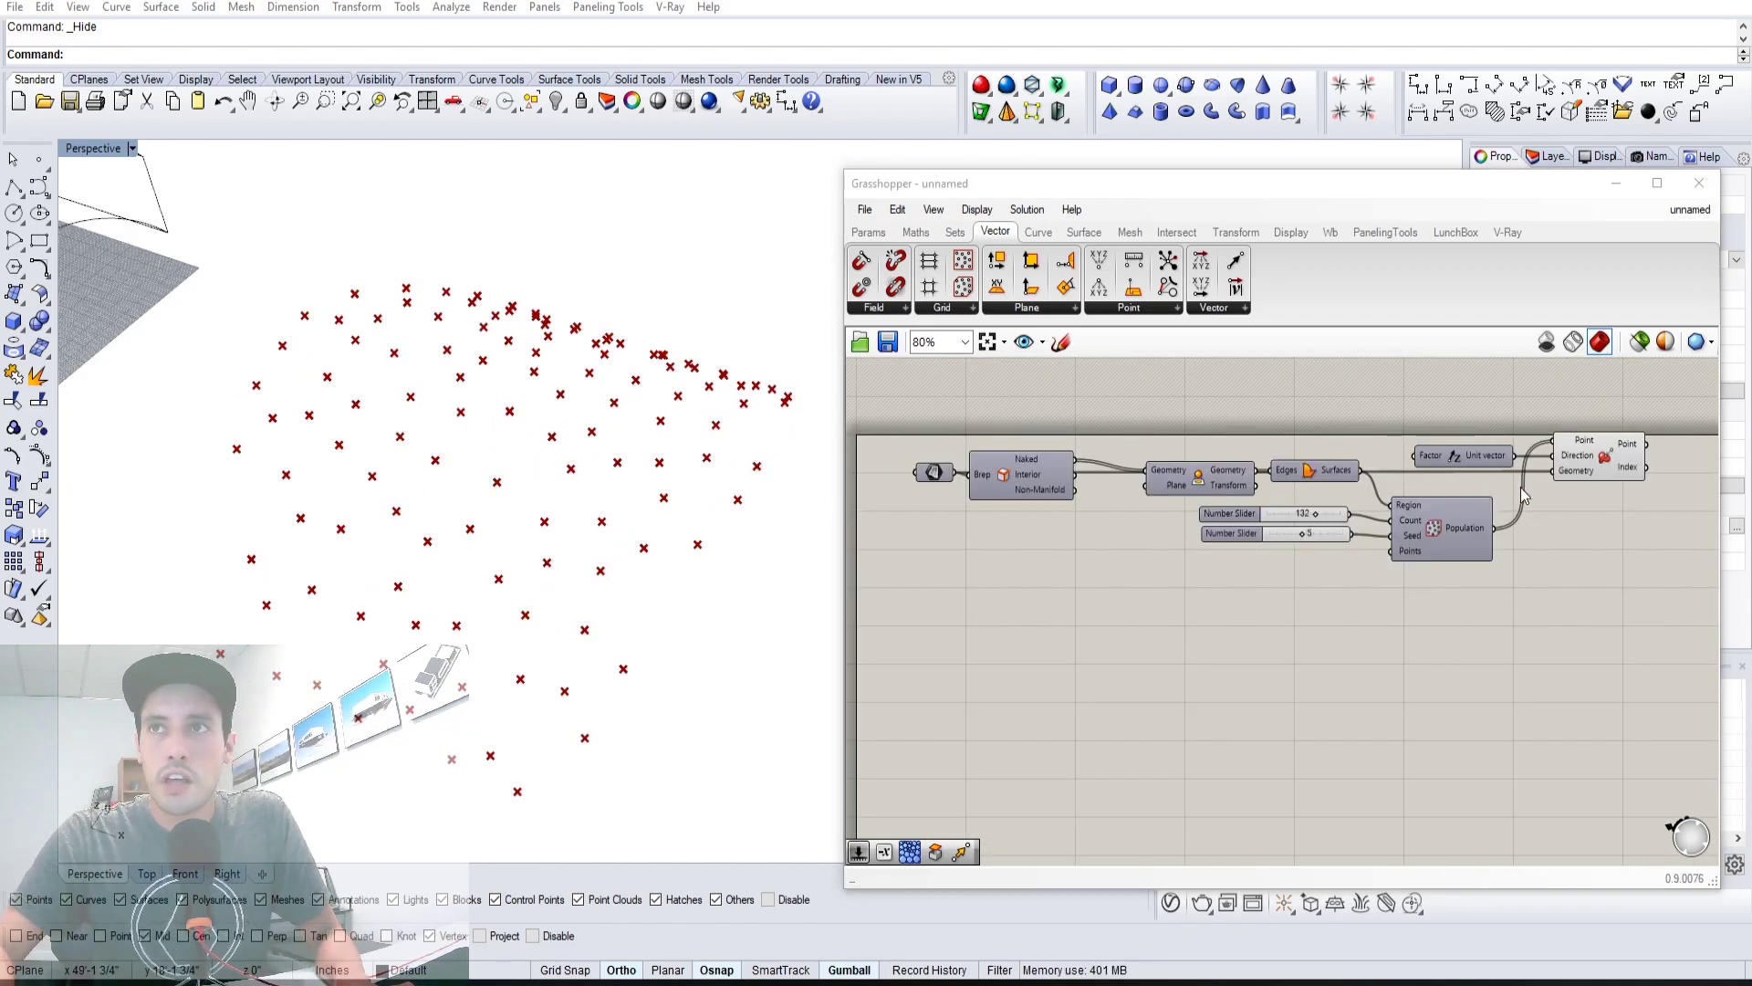
pyautogui.click(1608, 464)
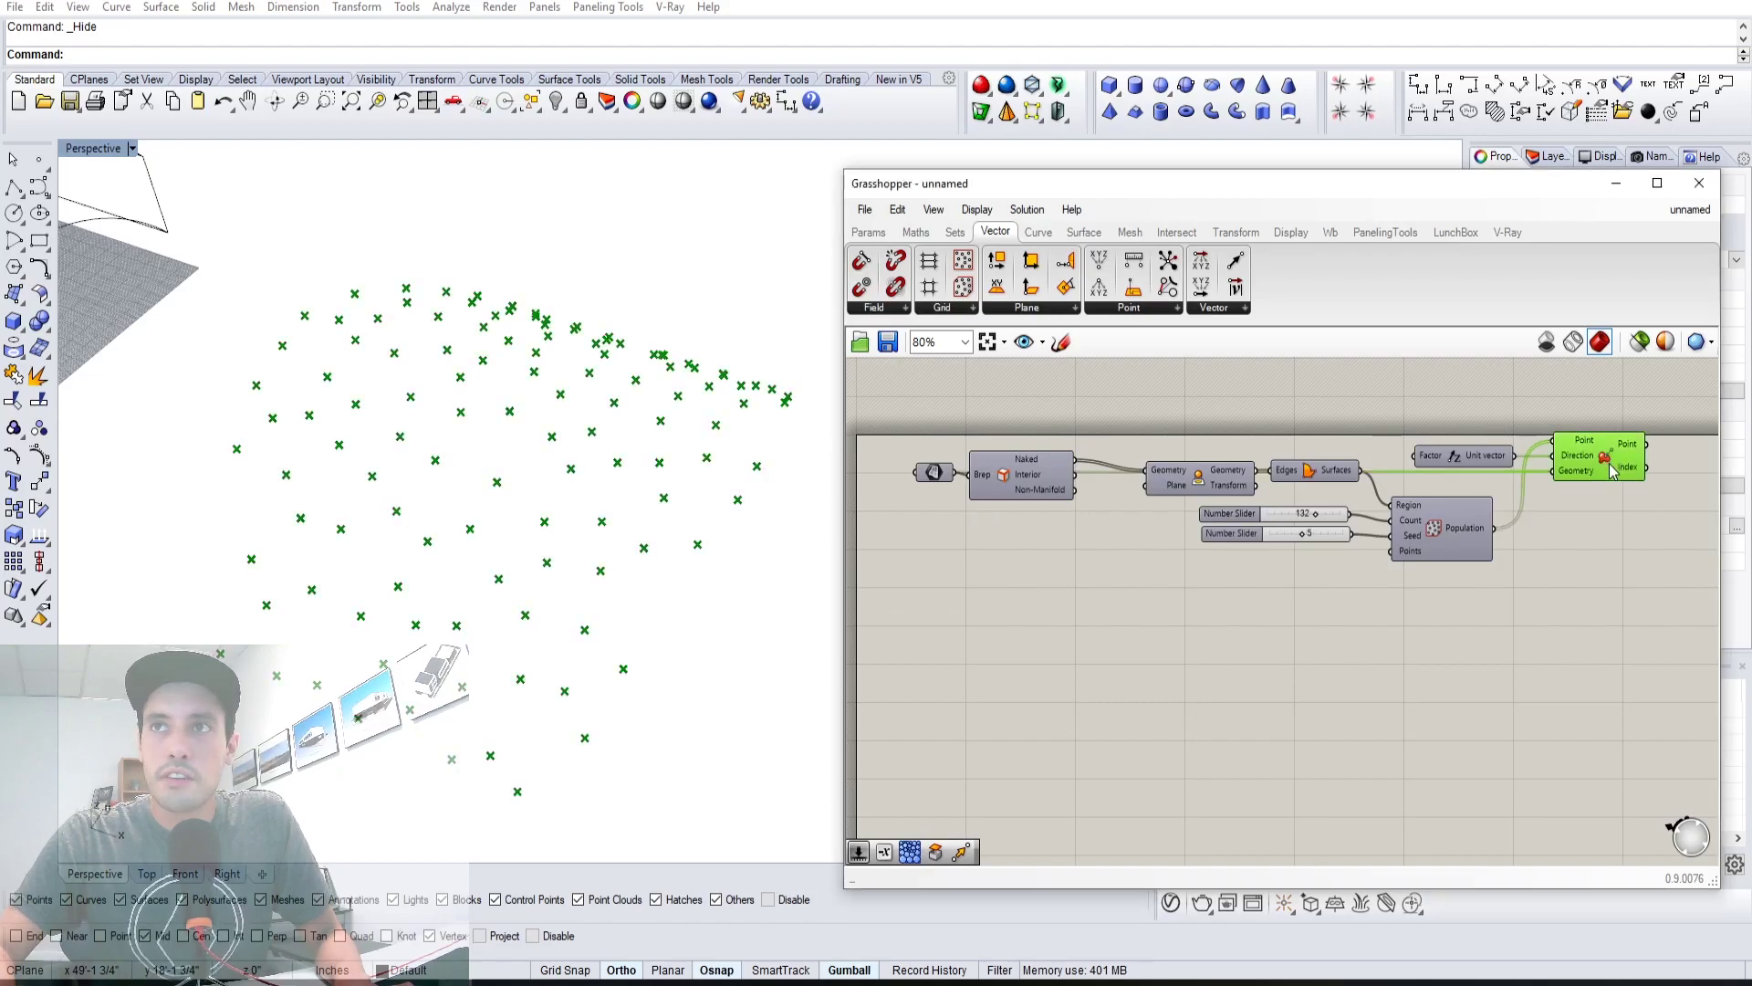
pyautogui.click(1605, 627)
pyautogui.moveTo(1605, 627); pyautogui.dragTo(1493, 638, button='right')
pyautogui.moveTo(1605, 537); pyautogui.dragTo(1549, 577, button='right')
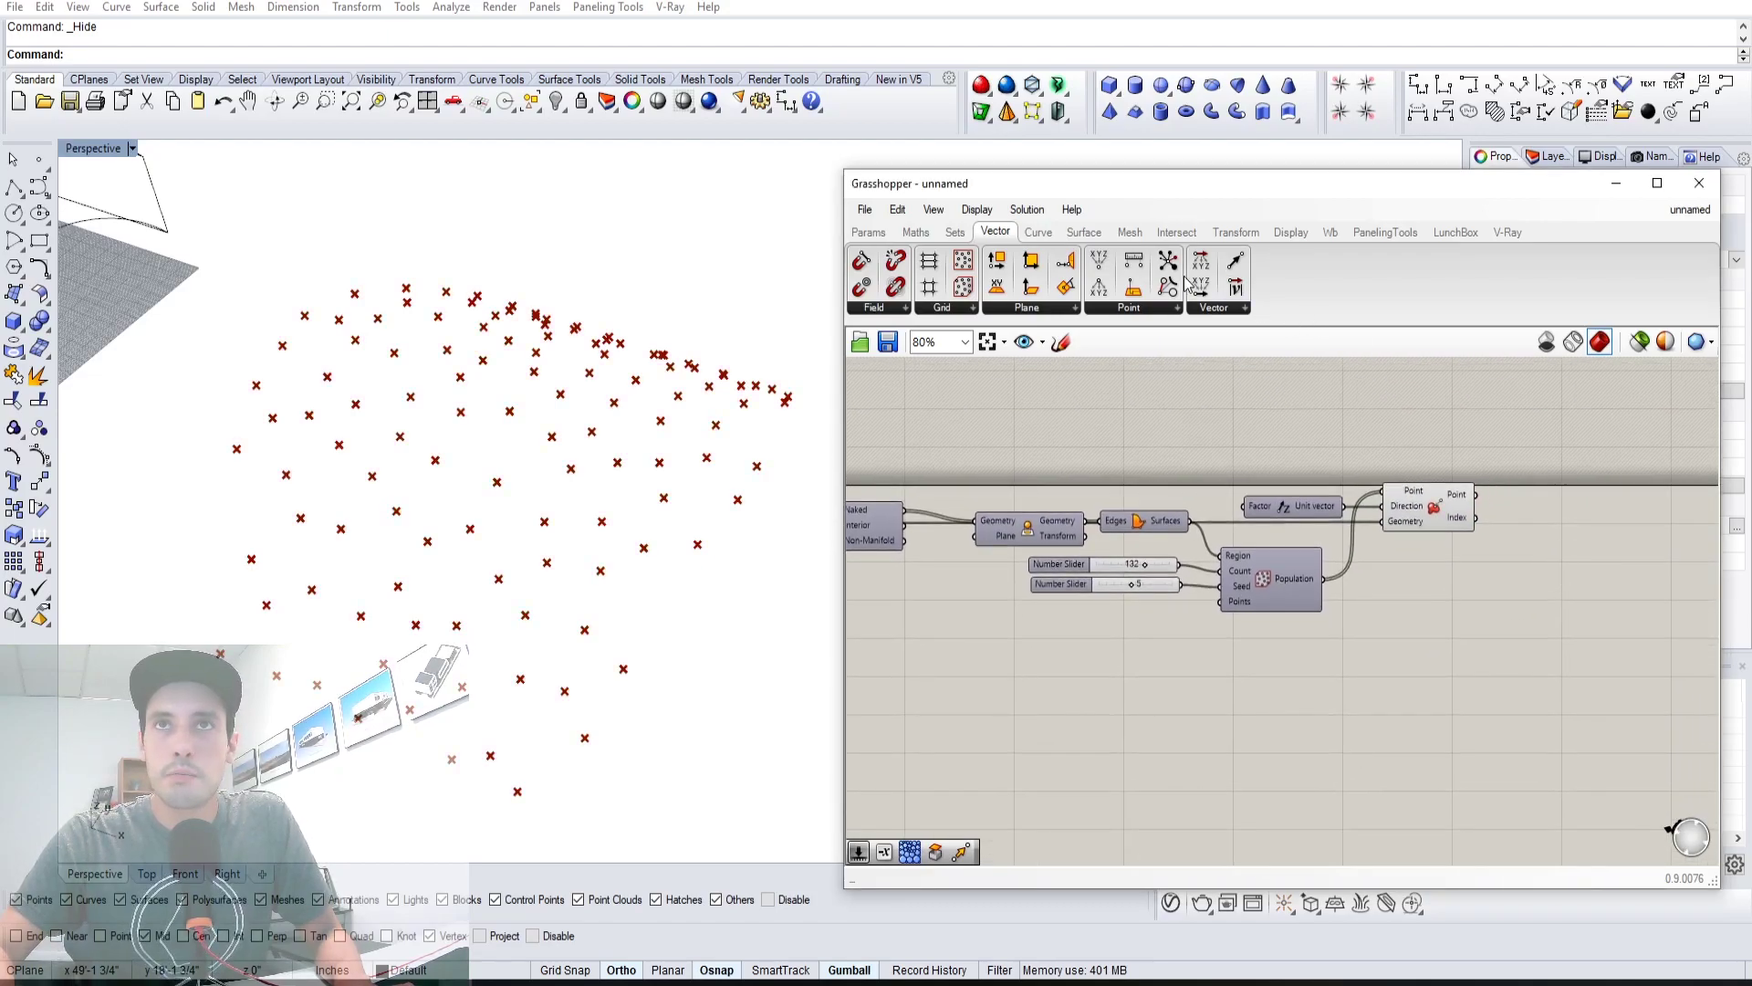
pyautogui.click(1129, 234)
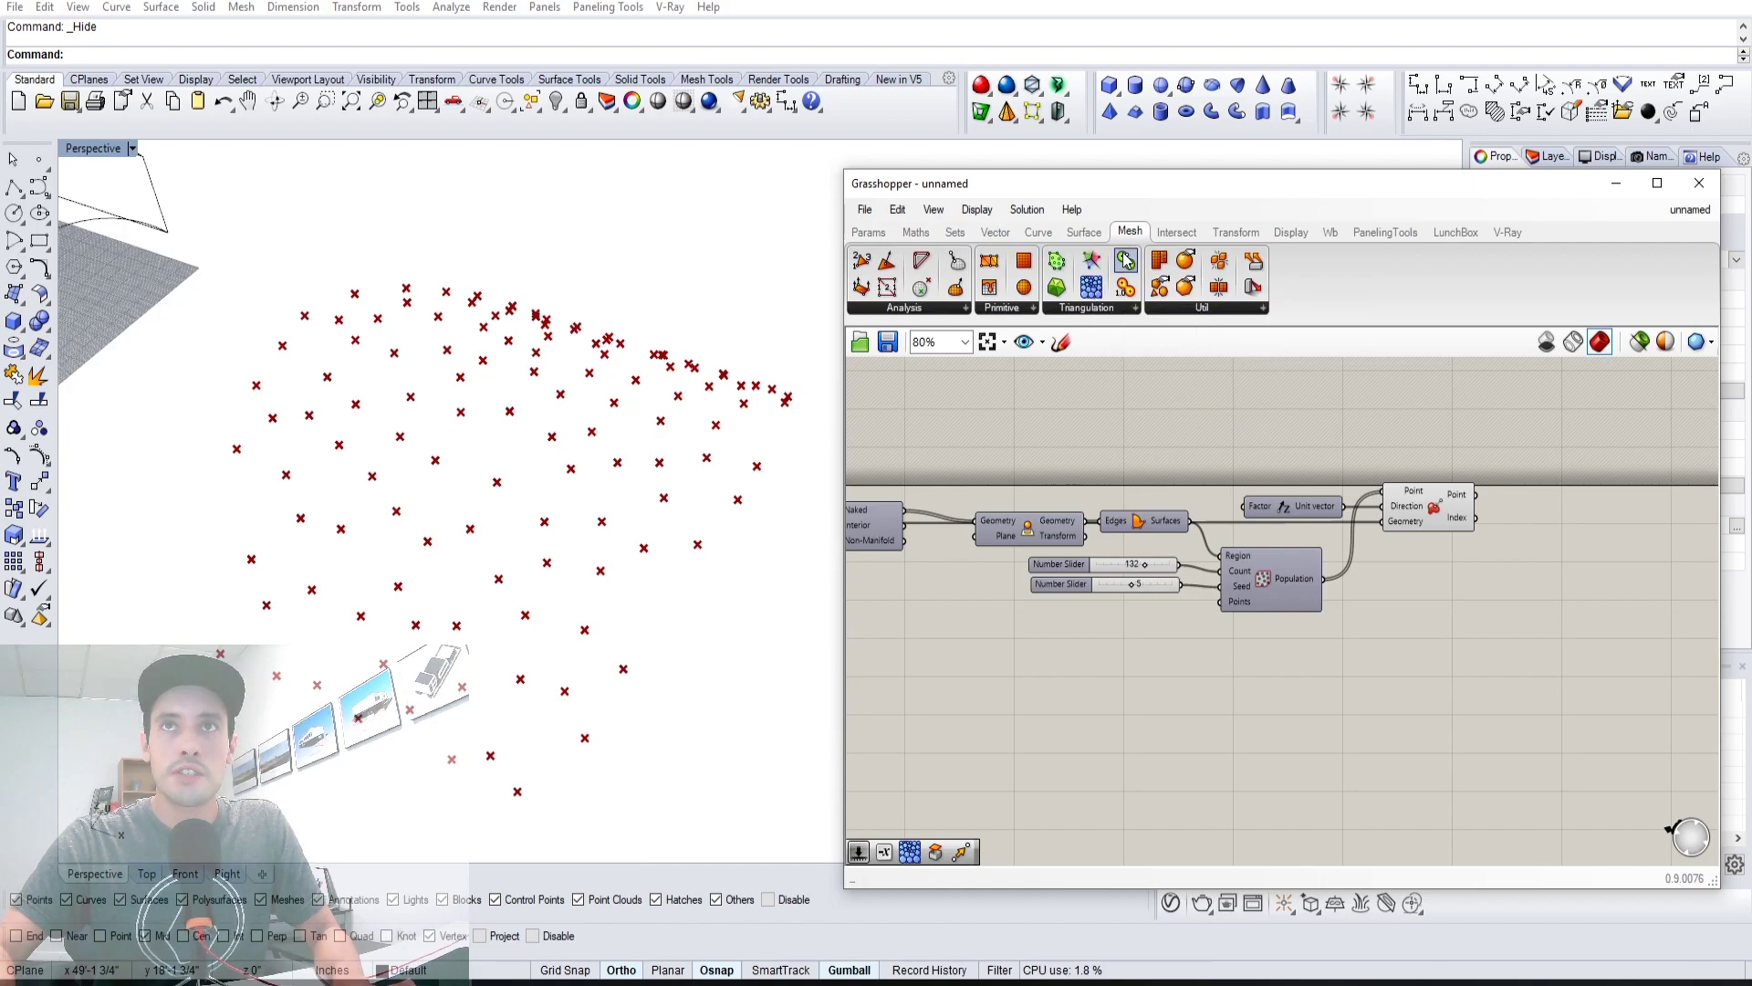
pyautogui.click(1104, 315)
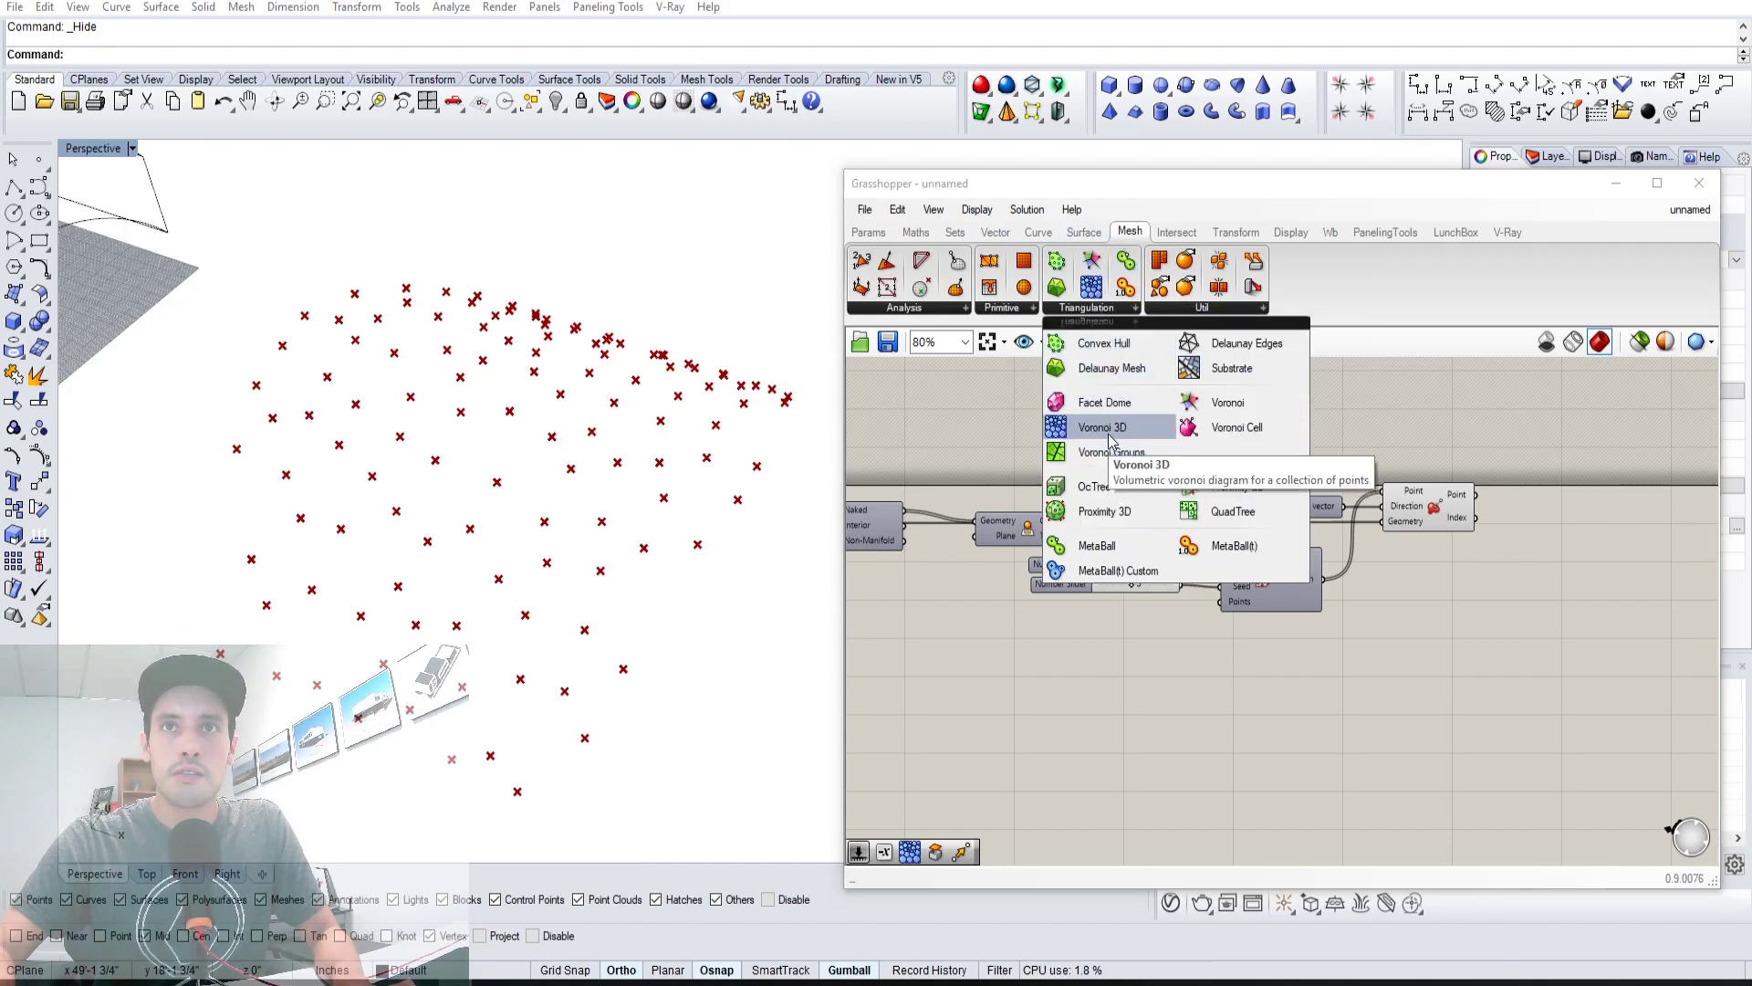
pyautogui.moveTo(1111, 437); pyautogui.dragTo(1609, 608)
pyautogui.scroll(4, 1588, 533)
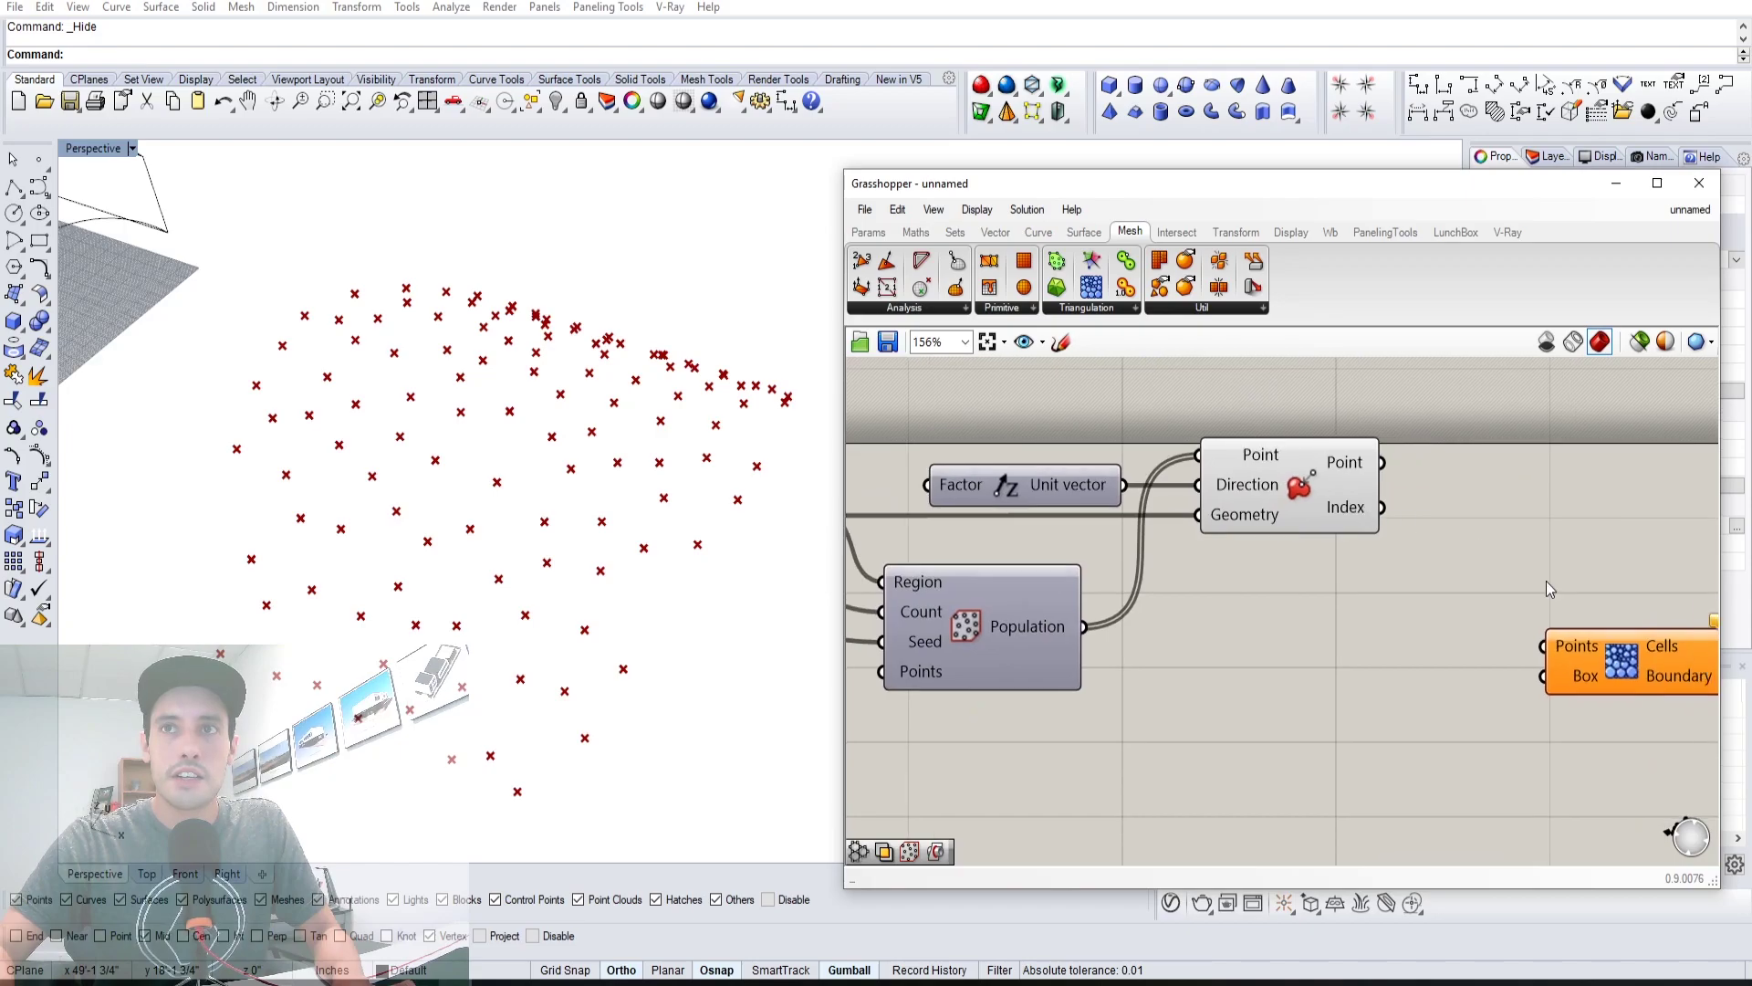
pyautogui.moveTo(1478, 545); pyautogui.dragTo(1559, 611)
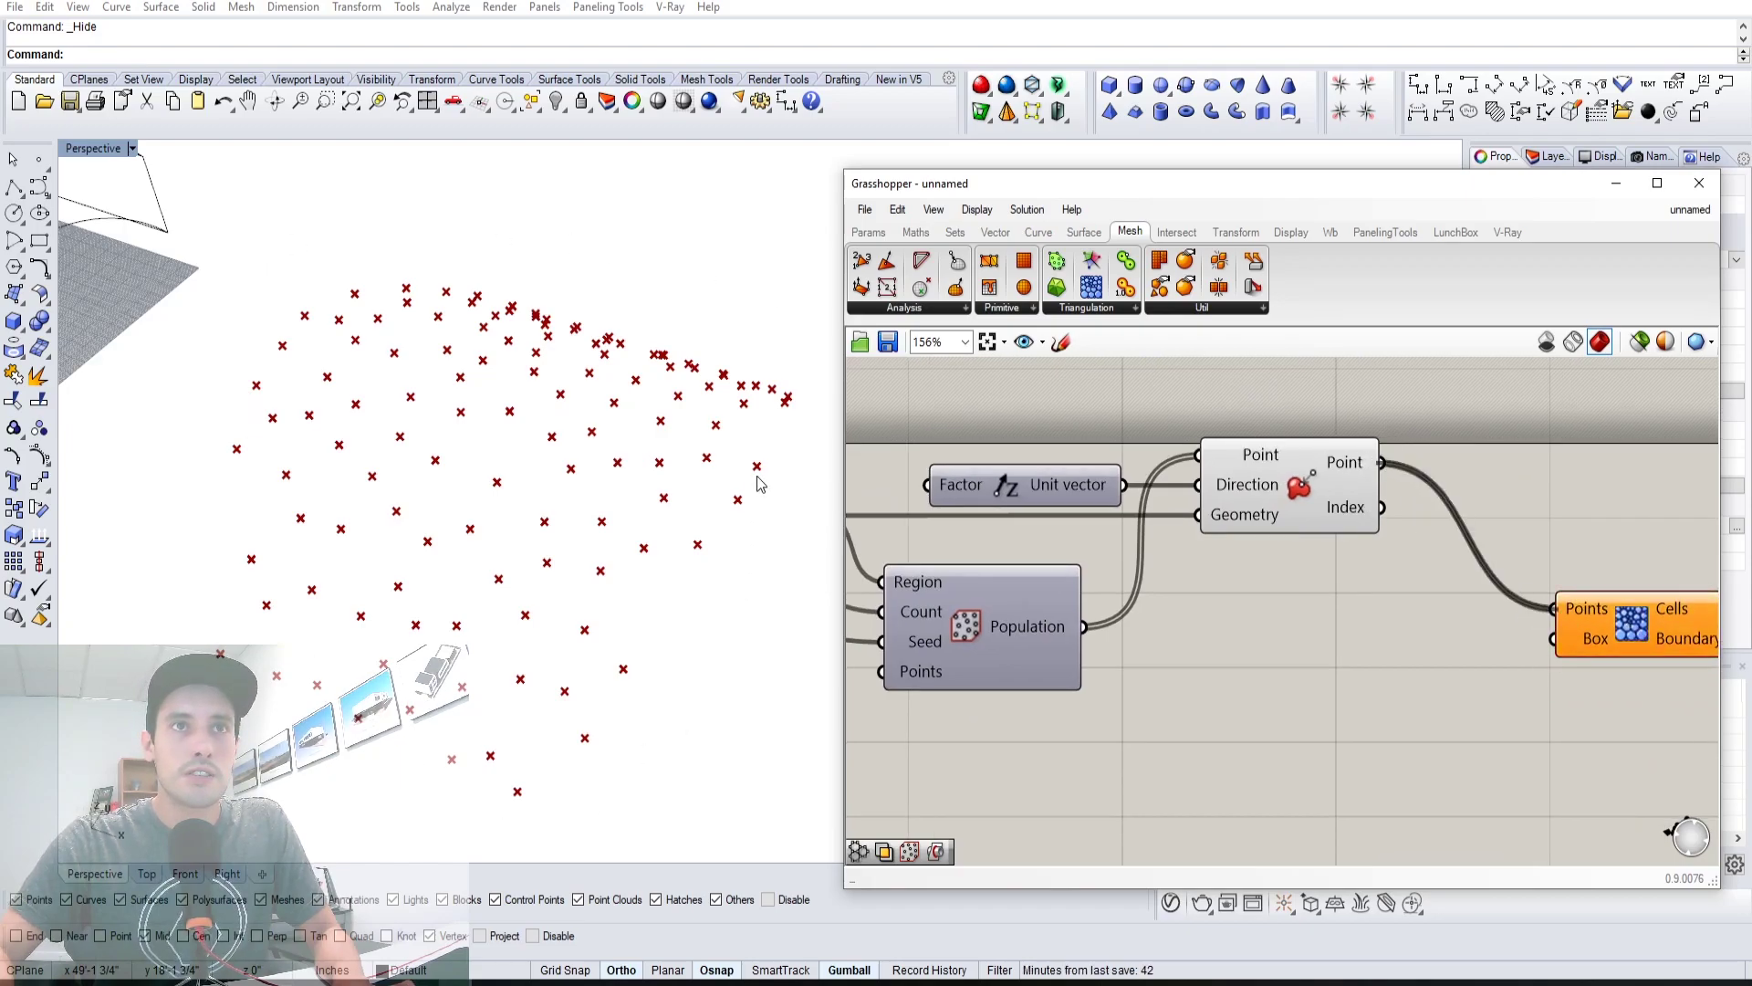
pyautogui.scroll(-4, 527, 445)
pyautogui.moveTo(527, 446); pyautogui.dragTo(756, 417, button='right')
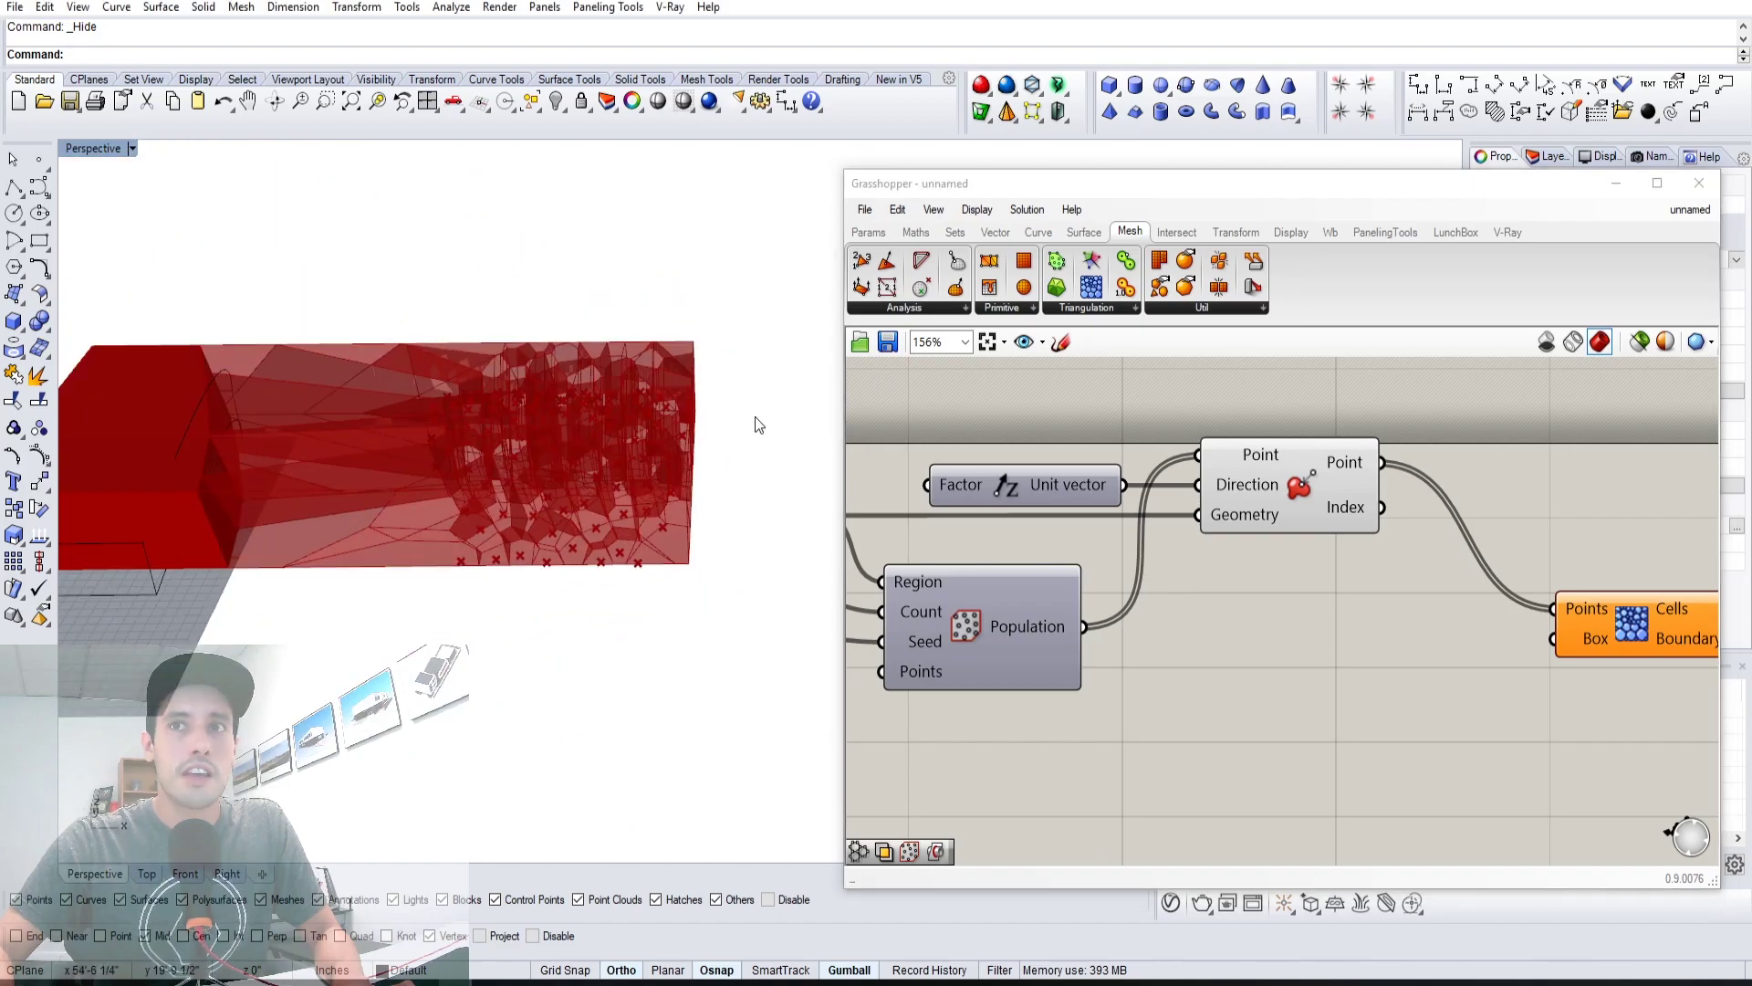
# Examine the Voronoi 3D cells around the projected points in the Perspective view
pyautogui.moveTo(1621, 624); pyautogui.dragTo(1625, 596)
pyautogui.click(1447, 641)
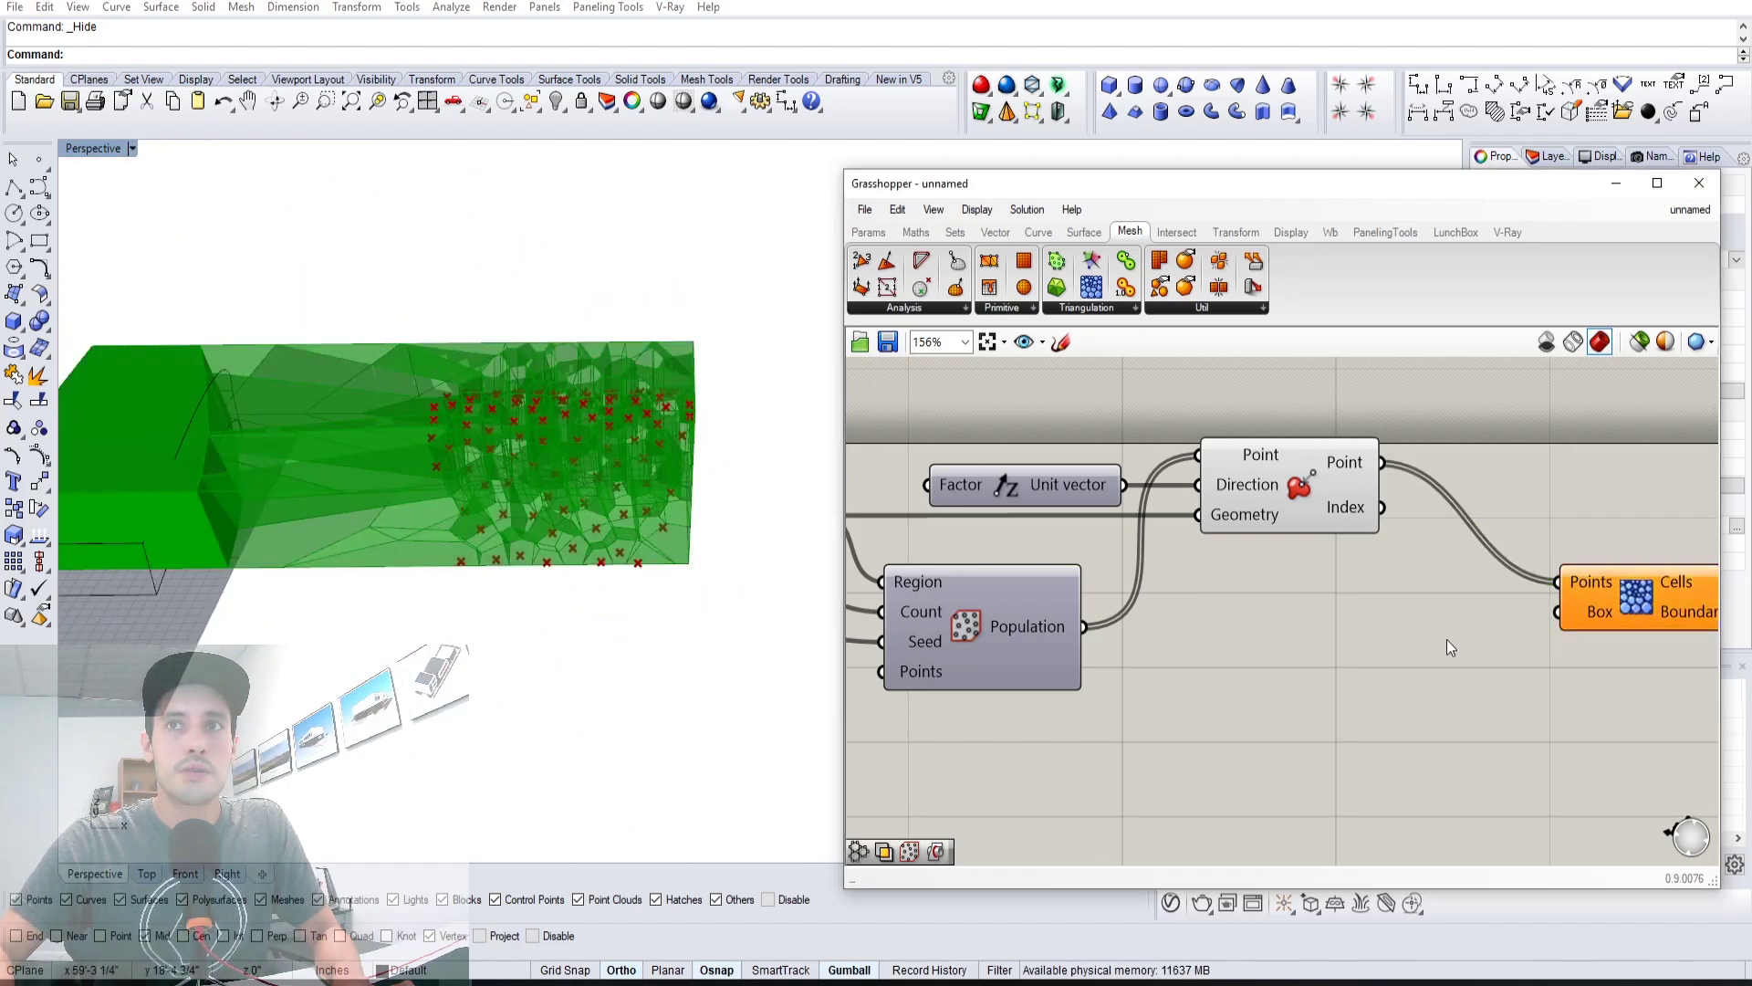
pyautogui.click(1320, 508)
pyautogui.scroll(-6, 422, 529)
pyautogui.keyDown('shift'); pyautogui.moveTo(369, 518); pyautogui.dragTo(598, 518, button='right'); pyautogui.keyUp('shift')
pyautogui.moveTo(599, 518); pyautogui.dragTo(599, 467, button='right')
pyautogui.scroll(3, 629, 546)
pyautogui.moveTo(629, 546); pyautogui.dragTo(528, 516, button='right')
pyautogui.scroll(7, 714, 514)
pyautogui.moveTo(713, 514); pyautogui.dragTo(528, 571, button='right')
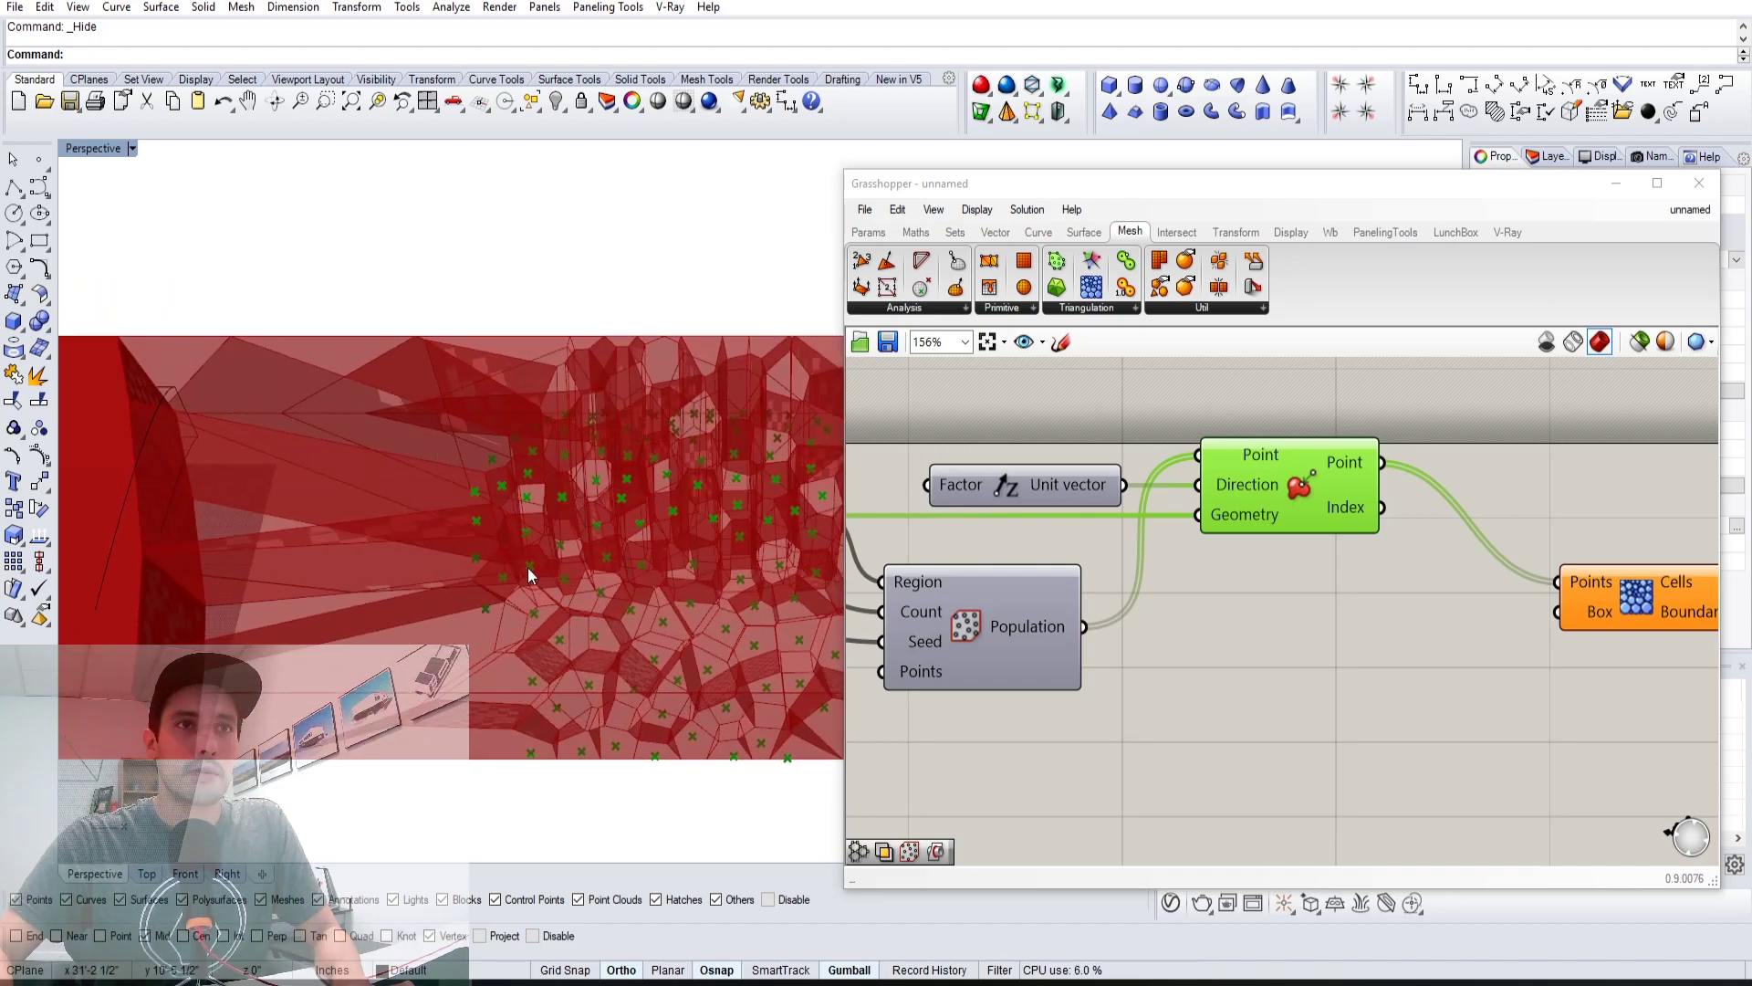
pyautogui.scroll(-4, 657, 594)
# Move the Voronoi 3D component directly beside Project Point so the two are aligned
pyautogui.click(1464, 637)
pyautogui.moveTo(1649, 602); pyautogui.dragTo(1524, 487)
pyautogui.click(1524, 611)
pyautogui.moveTo(1524, 612); pyautogui.dragTo(1455, 633, button='right')
pyautogui.doubleClick(1457, 633)
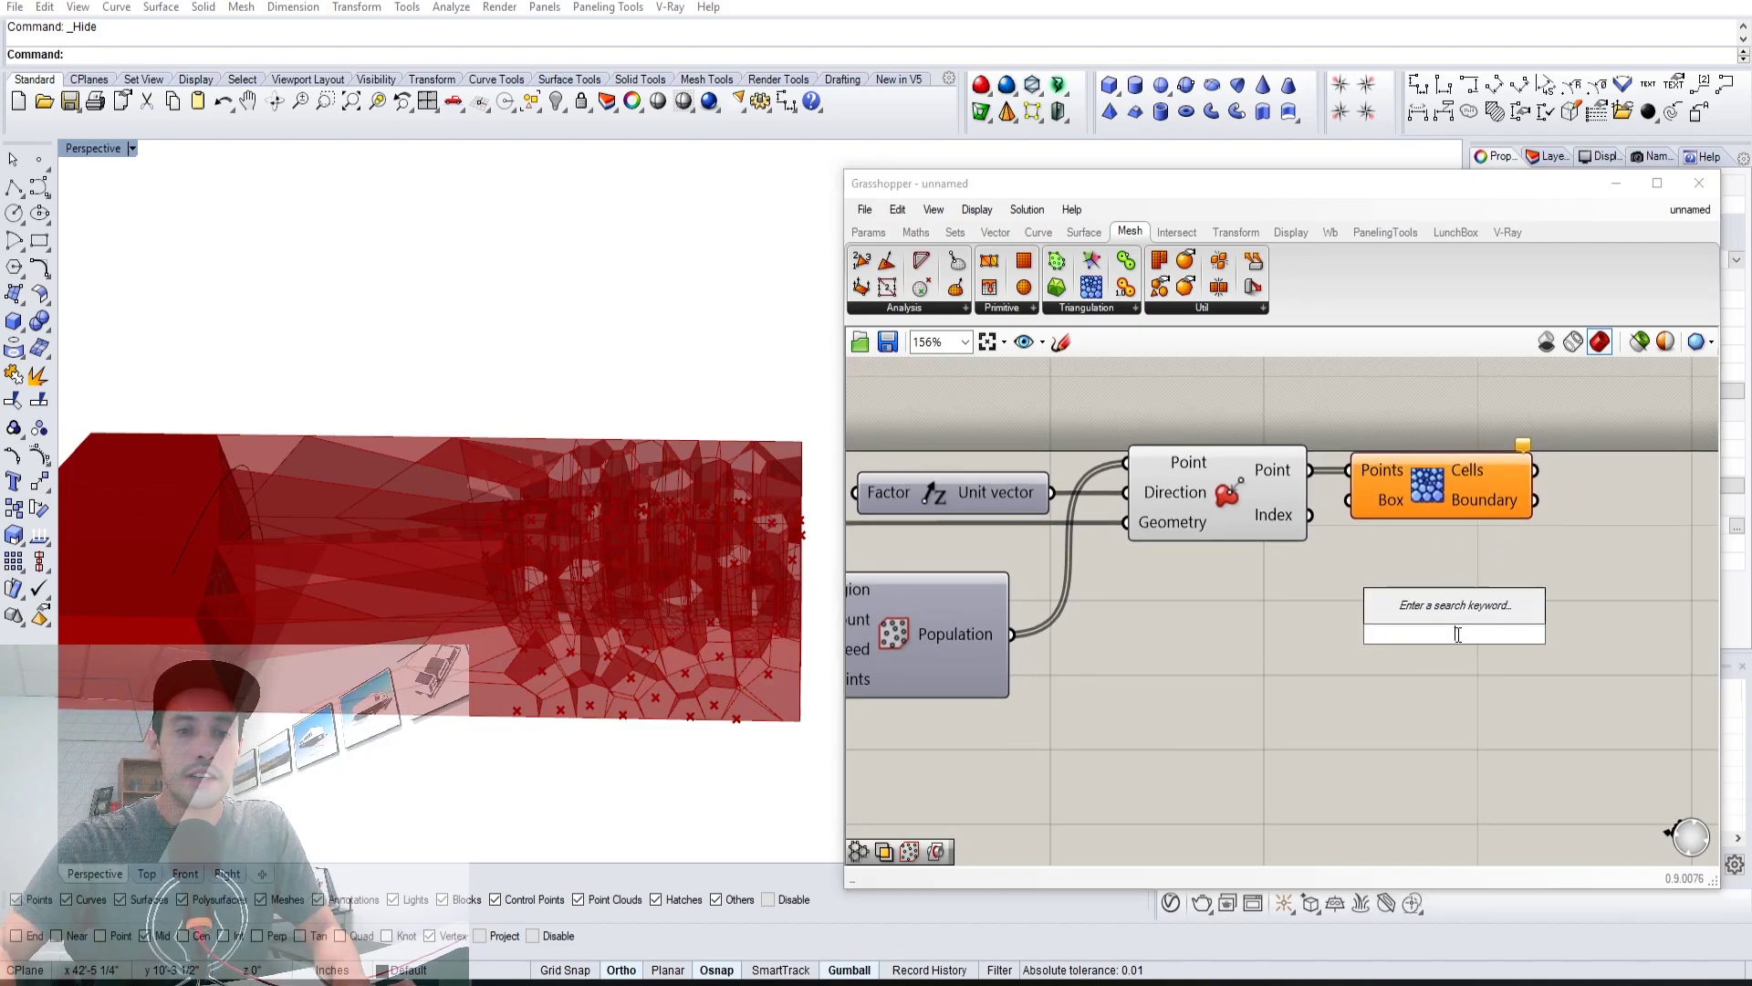
pyautogui.write('INTER')
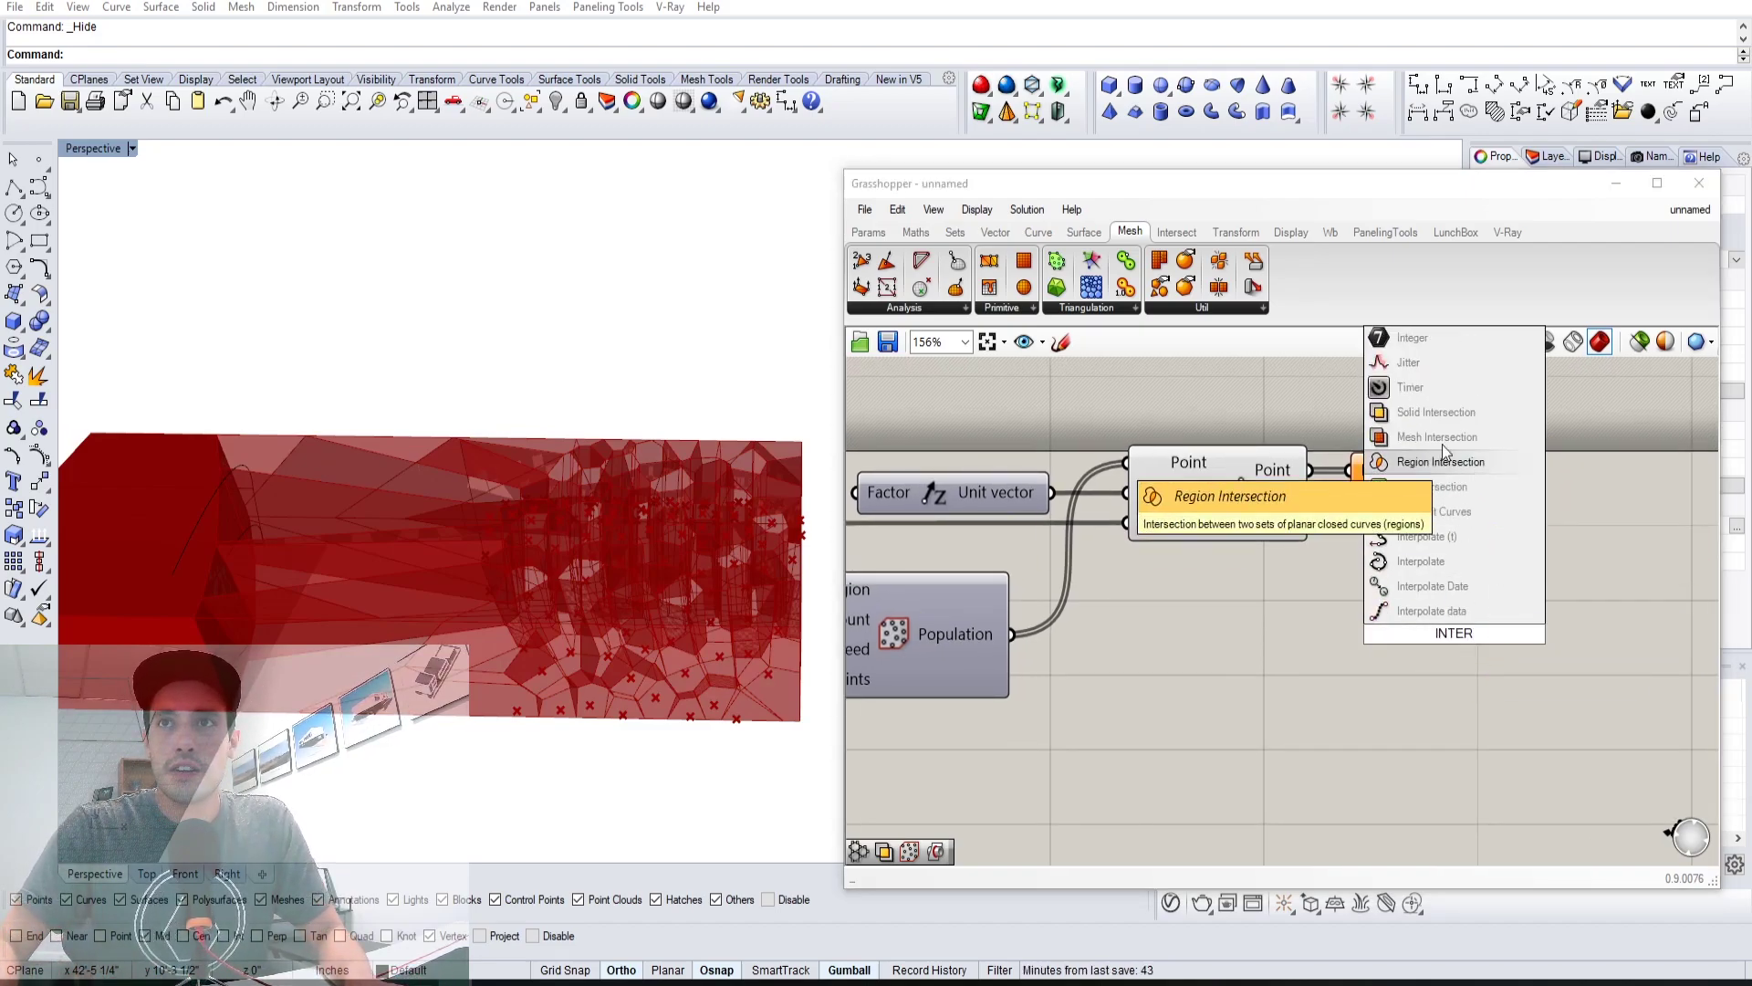
pyautogui.click(1450, 643)
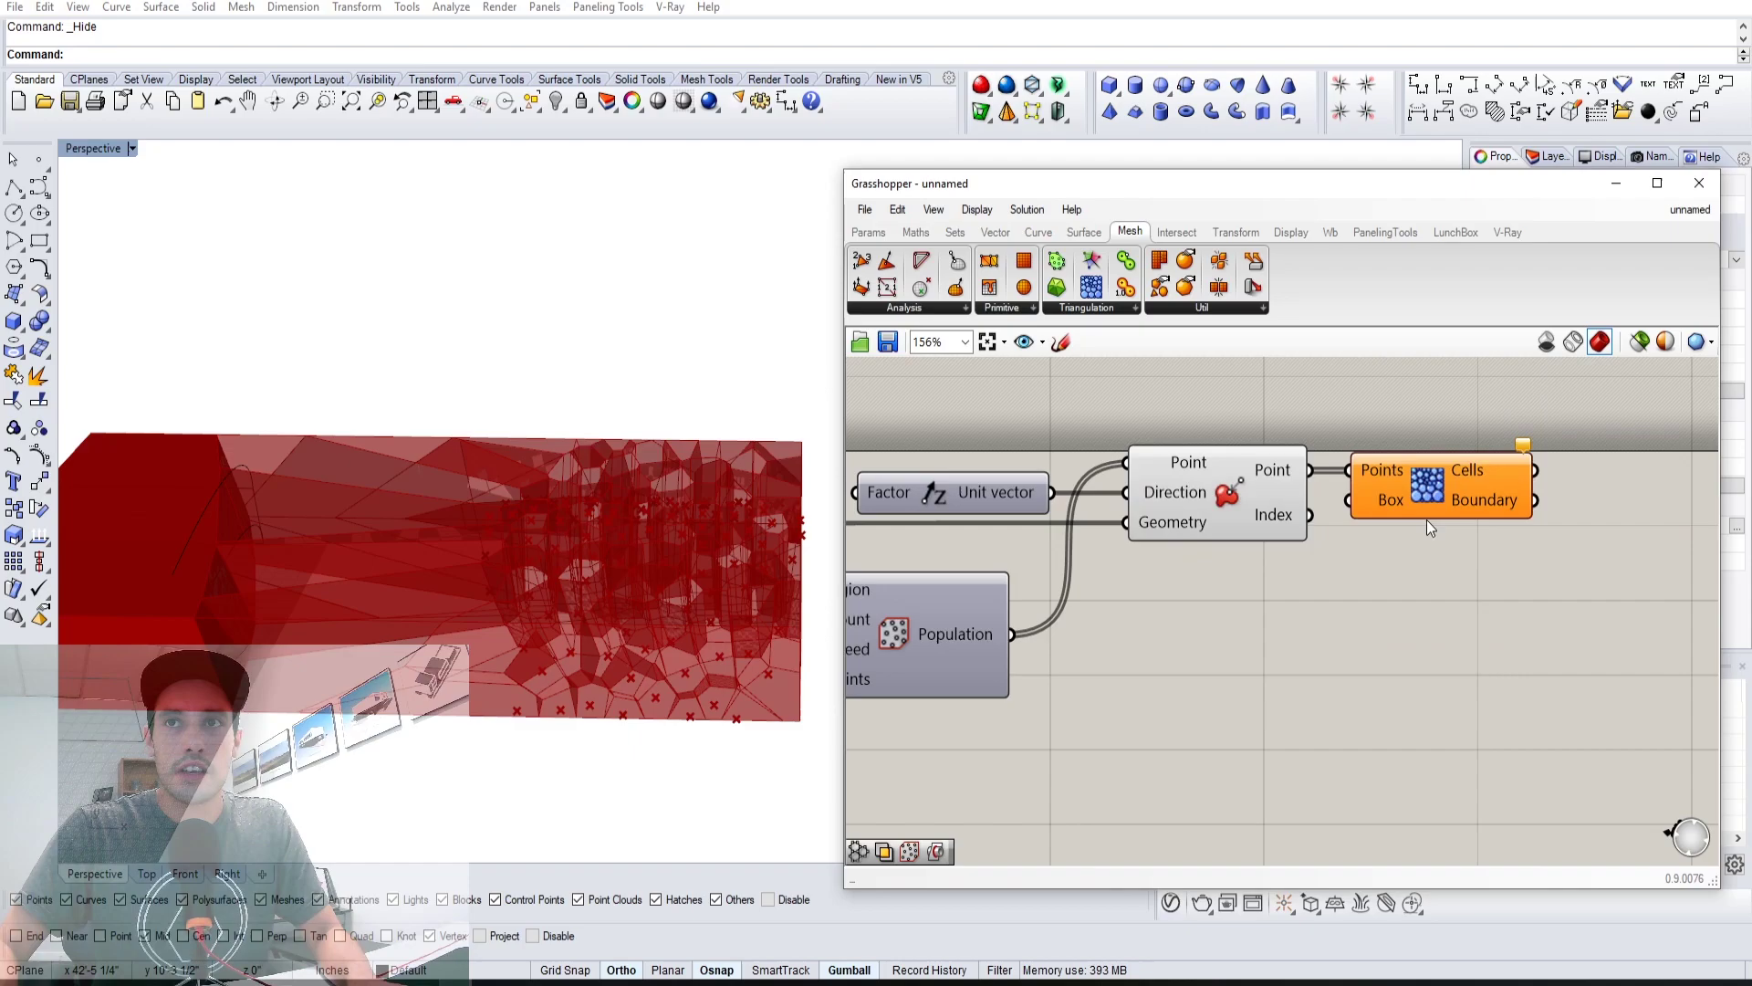
# Add a Brep | Brep intersection component and place it below and after Voronoi 3D
pyautogui.click(1177, 235)
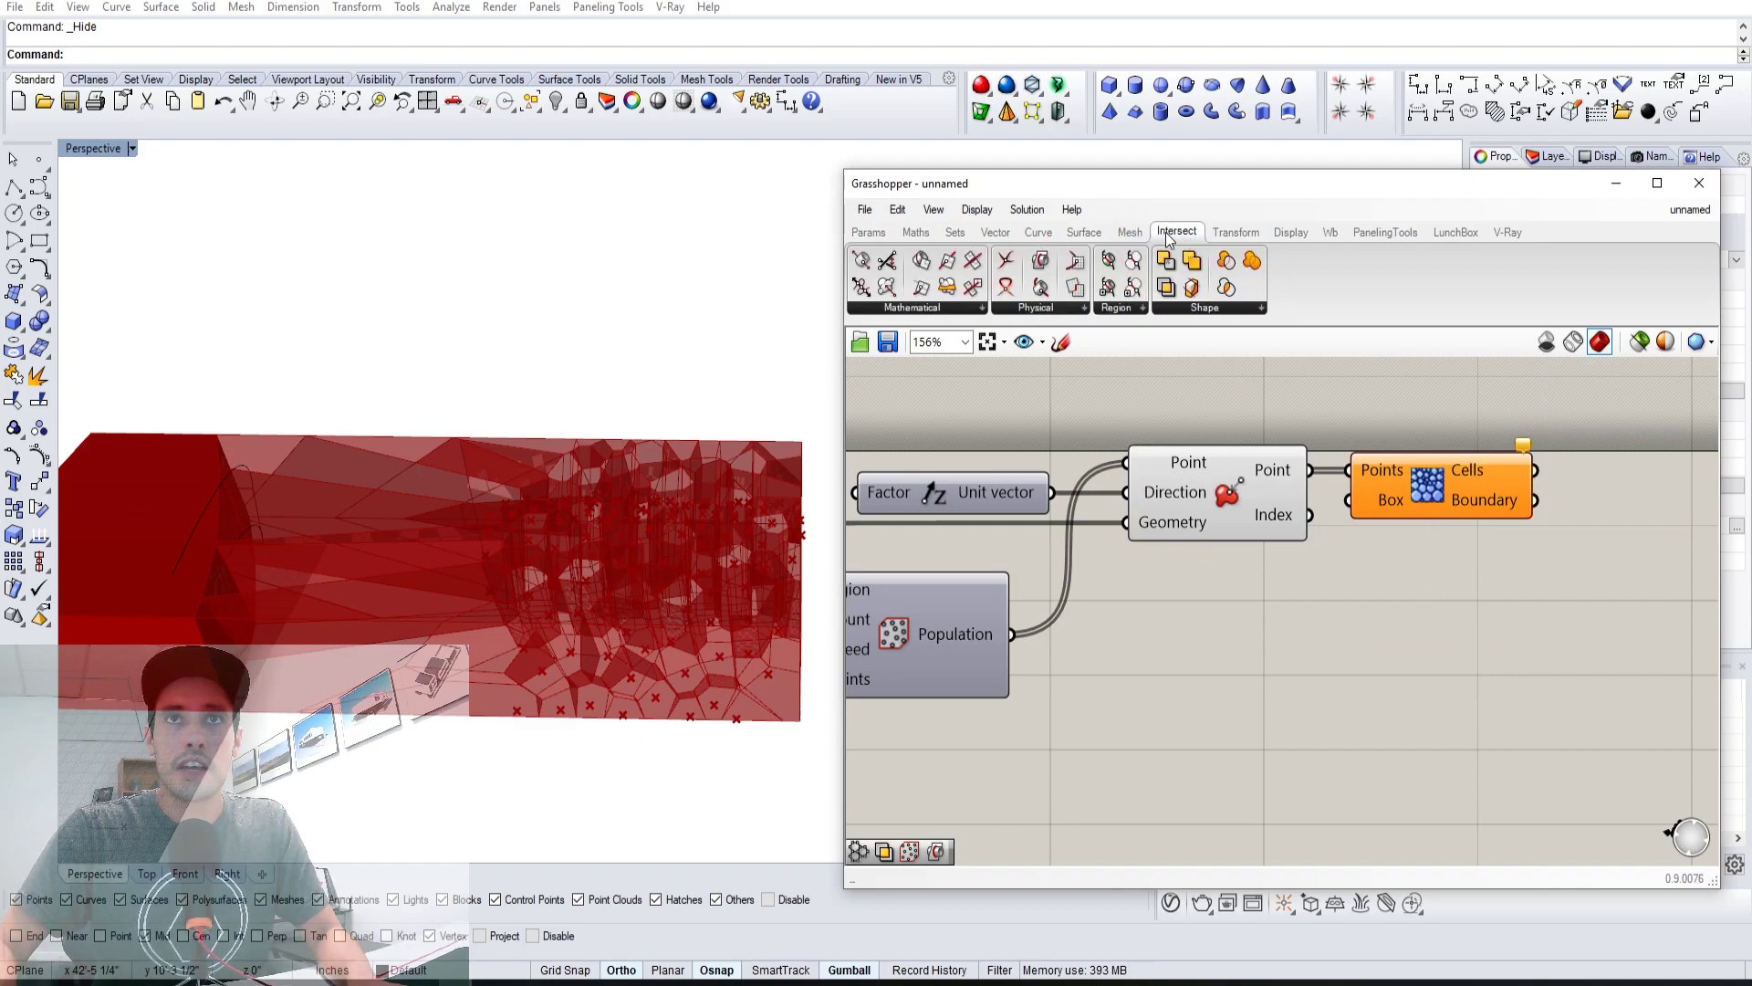
pyautogui.click(1024, 309)
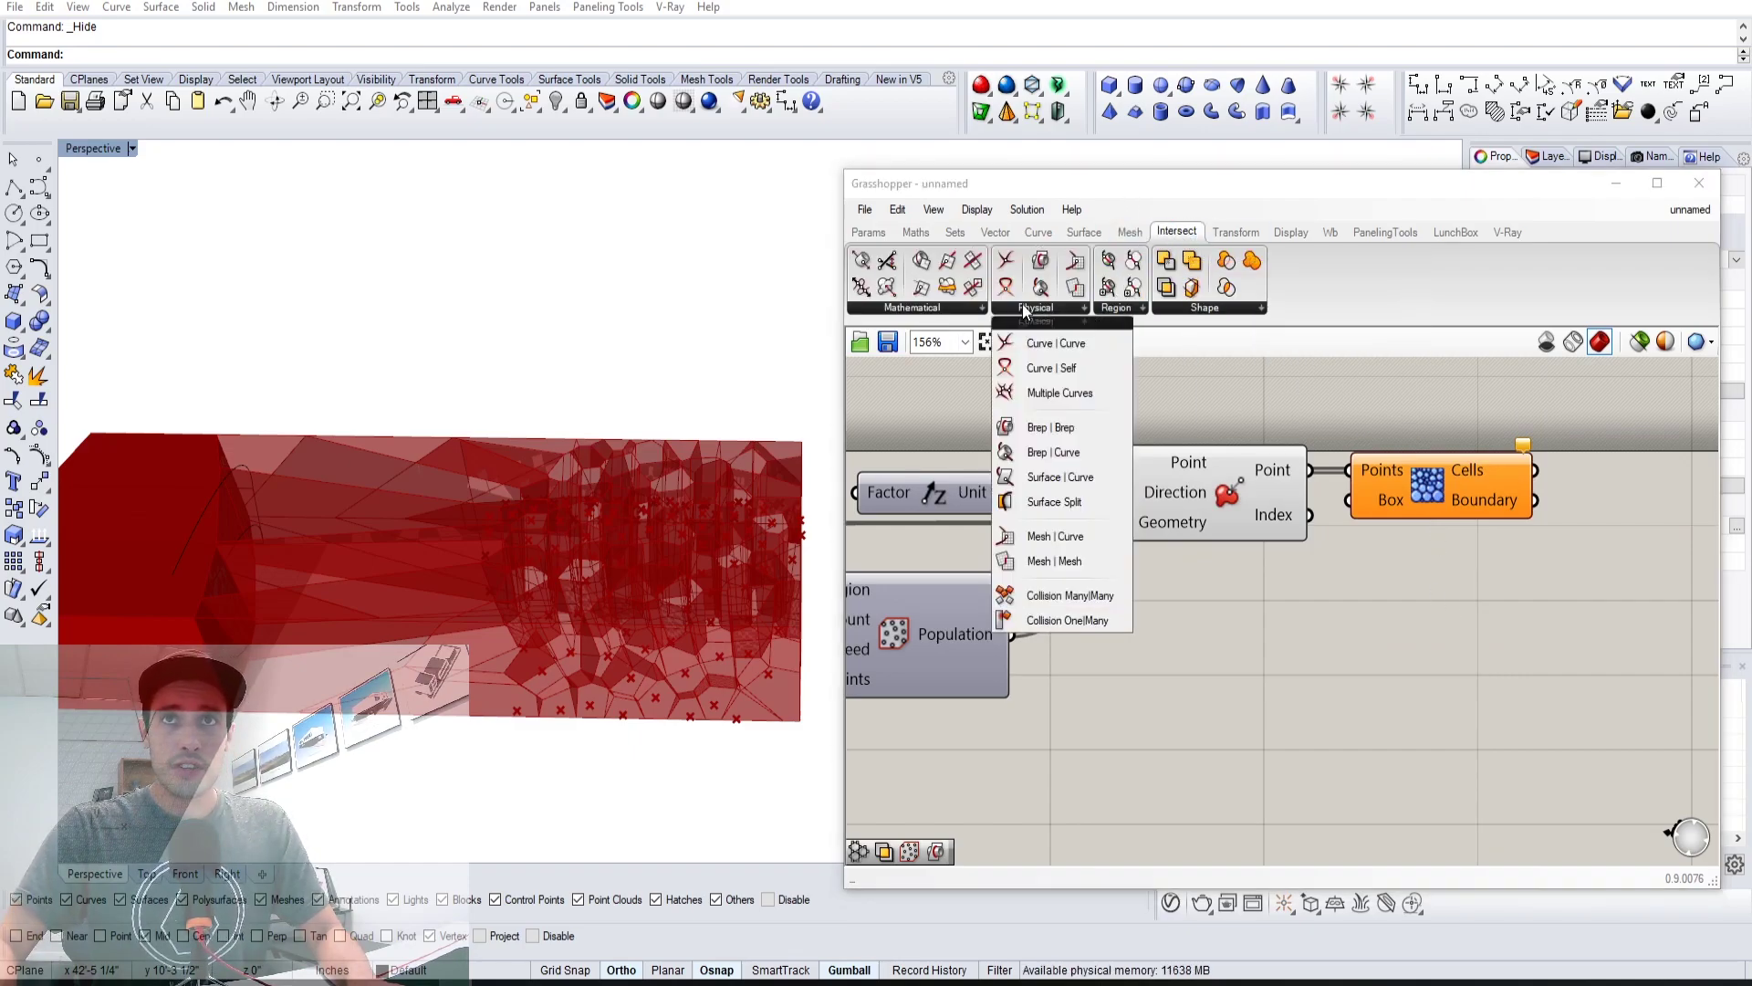
pyautogui.moveTo(1050, 429); pyautogui.dragTo(1623, 659)
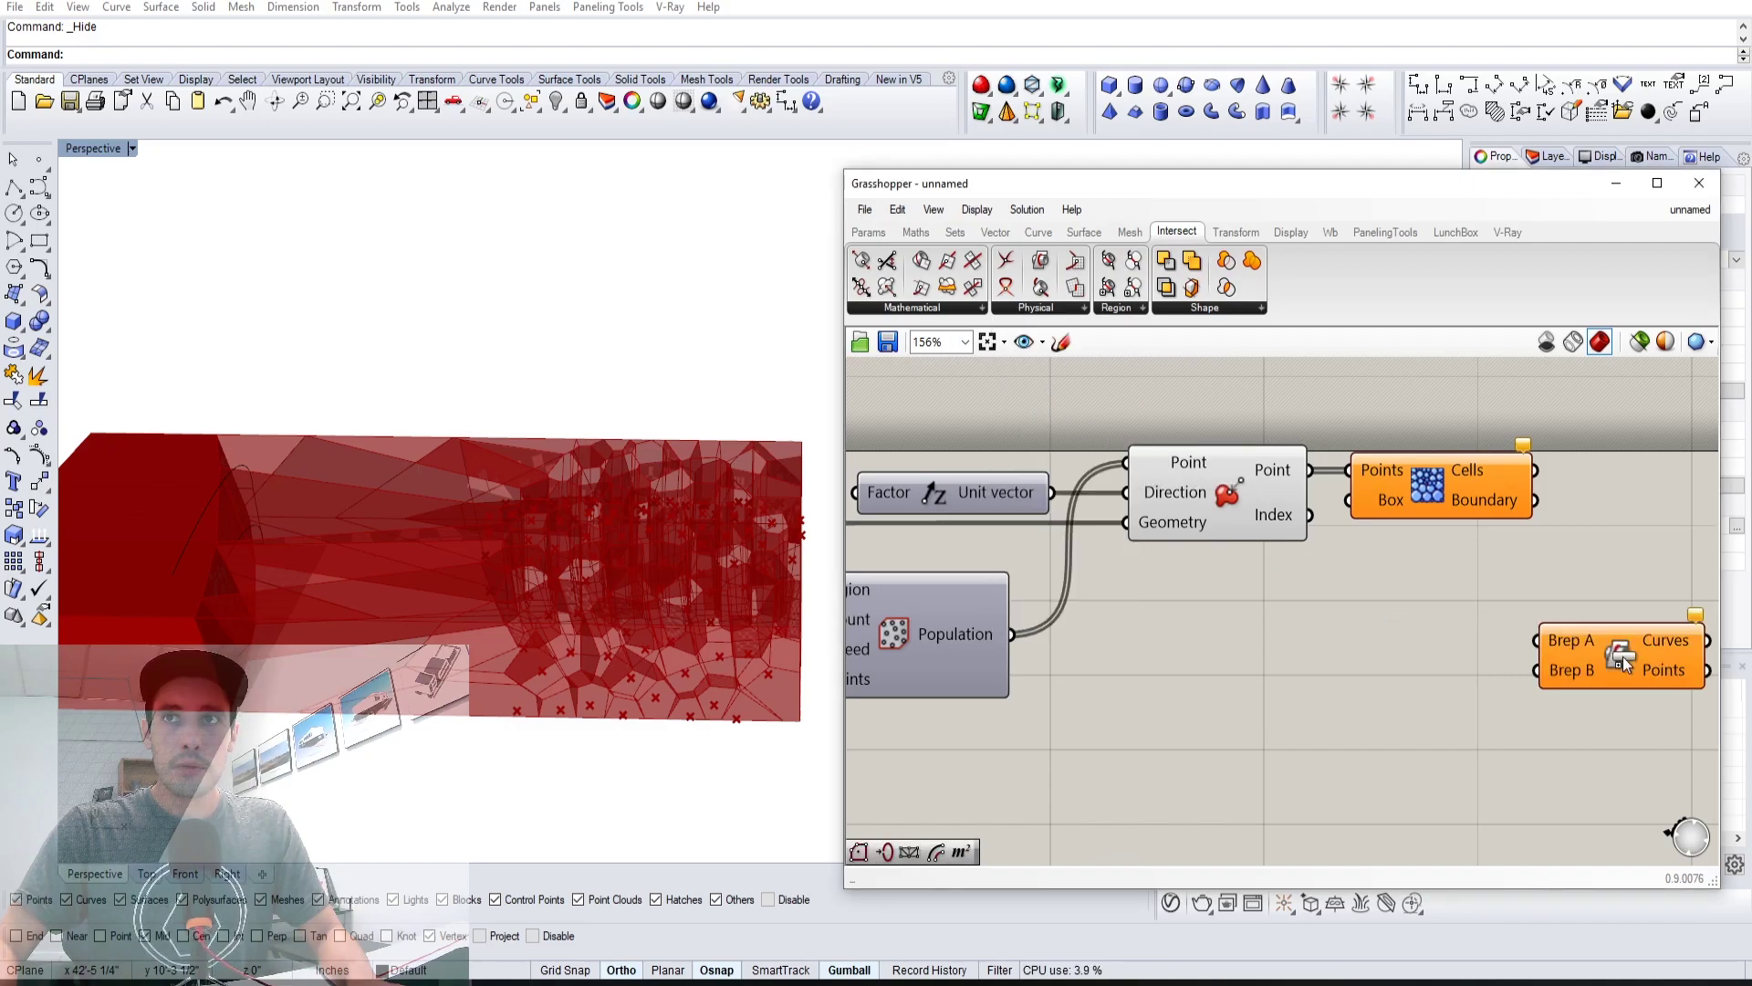
pyautogui.moveTo(1448, 563); pyautogui.dragTo(1149, 531, button='right')
pyautogui.moveTo(1306, 609); pyautogui.dragTo(1399, 573)
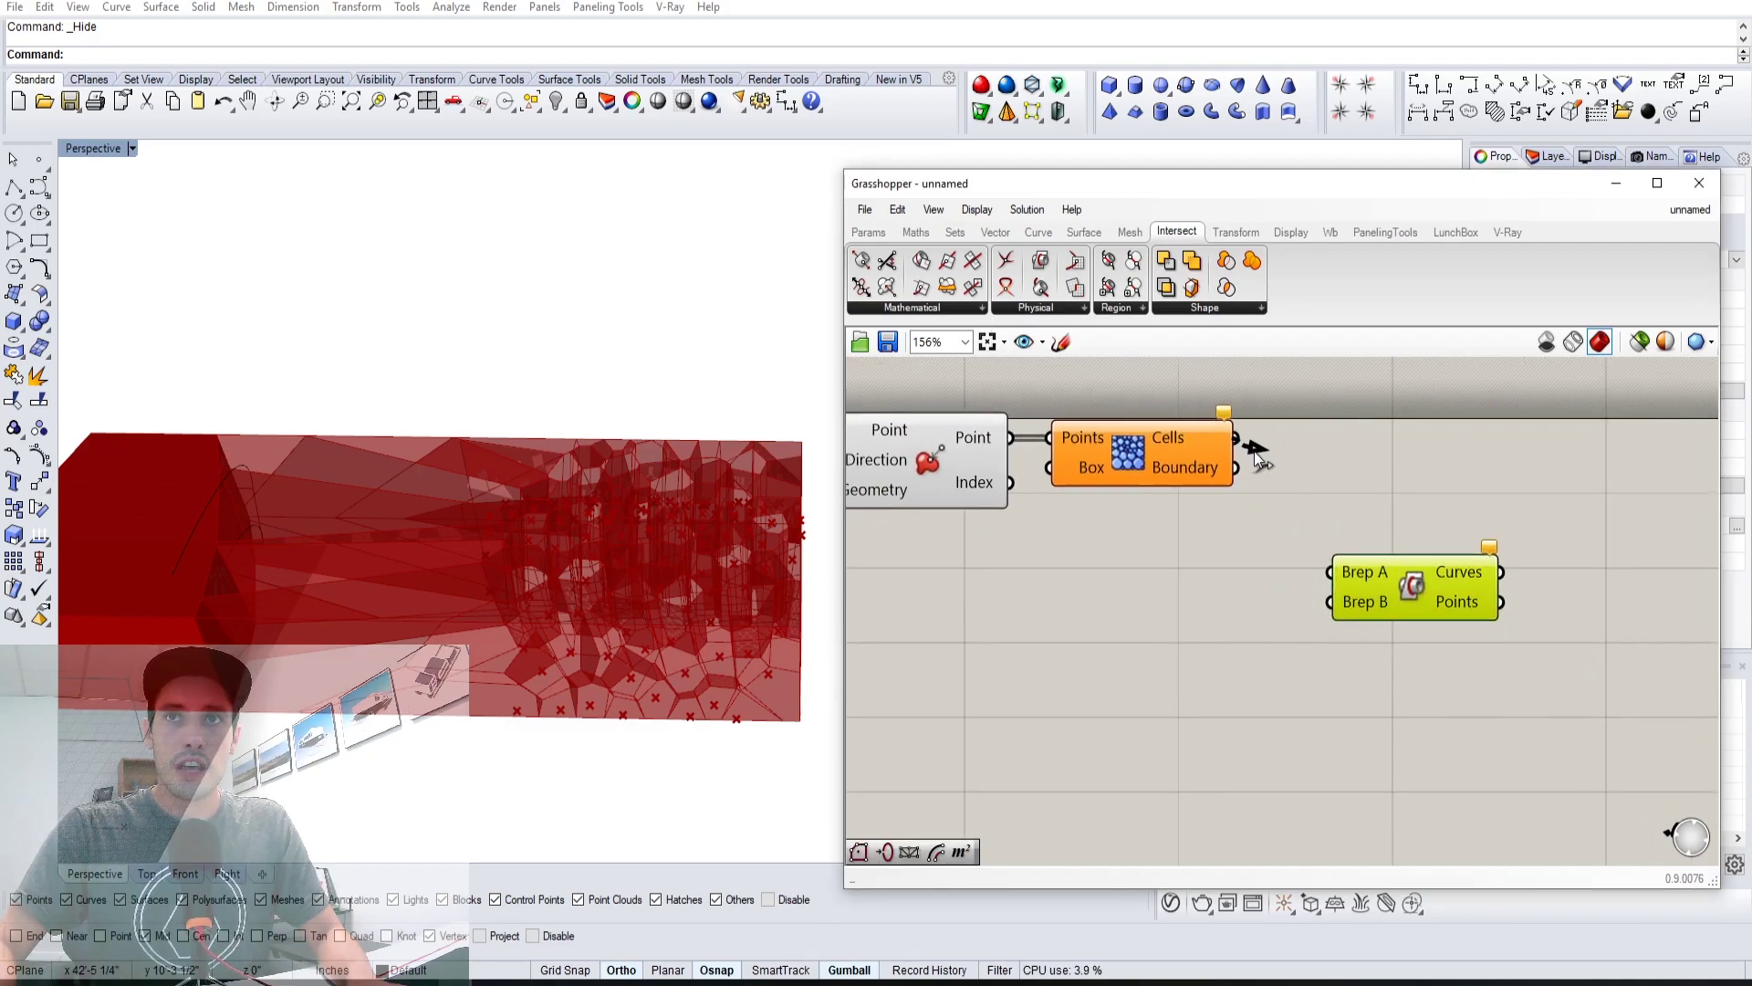
# Connect the Voronoi Cells to Brep A and the original Surface parameter to Brep B of the intersection component
pyautogui.moveTo(1255, 451); pyautogui.dragTo(1329, 572)
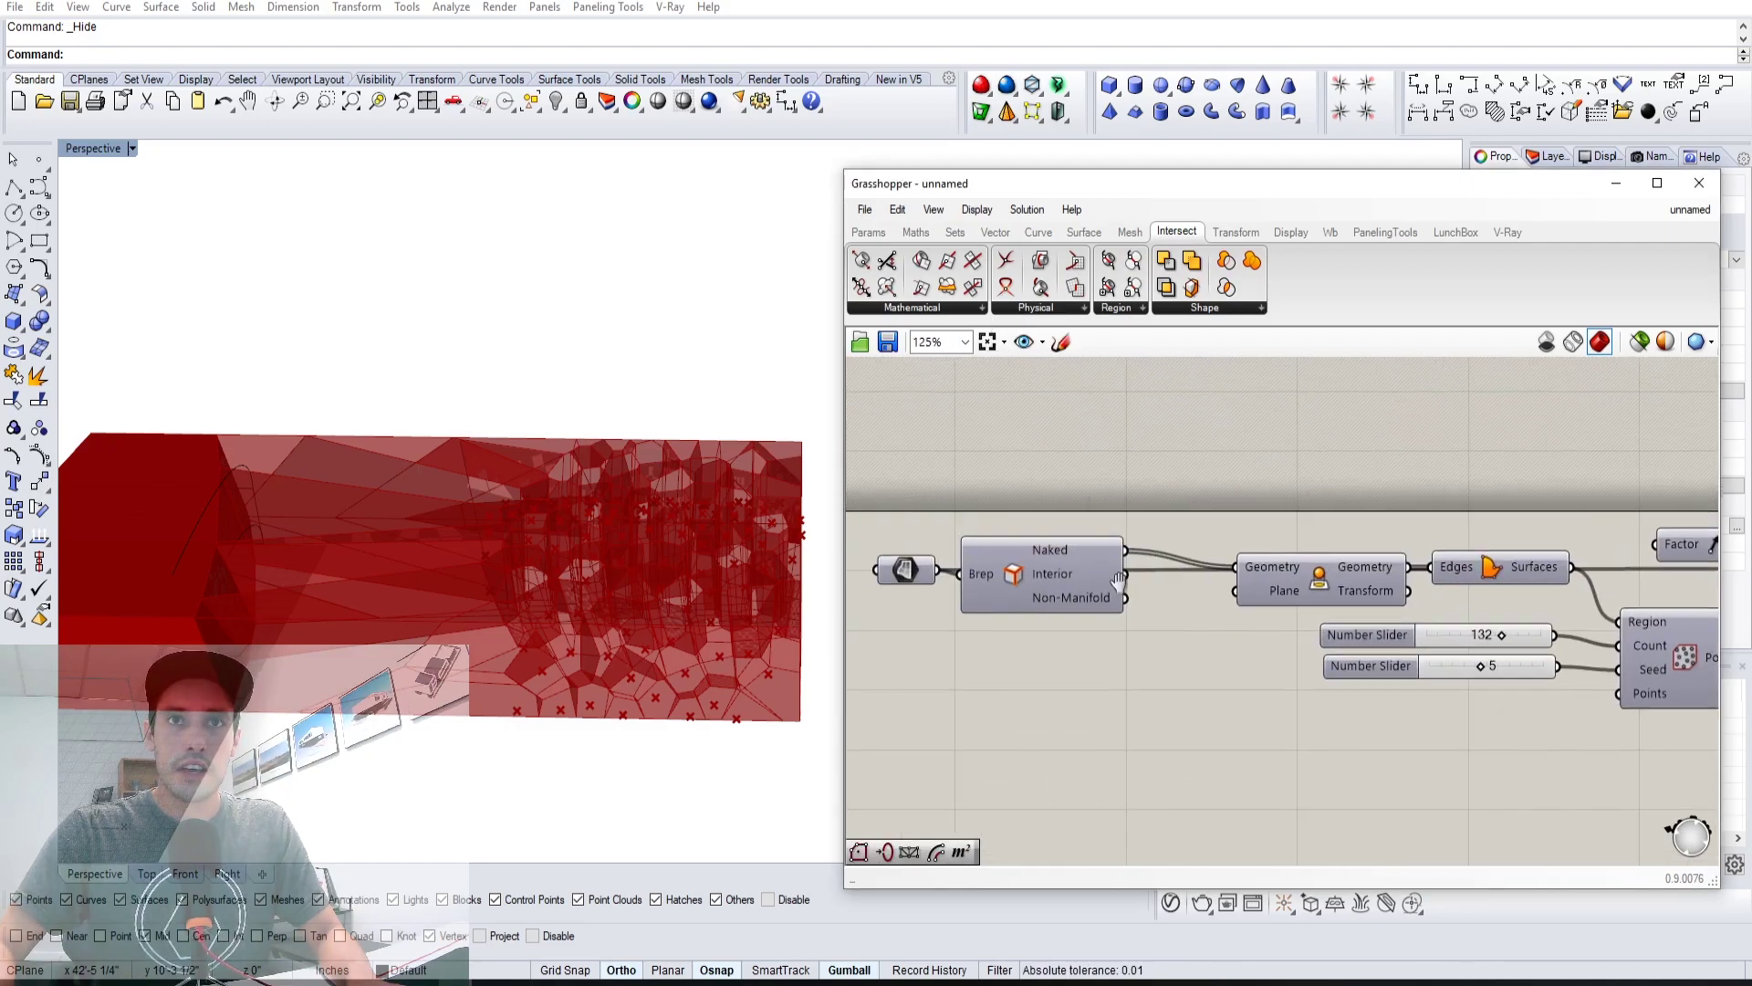
pyautogui.moveTo(1118, 581); pyautogui.dragTo(1172, 586, button='right')
pyautogui.scroll(-1, 1004, 695)
pyautogui.moveTo(995, 575); pyautogui.dragTo(1472, 604)
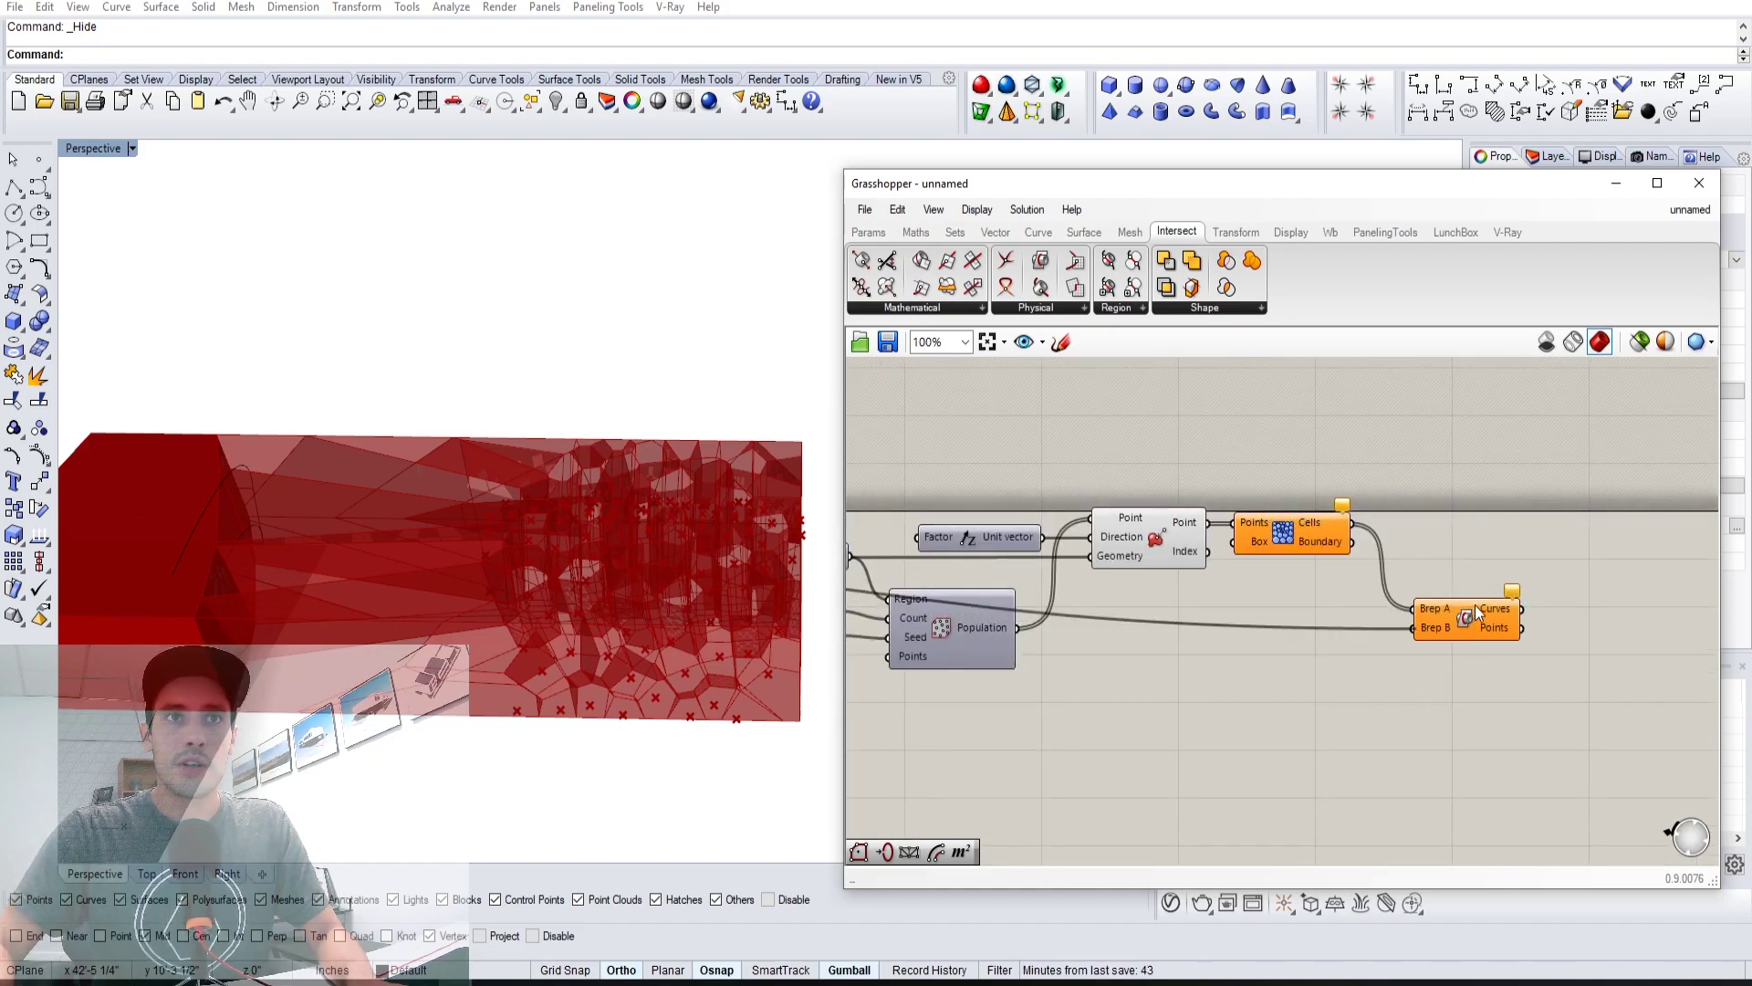
pyautogui.scroll(5, 628, 529)
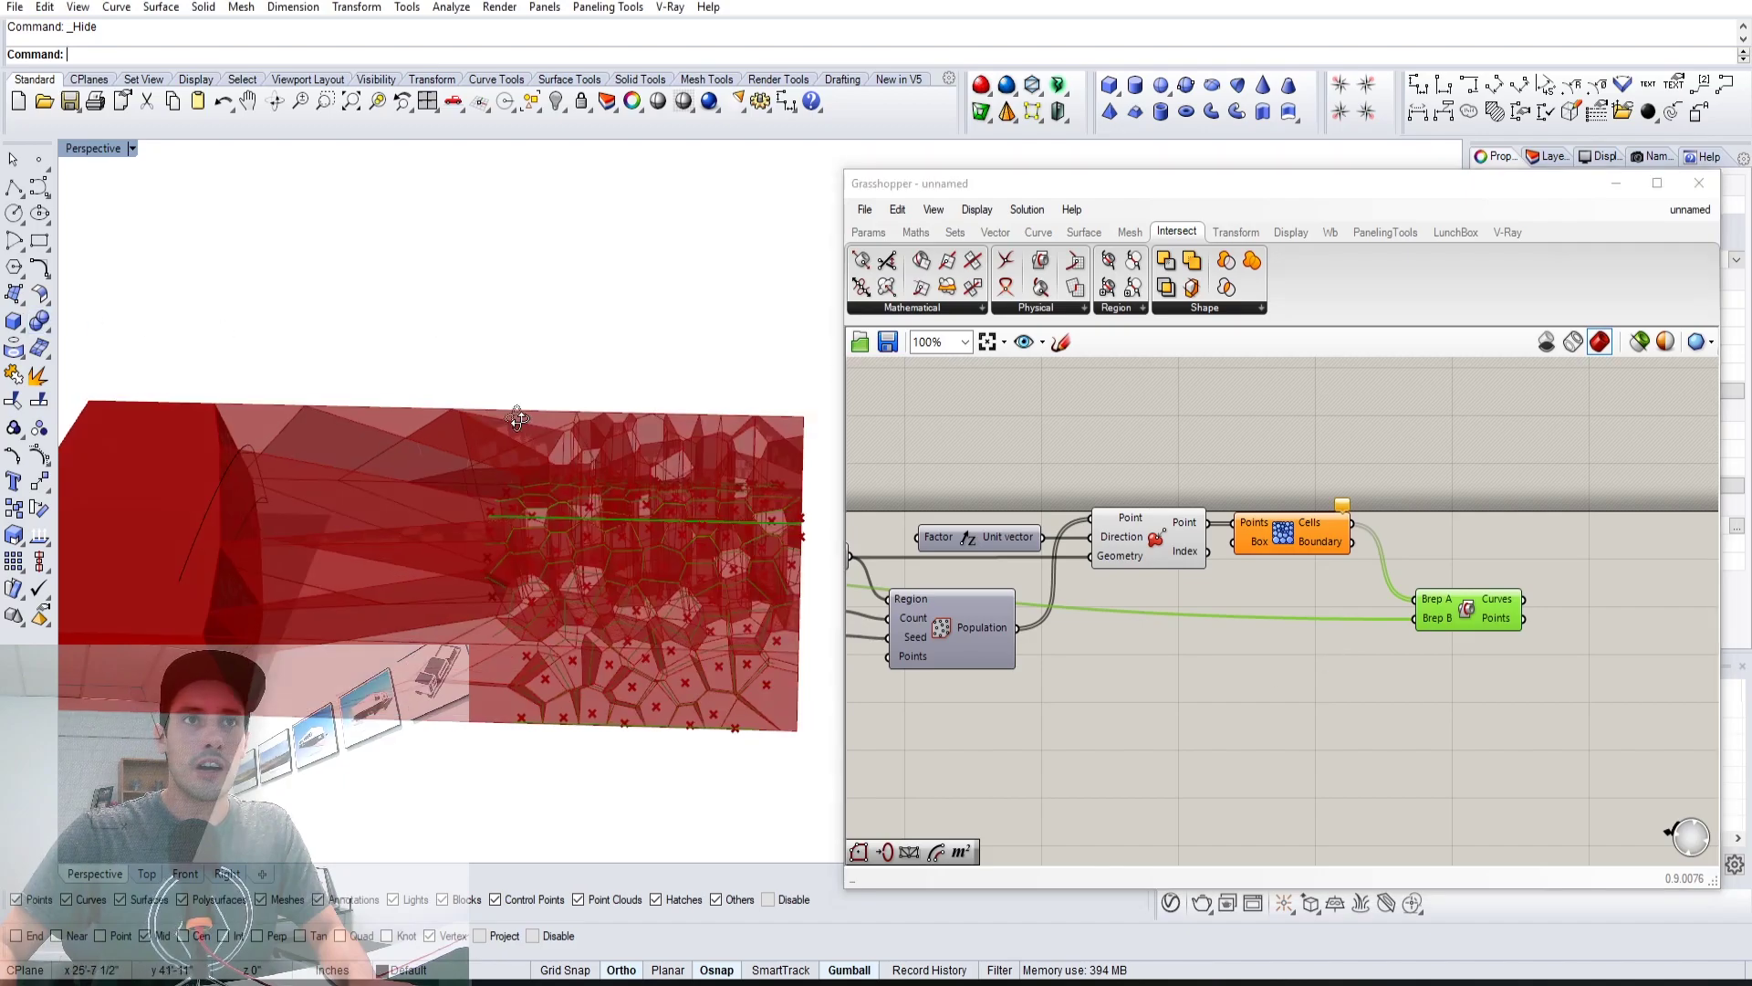
pyautogui.scroll(-2, 622, 459)
pyautogui.moveTo(674, 455); pyautogui.dragTo(688, 422, button='right')
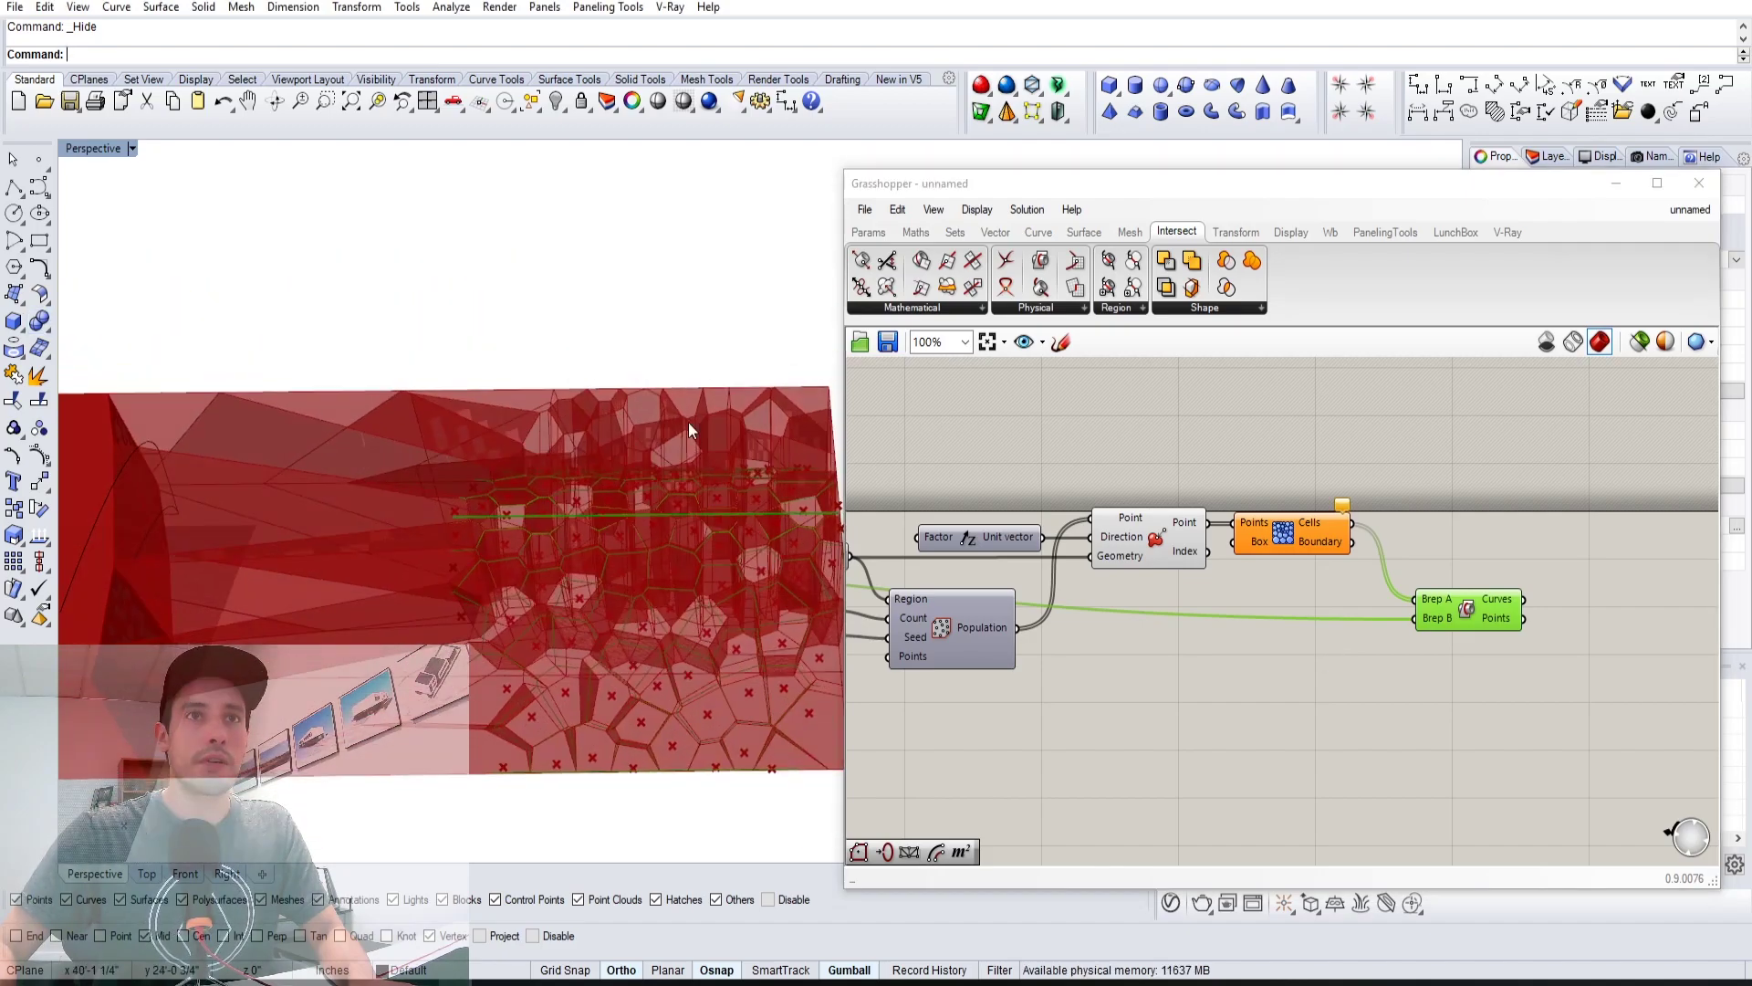
pyautogui.scroll(-2, 1509, 735)
pyautogui.moveTo(1411, 752); pyautogui.dragTo(1467, 681, button='right')
pyautogui.scroll(-1, 1464, 681)
pyautogui.moveTo(1465, 676); pyautogui.dragTo(1321, 503)
pyautogui.scroll(2, 1341, 507)
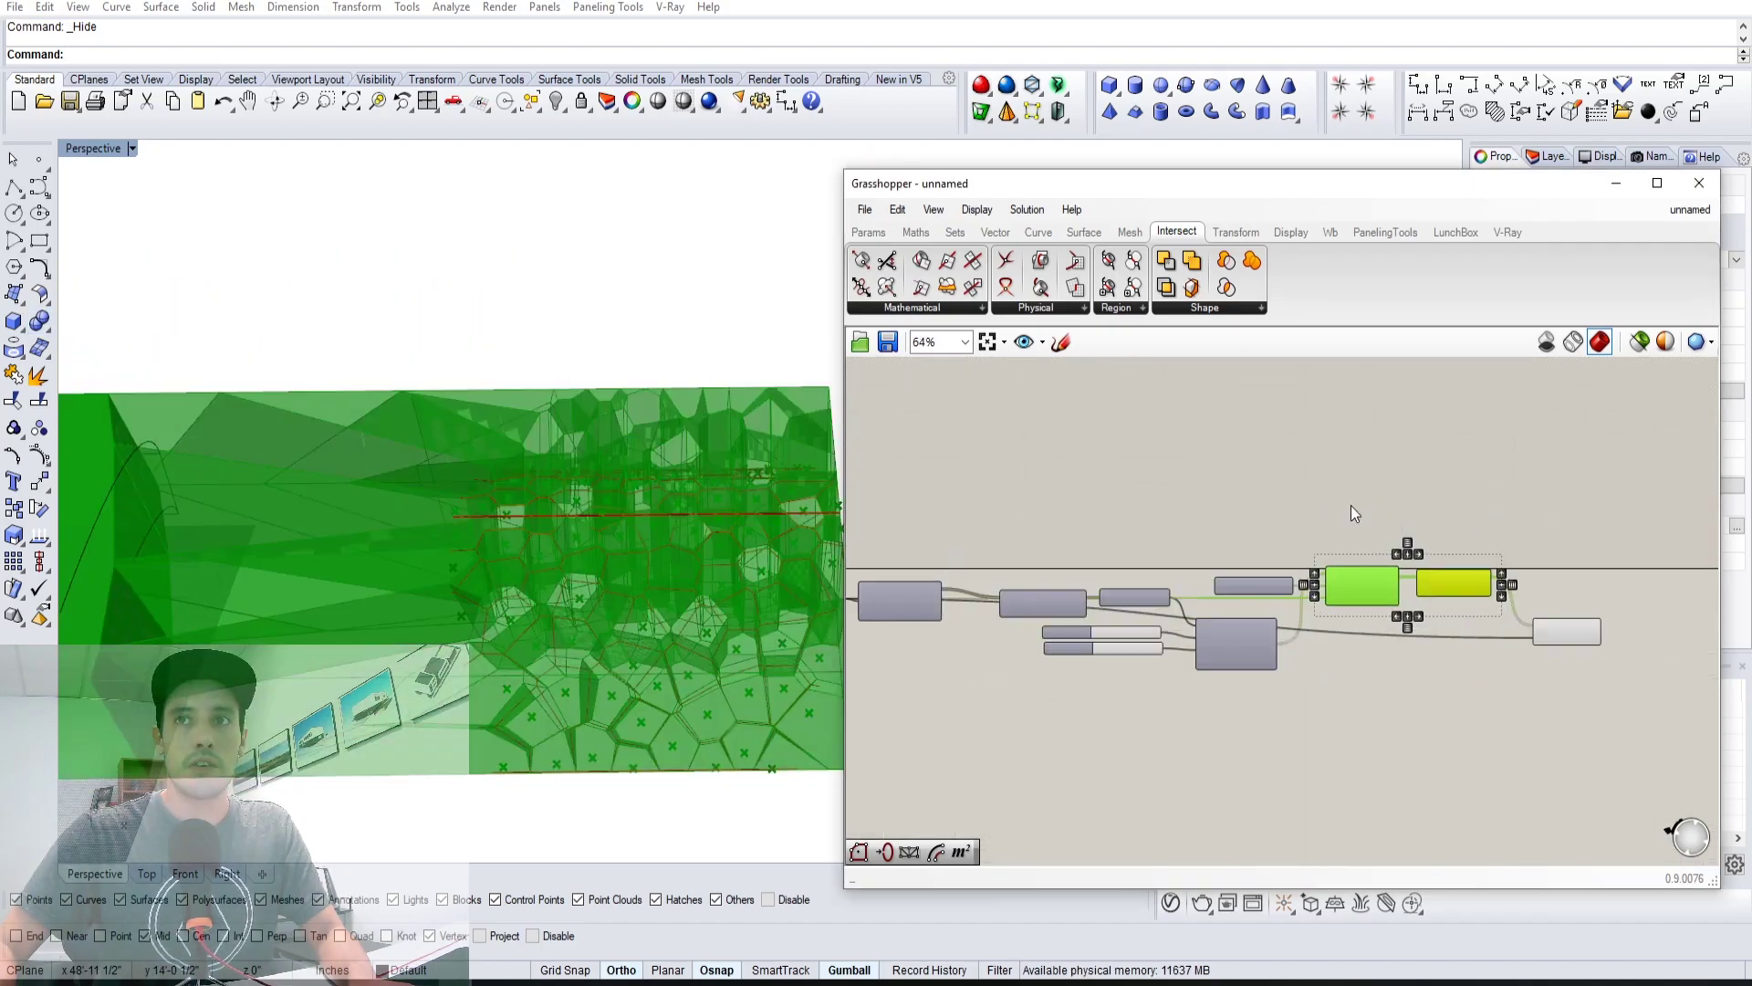
pyautogui.middleClick(1414, 573)
pyautogui.click(1448, 611)
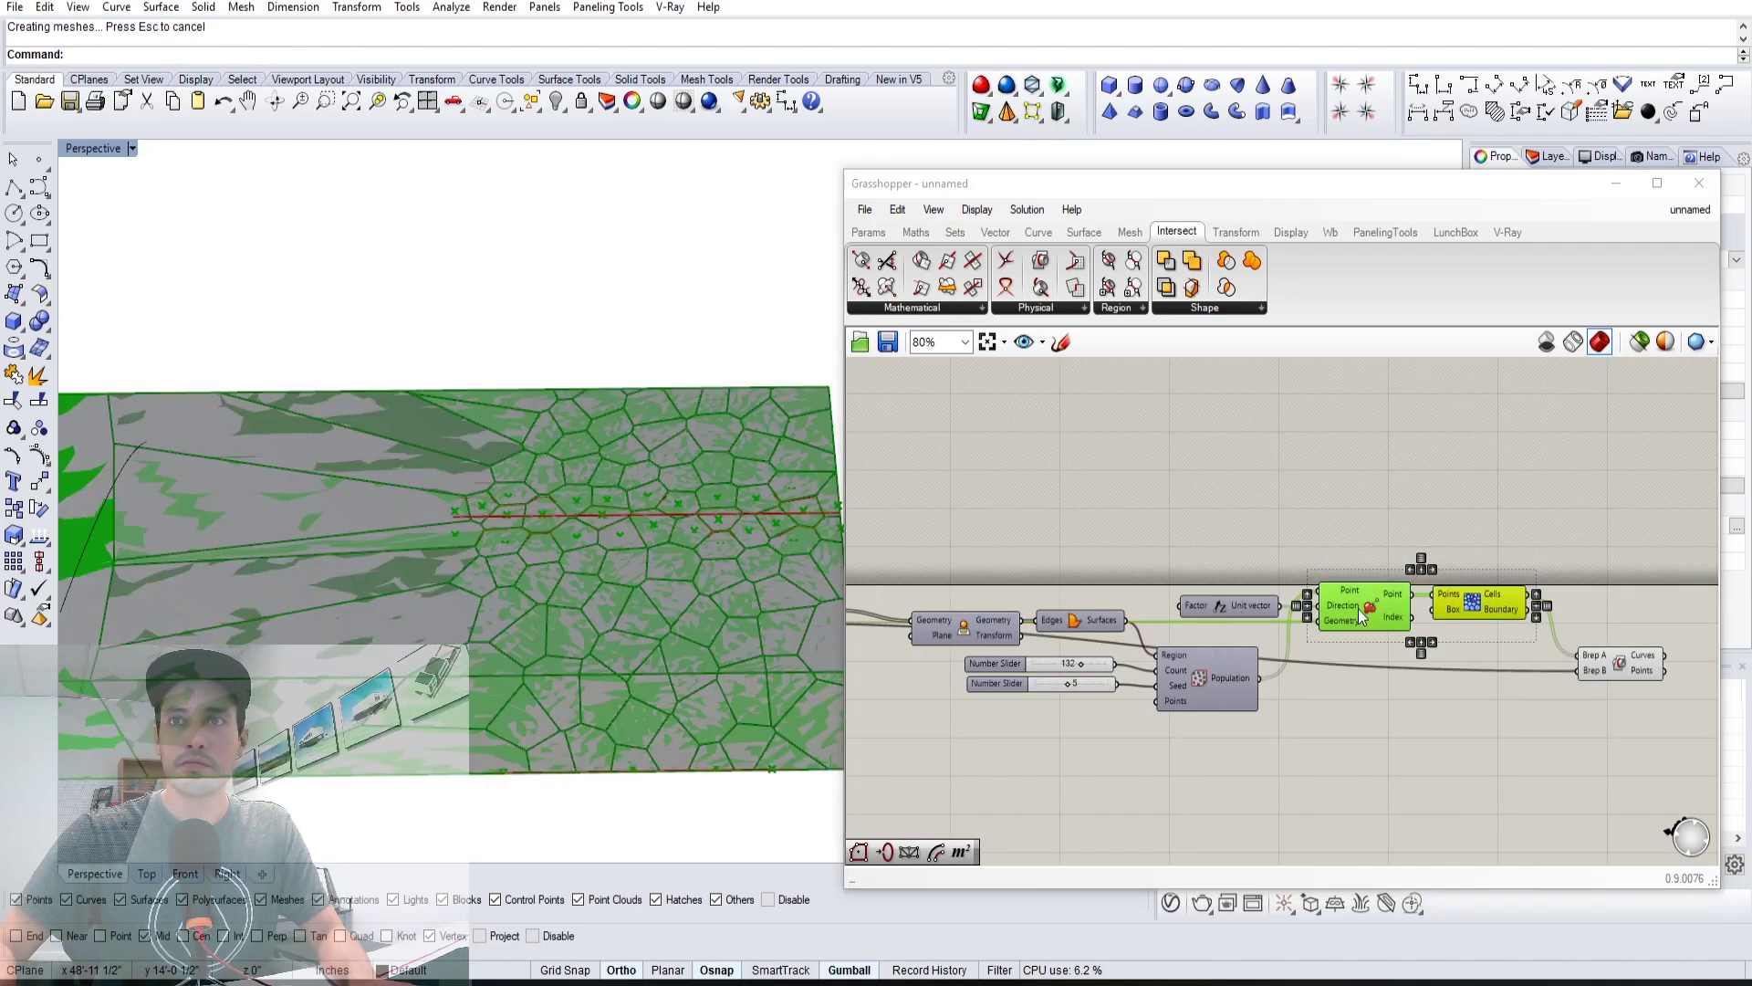
pyautogui.click(1421, 728)
pyautogui.hotkey('ctrl', 'z')
# Turn off the preview of Project Point and Voronoi 3D so only the intersection curves are displayed
pyautogui.moveTo(1538, 761); pyautogui.dragTo(1336, 506)
pyautogui.press('space')
pyautogui.click(1397, 447)
pyautogui.click(1519, 517)
# Move the Brep | Brep component closer to Voronoi 3D
pyautogui.moveTo(1526, 513); pyautogui.dragTo(1315, 454, button='right')
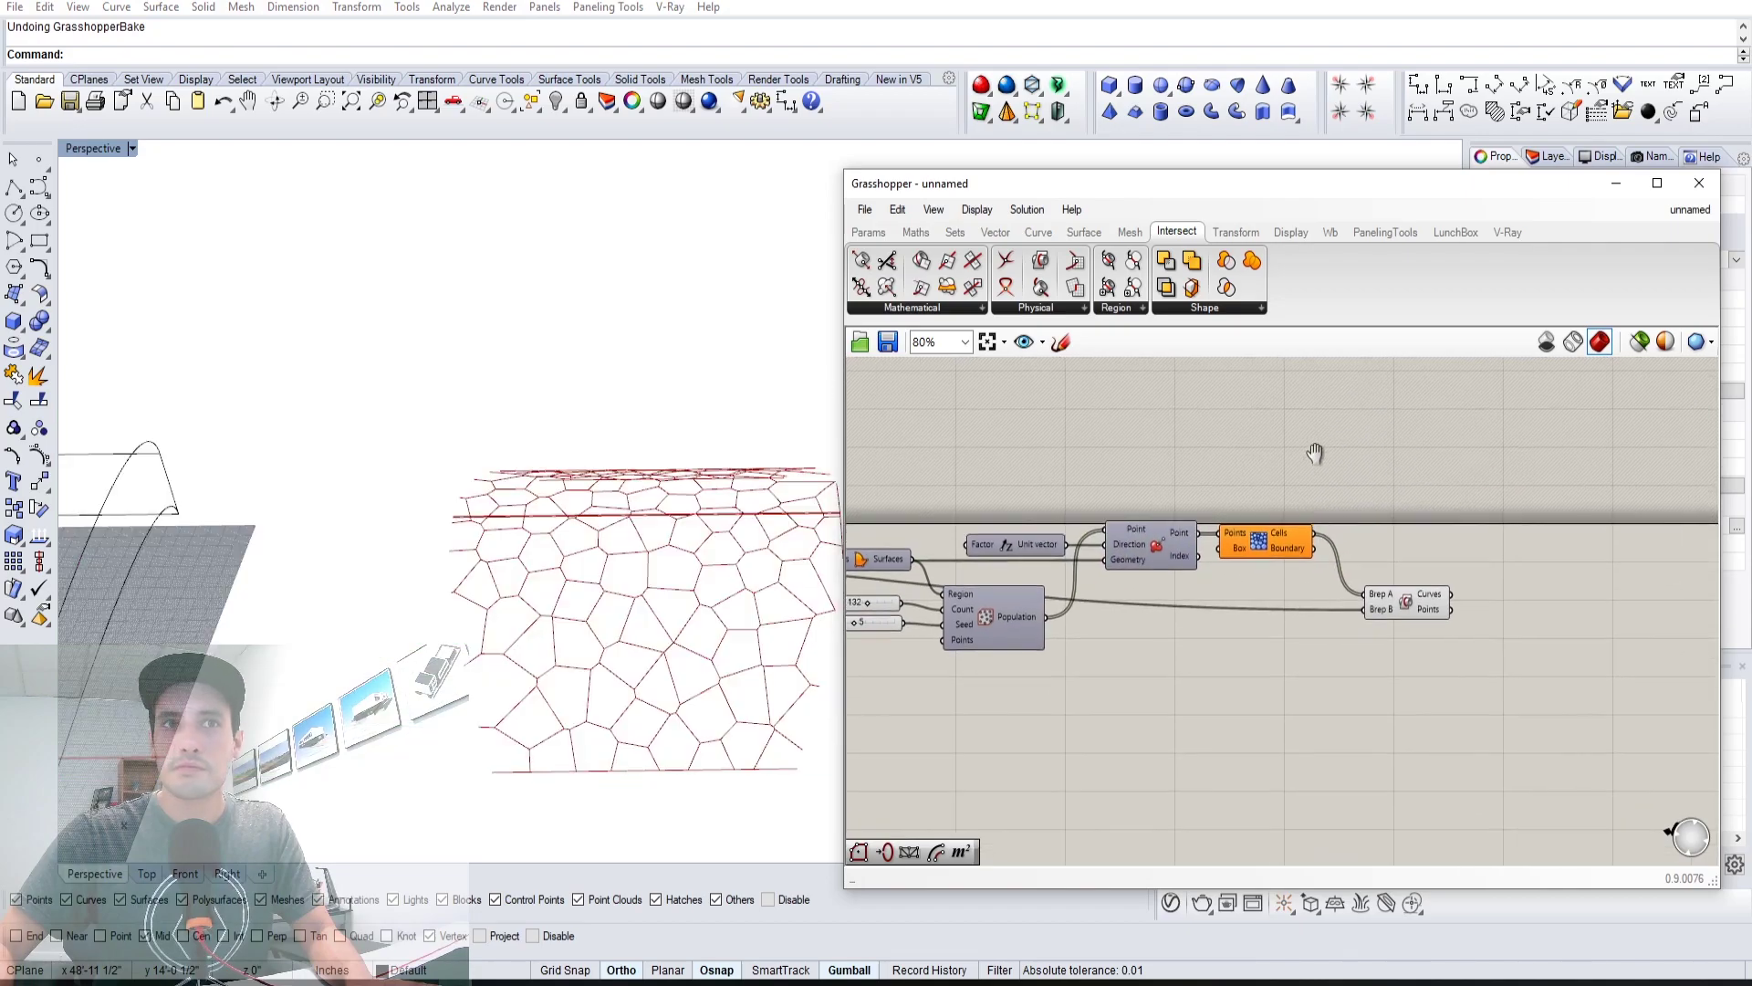
pyautogui.scroll(3, 1405, 653)
pyautogui.moveTo(1426, 549); pyautogui.dragTo(1401, 485)
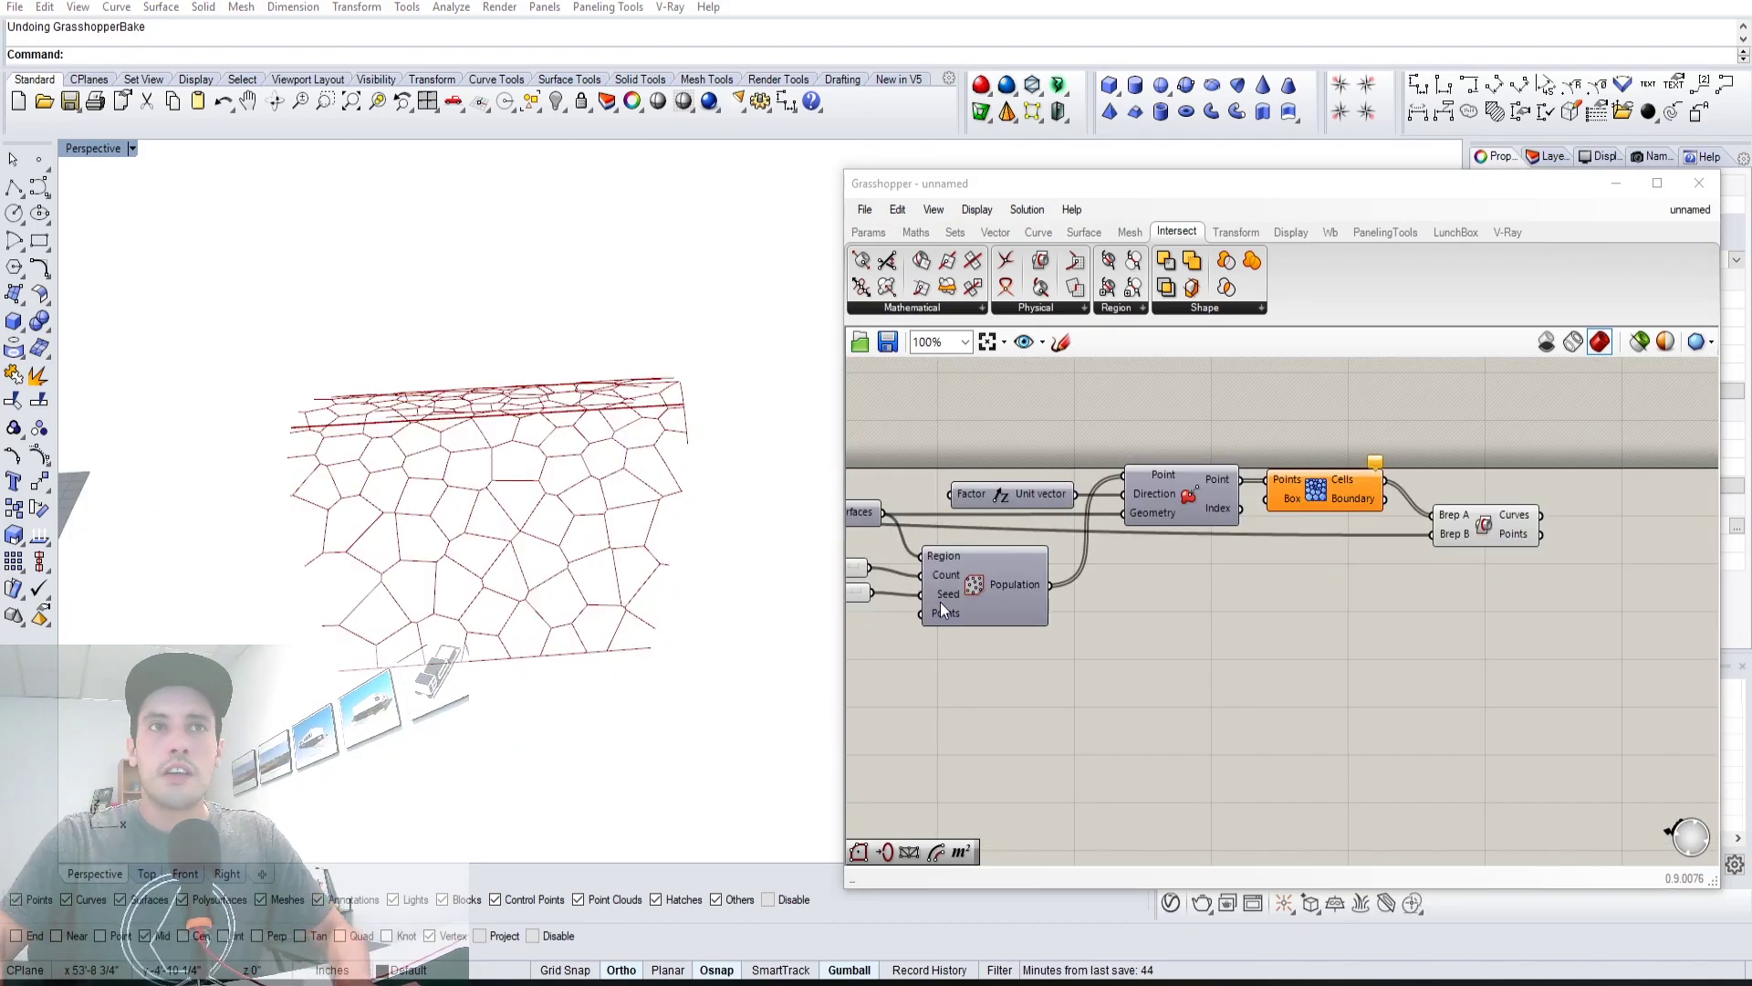
pyautogui.click(1481, 511)
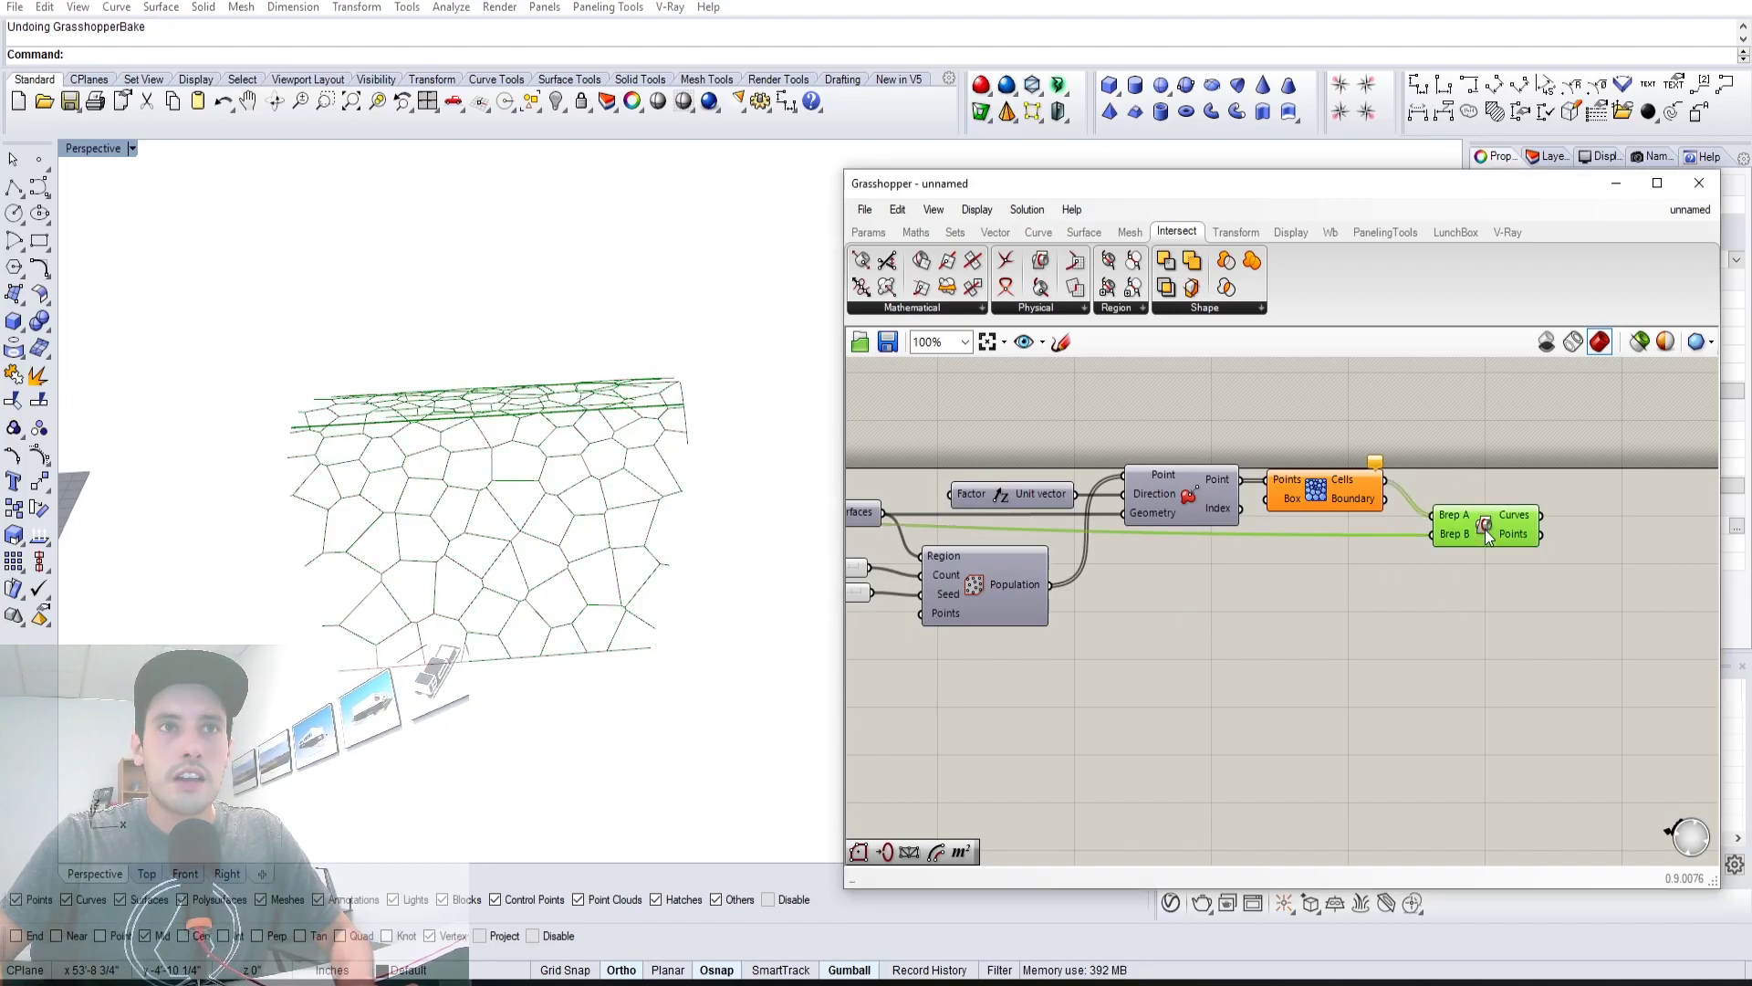
pyautogui.click(1194, 640)
# Turn on the preview of the Brep Edges component
pyautogui.moveTo(1128, 630); pyautogui.dragTo(1311, 627, button='right')
pyautogui.moveTo(865, 570); pyautogui.dragTo(1159, 578, button='right')
pyautogui.rightClick(1097, 557)
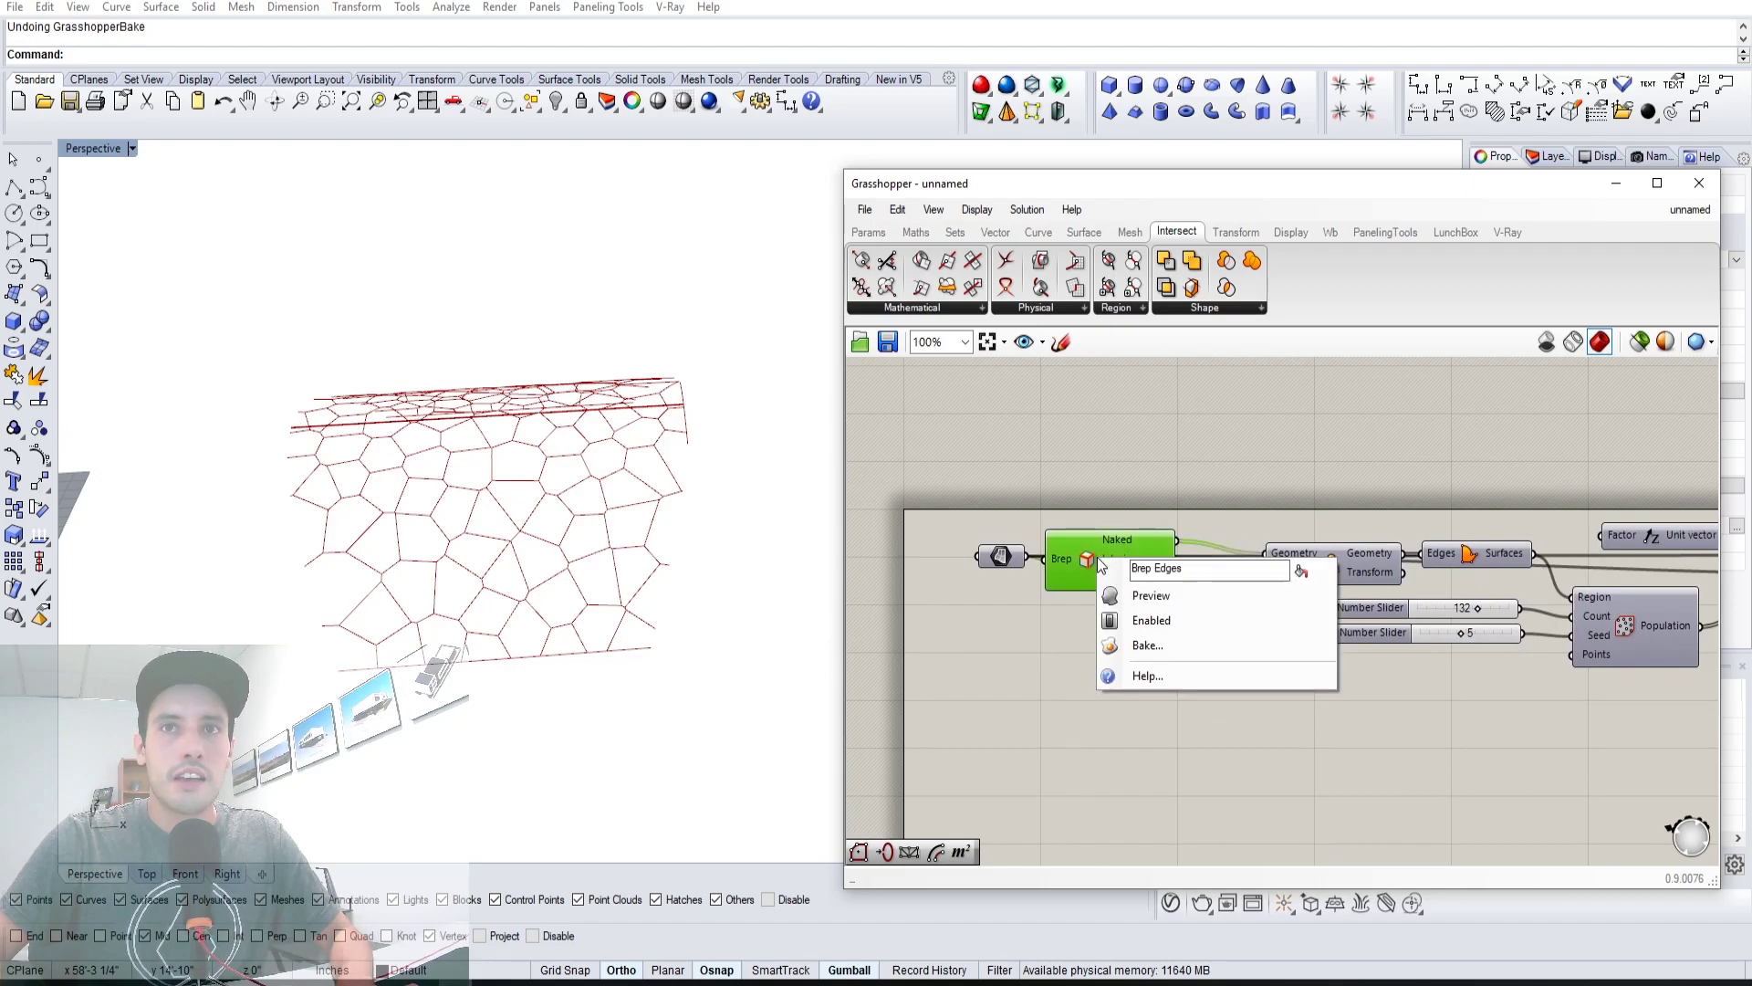
pyautogui.click(1131, 594)
# Examine how the Voronoi intersection curves meet the edges of the arched surface
pyautogui.moveTo(727, 469); pyautogui.dragTo(693, 374, button='right')
pyautogui.click(1105, 456)
pyautogui.moveTo(477, 456); pyautogui.dragTo(465, 516, button='right')
pyautogui.scroll(10, 540, 434)
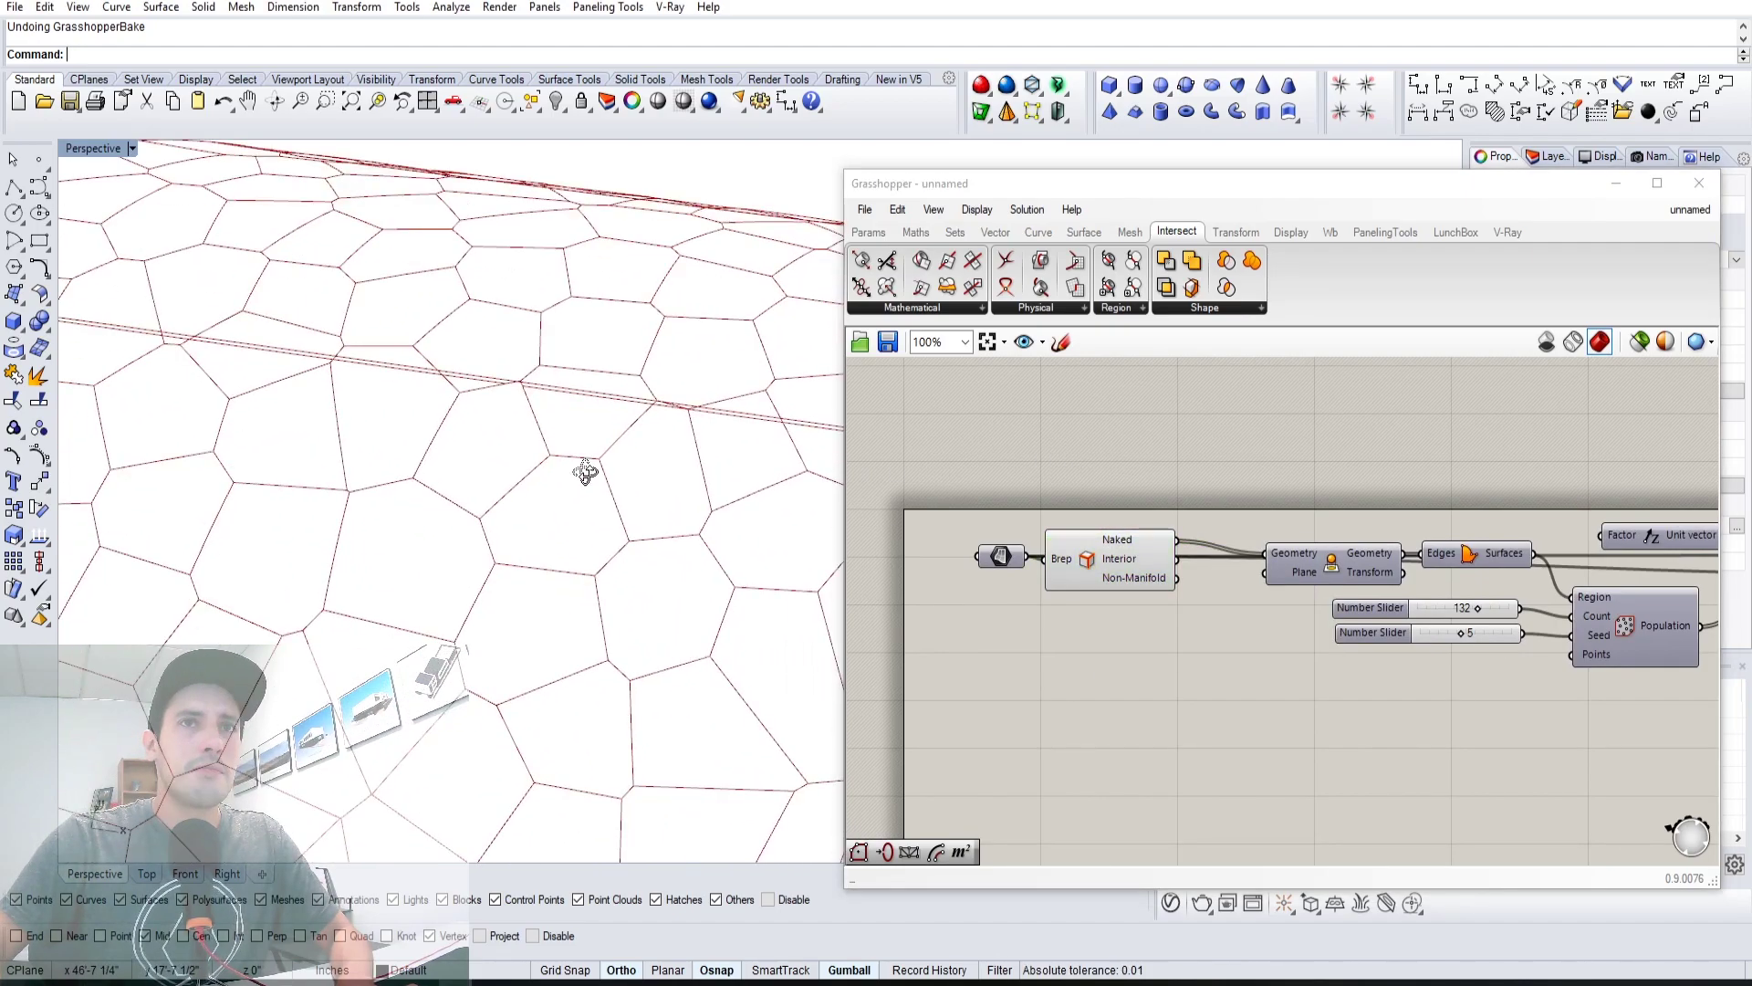
pyautogui.scroll(-8, 538, 422)
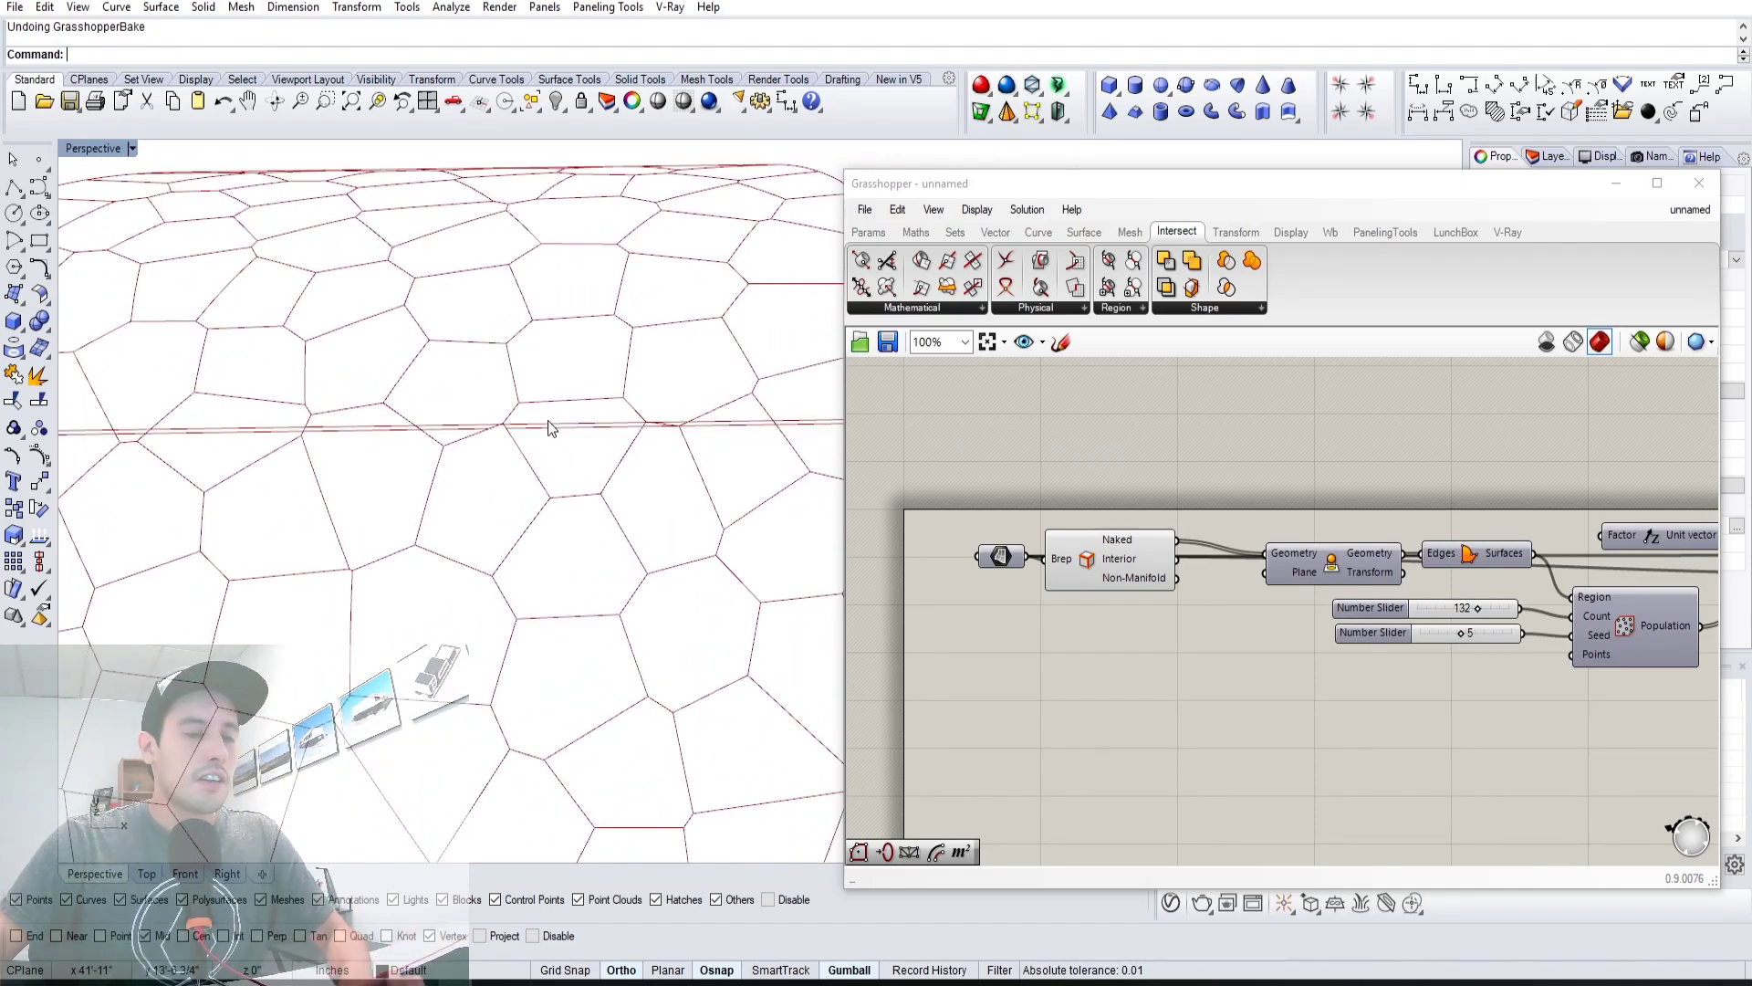
pyautogui.moveTo(504, 440); pyautogui.dragTo(441, 453, button='right')
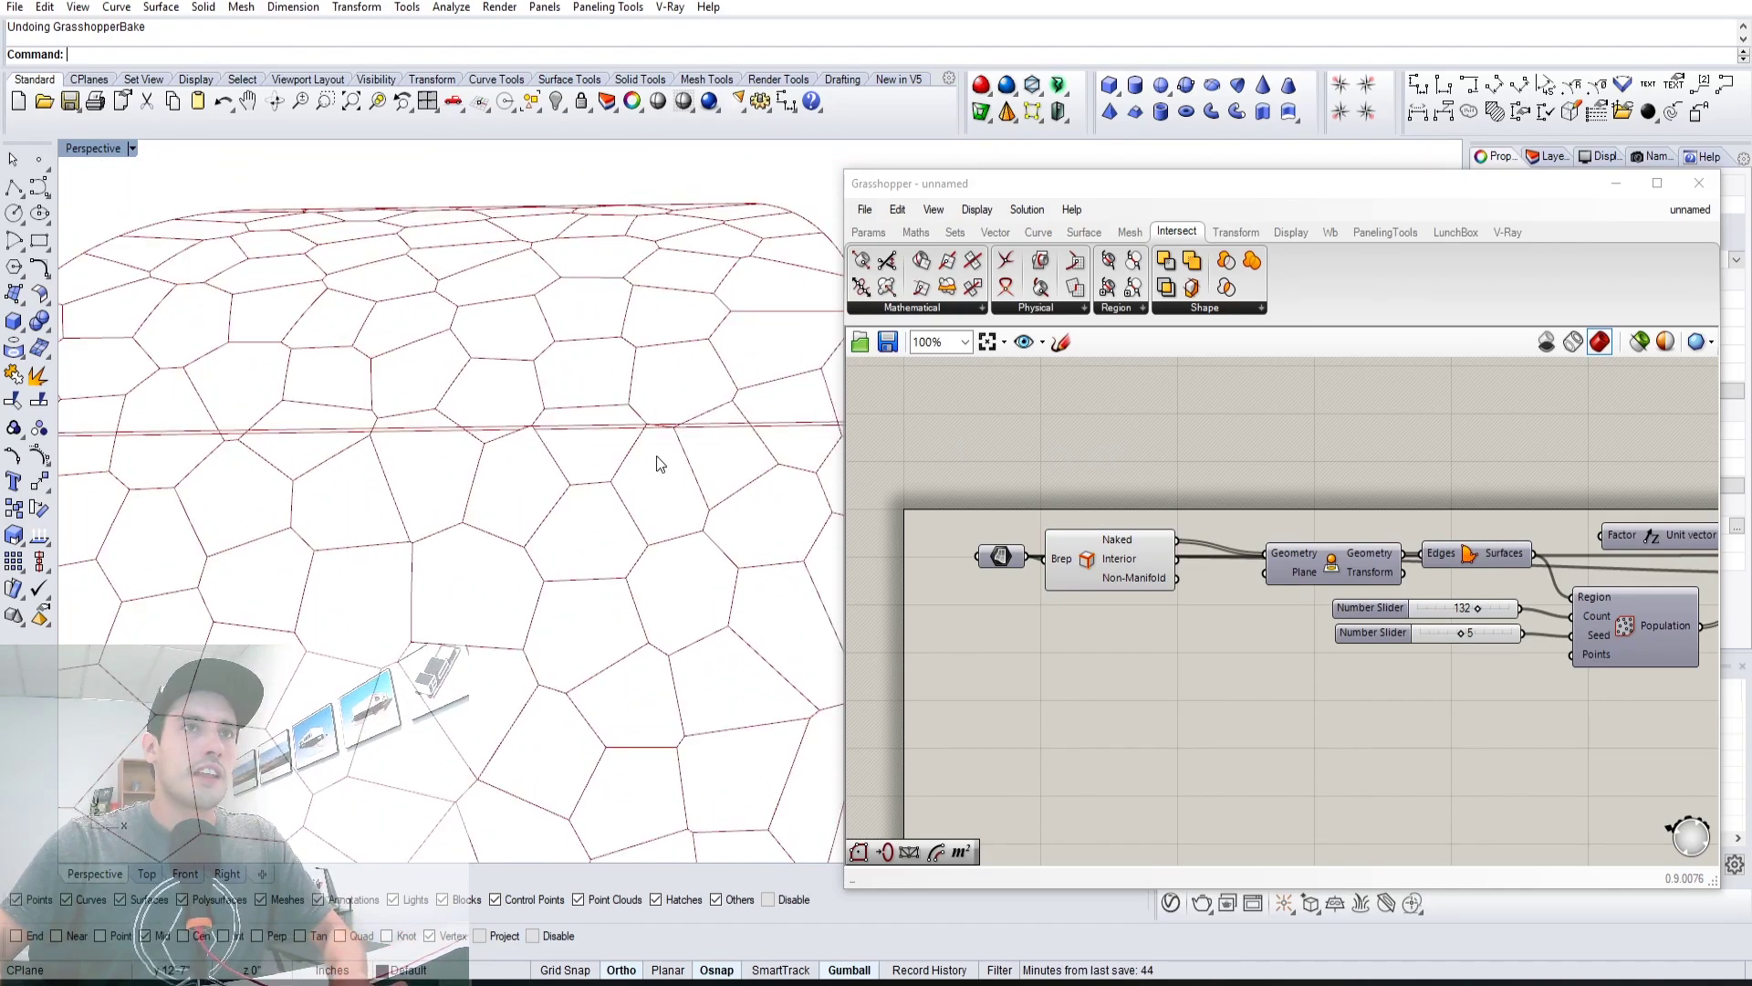
pyautogui.scroll(-5, 656, 458)
pyautogui.moveTo(641, 458); pyautogui.dragTo(522, 509, button='right')
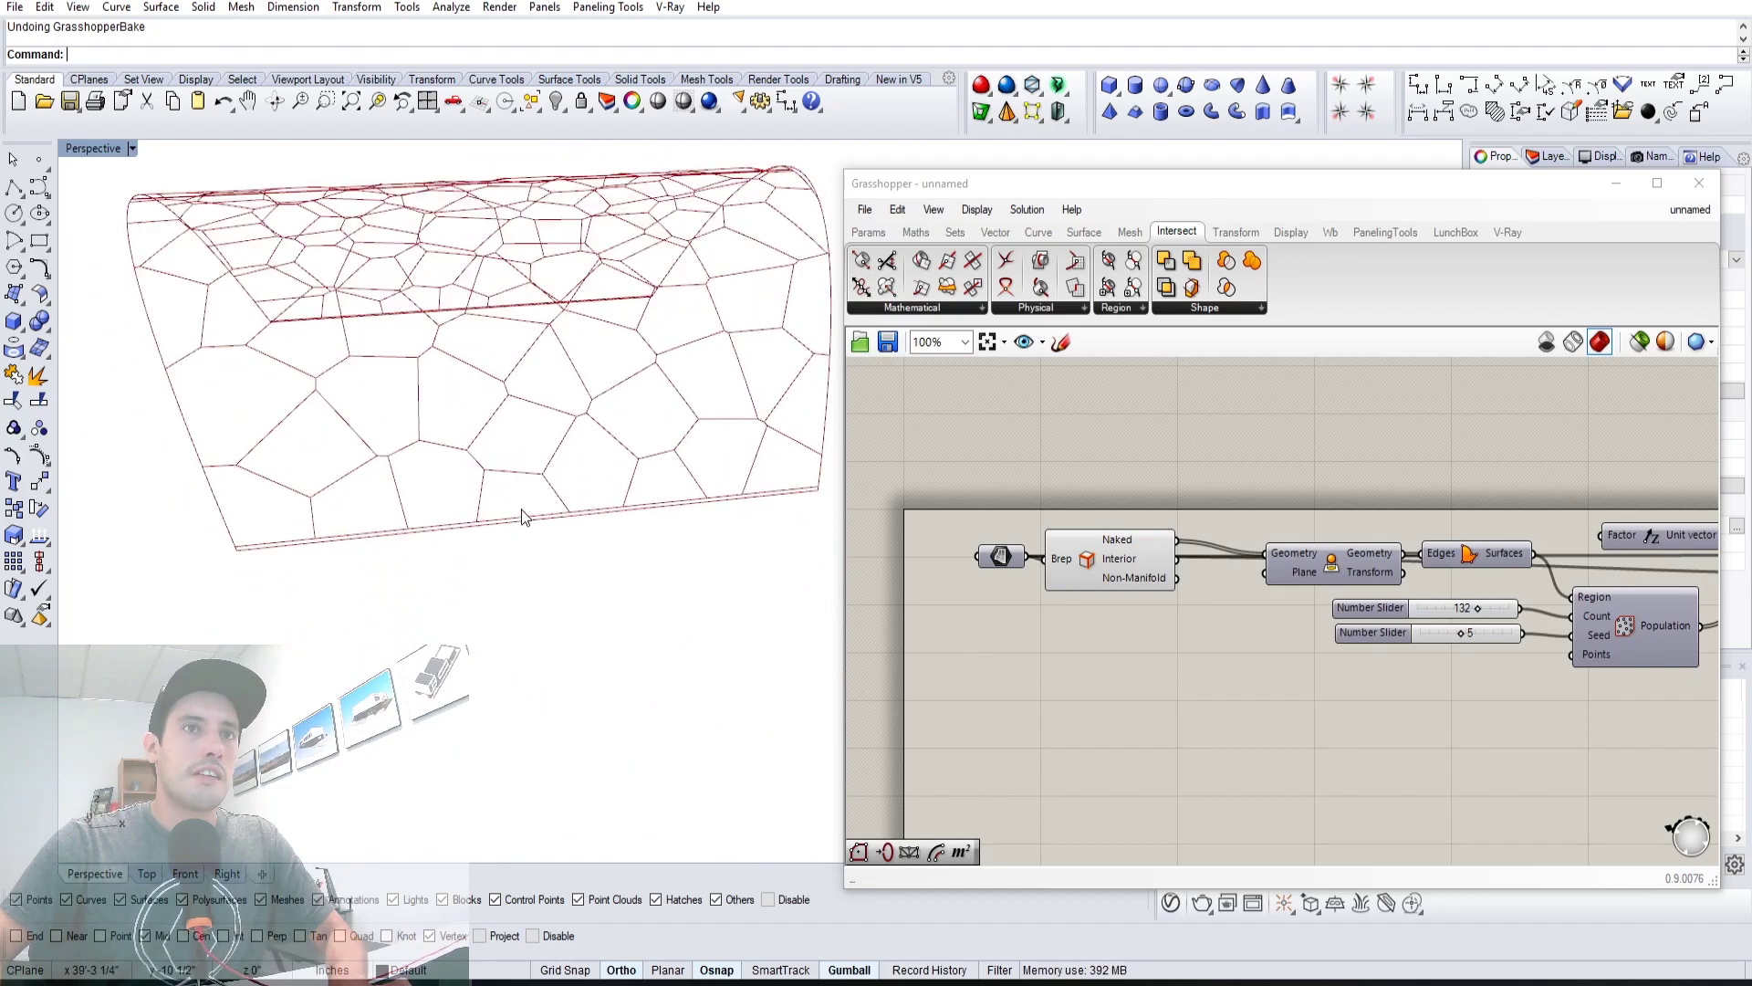
pyautogui.scroll(2, 534, 511)
# Turn the preview of Voronoi 3D back on and check its cells against the surface's edges
pyautogui.click(1349, 633)
pyautogui.scroll(-2, 1349, 633)
pyautogui.moveTo(1340, 664); pyautogui.dragTo(919, 654, button='right')
pyautogui.rightClick(1329, 558)
pyautogui.click(1378, 589)
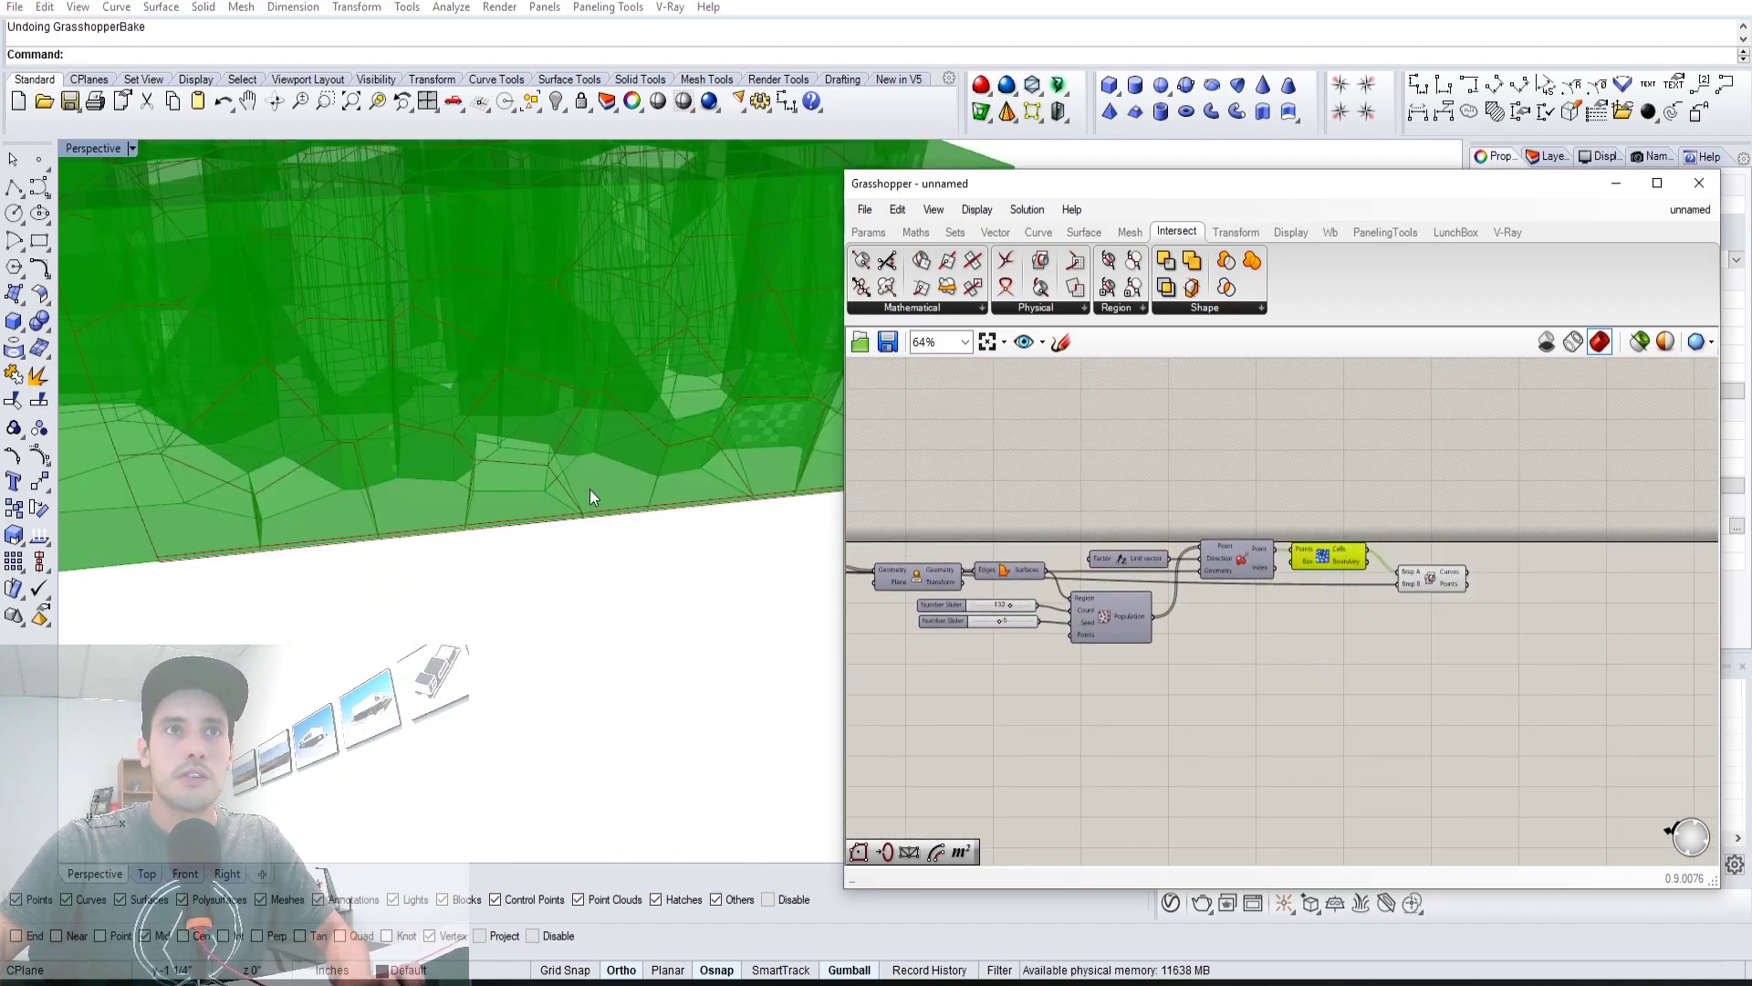
pyautogui.scroll(-5, 589, 489)
pyautogui.moveTo(590, 490); pyautogui.dragTo(477, 607, button='right')
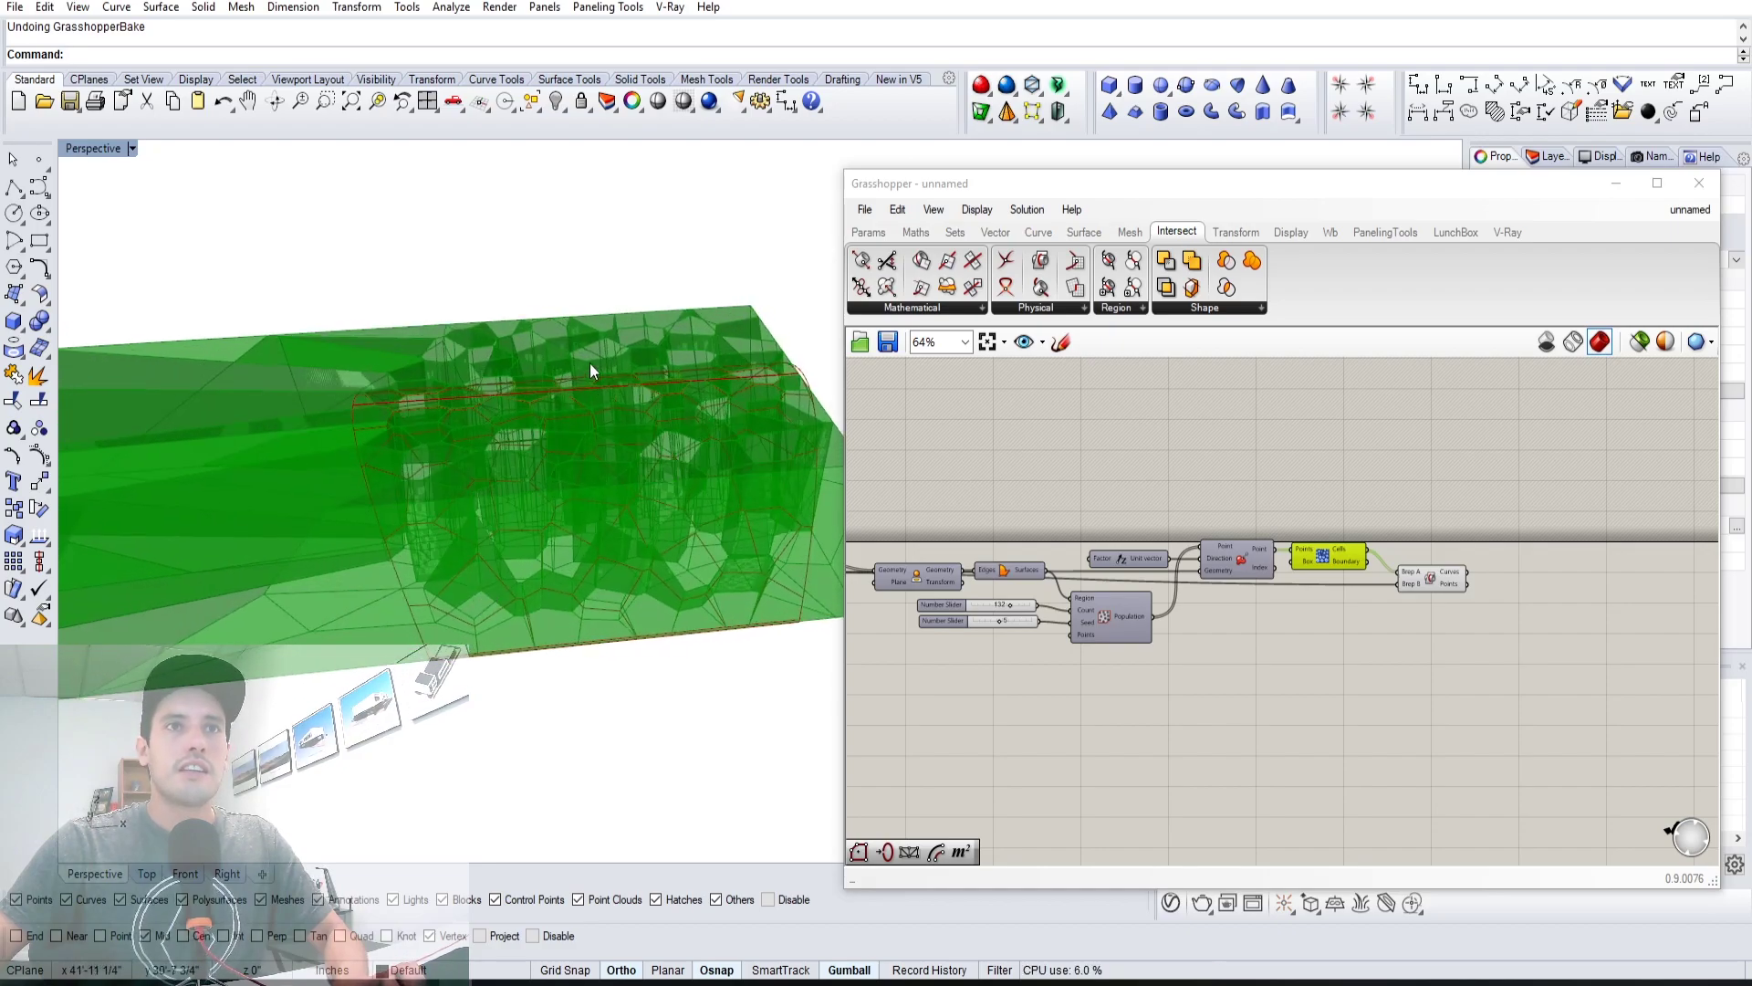
pyautogui.scroll(5, 392, 437)
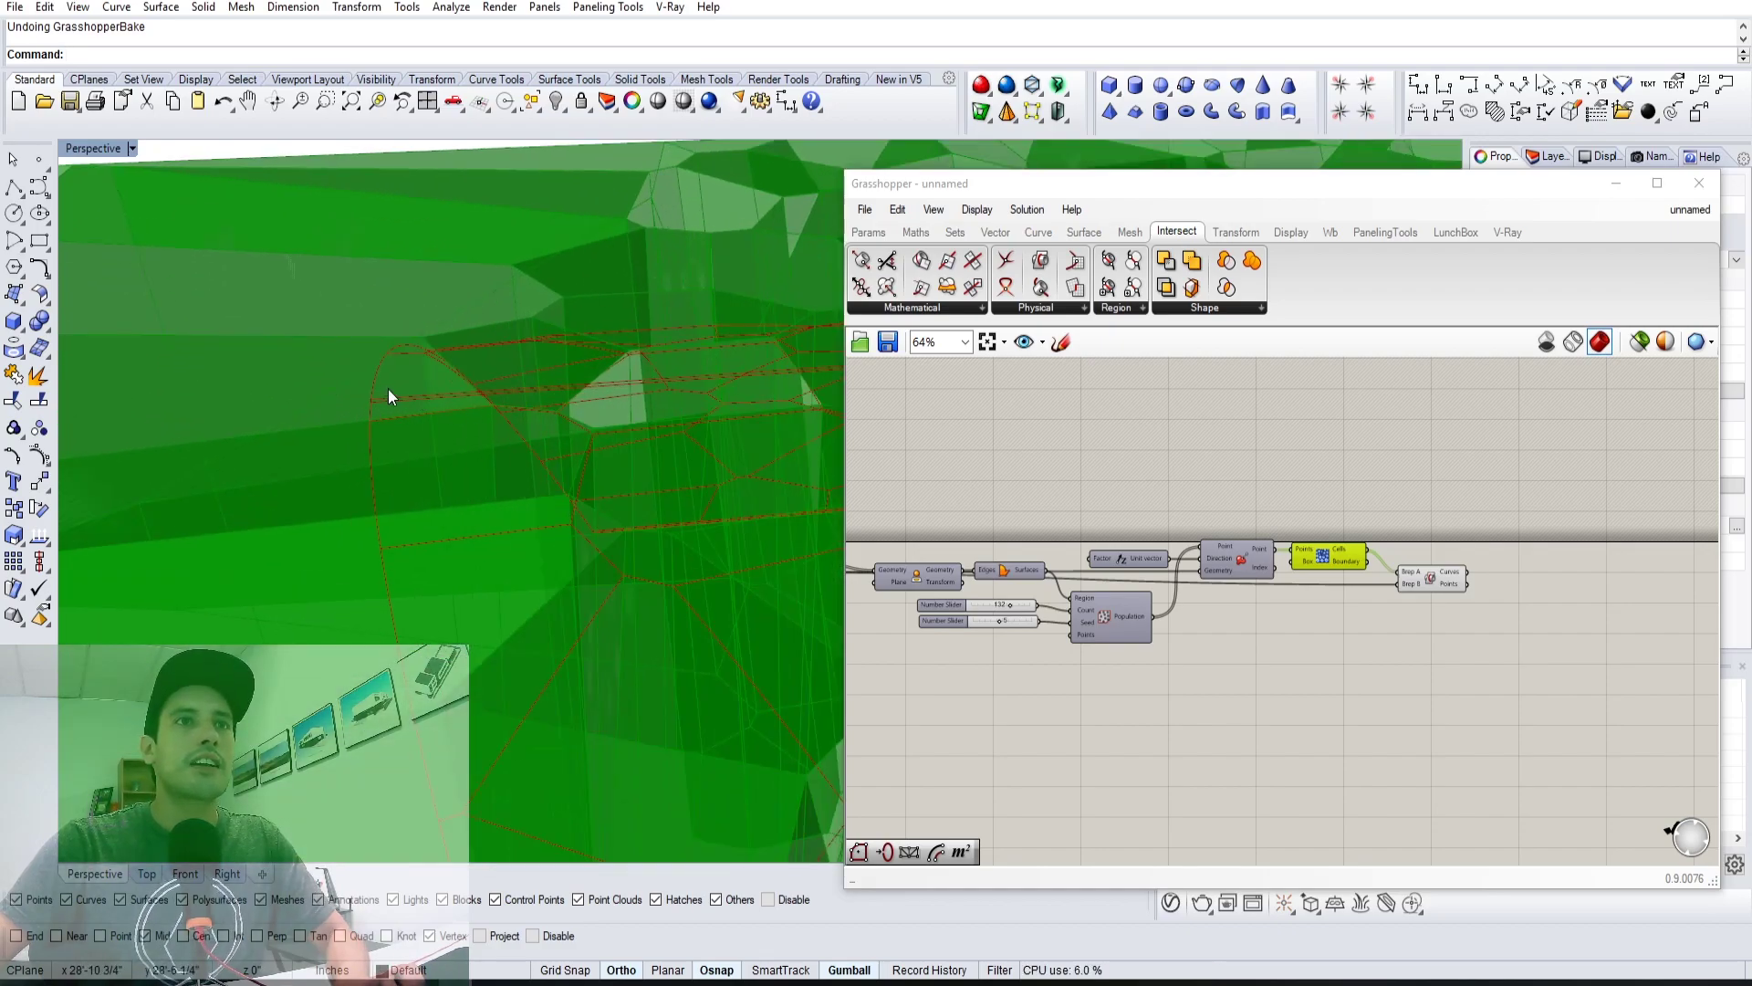
pyautogui.scroll(-5, 482, 409)
pyautogui.click(1113, 659)
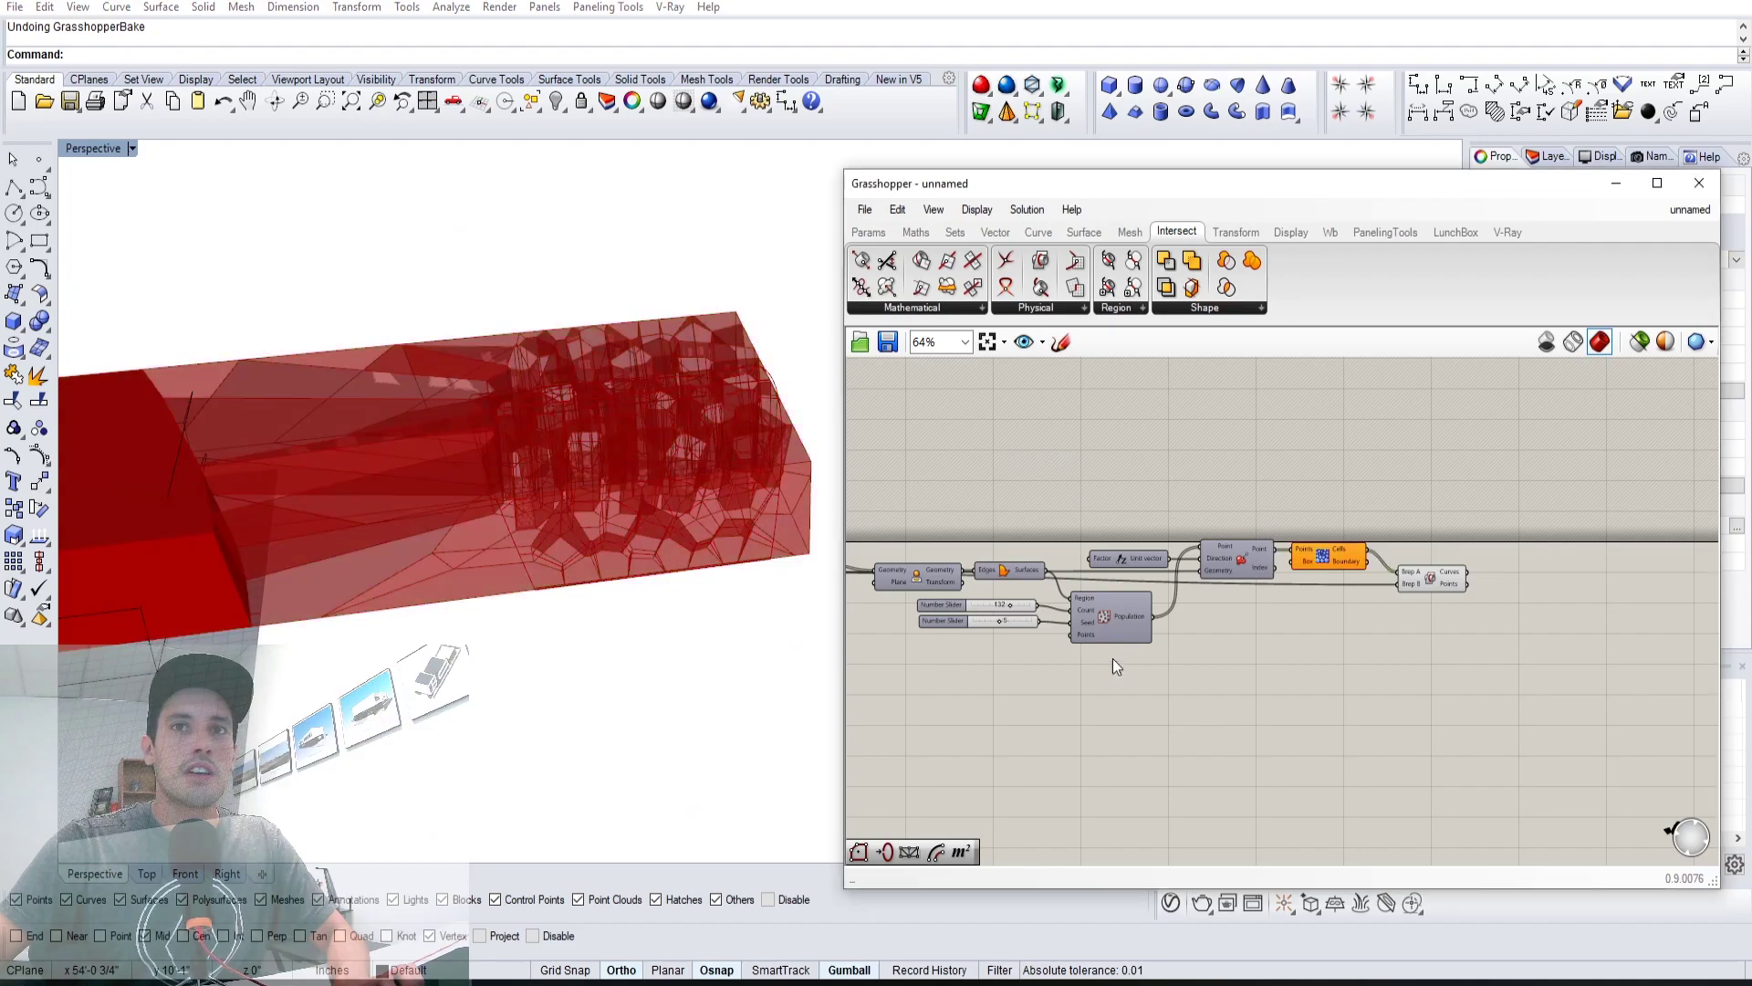
# Add a Box parameter below Project Point and connect the original Surface parameter to it
pyautogui.doubleClick(1224, 699)
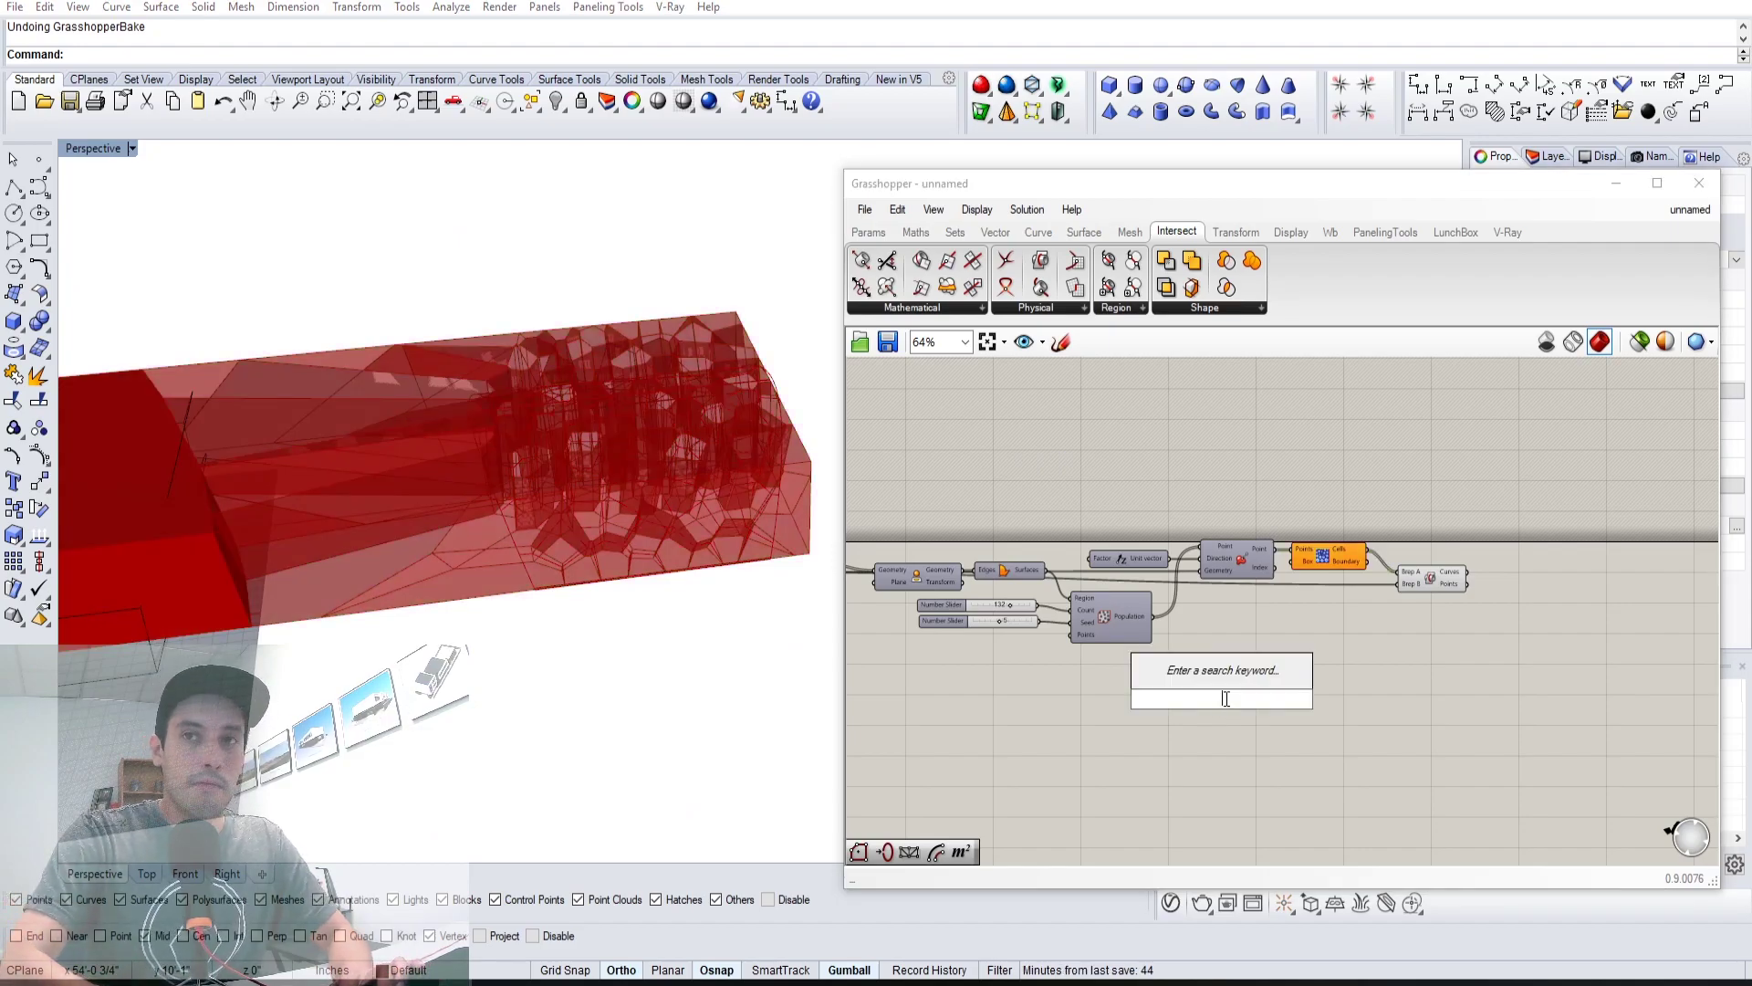
pyautogui.write('box')
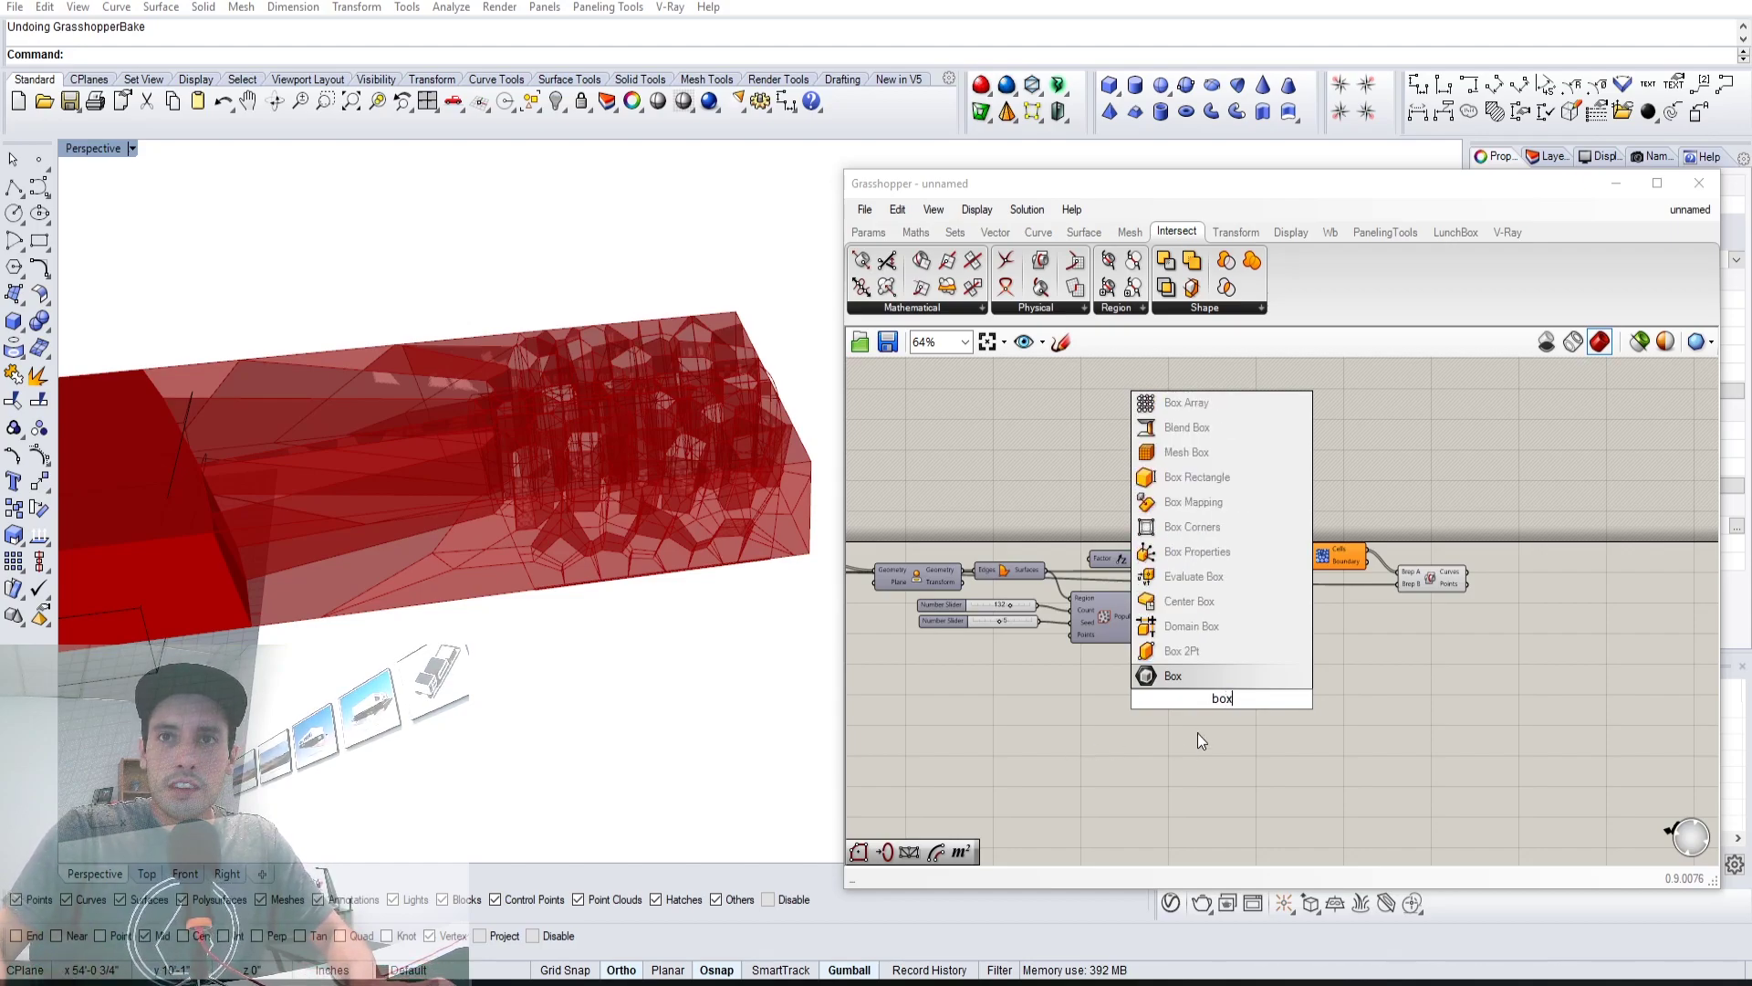
pyautogui.click(1208, 676)
pyautogui.moveTo(1104, 726); pyautogui.dragTo(1330, 719, button='right')
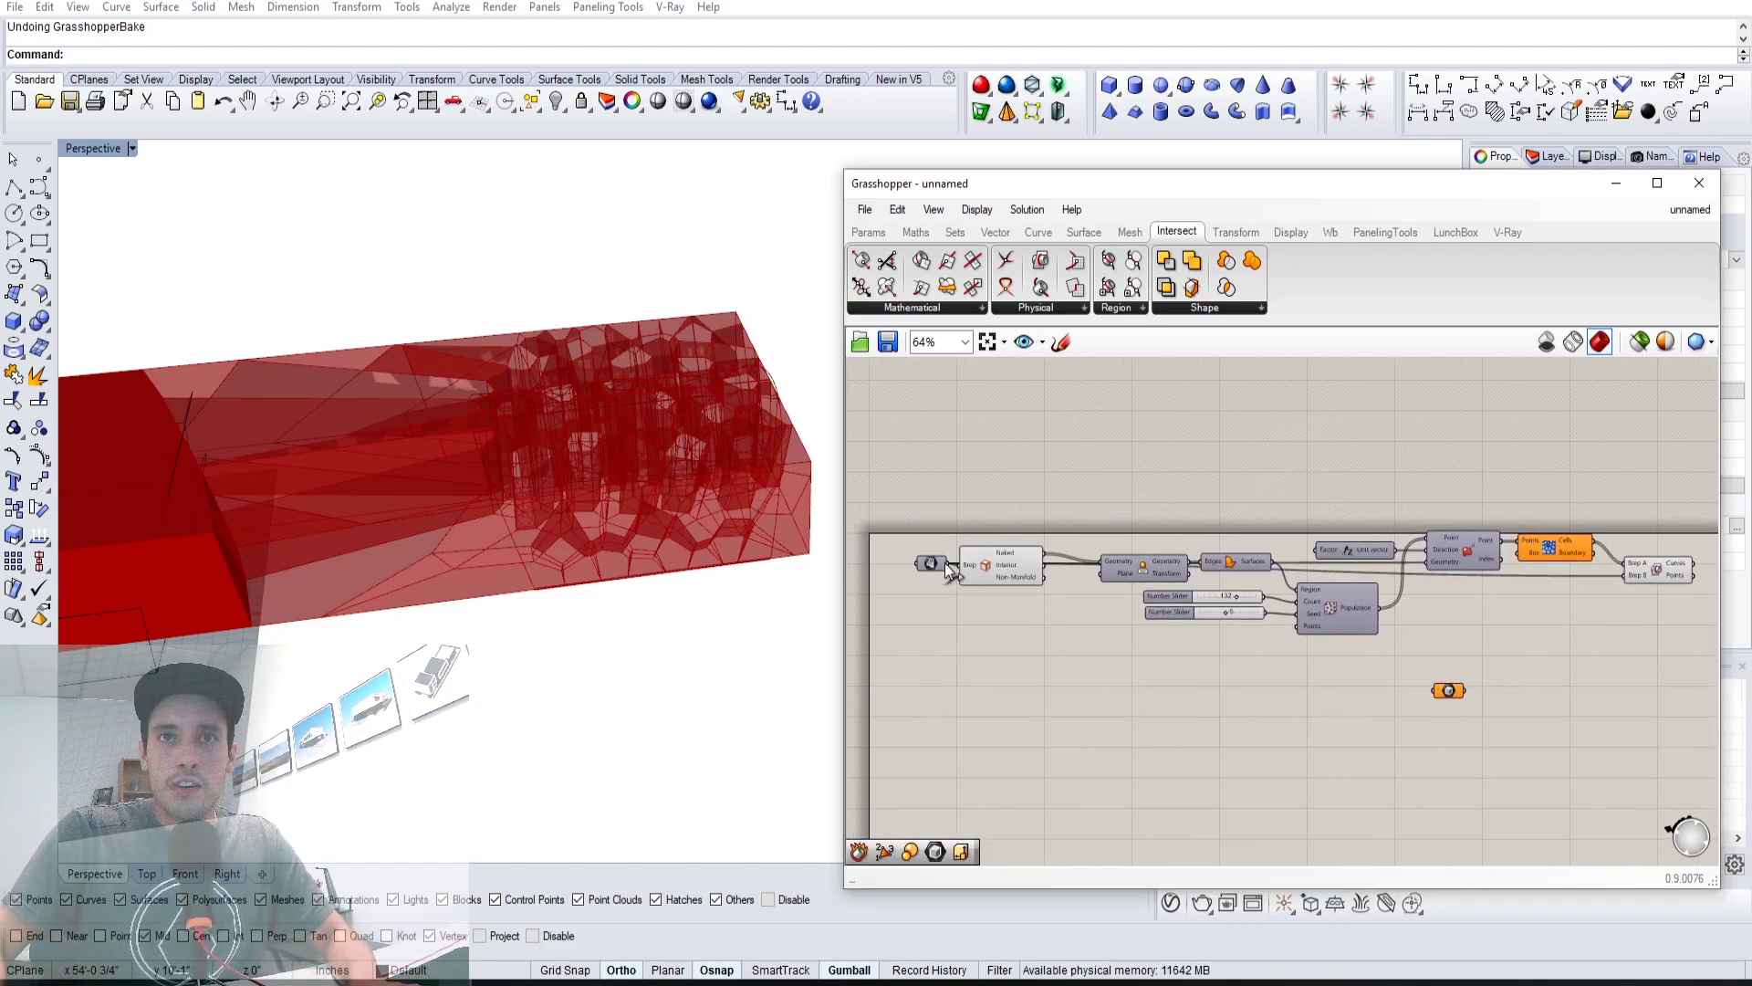
pyautogui.moveTo(944, 562); pyautogui.dragTo(1434, 691)
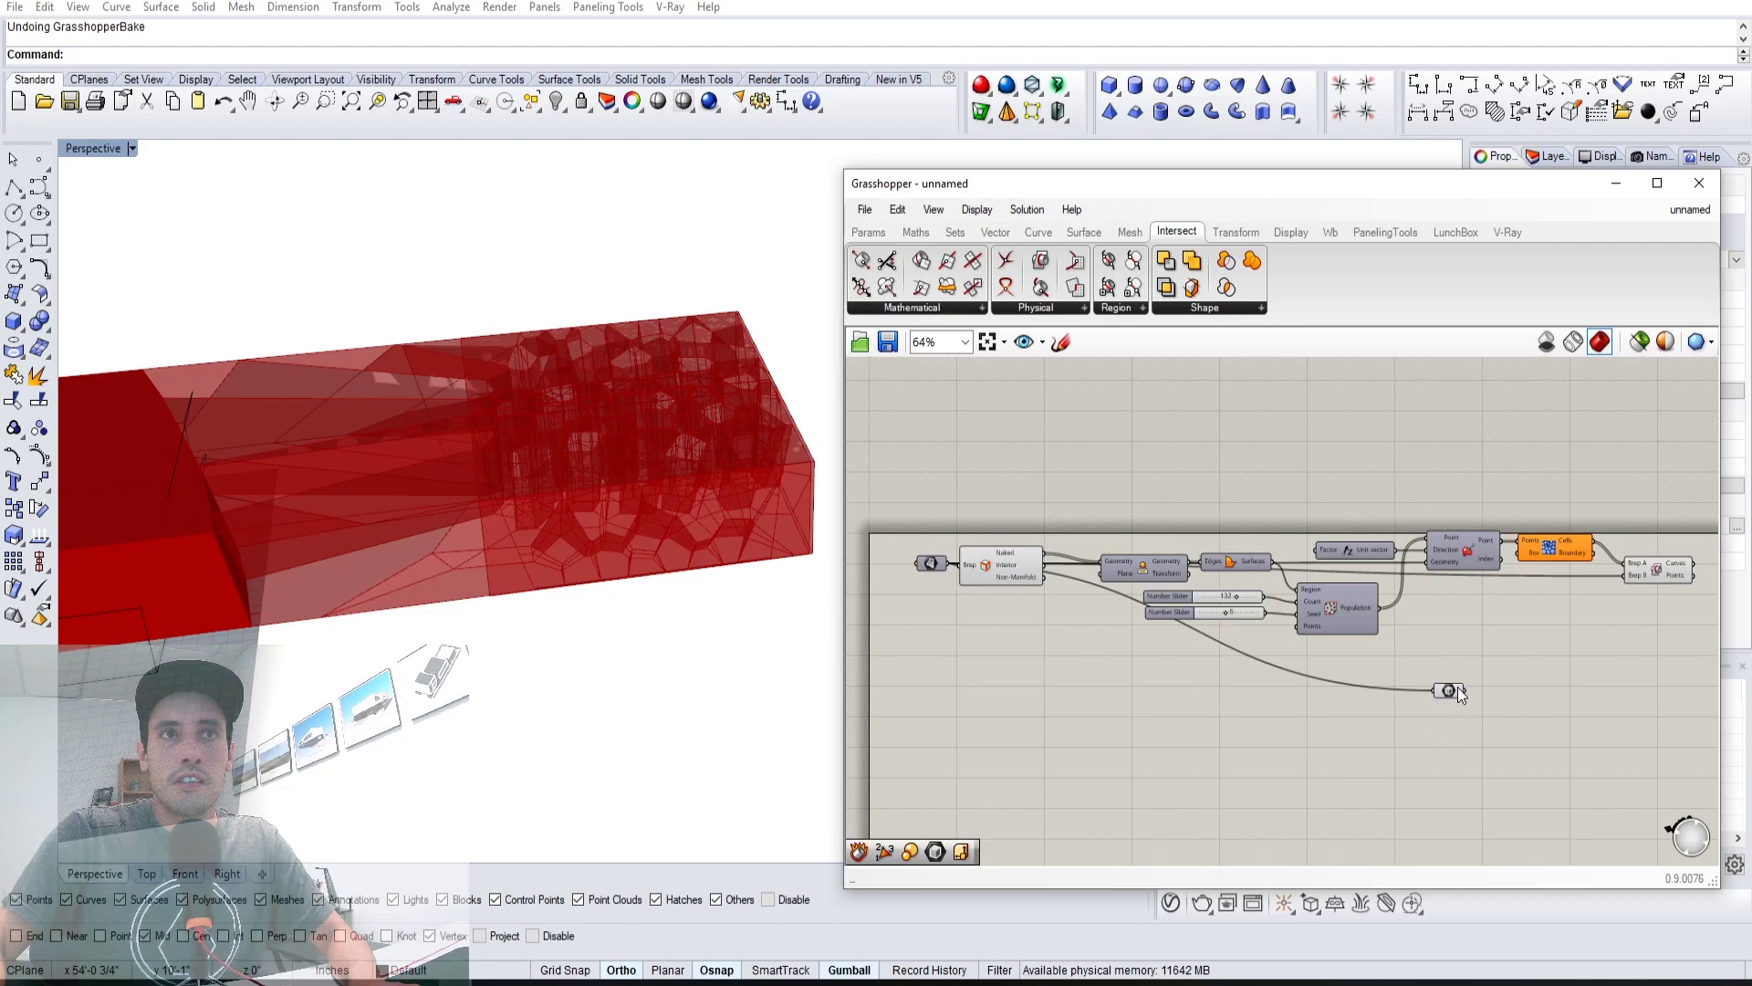
# Reposition the Box parameter, add an Area component after it and connect the box to the Geometry input
pyautogui.moveTo(1448, 688); pyautogui.dragTo(1339, 680)
pyautogui.click(1460, 676)
pyautogui.scroll(3, 1459, 674)
pyautogui.doubleClick(1441, 679)
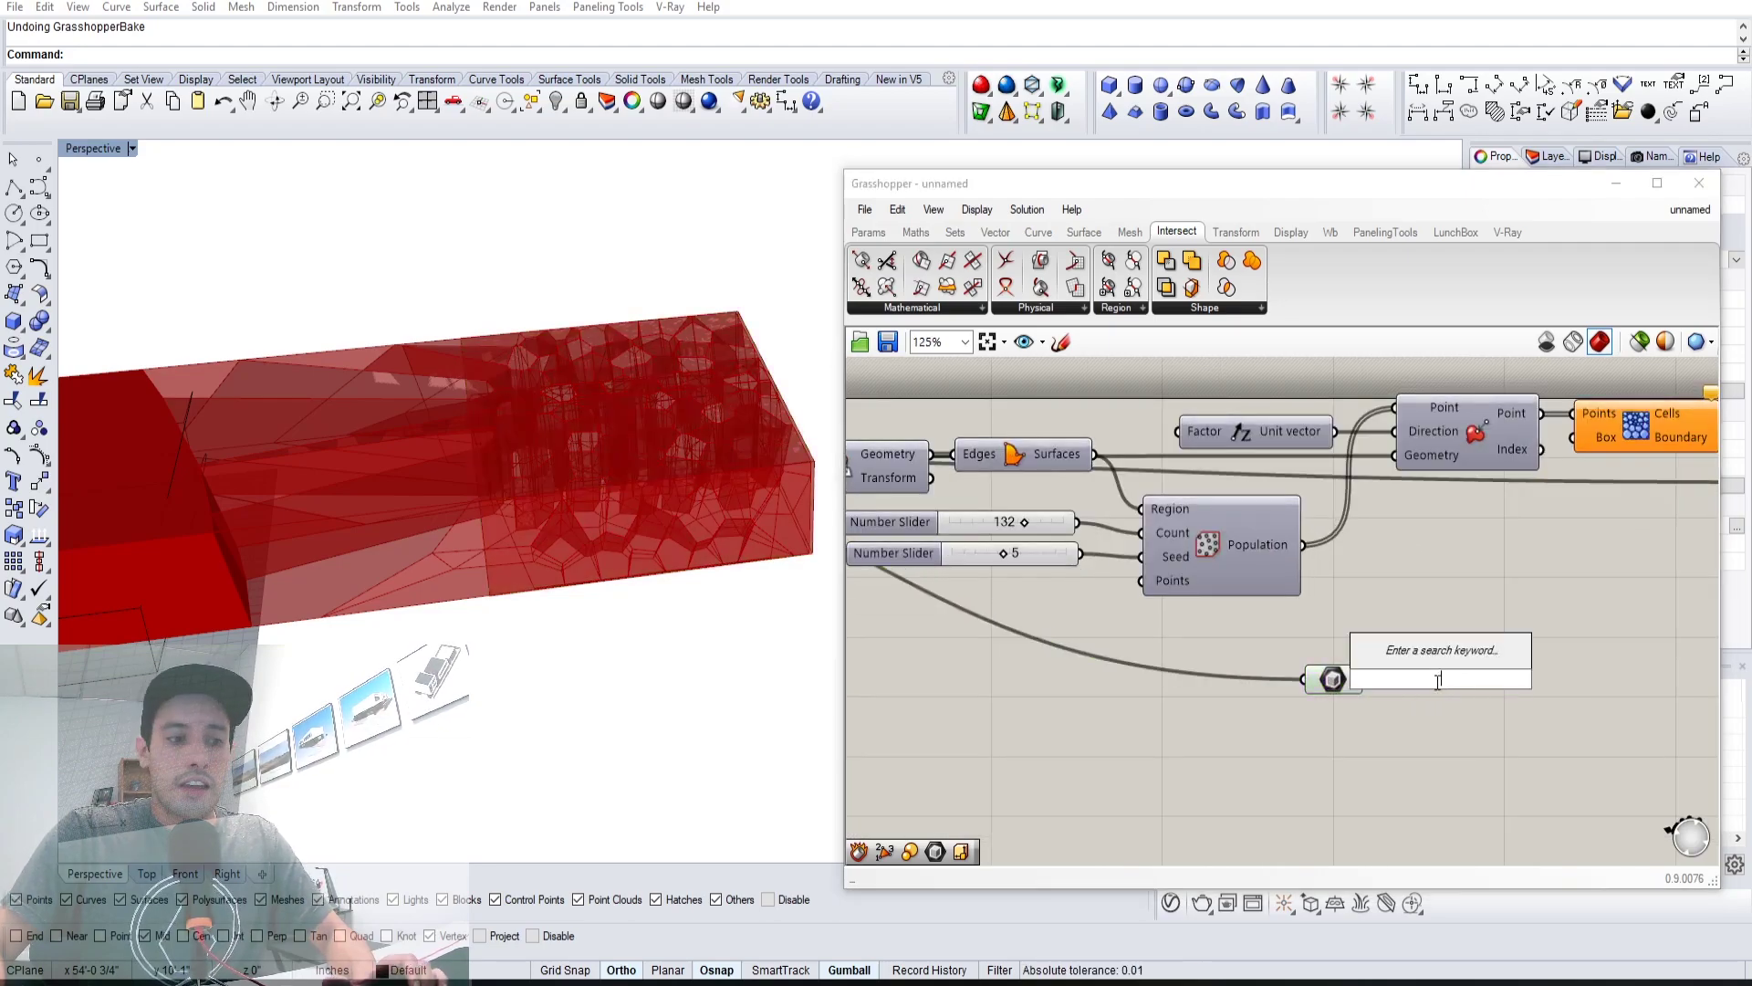
pyautogui.write('area')
pyautogui.click(1394, 656)
pyautogui.scroll(-1, 1374, 679)
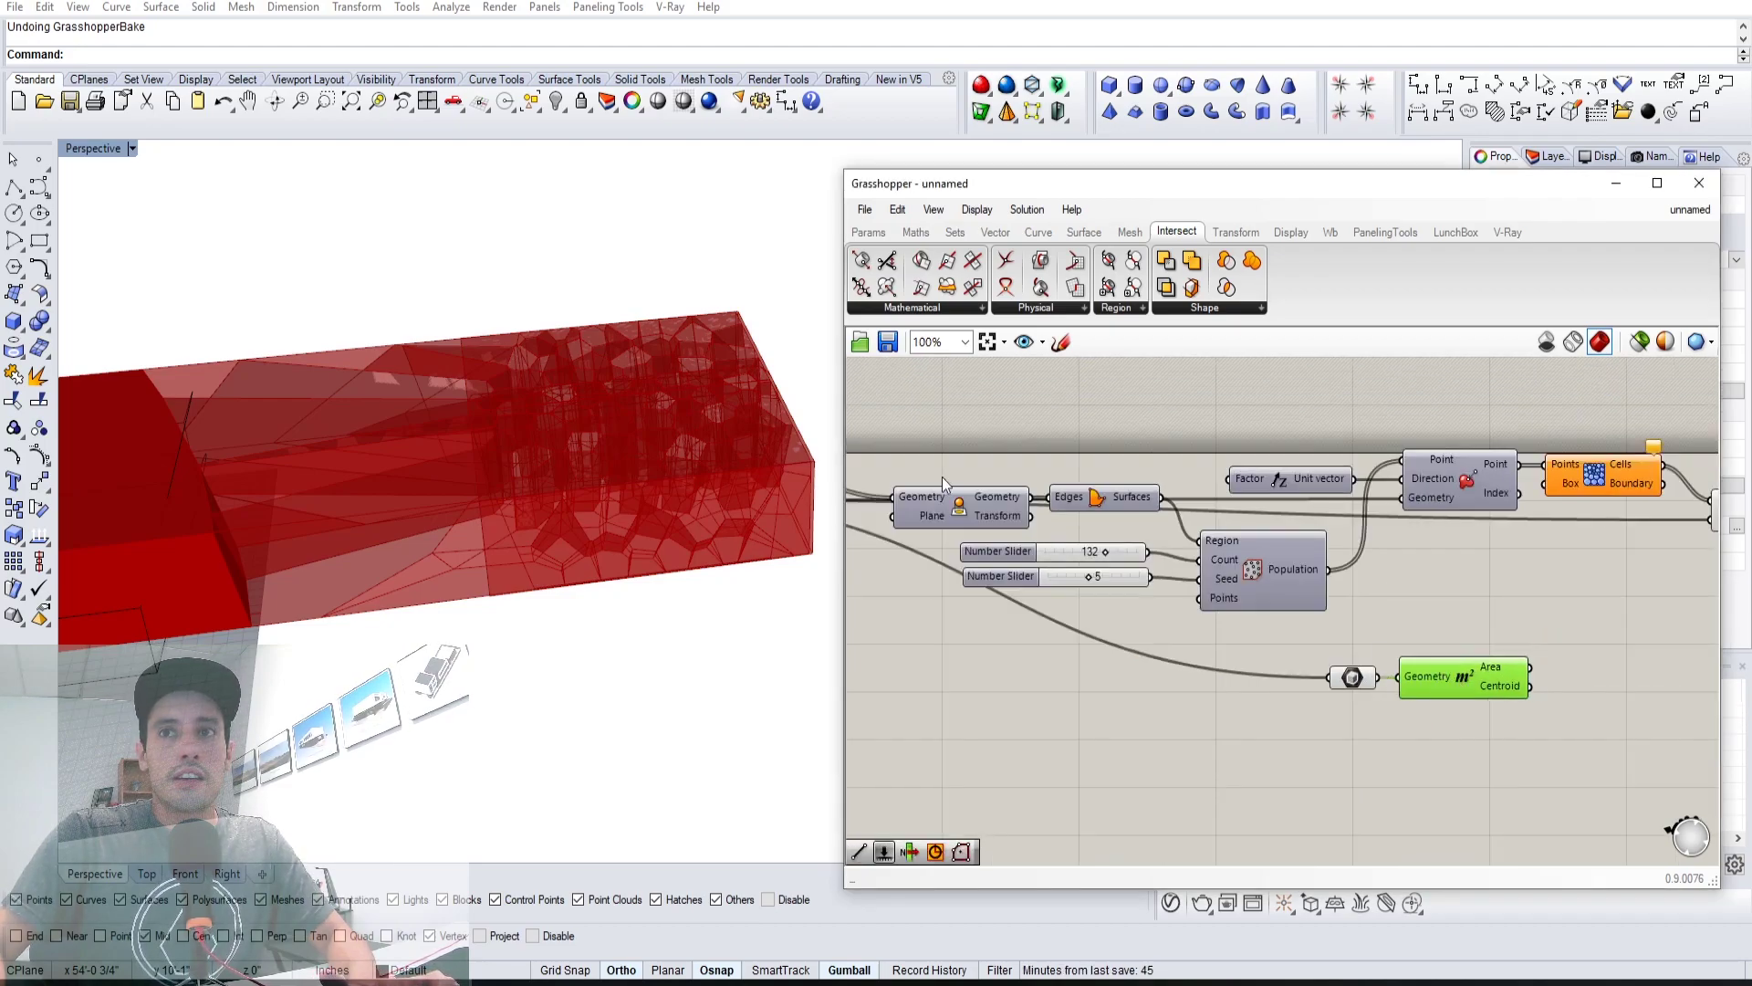
# Add a Scale component after Area, connecting the box to its Geometry input and the centroid to its Center input
pyautogui.moveTo(1479, 654); pyautogui.dragTo(1326, 634, button='right')
pyautogui.doubleClick(1453, 650)
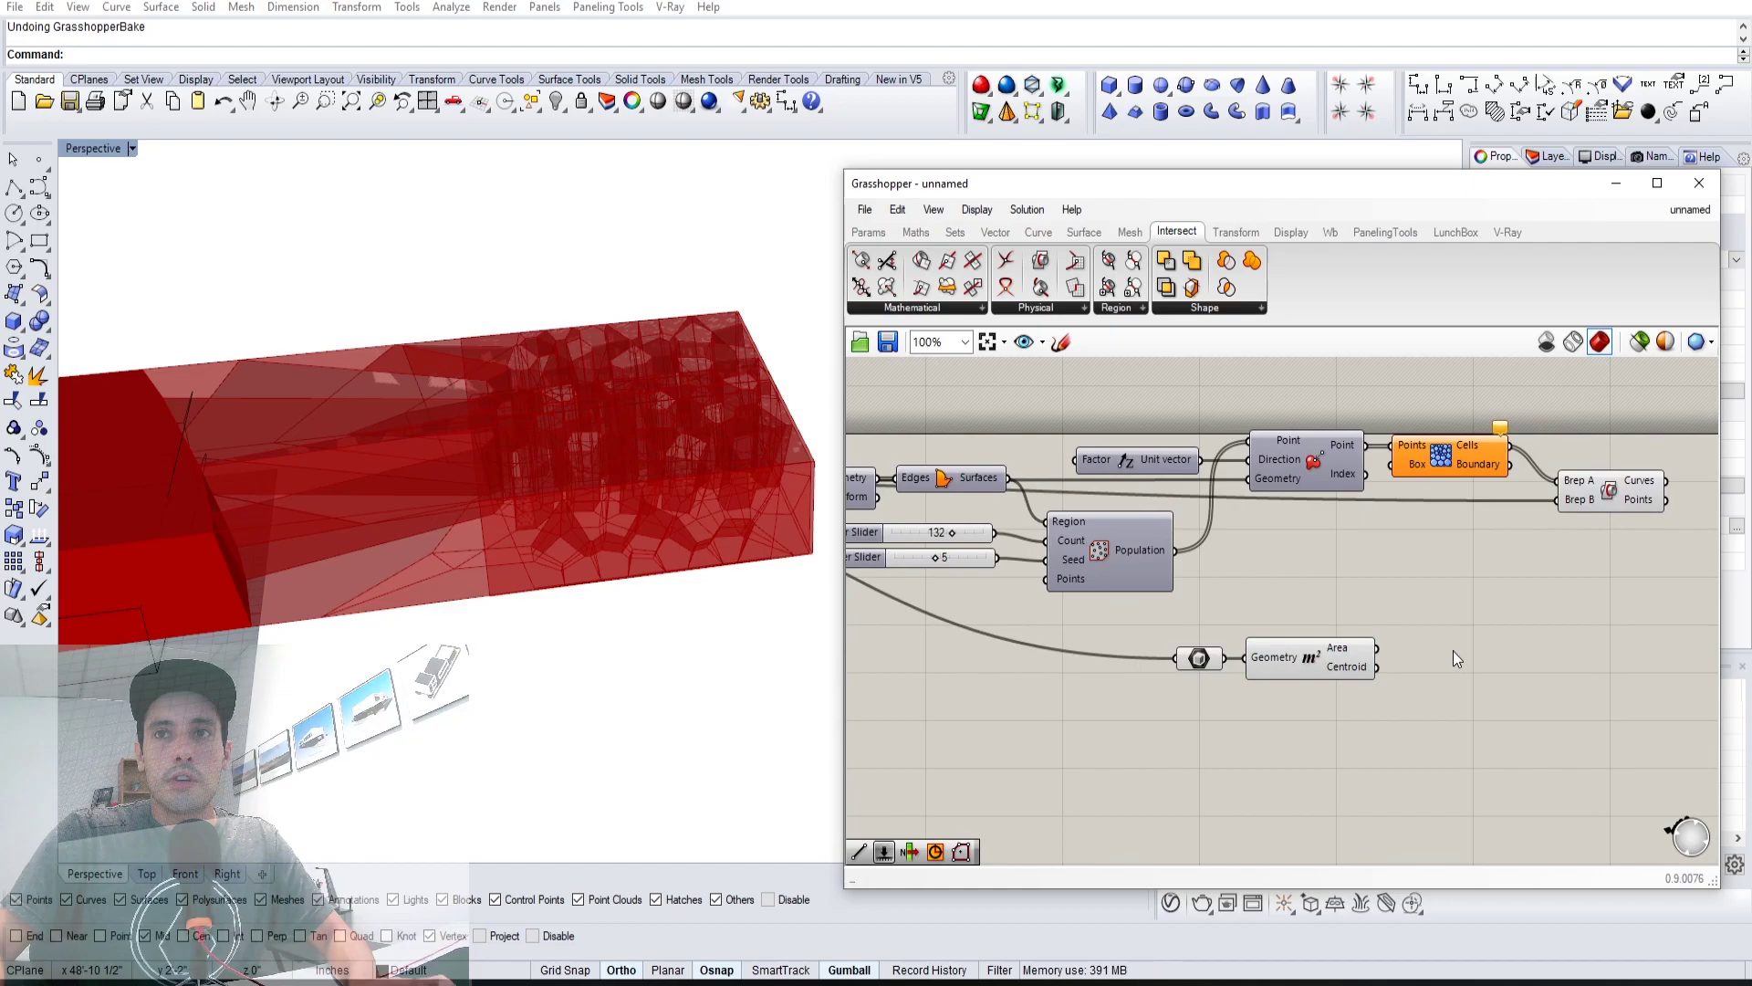
pyautogui.write('scale')
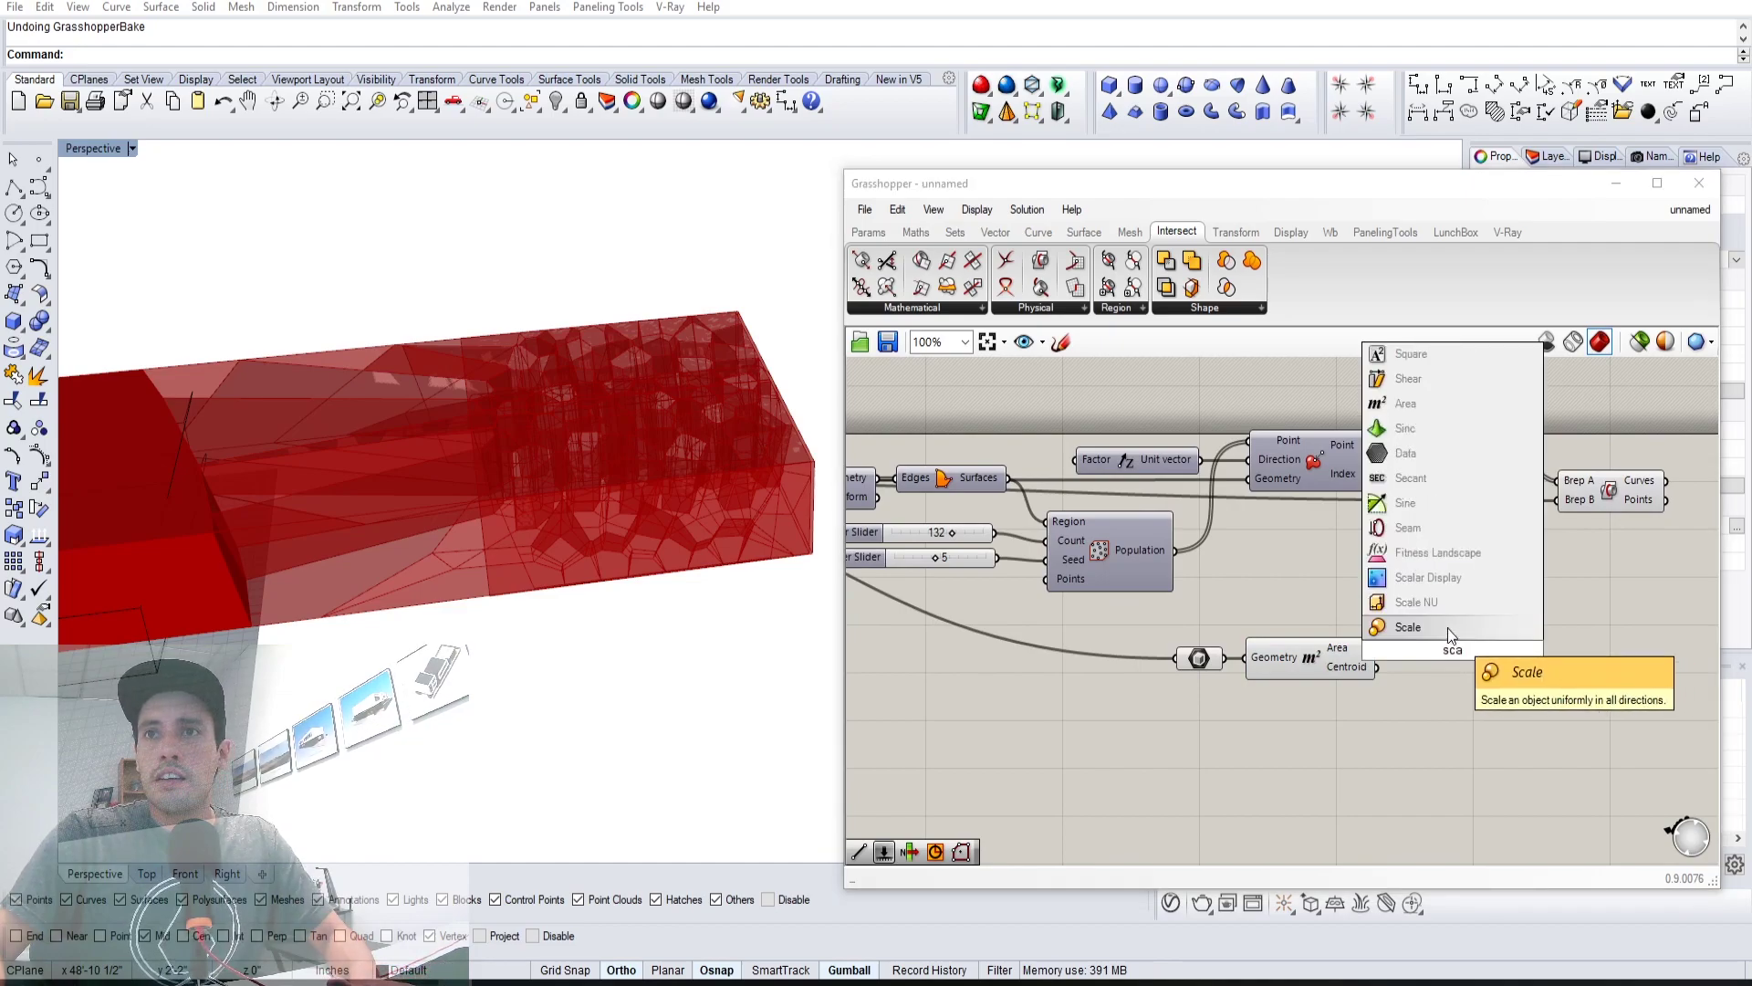
pyautogui.click(1448, 628)
pyautogui.moveTo(1484, 620); pyautogui.dragTo(1449, 715)
# Add a number slider set to 1.5, connect it to Scale's Factor input and check the enlarged box around the cells
pyautogui.doubleClick(1280, 741)
pyautogui.write('1.5')
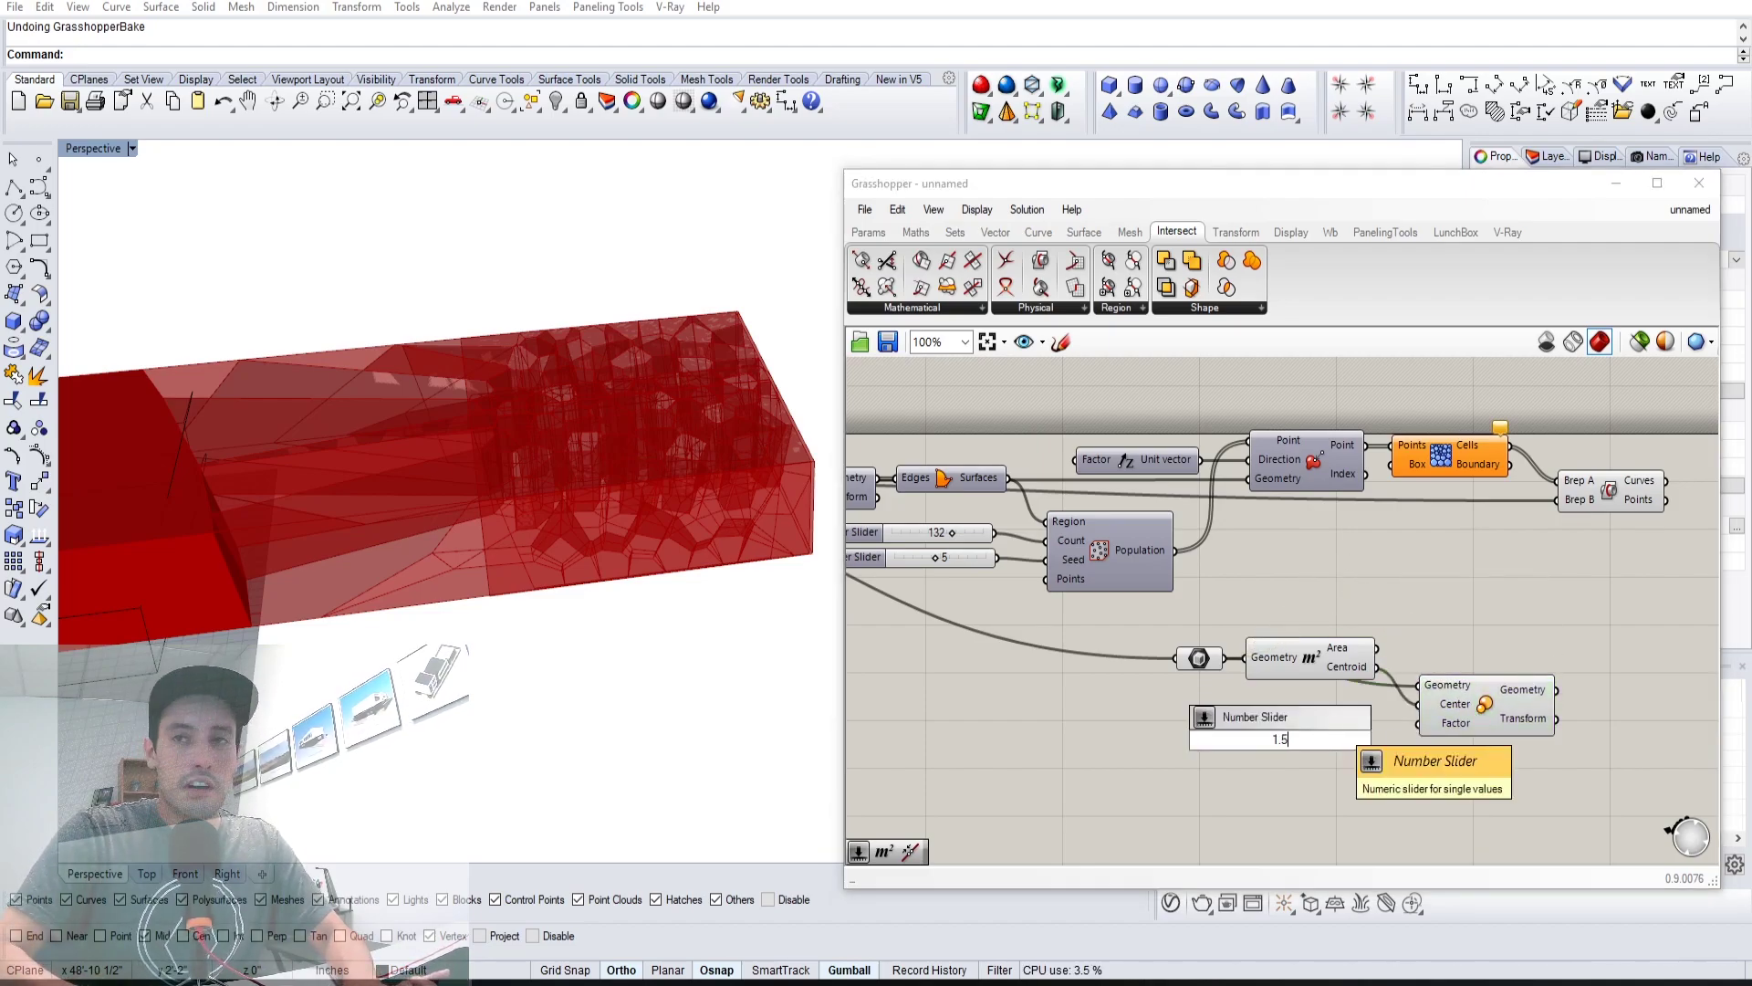
pyautogui.press('Return')
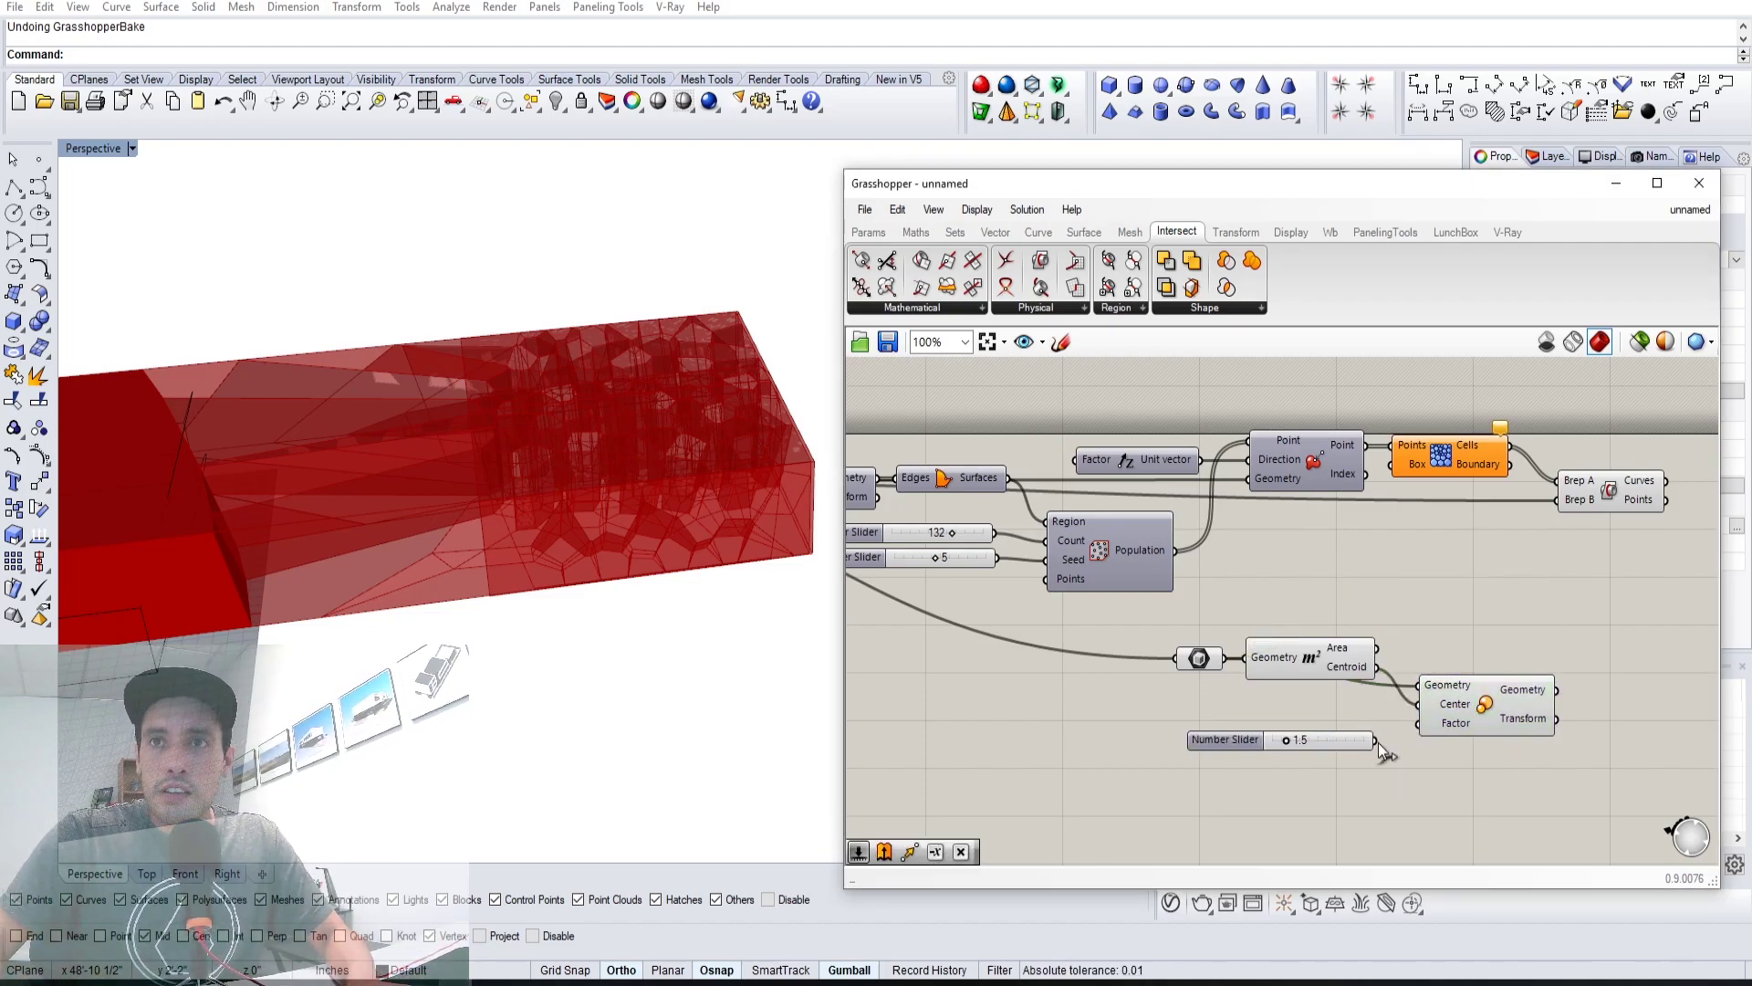
pyautogui.moveTo(1375, 739); pyautogui.dragTo(1417, 723)
pyautogui.click(1485, 703)
pyautogui.moveTo(498, 401); pyautogui.dragTo(474, 396, button='right')
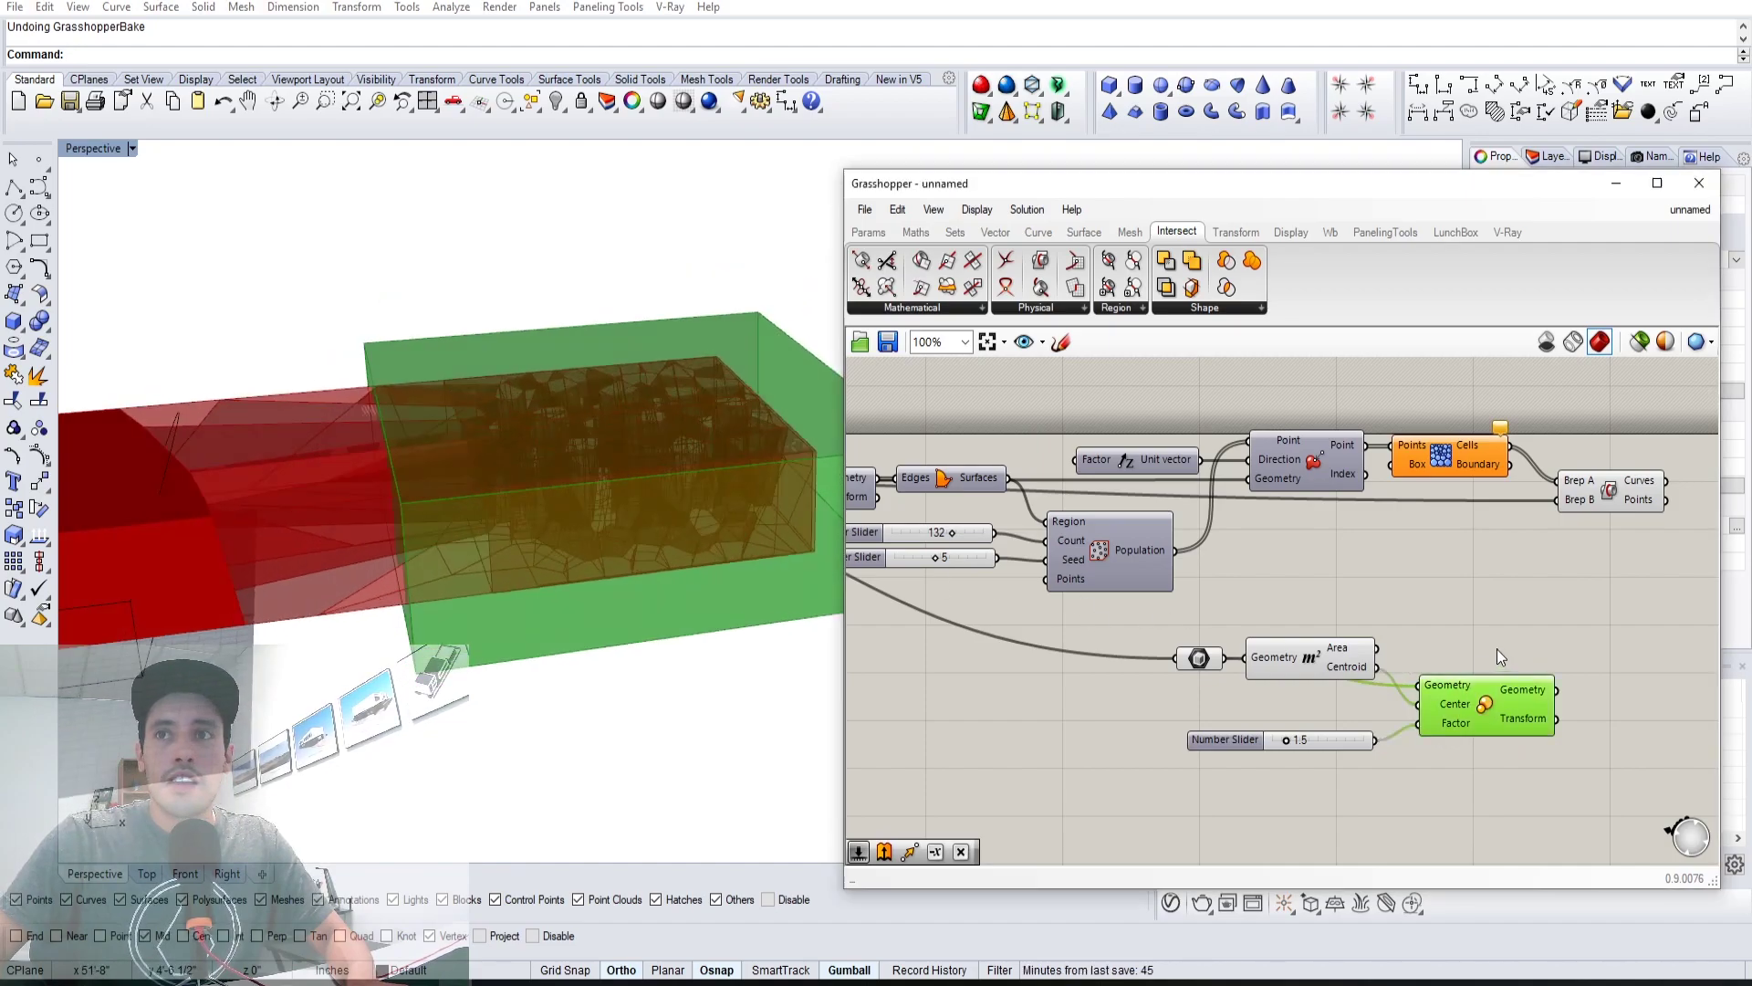
# Move Voronoi 3D and the Brep intersection component further along the canvas and connect the scaled box geometry to Voronoi 3D's Box input
pyautogui.click(1679, 597)
pyautogui.moveTo(1683, 595); pyautogui.dragTo(1465, 617, button='right')
pyautogui.moveTo(1470, 615); pyautogui.dragTo(1228, 447)
pyautogui.moveTo(1241, 488); pyautogui.dragTo(1509, 501)
pyautogui.moveTo(1470, 629); pyautogui.dragTo(1488, 644)
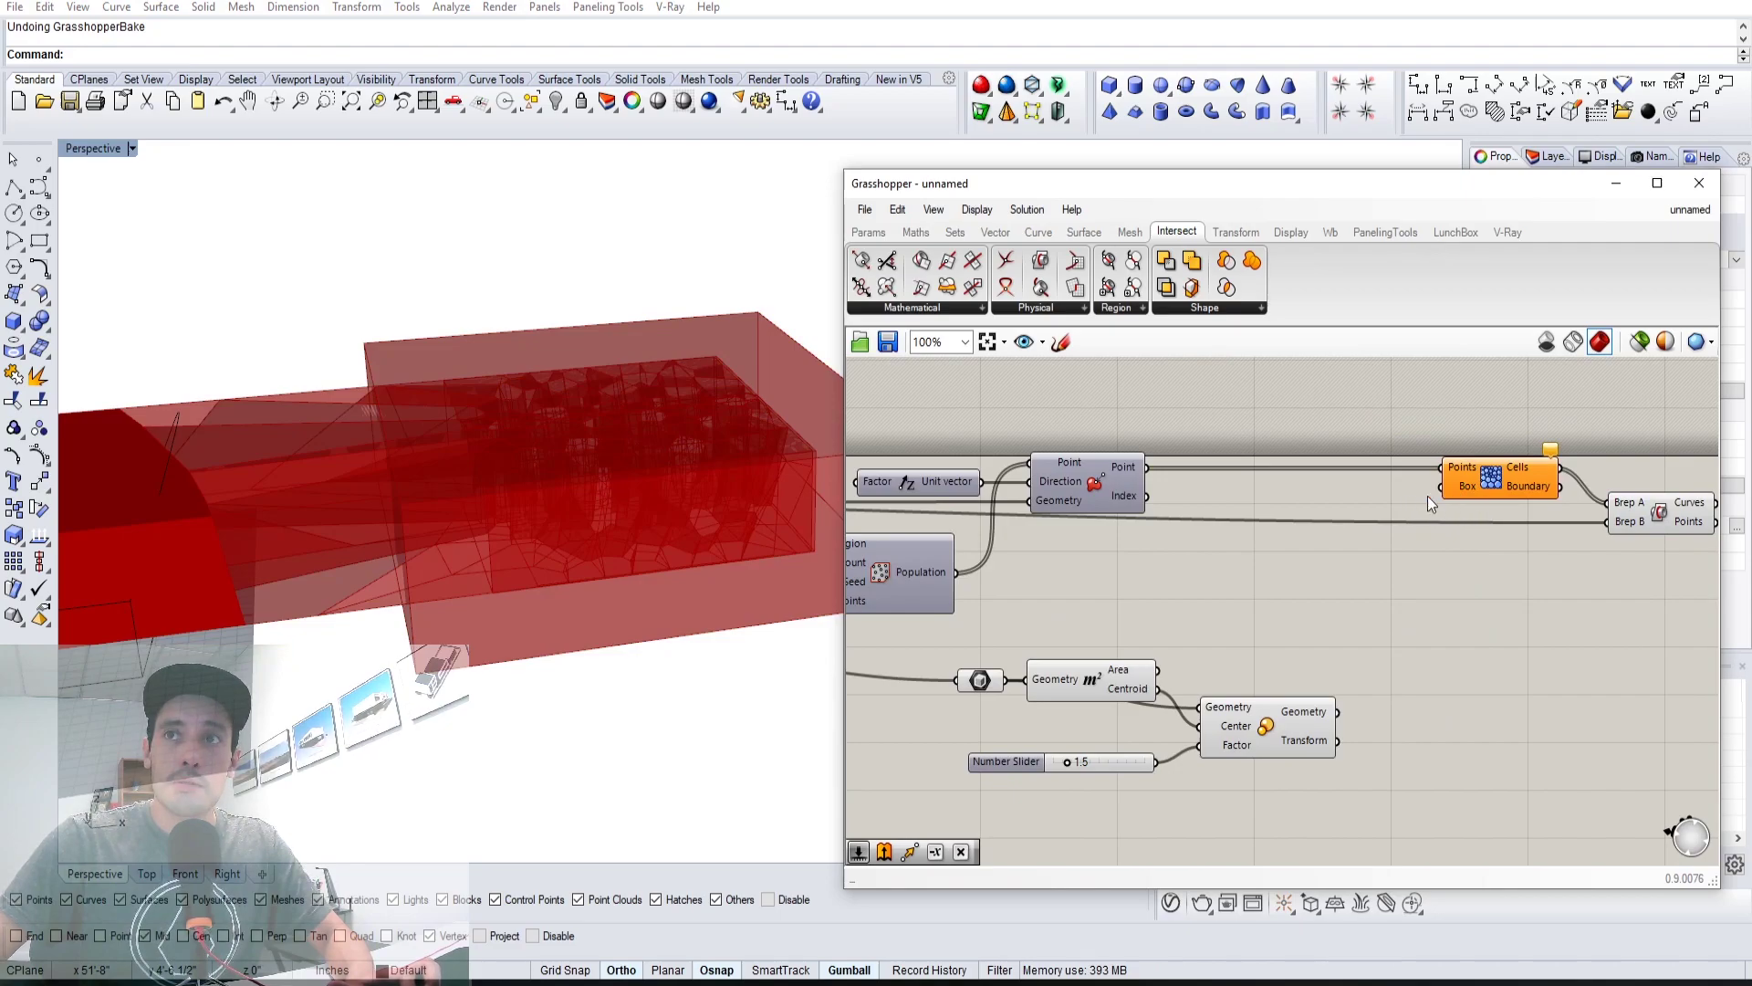
pyautogui.moveTo(1386, 583); pyautogui.dragTo(1471, 480)
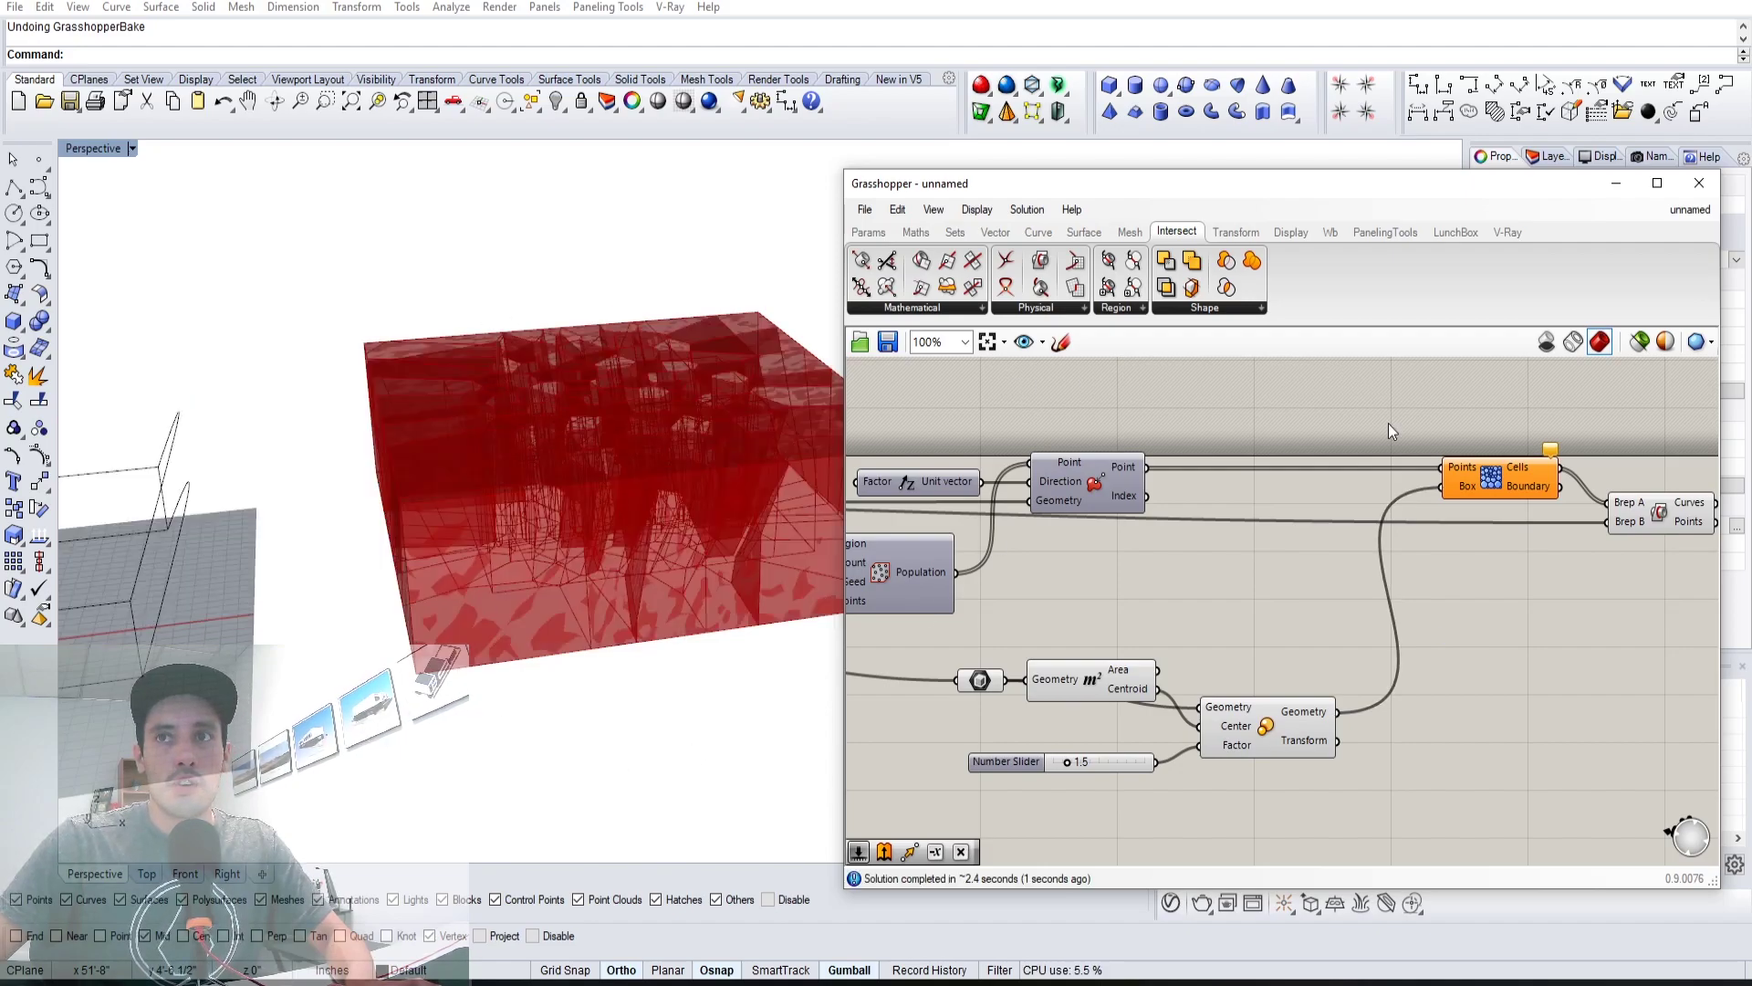
# Turn off the previews of Project Point, Voronoi 3D, Box, Area and Scale, leaving the intersection curves to inspect on the arch
pyautogui.scroll(-5, 1365, 606)
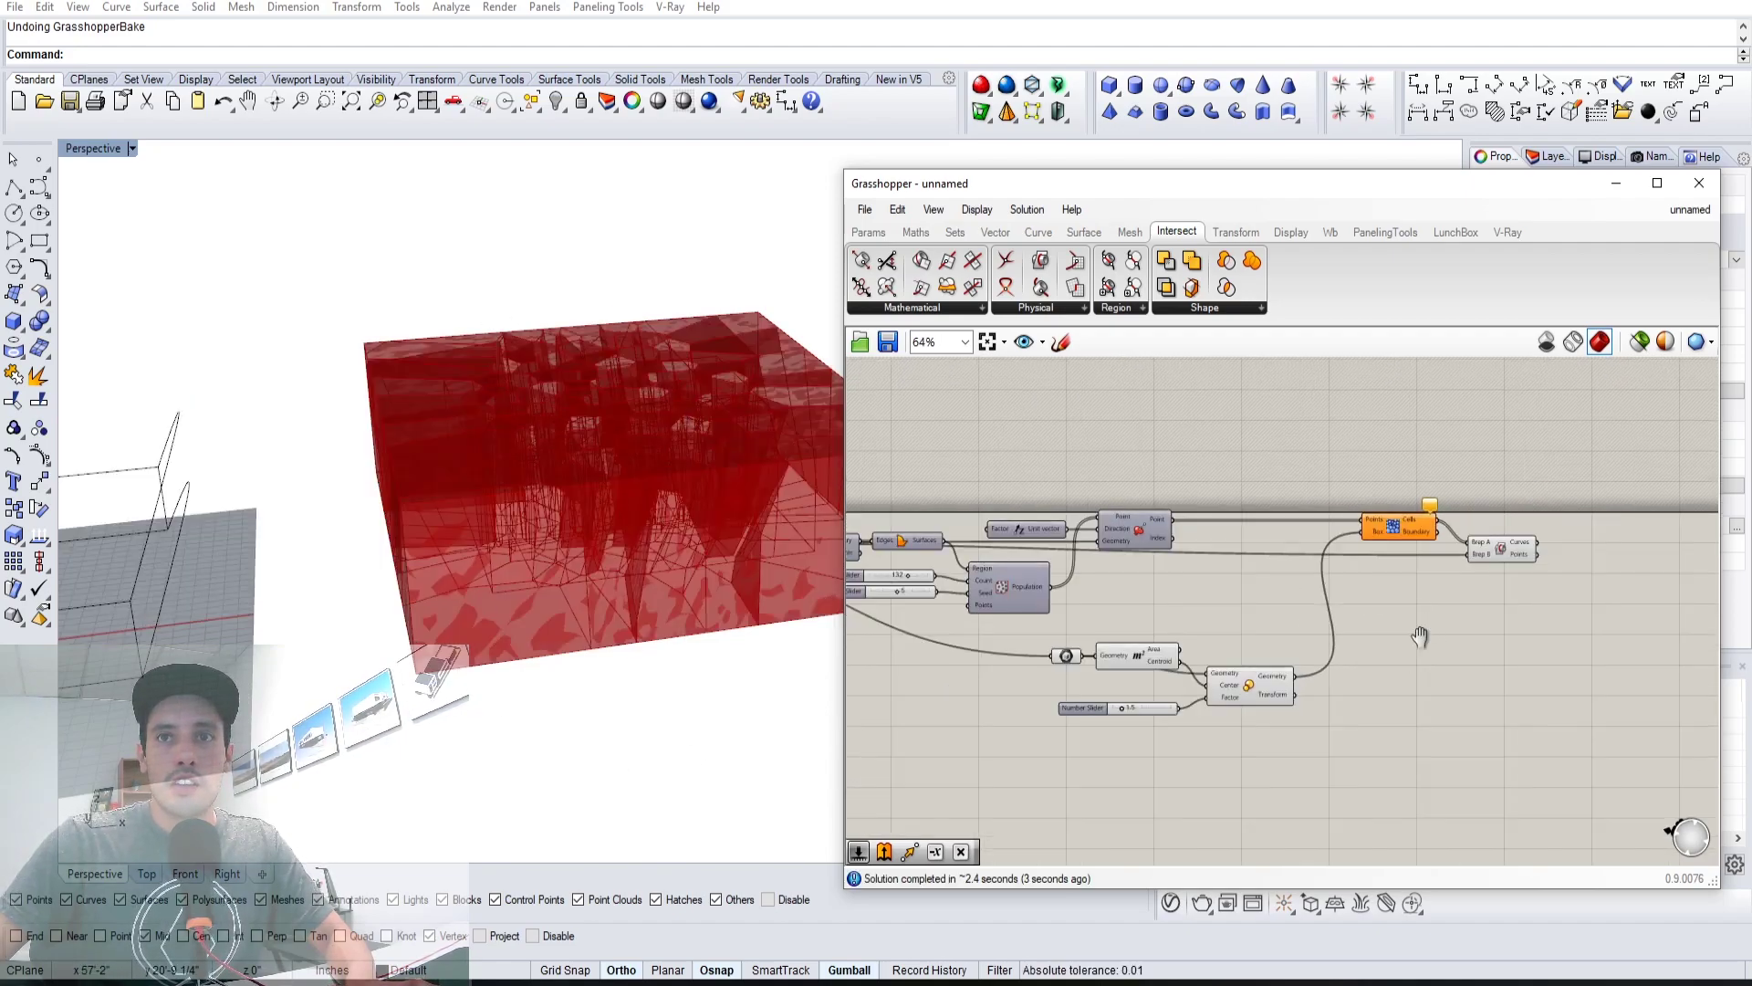
pyautogui.moveTo(1294, 517); pyautogui.dragTo(1128, 440)
pyautogui.middleClick(1132, 451)
pyautogui.click(1188, 391)
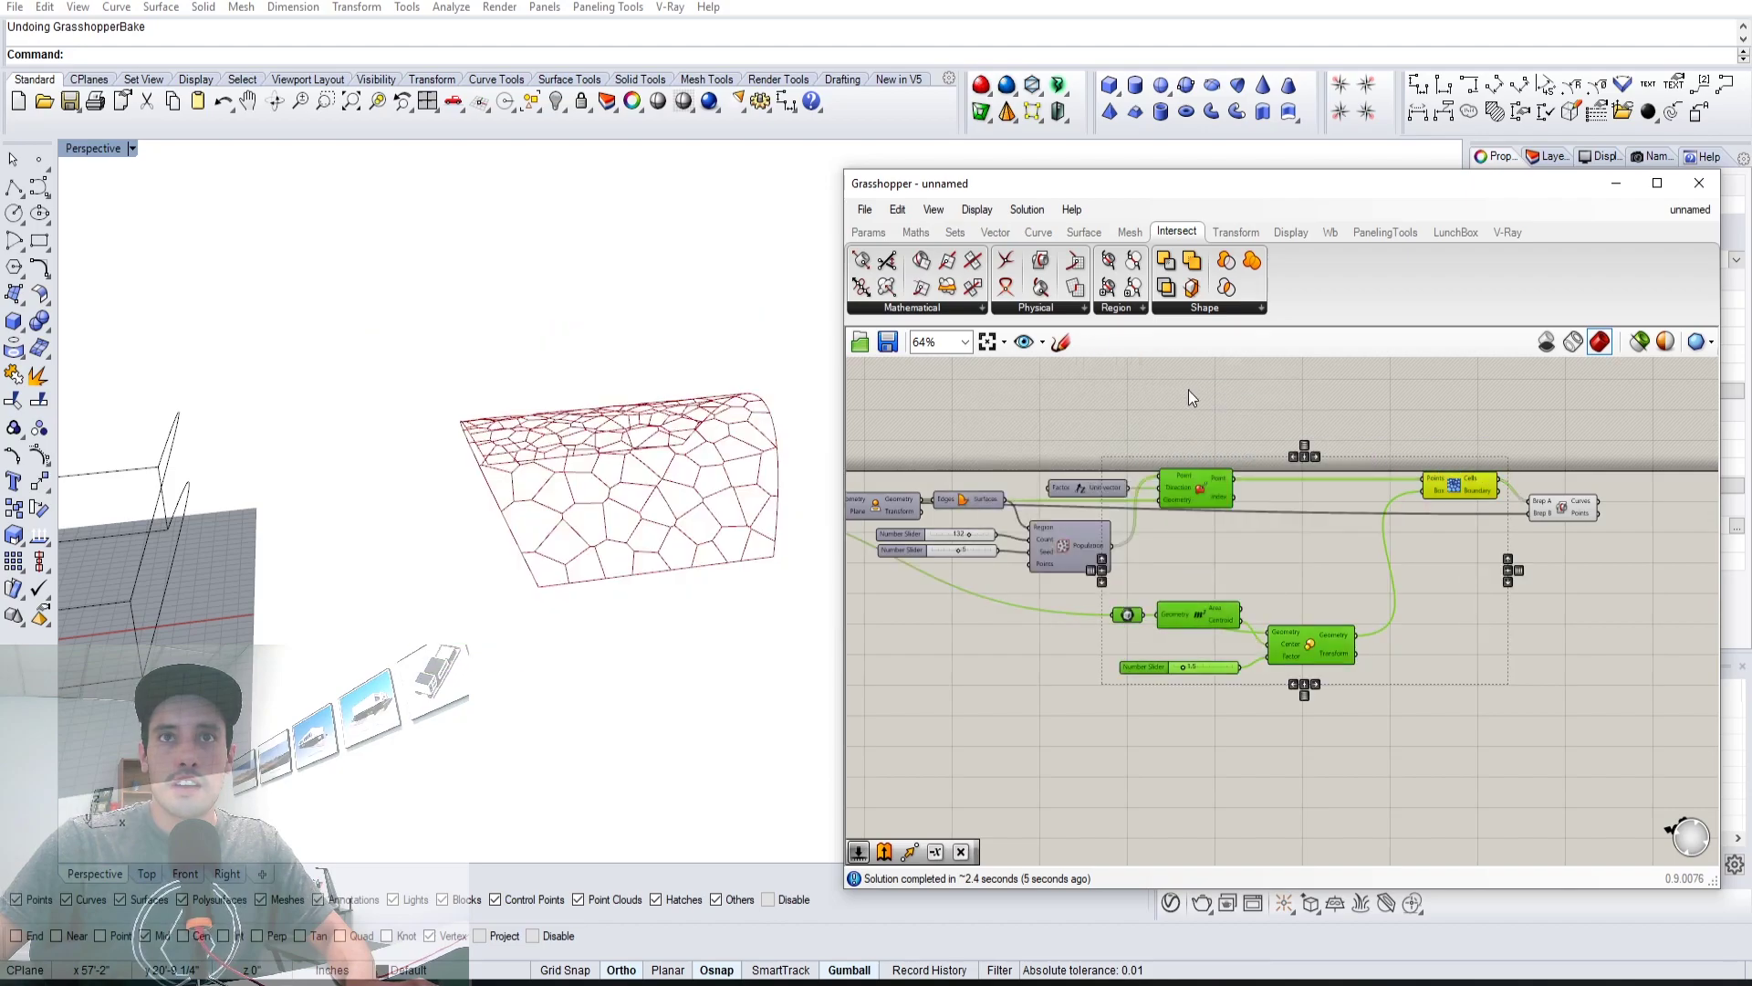
pyautogui.moveTo(655, 425); pyautogui.dragTo(722, 558, button='right')
pyautogui.scroll(5, 575, 454)
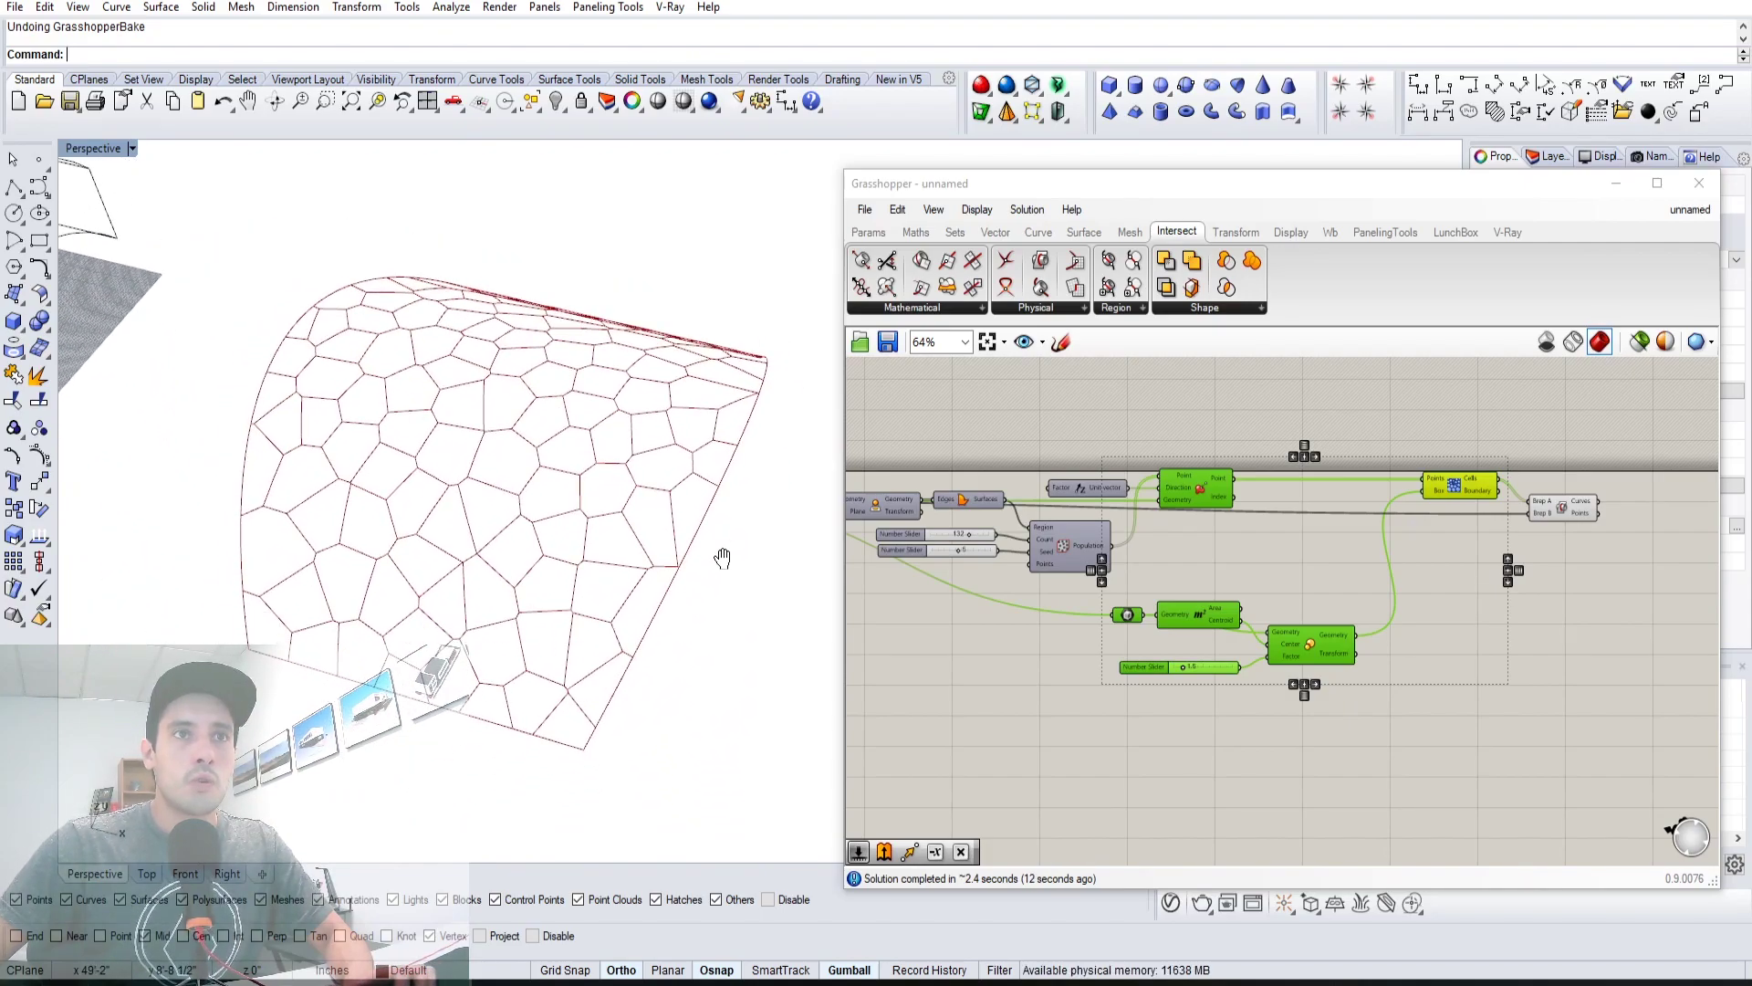
# Set the population's Count slider to 156 and its Seed slider to 3
pyautogui.click(1345, 595)
pyautogui.scroll(5, 1103, 576)
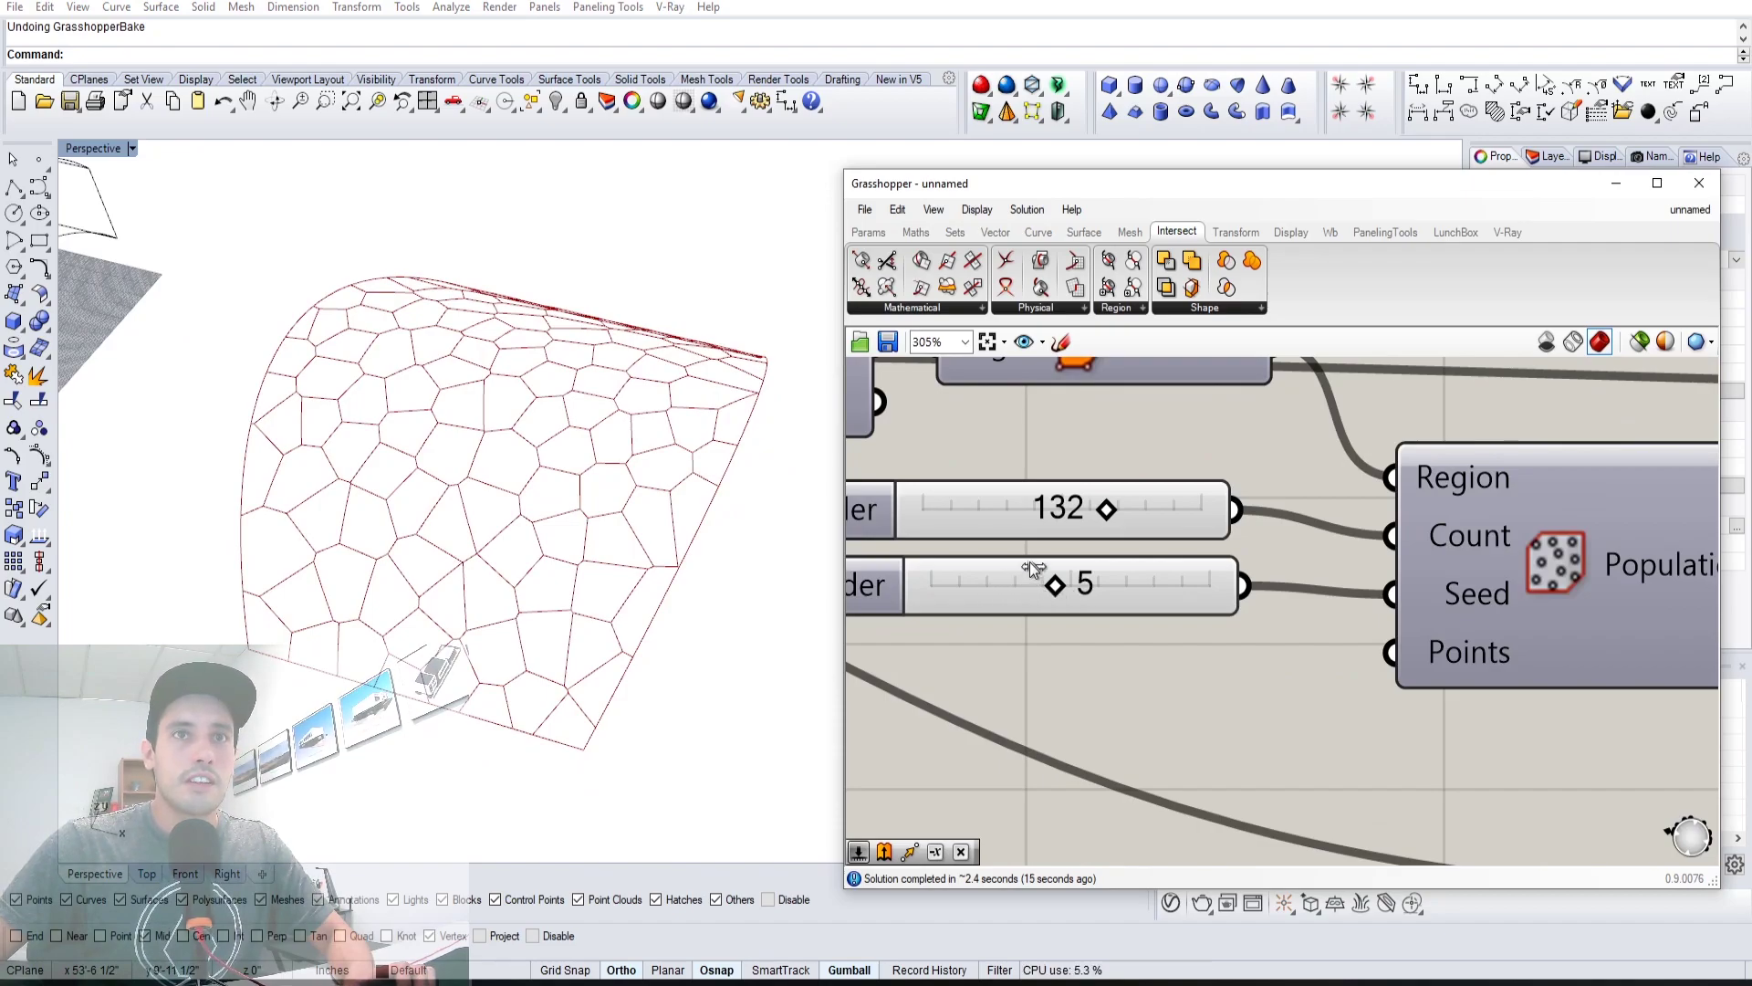
pyautogui.moveTo(1073, 520); pyautogui.dragTo(1593, 507)
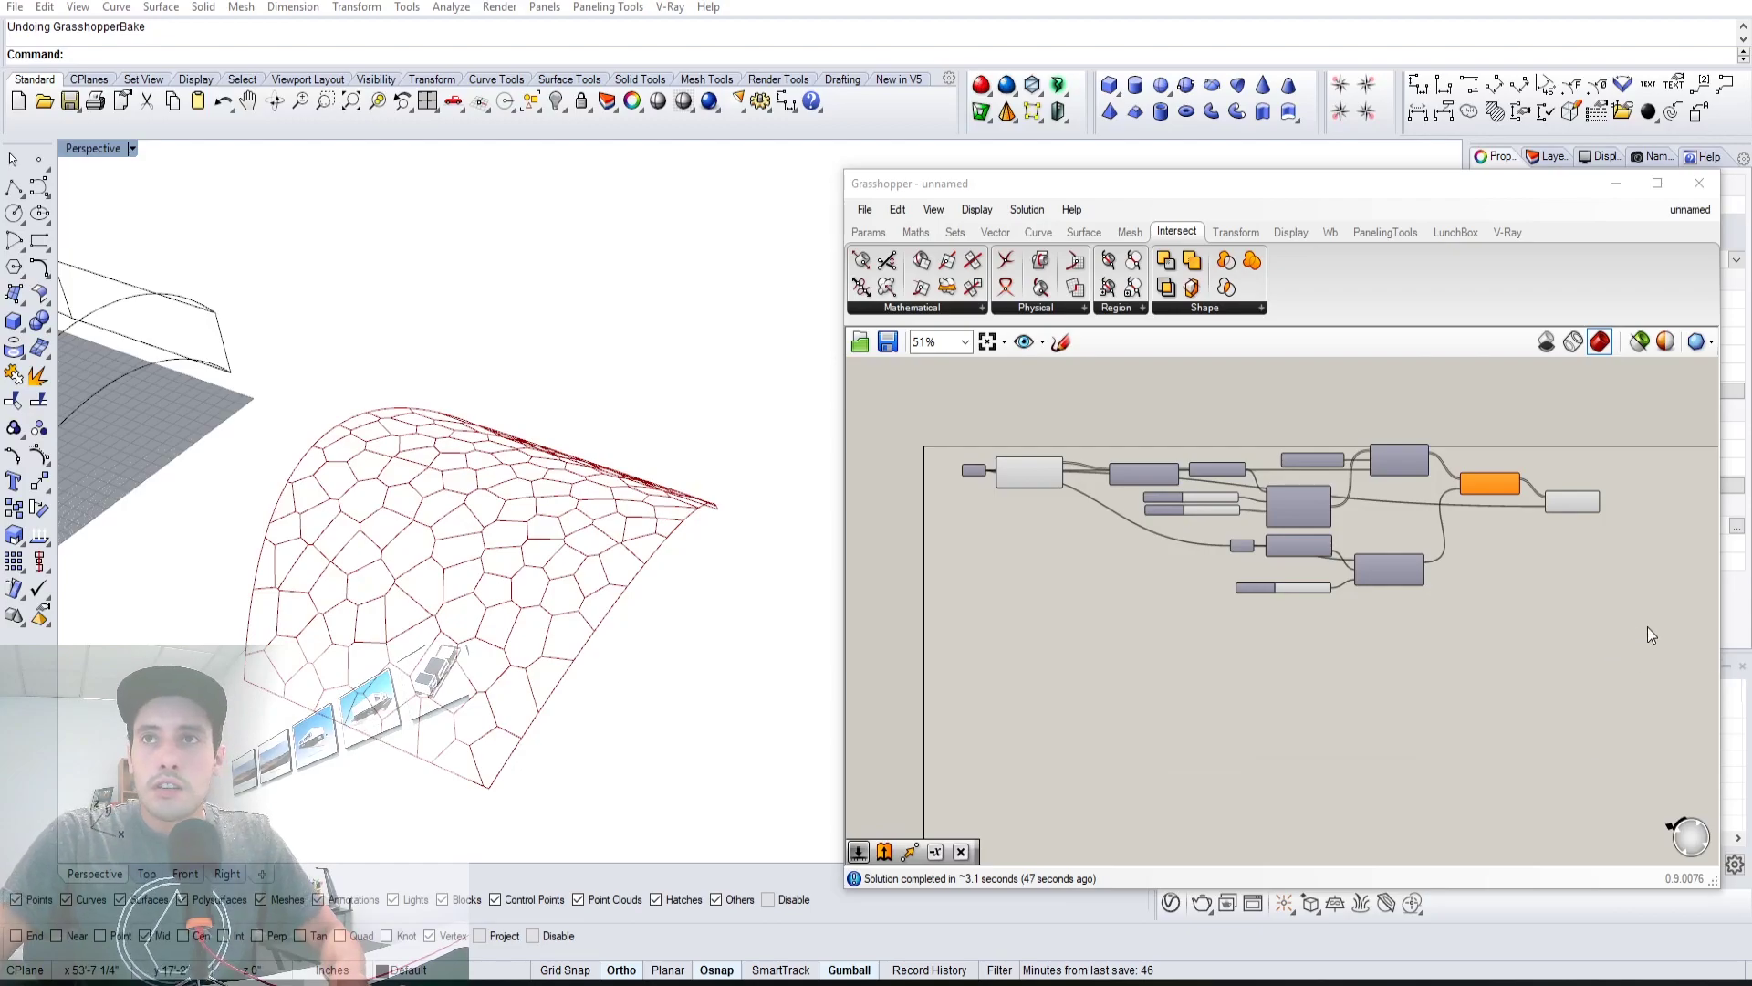
# Set the population's Count slider to 50 and view the coarser cell pattern on the arch
pyautogui.scroll(5, 1150, 490)
pyautogui.moveTo(510, 511); pyautogui.dragTo(431, 382, button='right')
pyautogui.scroll(2, 1157, 557)
pyautogui.click(1181, 540)
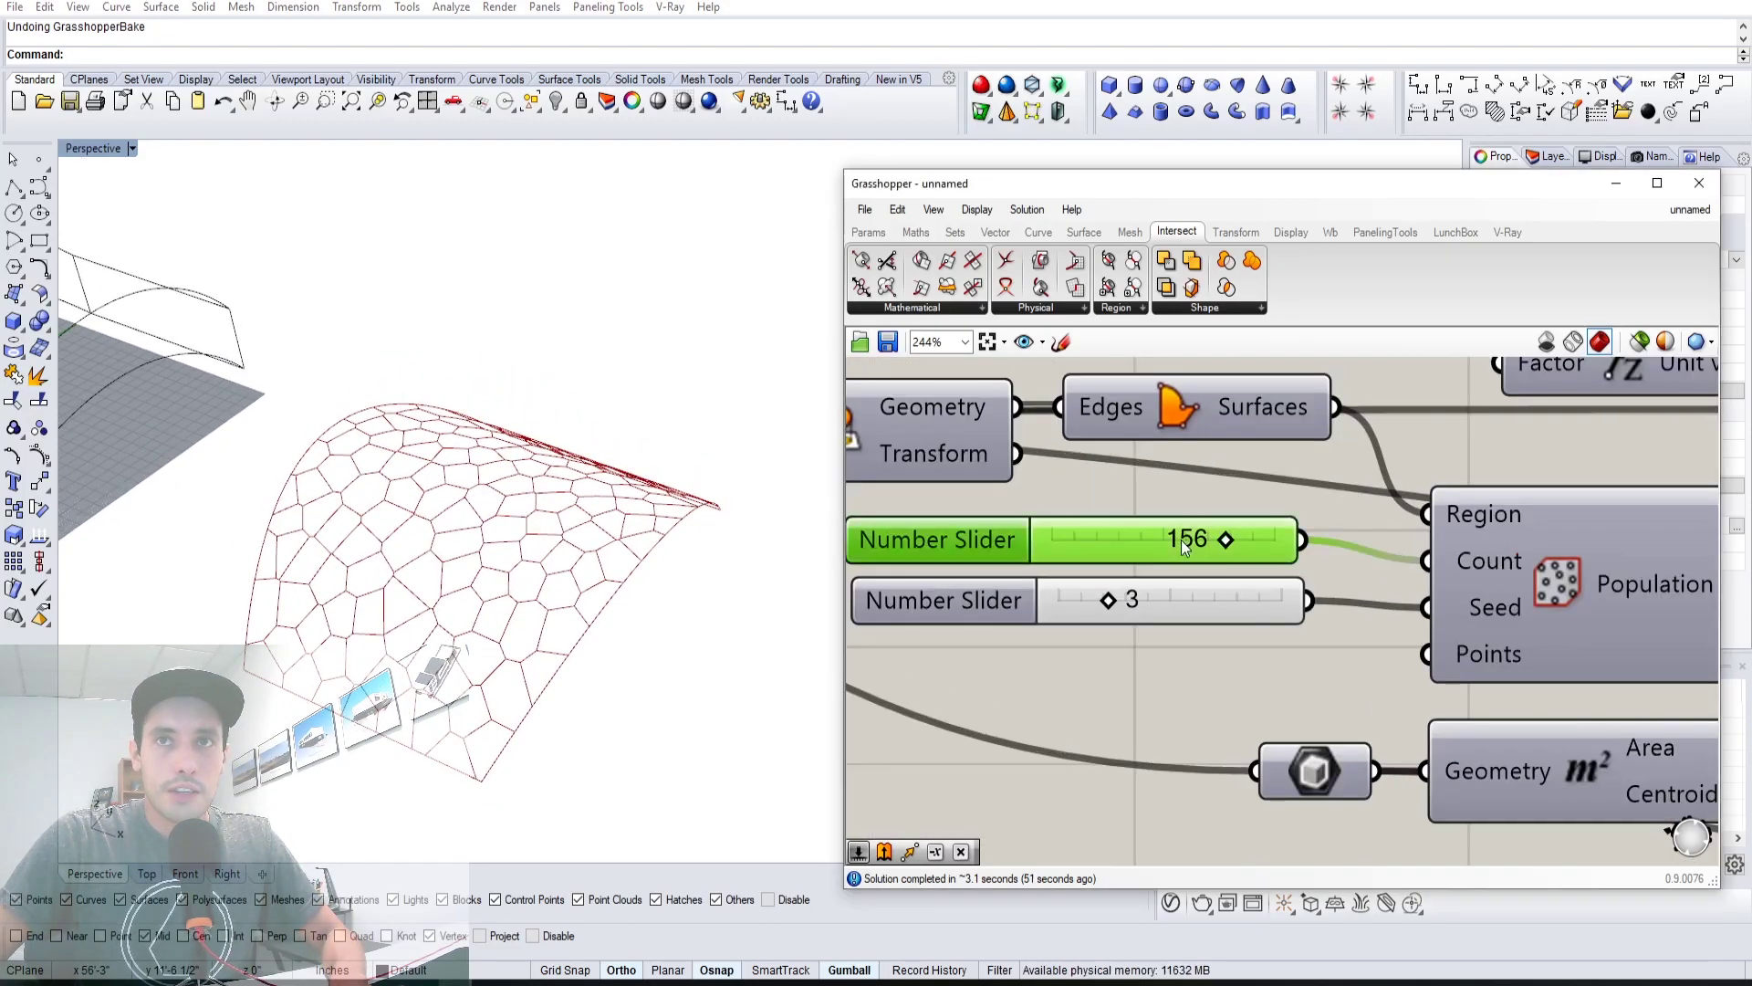
pyautogui.doubleClick(1181, 540)
pyautogui.write('50')
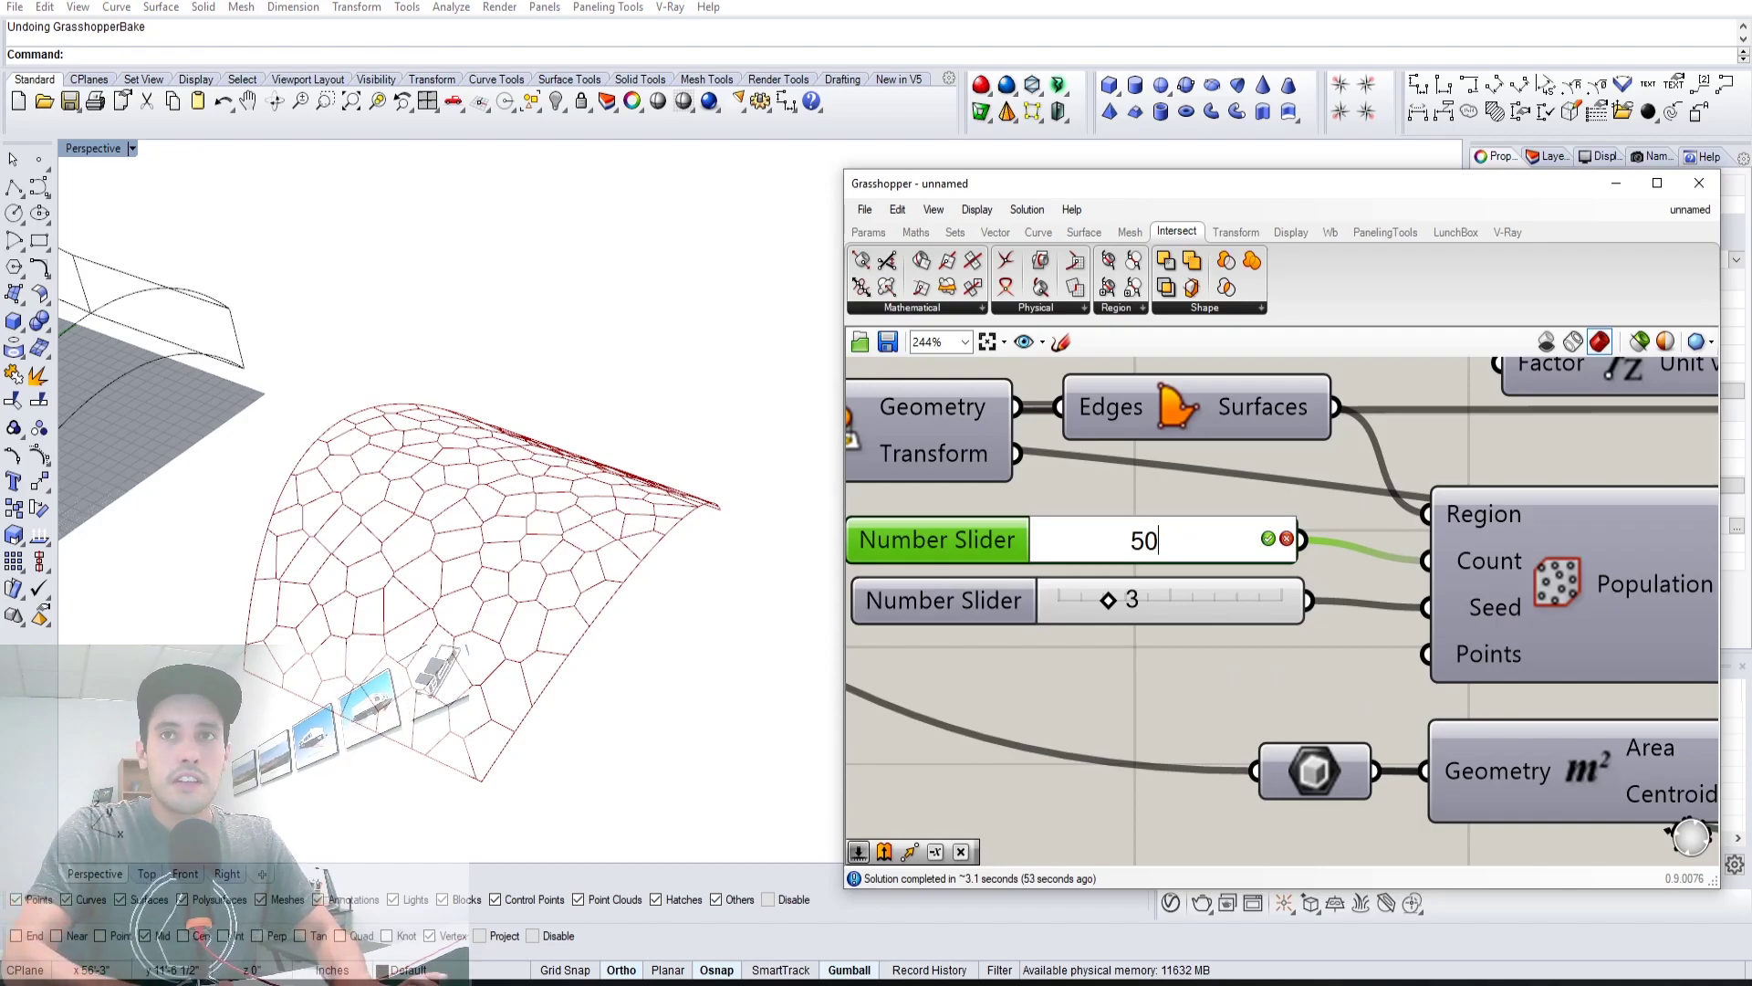
pyautogui.press('Return')
pyautogui.moveTo(333, 522); pyautogui.dragTo(594, 557, button='right')
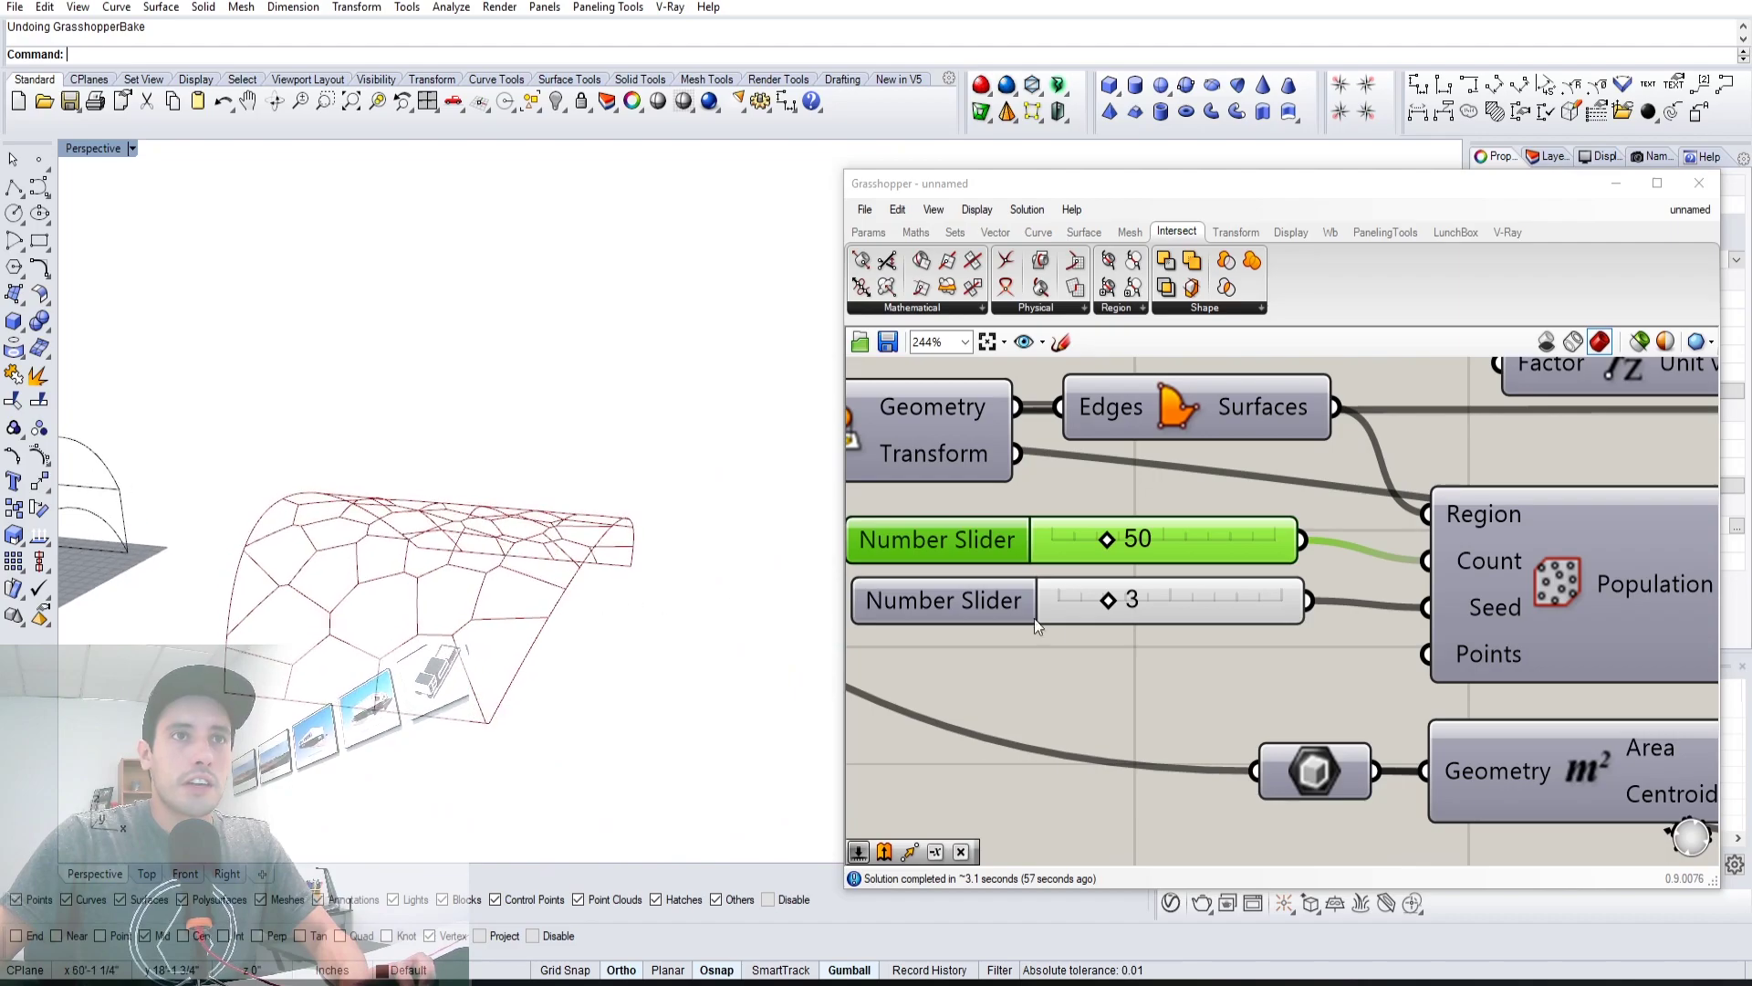
# Add a Pipe component after the Brep intersection and connect the intersection Curves to its Curve input
pyautogui.scroll(-4, 1206, 644)
pyautogui.moveTo(1576, 692); pyautogui.dragTo(1302, 691, button='right')
pyautogui.moveTo(1686, 646); pyautogui.dragTo(1397, 630, button='right')
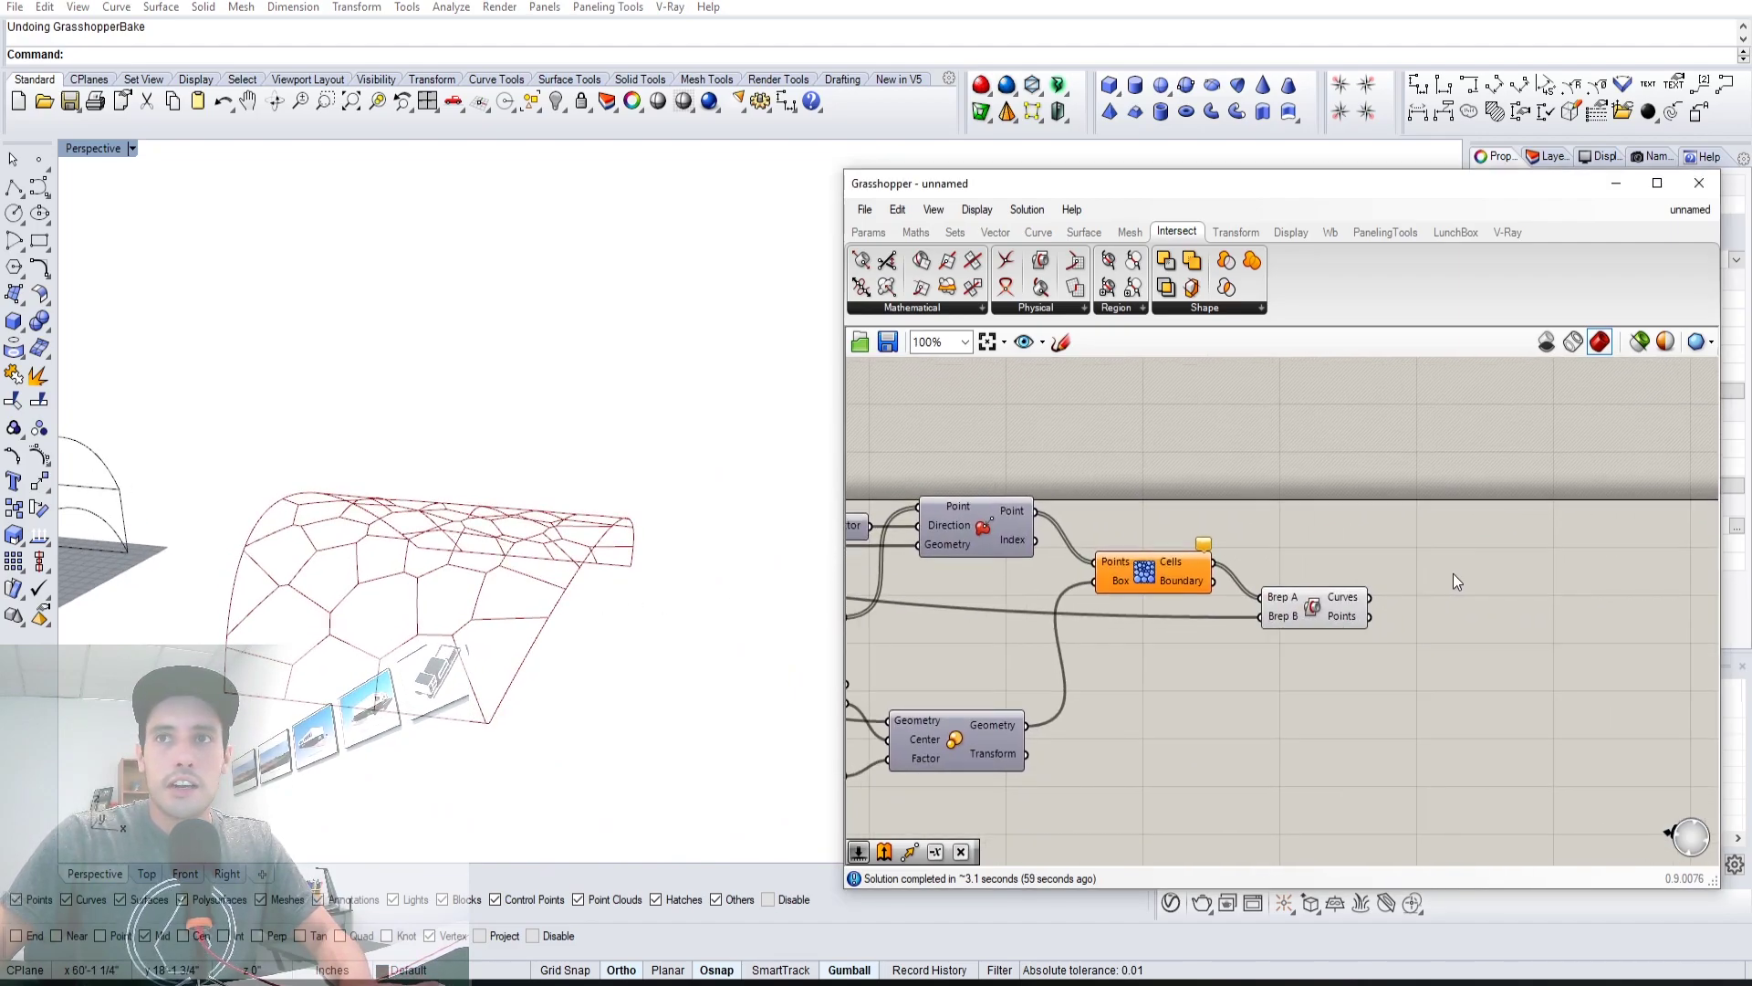
pyautogui.doubleClick(1457, 581)
pyautogui.write('p')
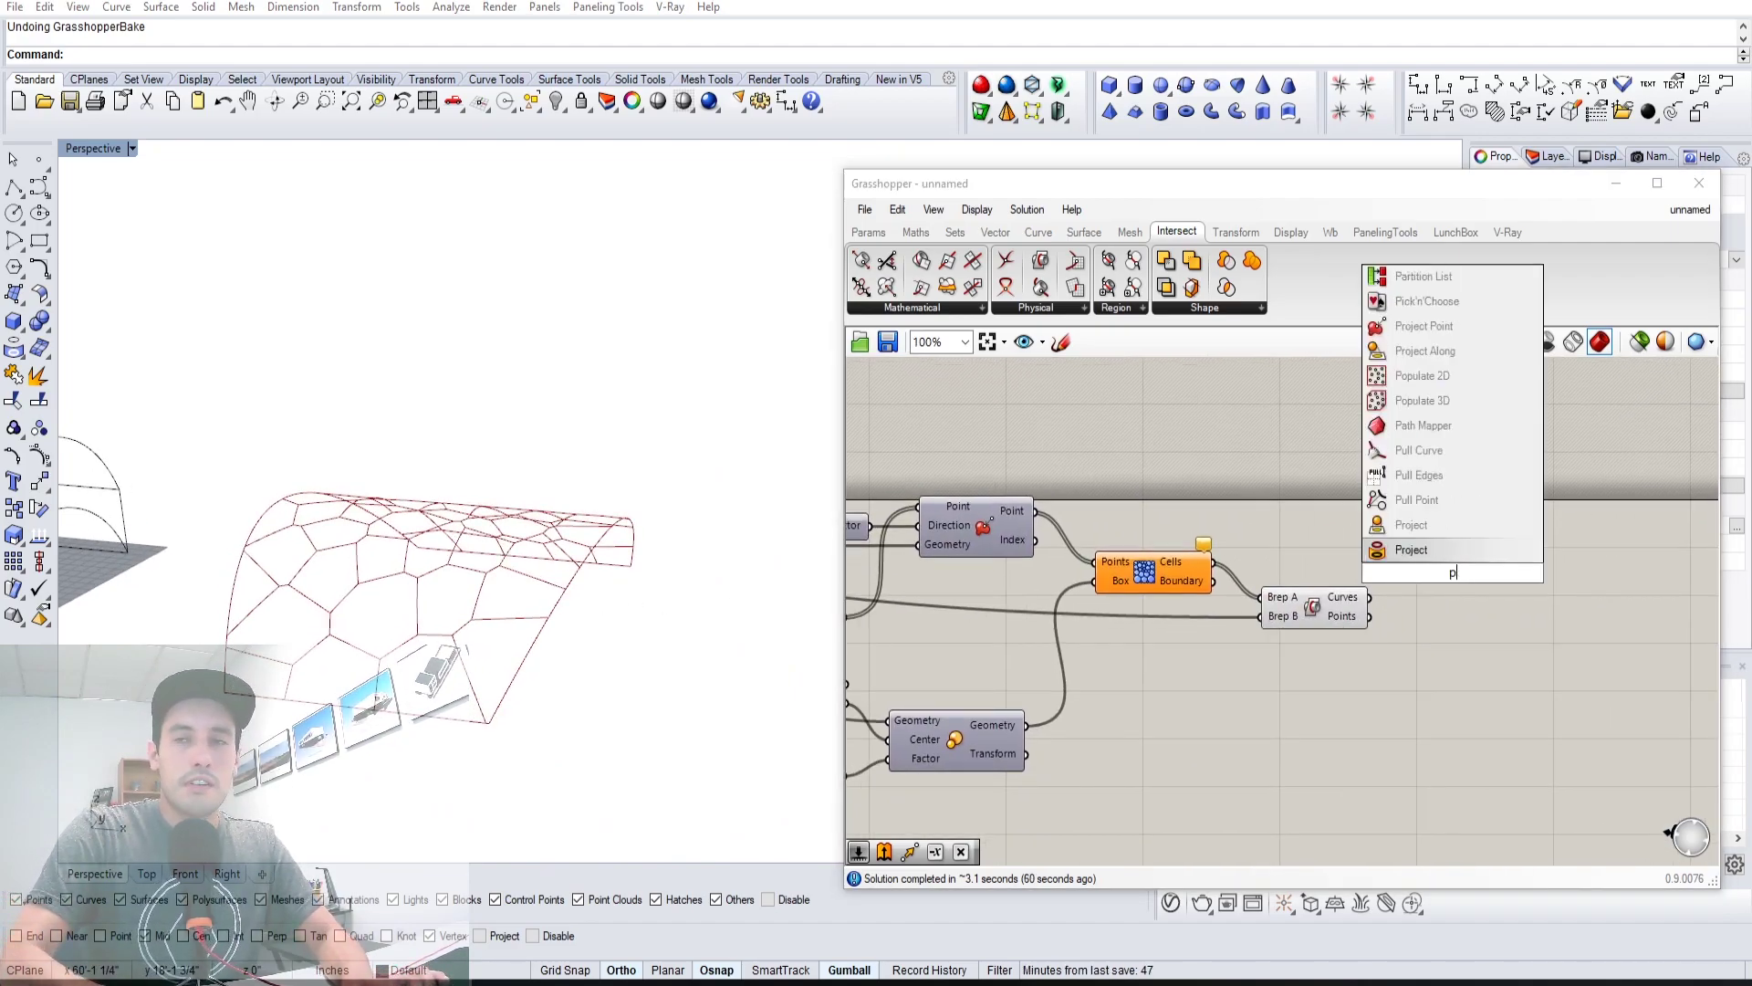
pyautogui.write('ipe')
pyautogui.press('Return')
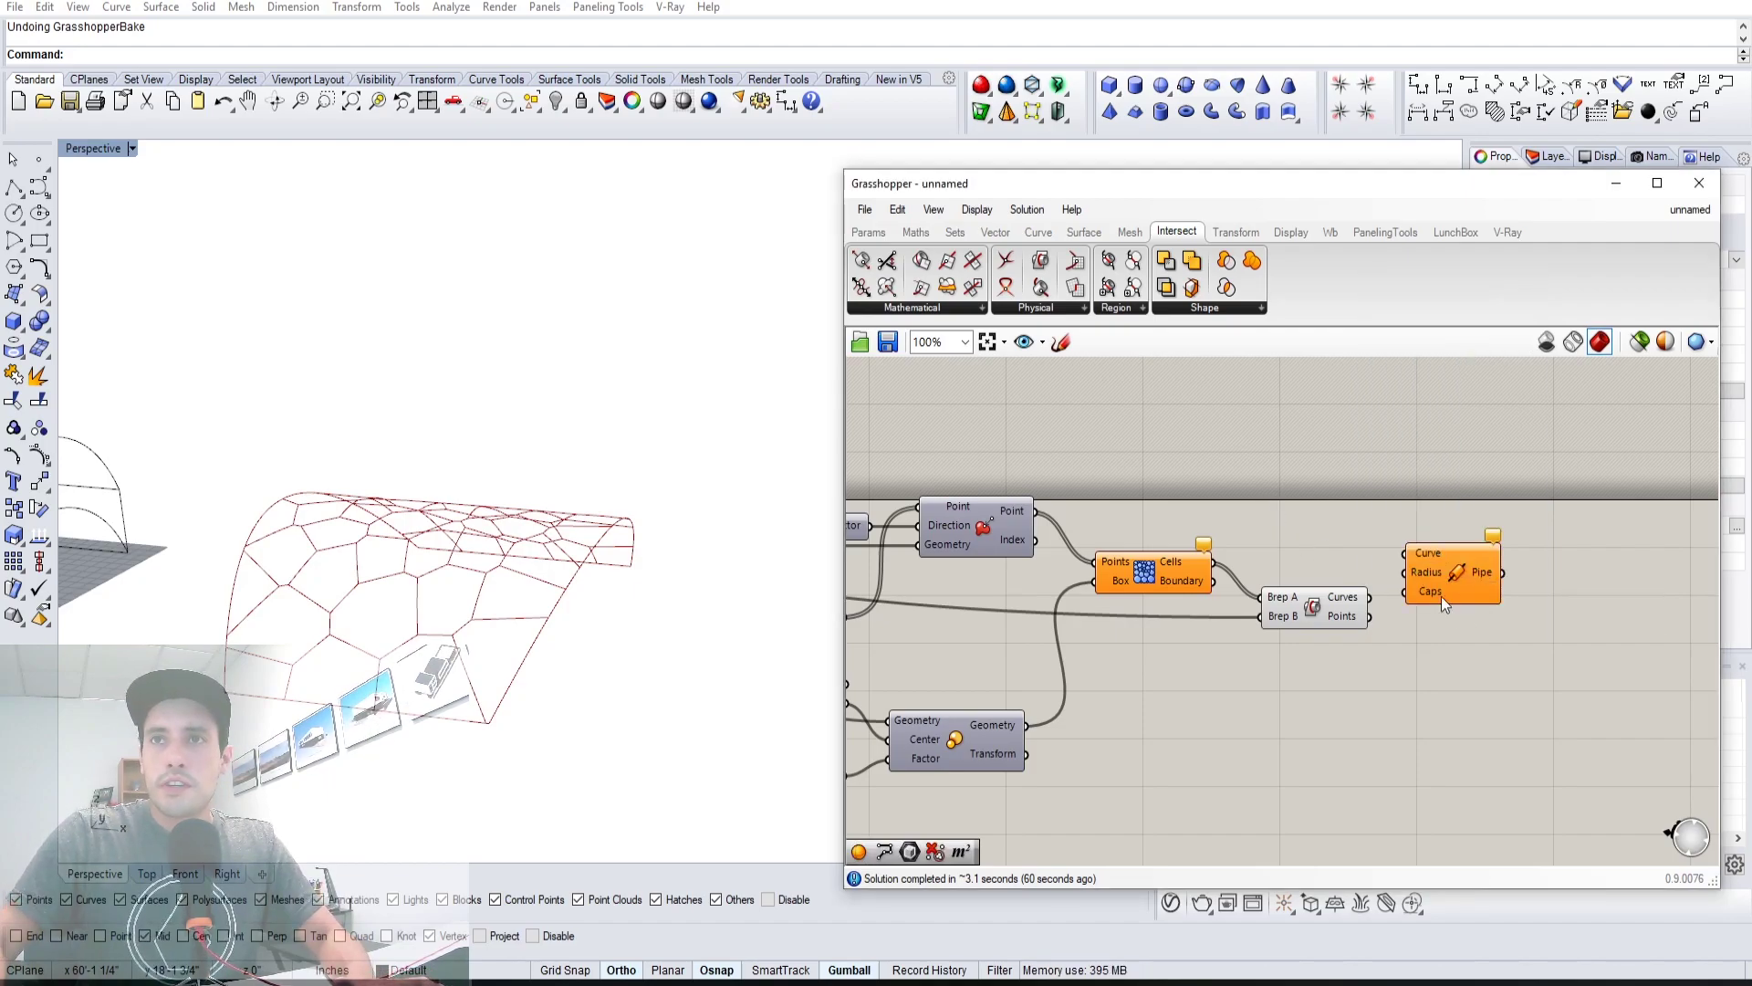
pyautogui.moveTo(1442, 599); pyautogui.dragTo(1452, 653)
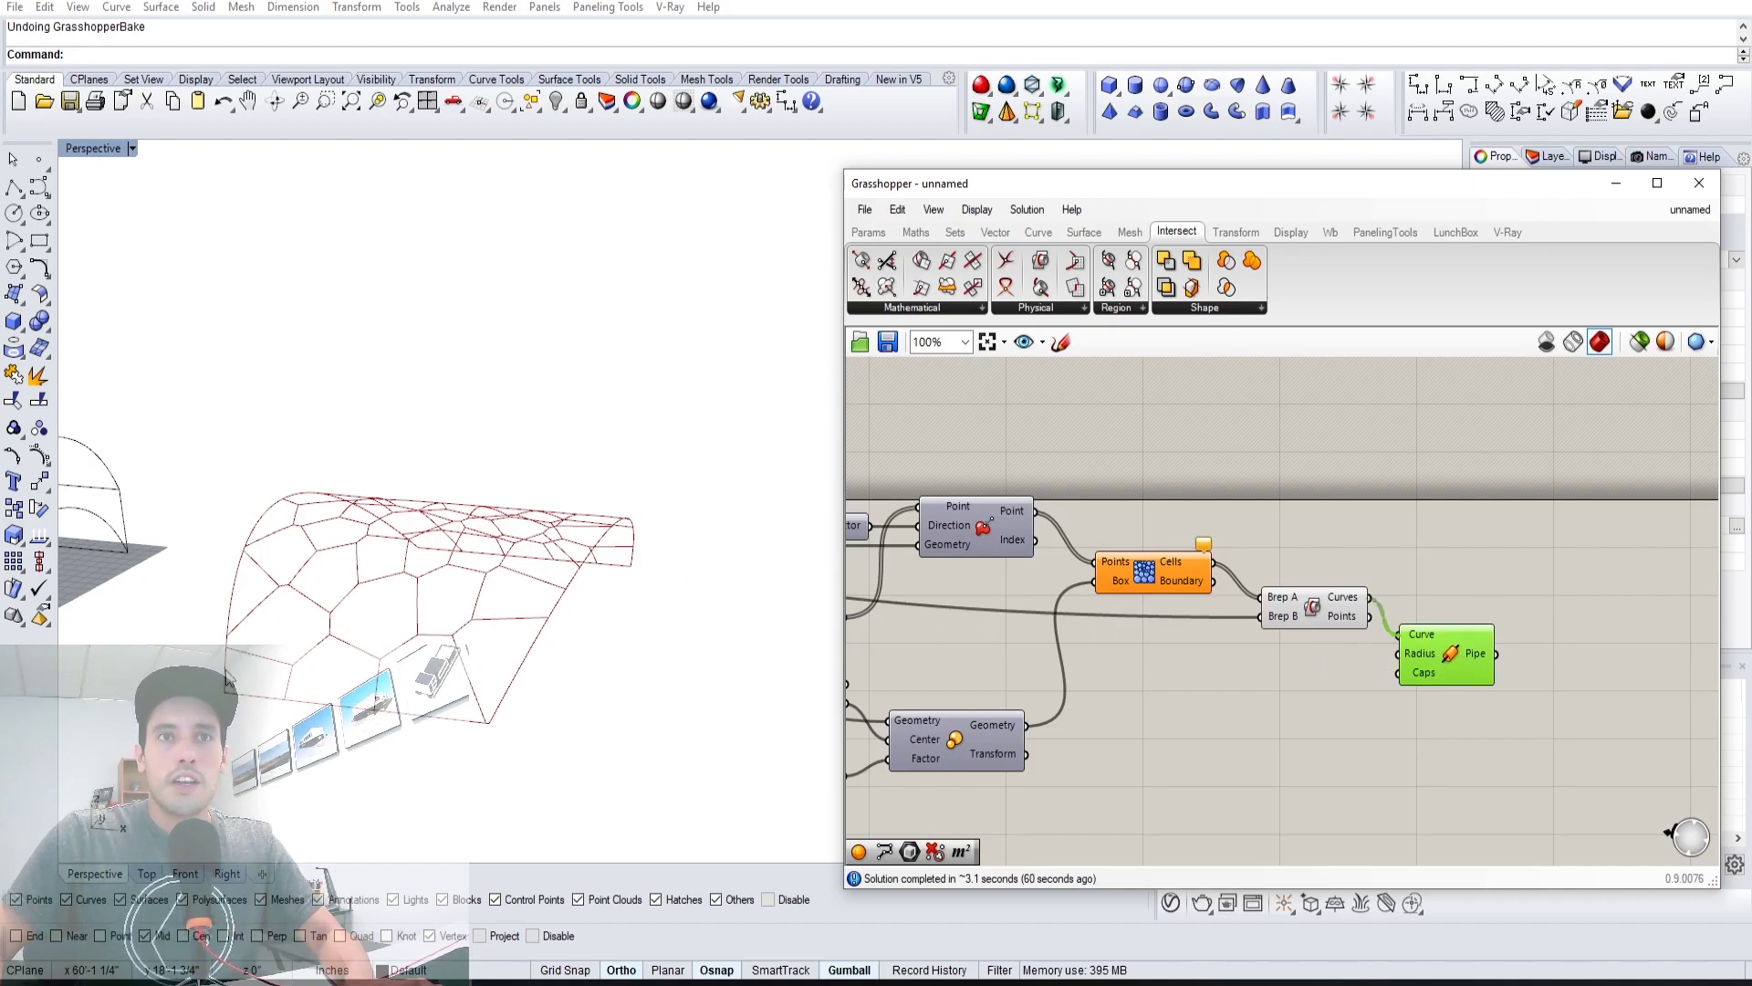
# Examine how the pipes follow the Voronoi curves and meet at the joints across the arch
pyautogui.scroll(3, 1330, 658)
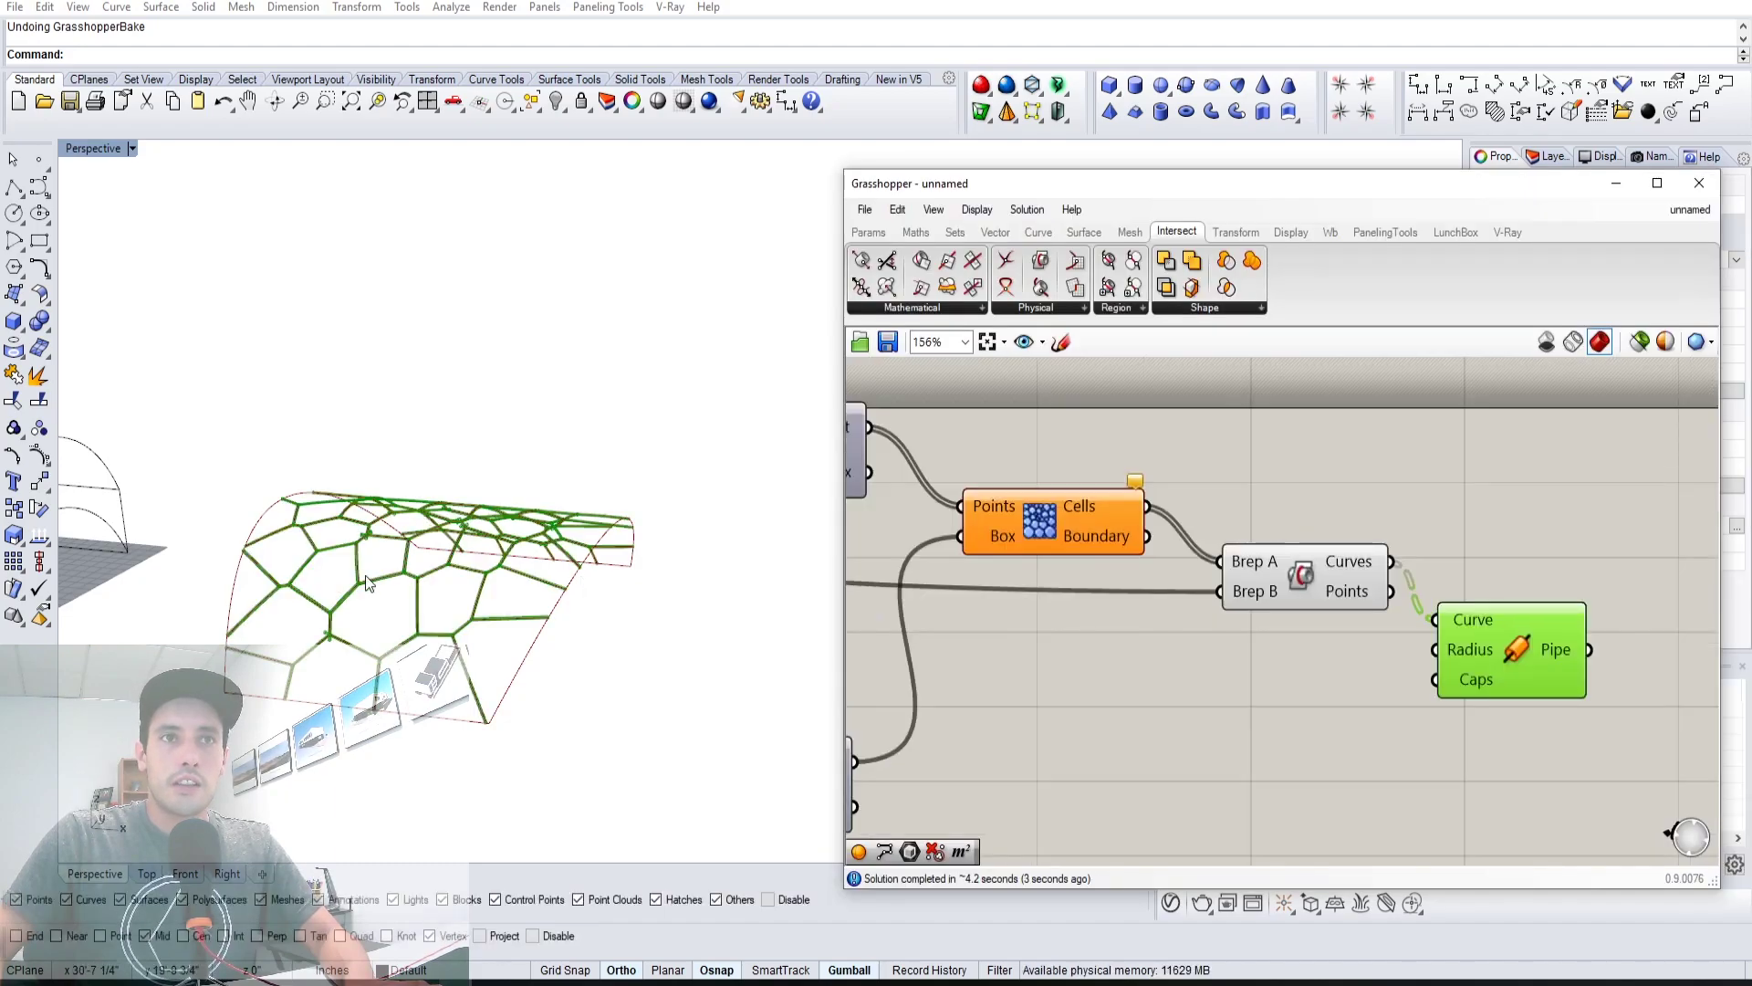
pyautogui.moveTo(1067, 601); pyautogui.dragTo(1138, 615, button='right')
pyautogui.scroll(10, 382, 654)
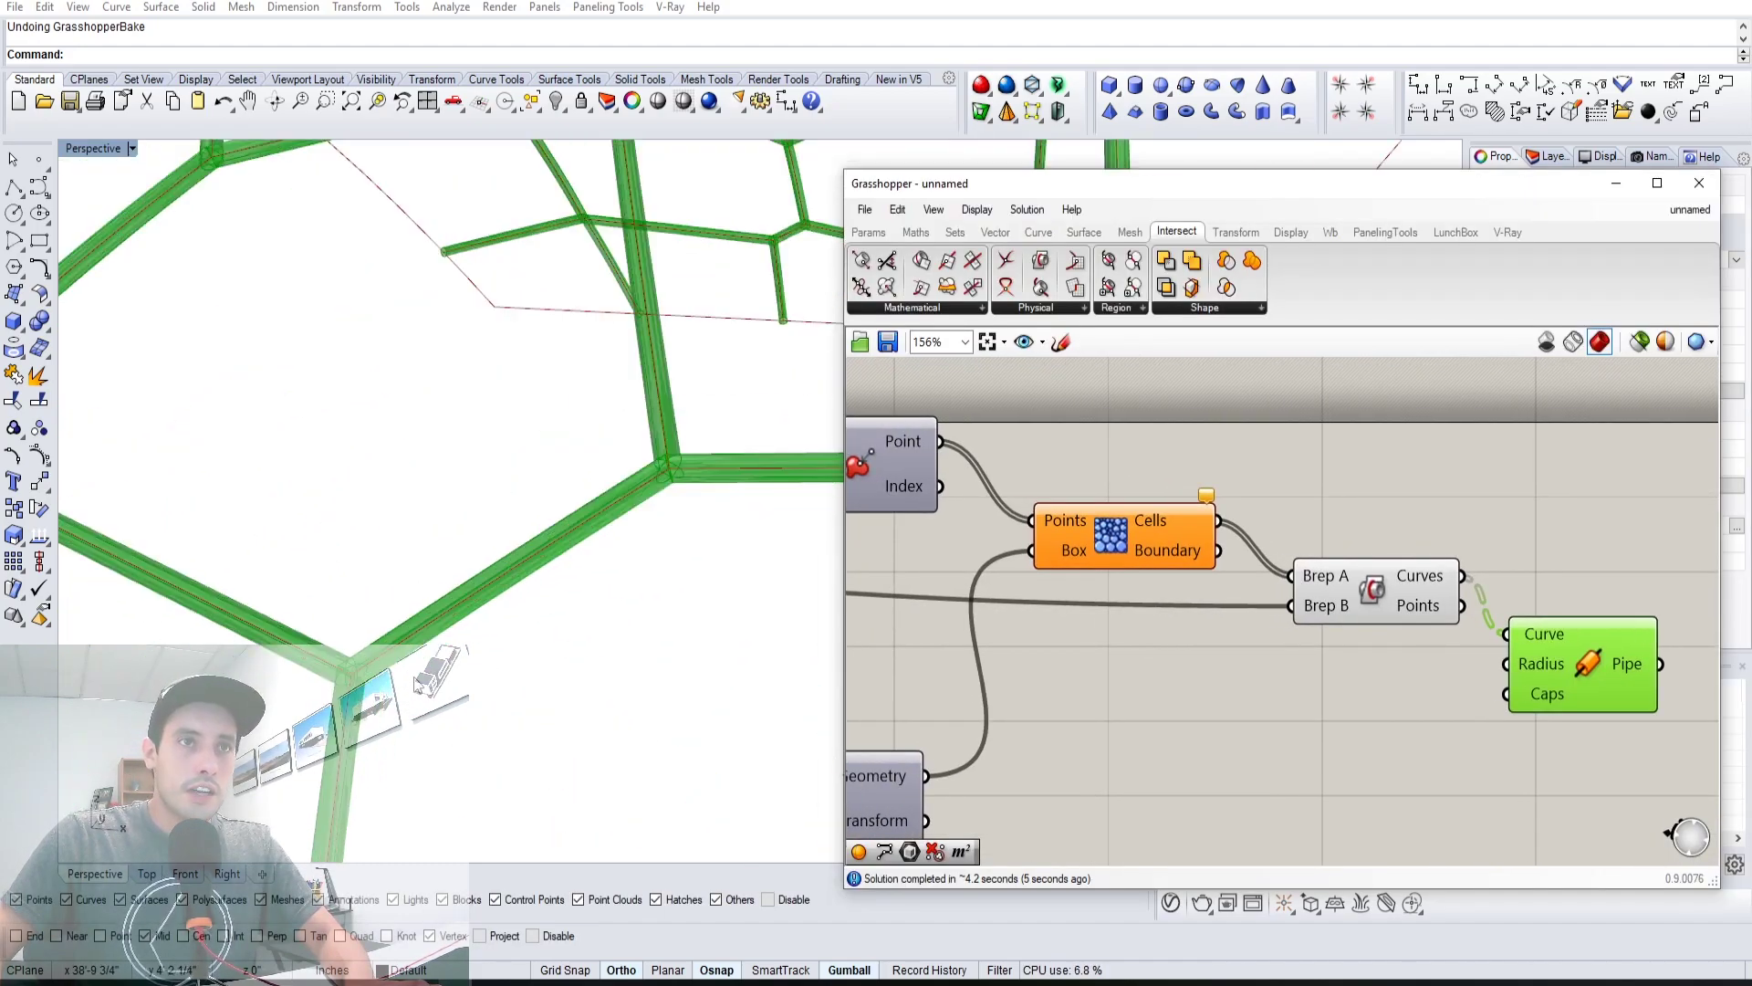
pyautogui.moveTo(430, 638); pyautogui.dragTo(588, 643, button='right')
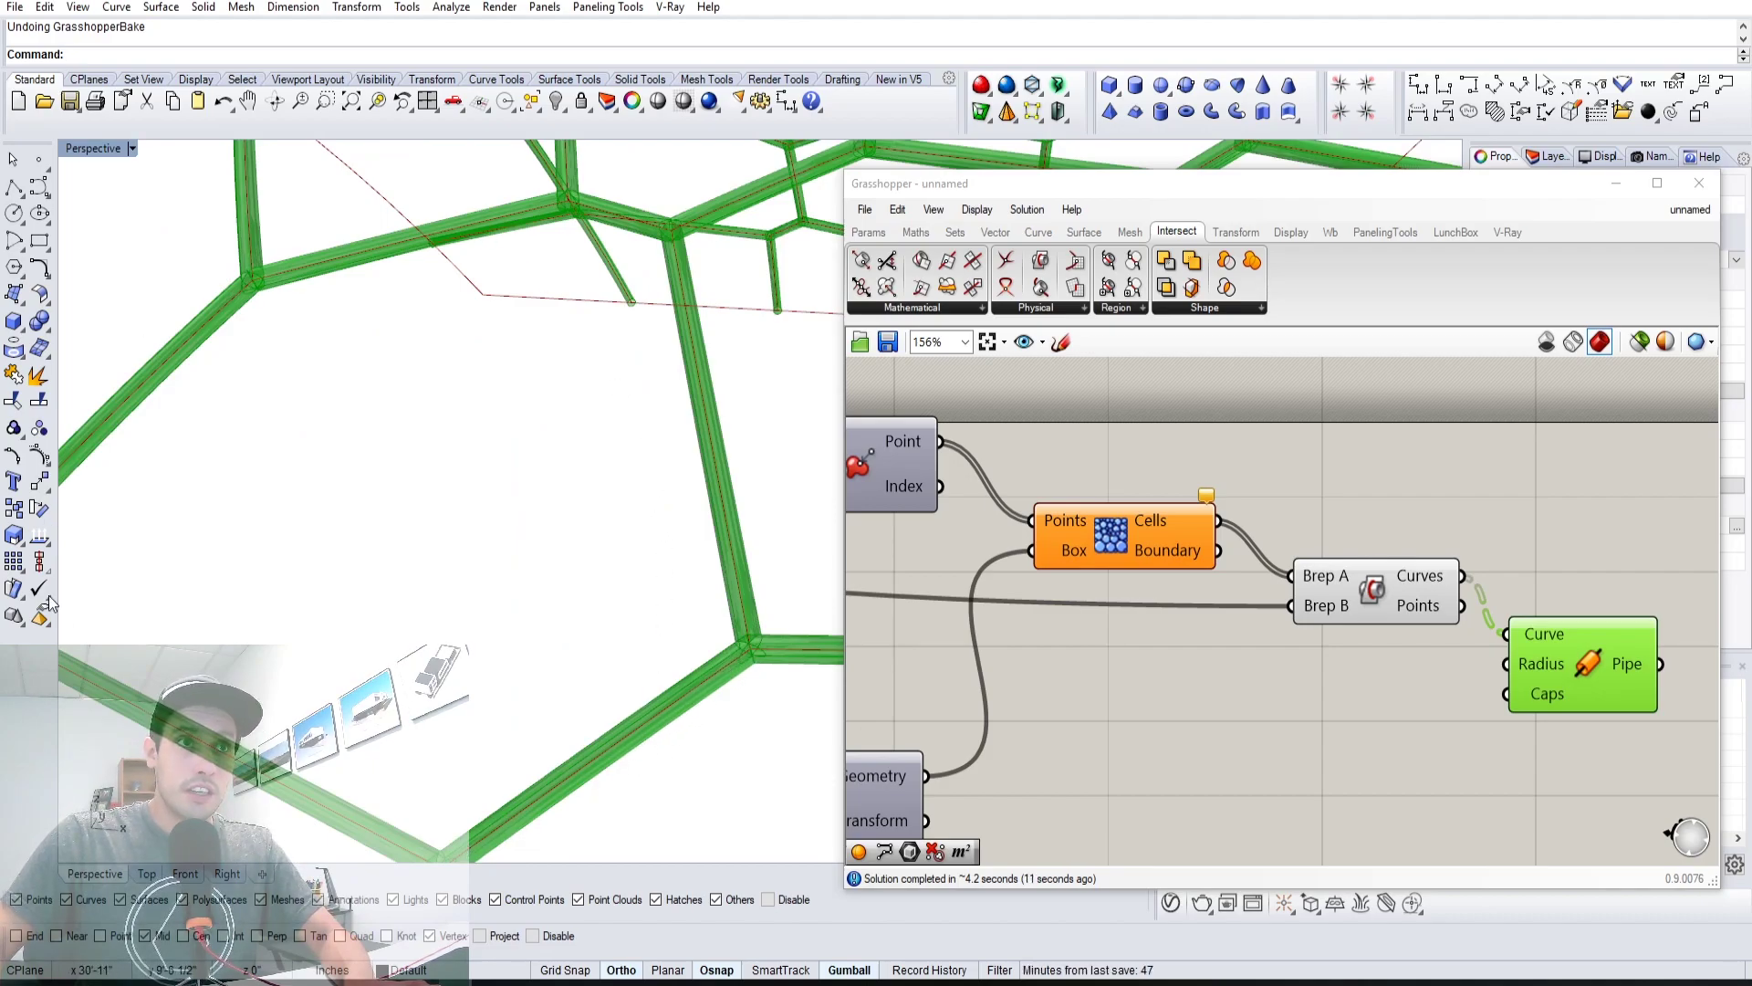
pyautogui.scroll(-5, 498, 473)
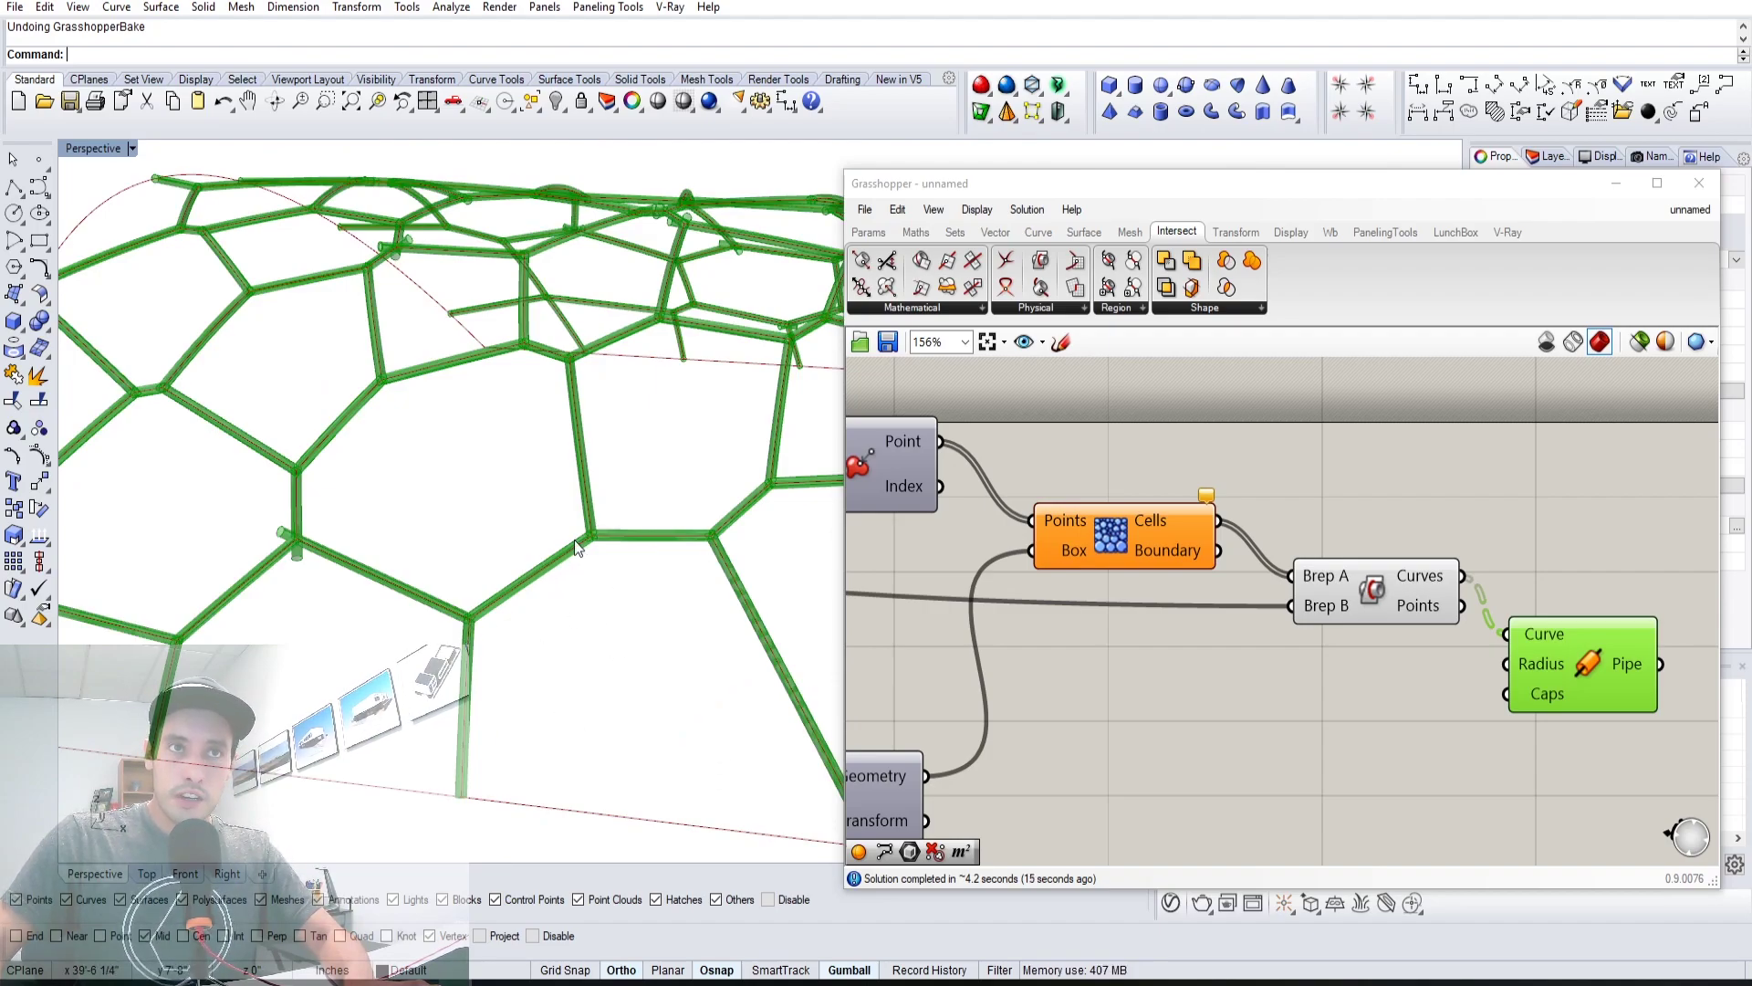
pyautogui.scroll(-8, 575, 546)
pyautogui.click(1285, 707)
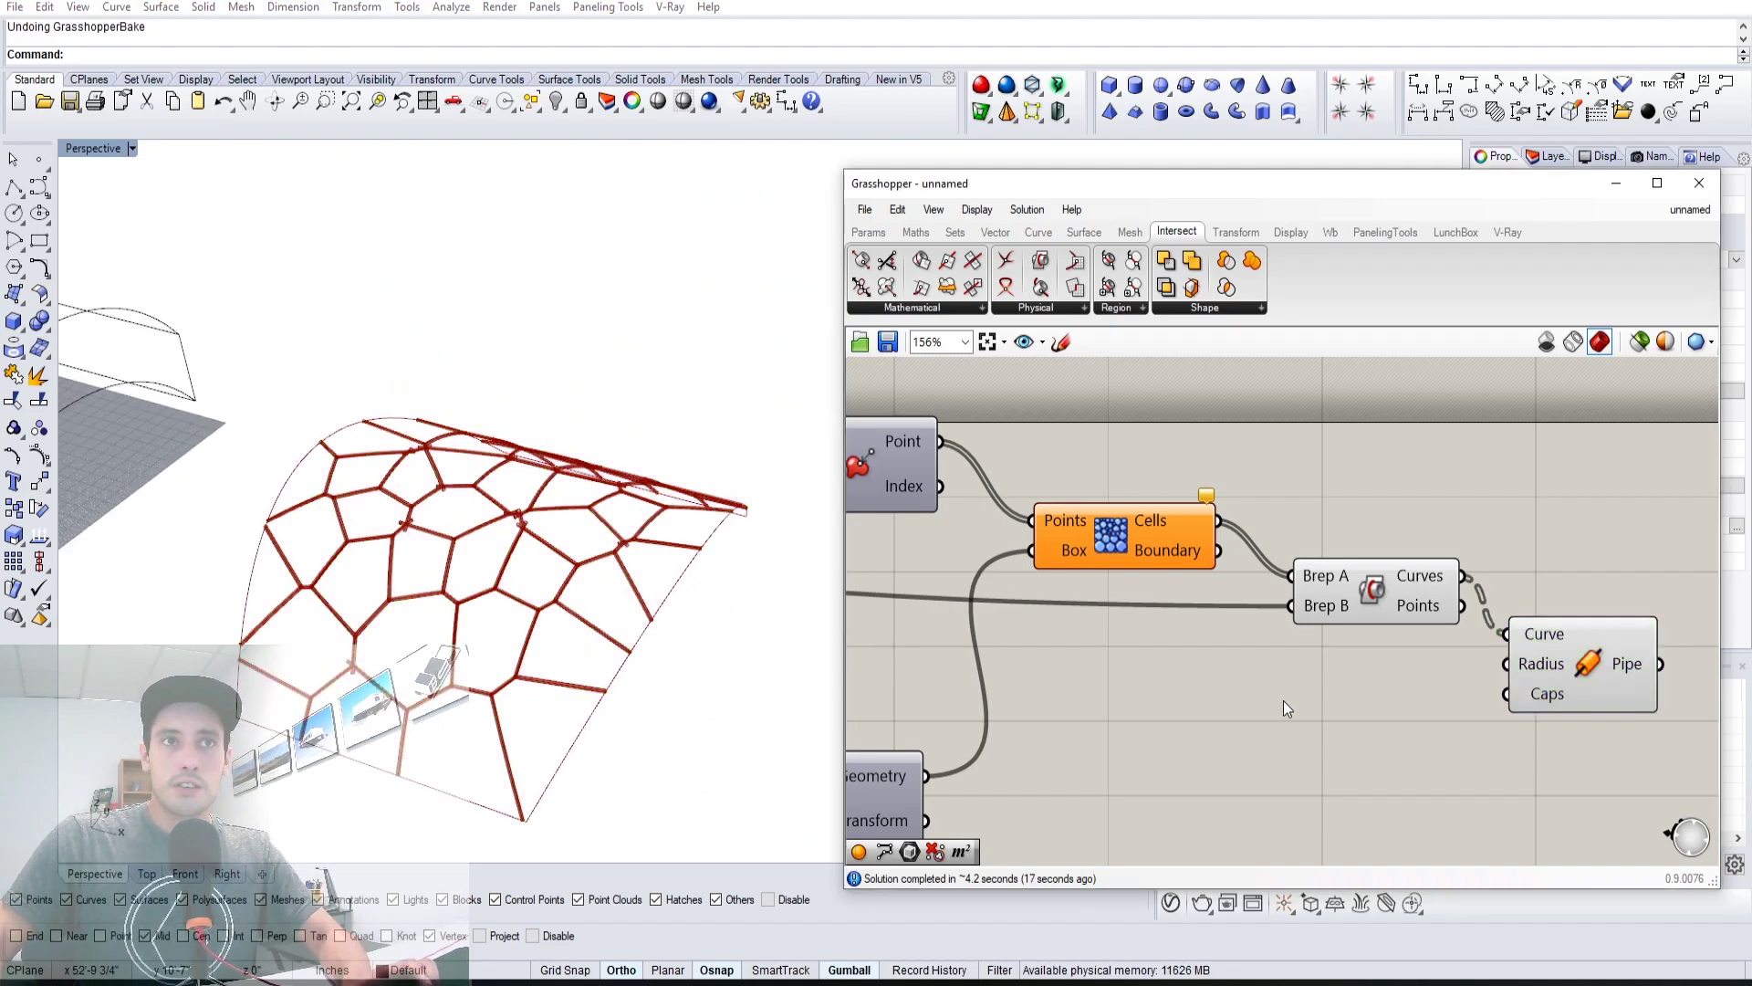
pyautogui.moveTo(1577, 616); pyautogui.dragTo(1484, 620, button='right')
pyautogui.click(1278, 593)
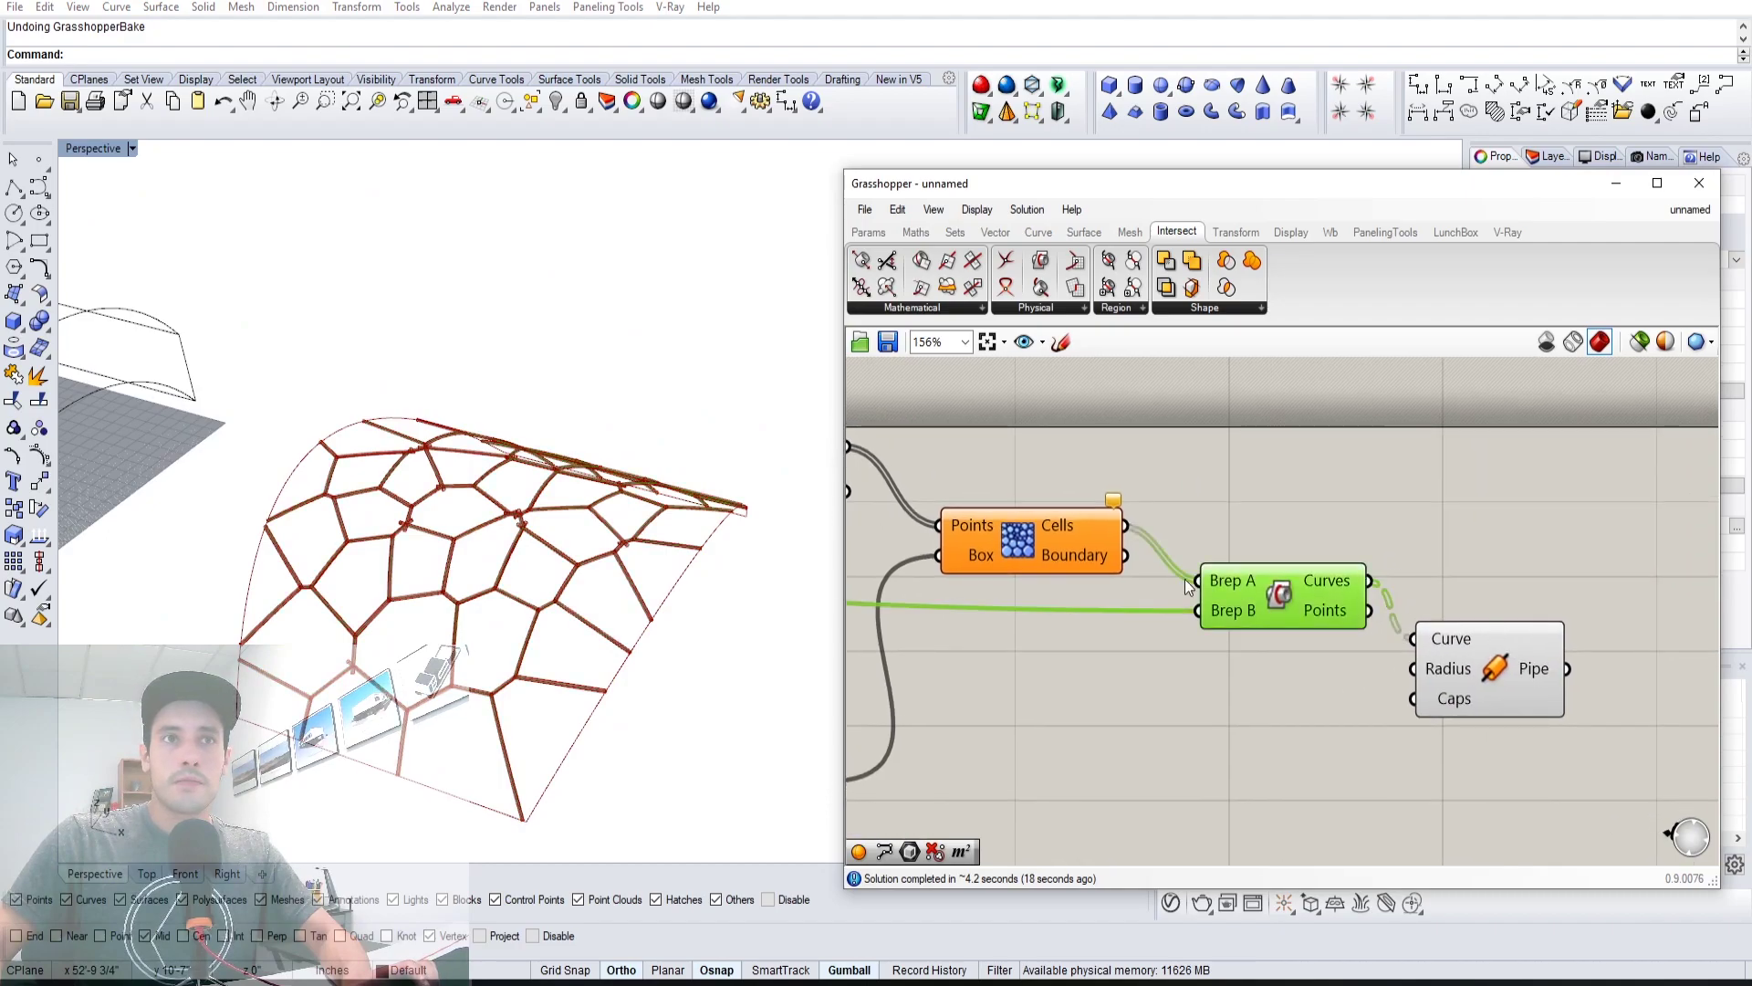
# Add an Explode component above the Brep intersection's output and connect the intersection Curves to its Curve input
pyautogui.click(1448, 526)
pyautogui.scroll(3, 1451, 524)
pyautogui.doubleClick(1454, 522)
pyautogui.write('expl')
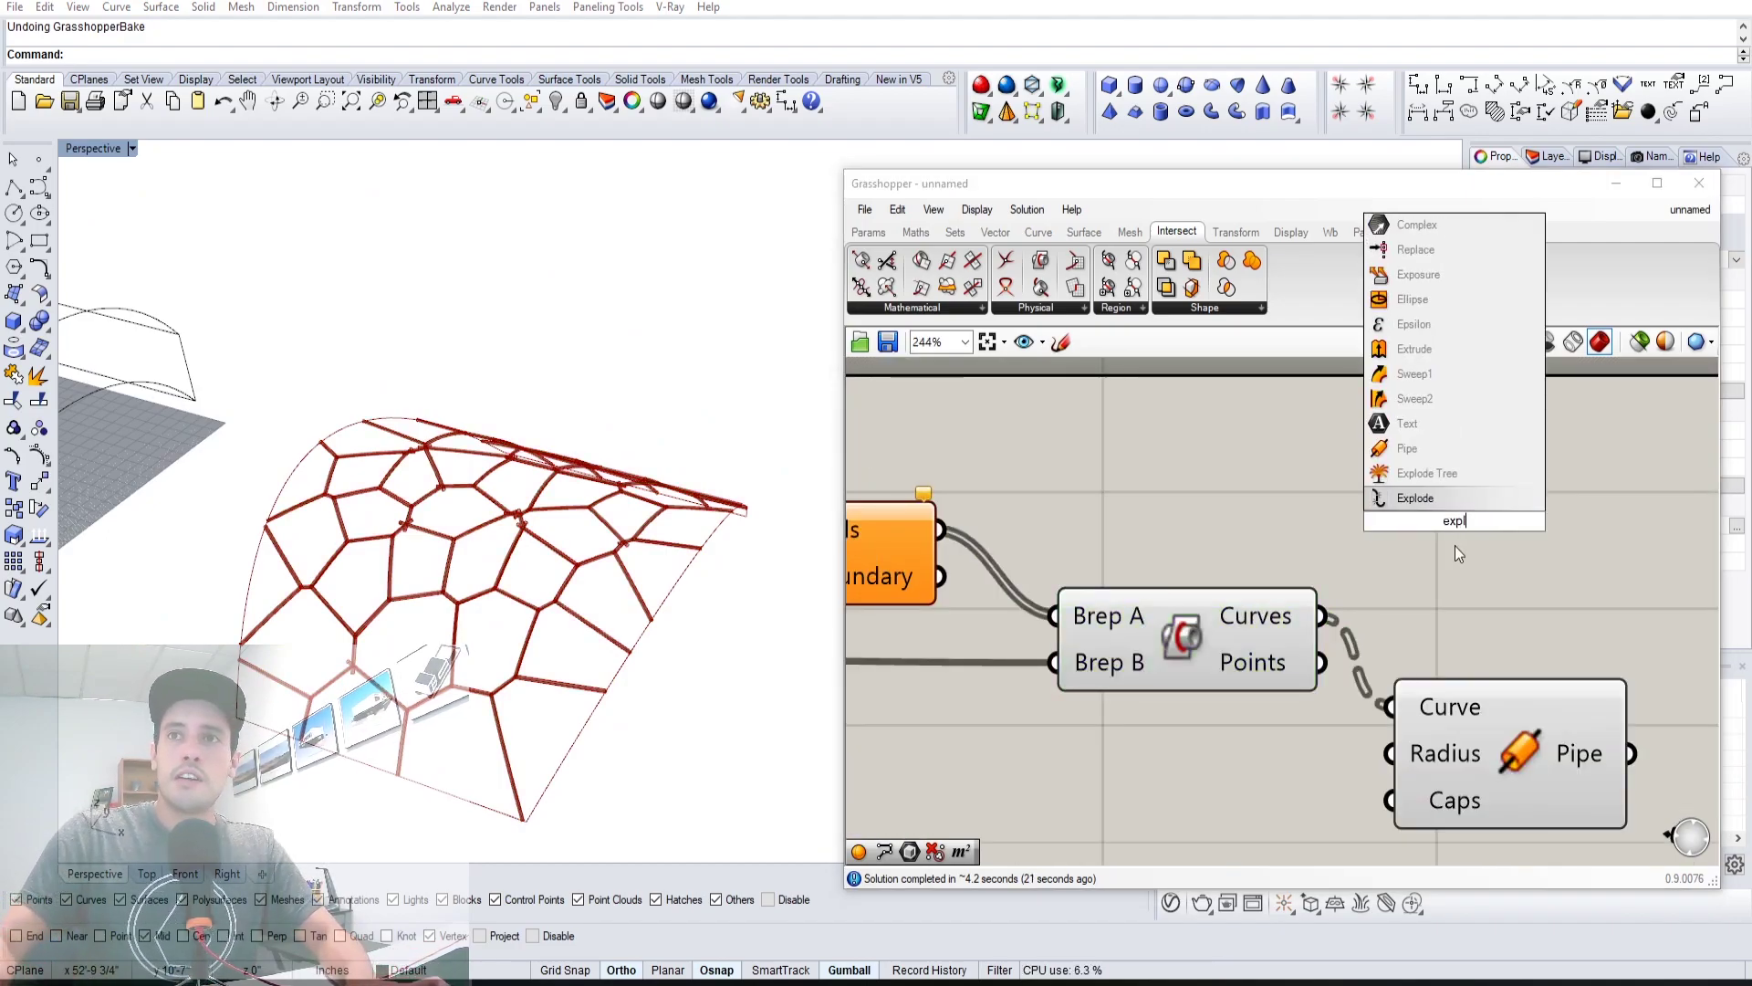
pyautogui.click(1426, 499)
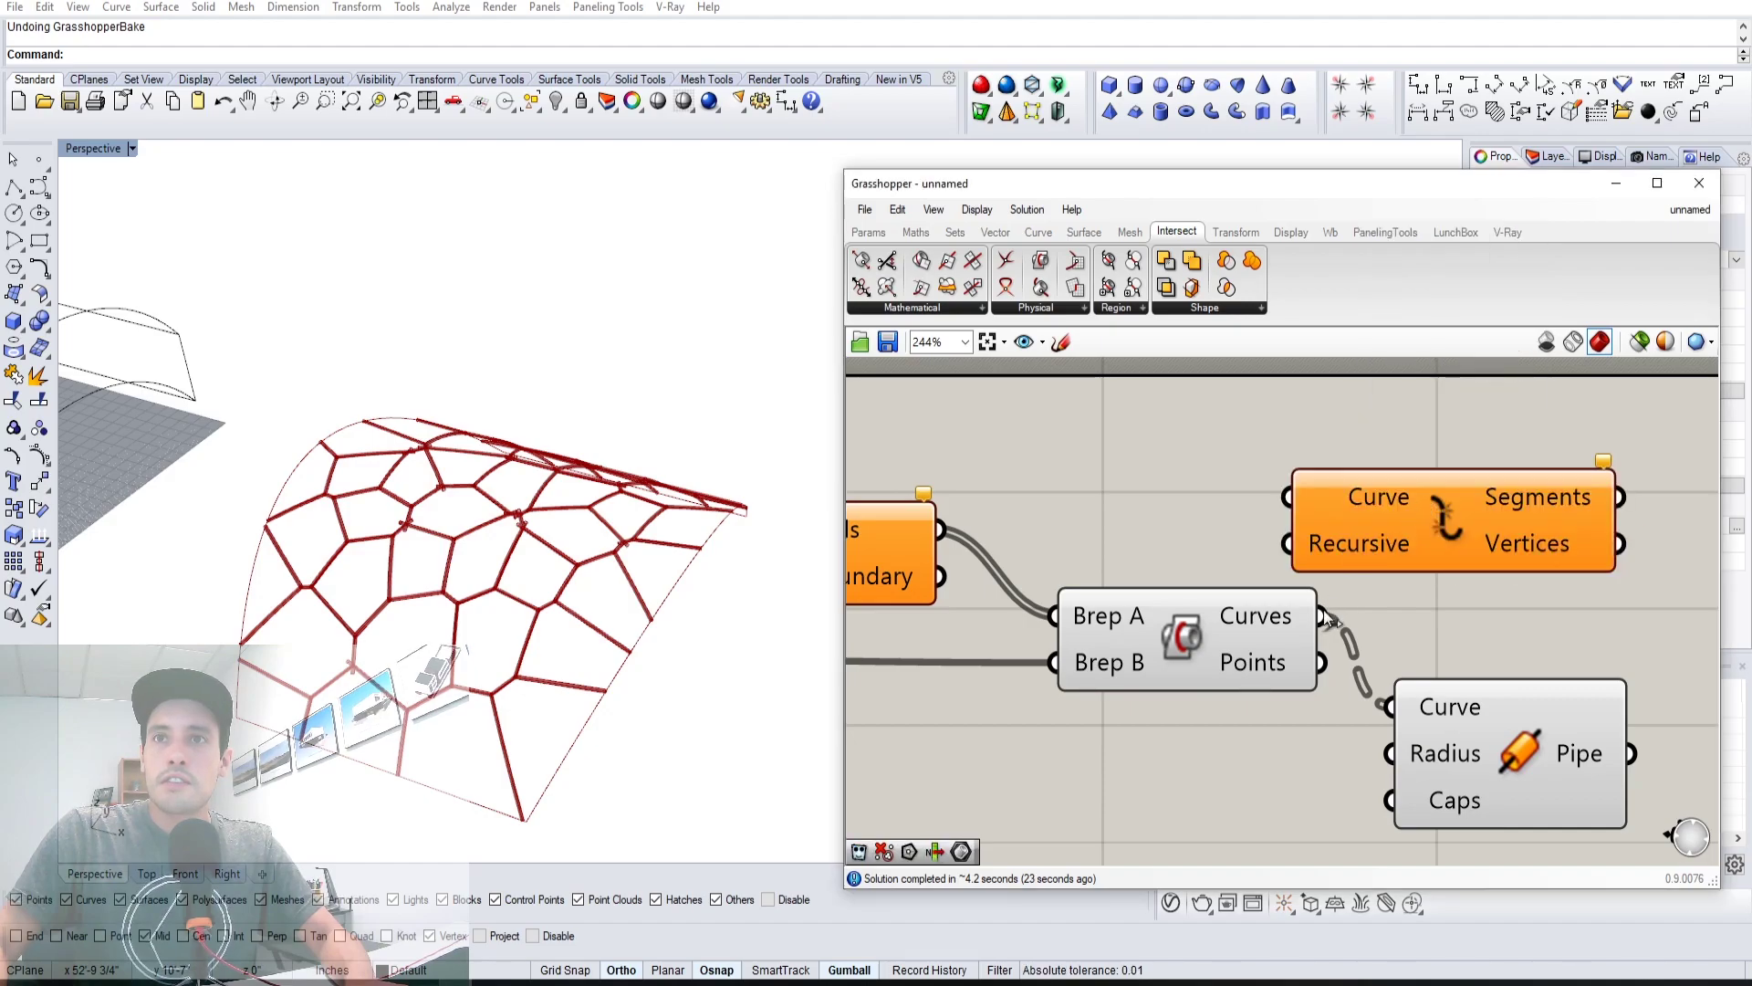
pyautogui.moveTo(1295, 500); pyautogui.dragTo(1293, 497)
# Place Pipe after Explode and connect the exploded Segments to Pipe's Curve input
pyautogui.moveTo(1384, 502); pyautogui.dragTo(1493, 502)
pyautogui.scroll(-3, 1487, 520)
pyautogui.moveTo(1480, 575); pyautogui.dragTo(1334, 609, button='right')
pyautogui.moveTo(1365, 676); pyautogui.dragTo(1517, 609)
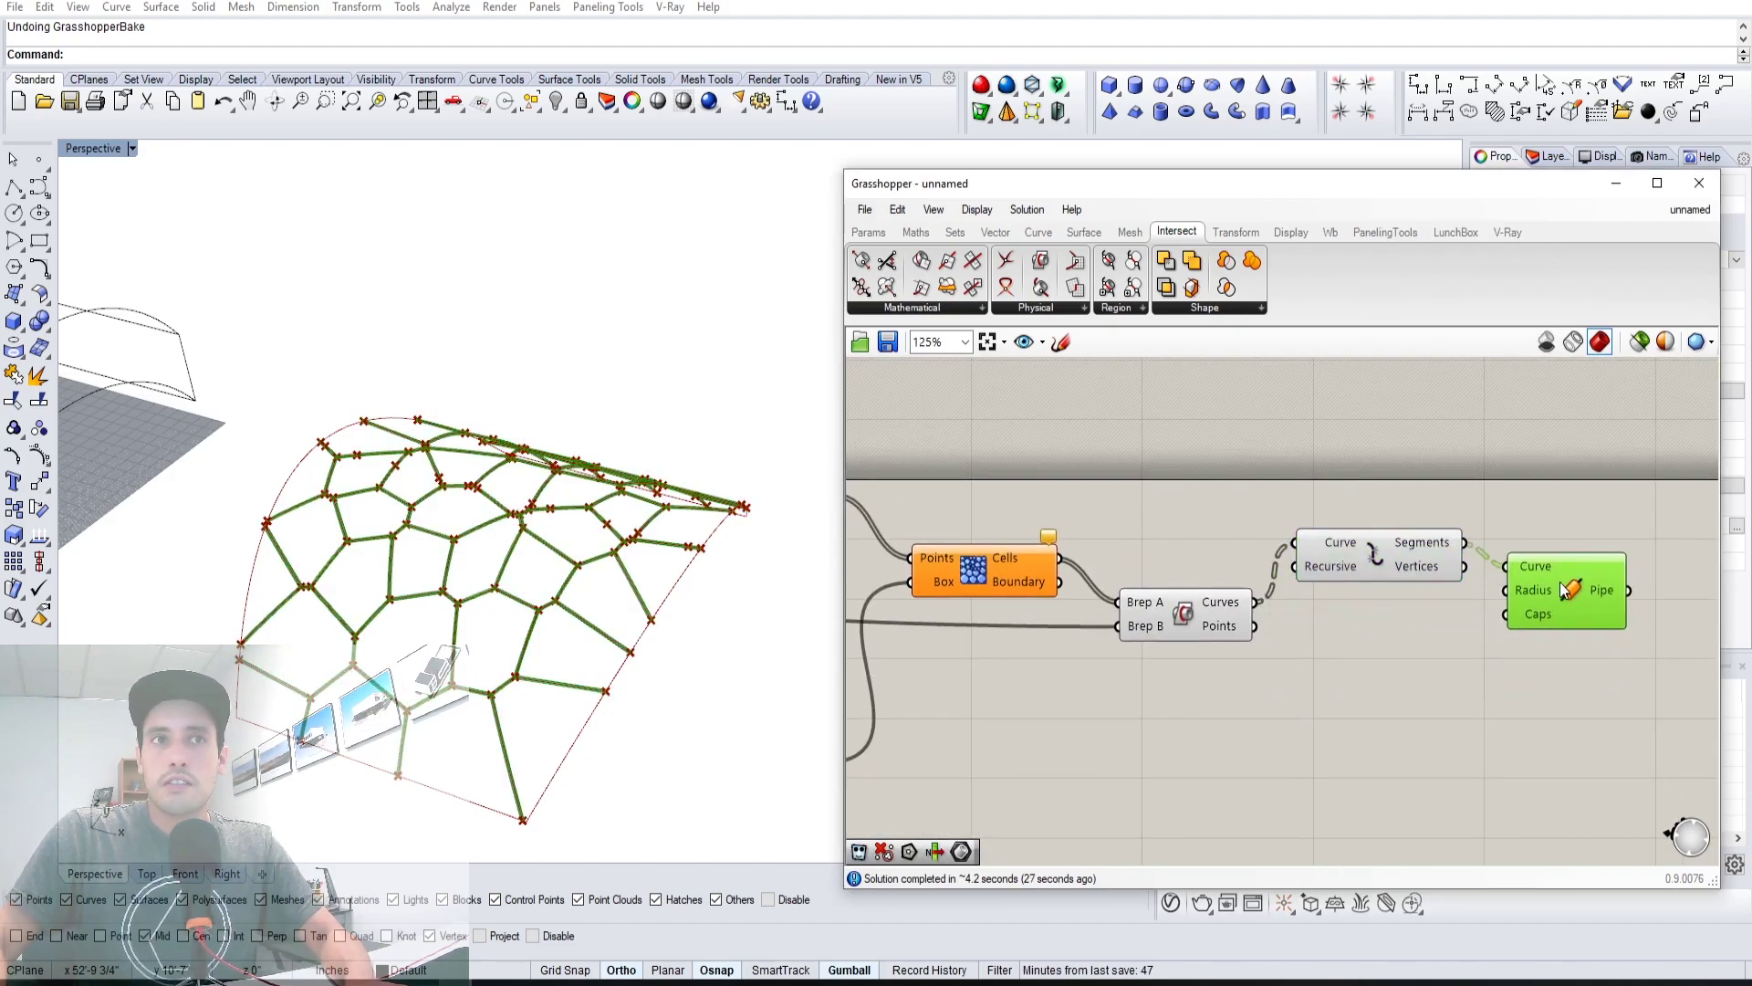
# Duplicate the Pipe component and place the copy just below the original
pyautogui.click(1449, 705)
pyautogui.scroll(-2, 1449, 705)
pyautogui.moveTo(1449, 705); pyautogui.dragTo(1410, 597, button='right')
pyautogui.scroll(1, 1410, 597)
pyautogui.moveTo(1187, 680); pyautogui.dragTo(1473, 675, button='right')
pyautogui.scroll(-1, 1473, 675)
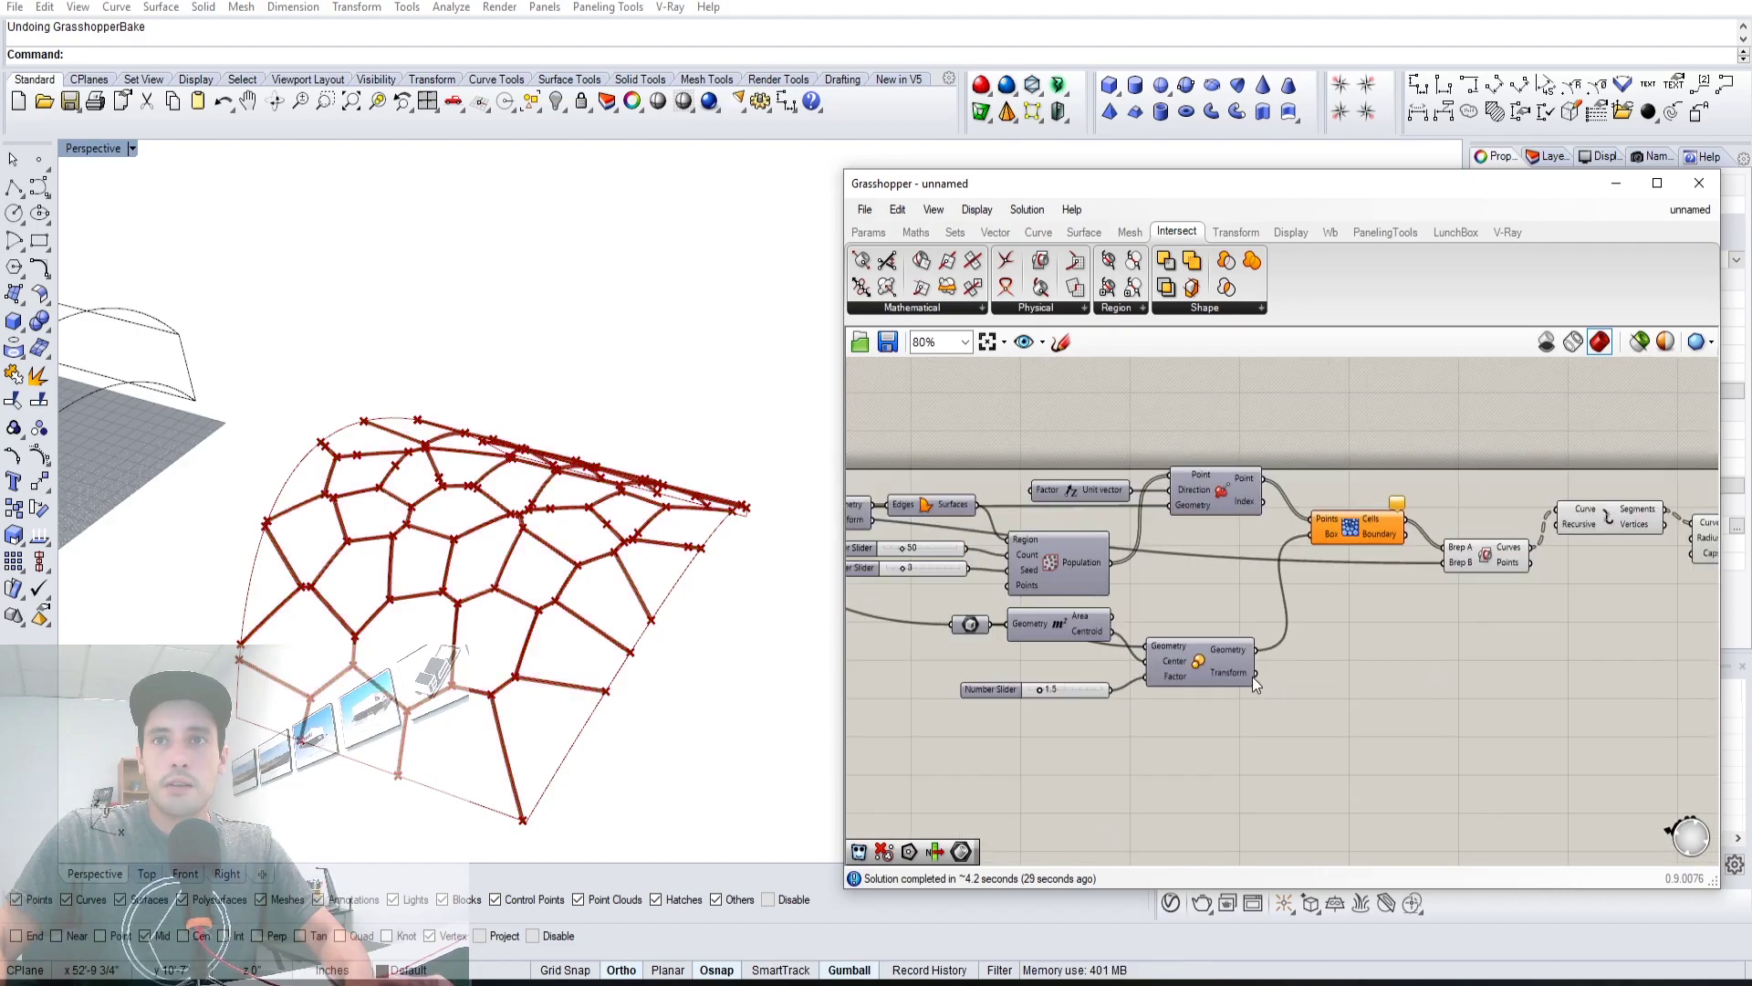
pyautogui.moveTo(1016, 627); pyautogui.dragTo(1152, 612, button='right')
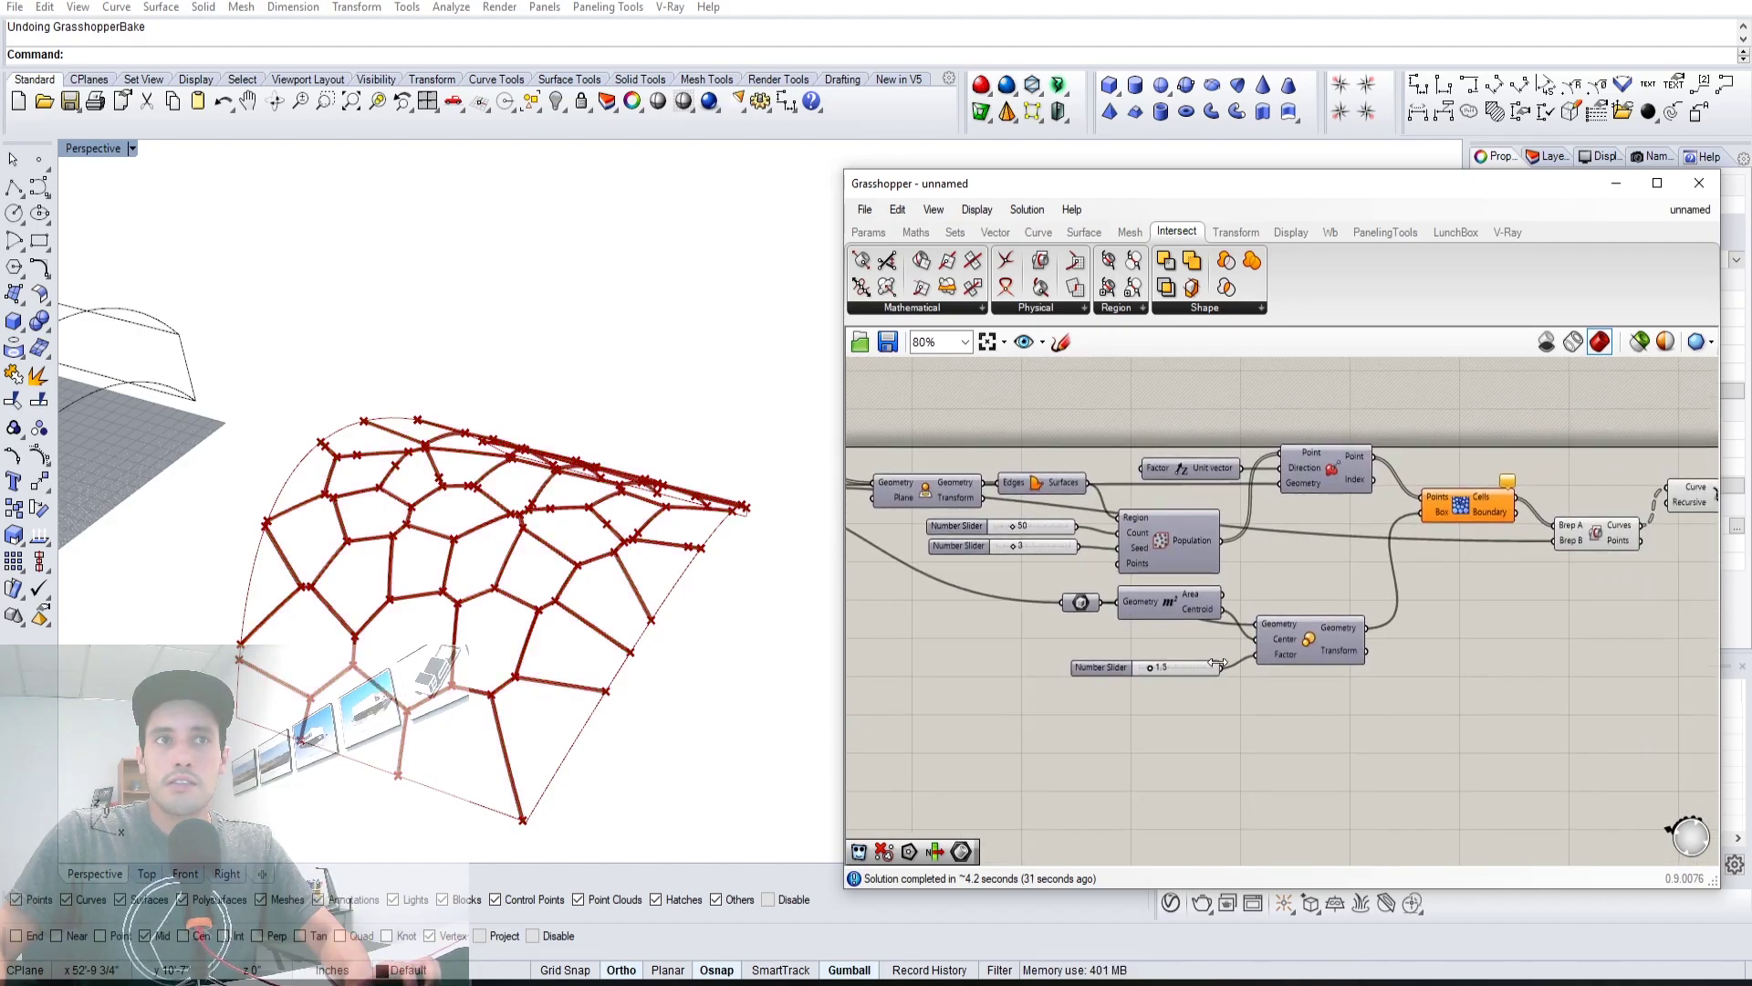
pyautogui.moveTo(1532, 666); pyautogui.dragTo(1407, 639, button='right')
pyautogui.moveTo(1697, 517); pyautogui.dragTo(1571, 491, button='right')
pyautogui.click(1588, 479)
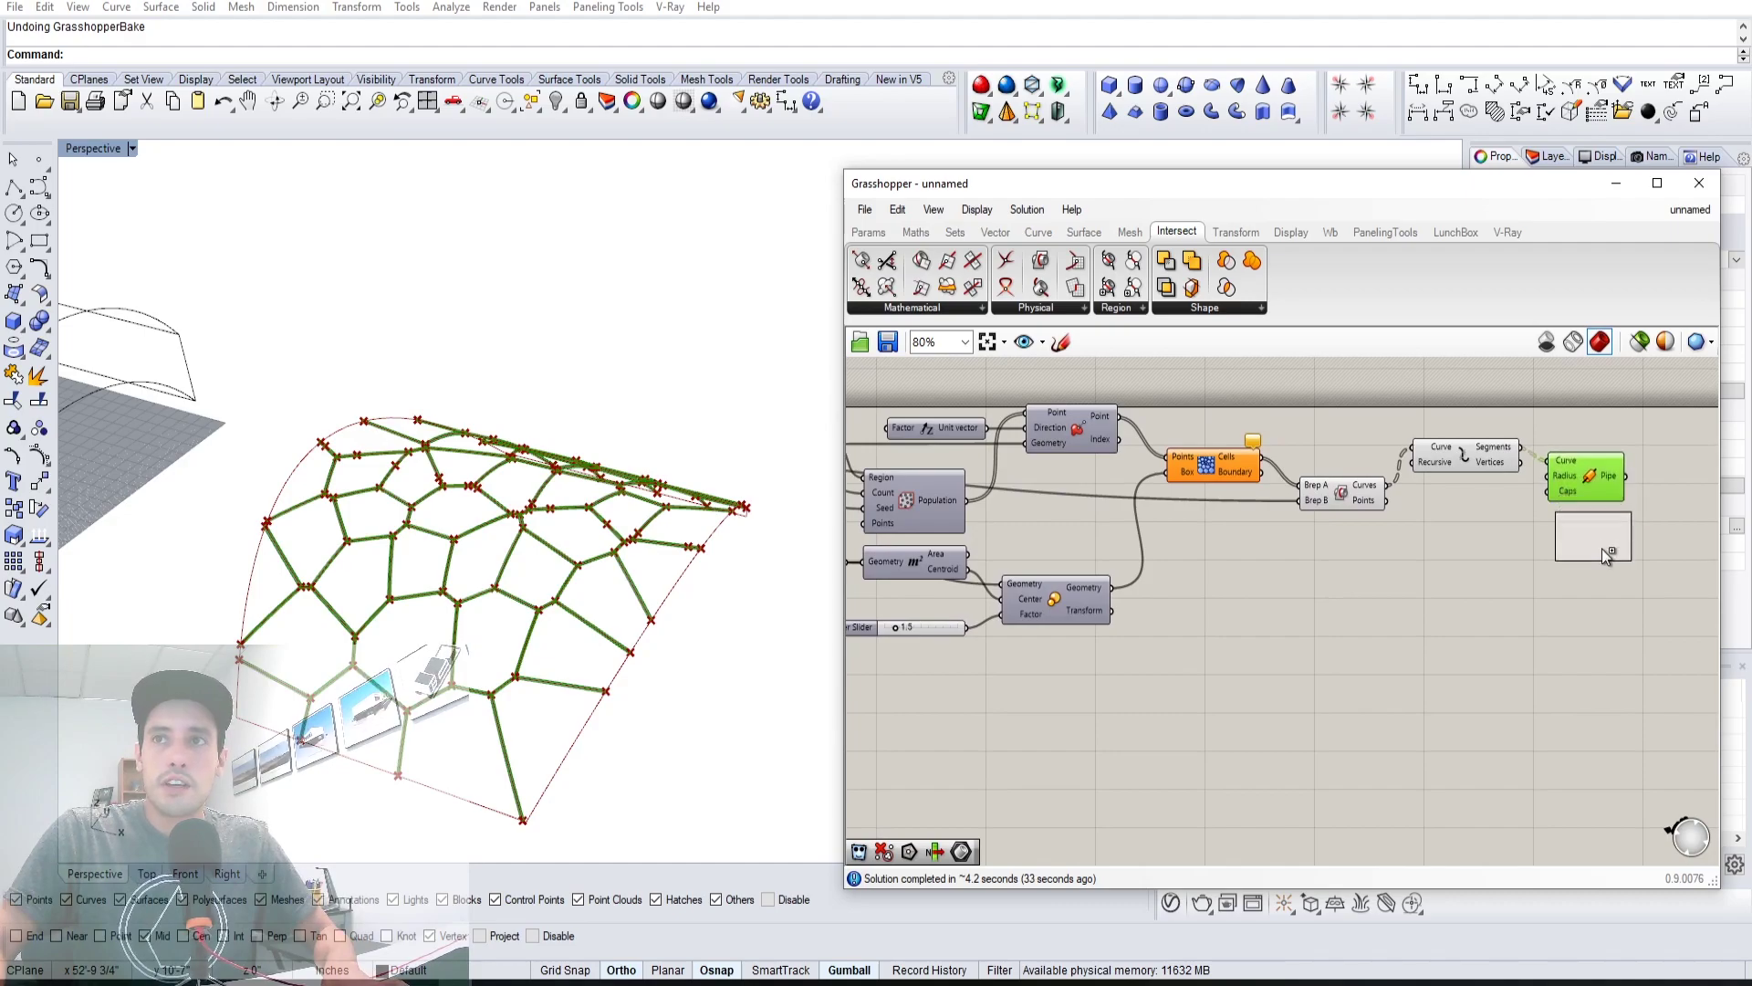
pyautogui.keyDown('alt'); pyautogui.moveTo(1602, 550); pyautogui.dragTo(1602, 552); pyautogui.keyUp('alt')
# Connect the surface's Naked edges output to the Curve input of the duplicated Pipe component
pyautogui.click(1471, 594)
pyautogui.moveTo(1002, 539); pyautogui.dragTo(1113, 588, button='right')
pyautogui.moveTo(955, 501); pyautogui.dragTo(1358, 555, button='right')
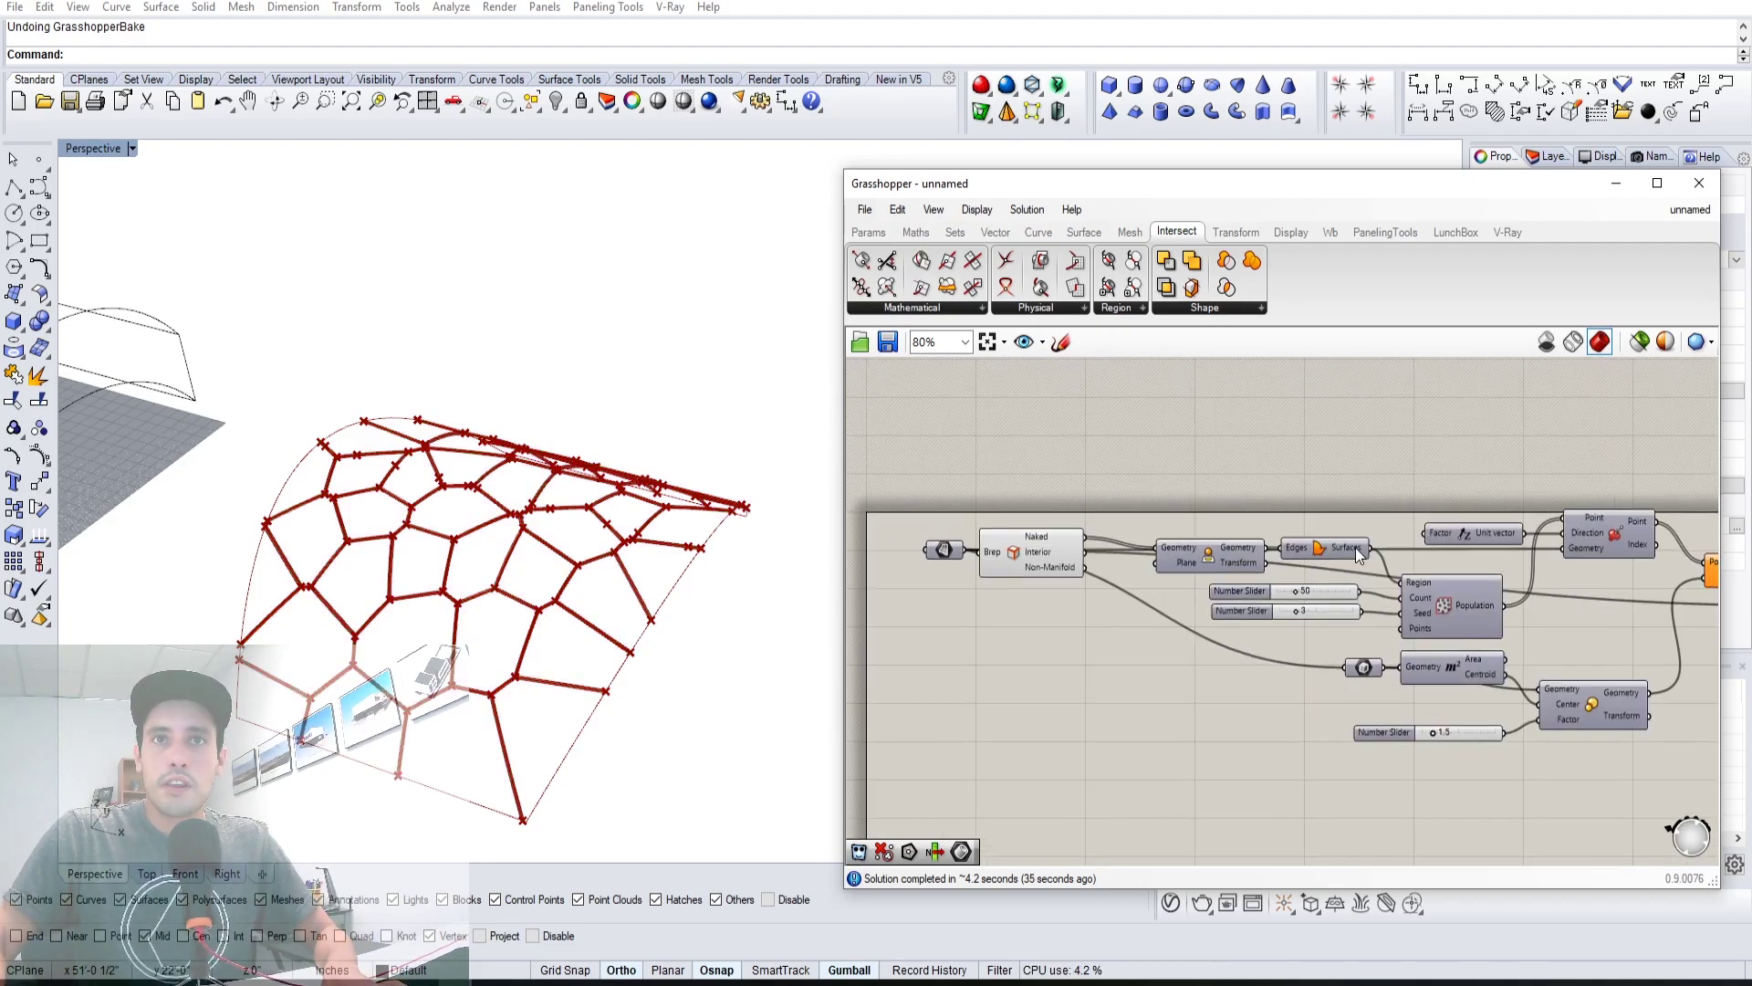
pyautogui.scroll(-5, 1182, 638)
pyautogui.moveTo(1094, 540); pyautogui.dragTo(1448, 668)
pyautogui.scroll(7, 1460, 625)
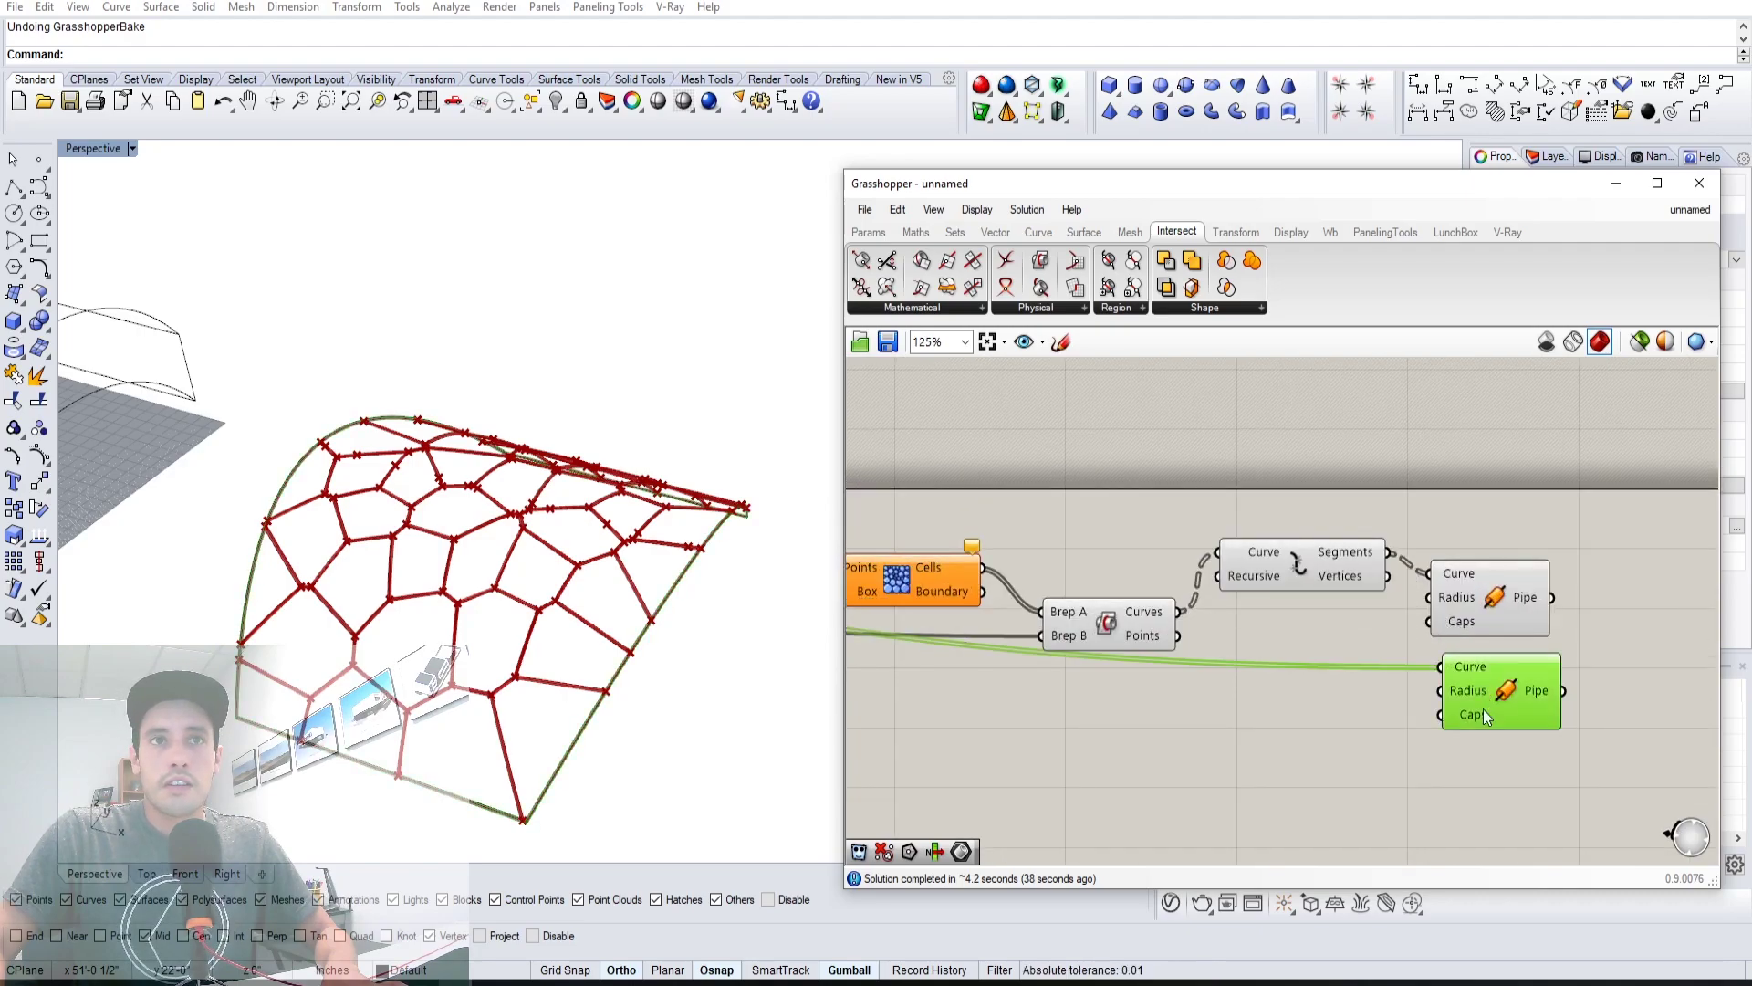
# Add a number slider with value 2.5 and connect it to the Radius input of the lower Pipe component
pyautogui.scroll(1, 1424, 721)
pyautogui.doubleClick(1285, 687)
pyautogui.doubleClick(1276, 746)
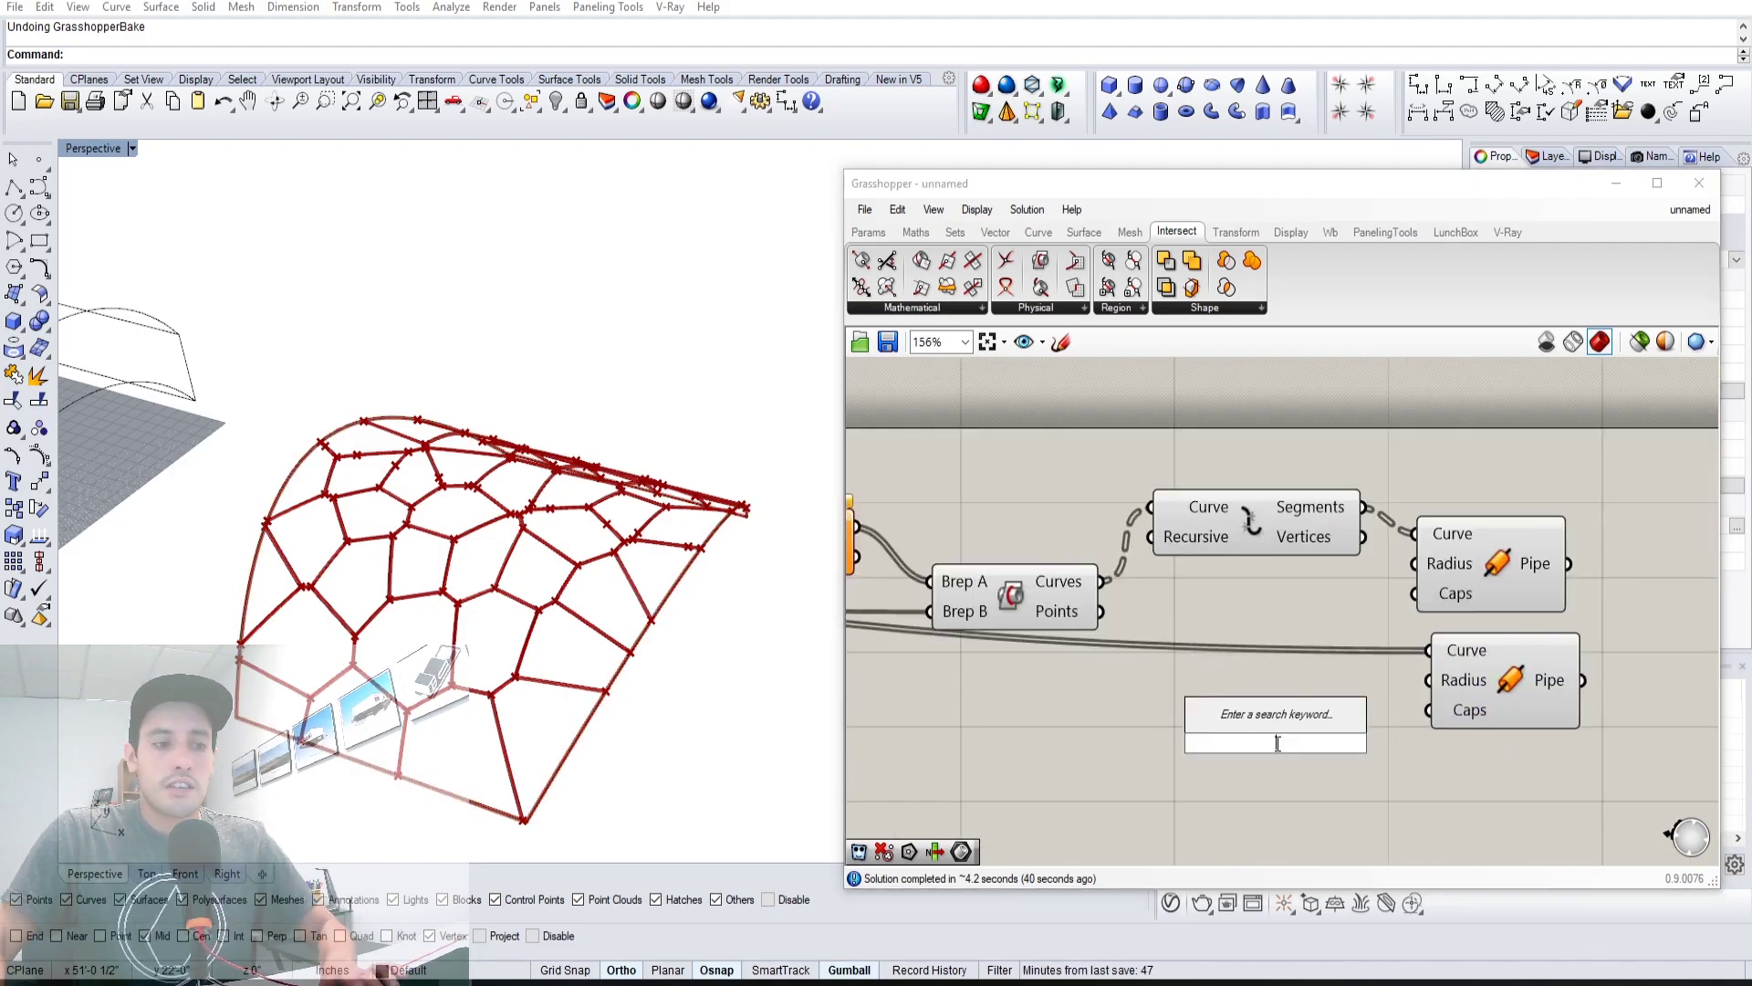
pyautogui.write('2')
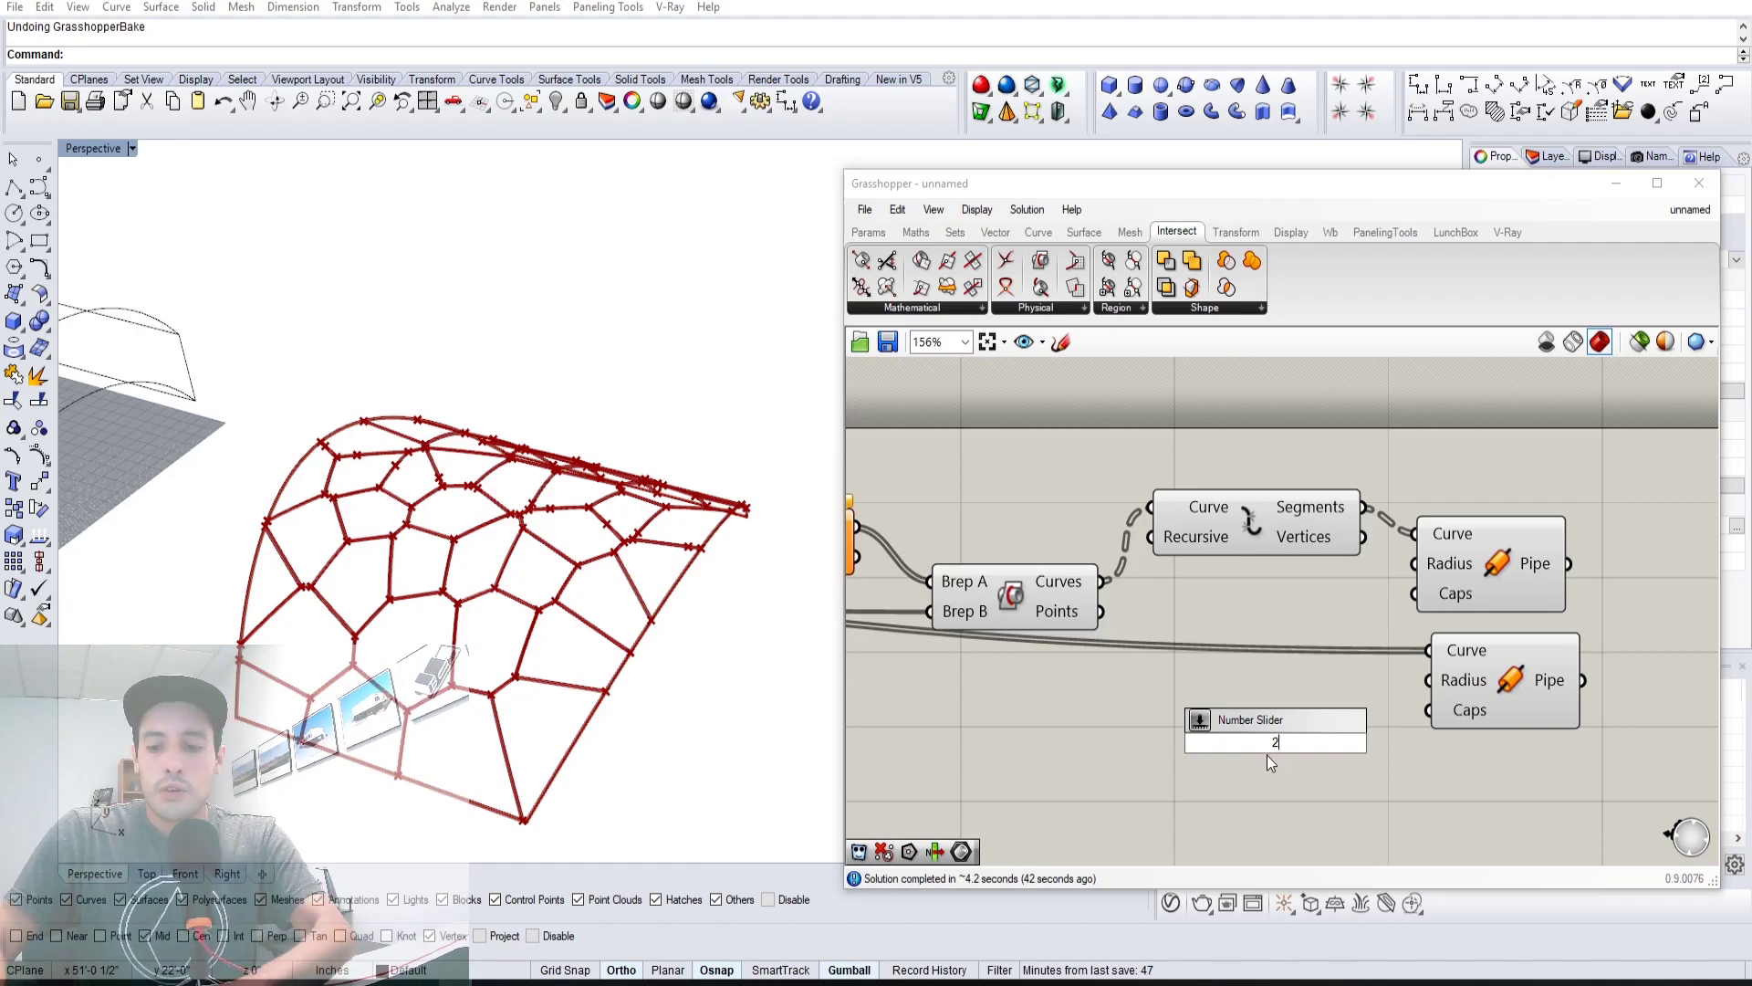
pyautogui.write('.5')
pyautogui.press('Return')
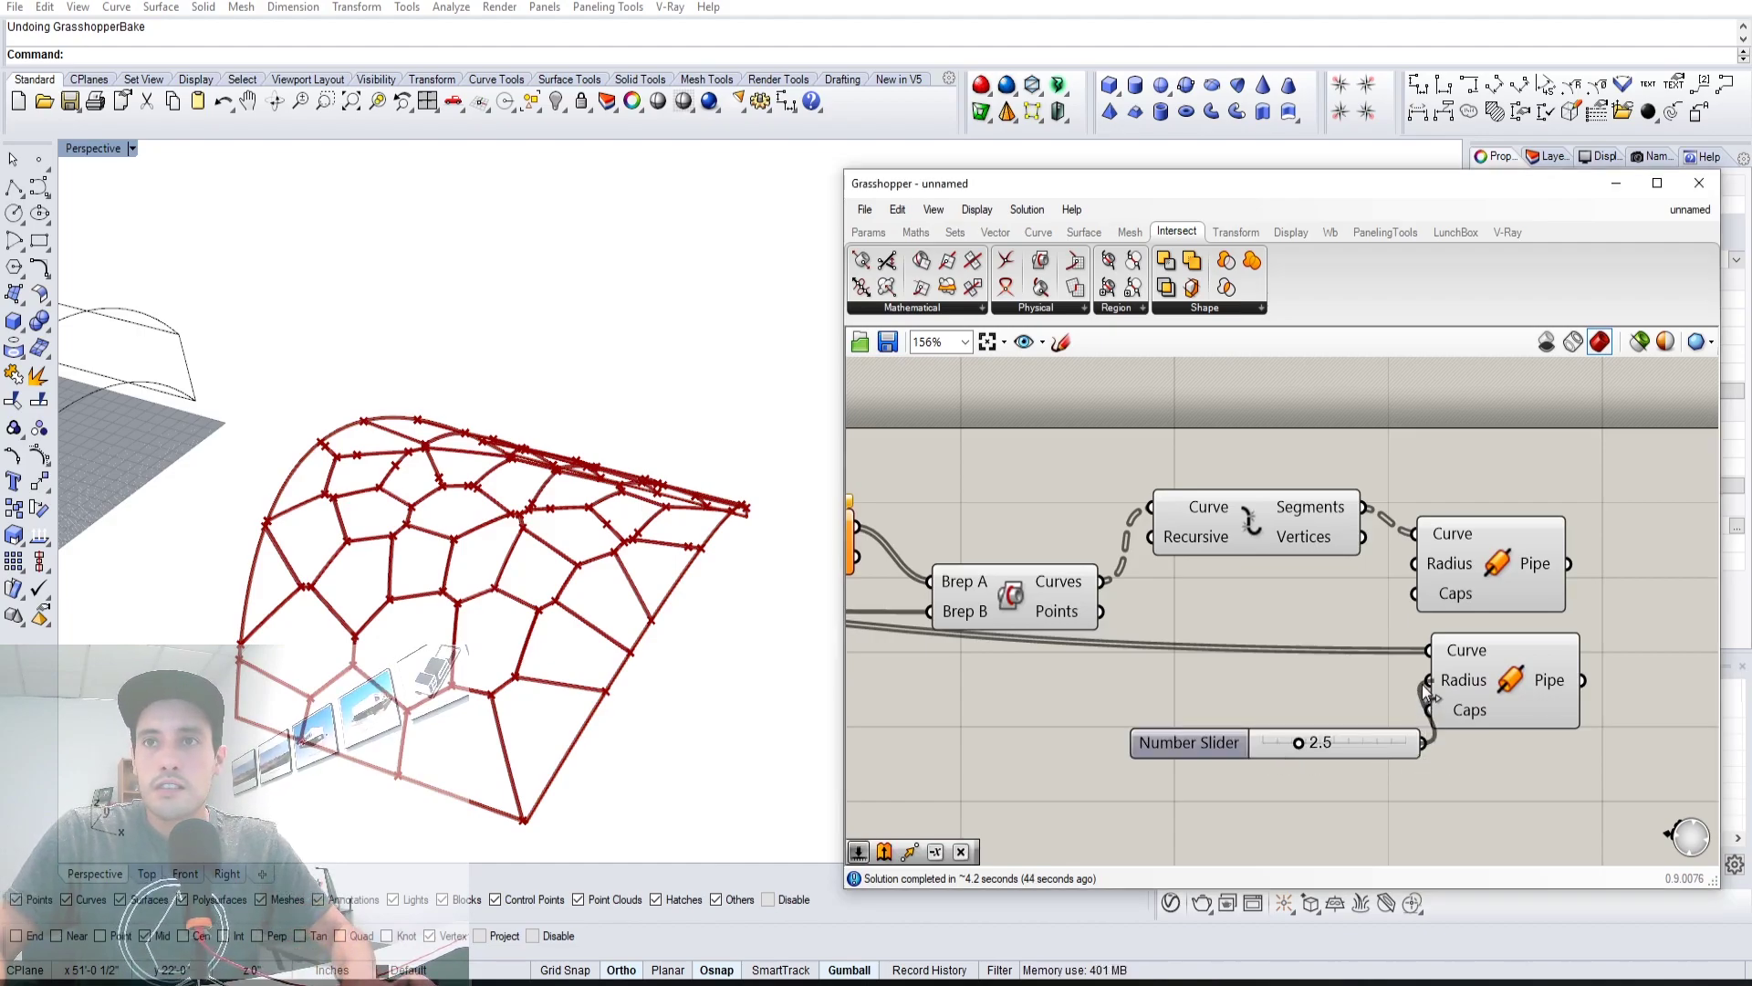
pyautogui.moveTo(1423, 686); pyautogui.dragTo(1428, 681)
# Duplicate the radius slider above the original, connect the copy to the upper Pipe's Radius input and set it to 1.5
pyautogui.moveTo(1173, 743); pyautogui.dragTo(1146, 635)
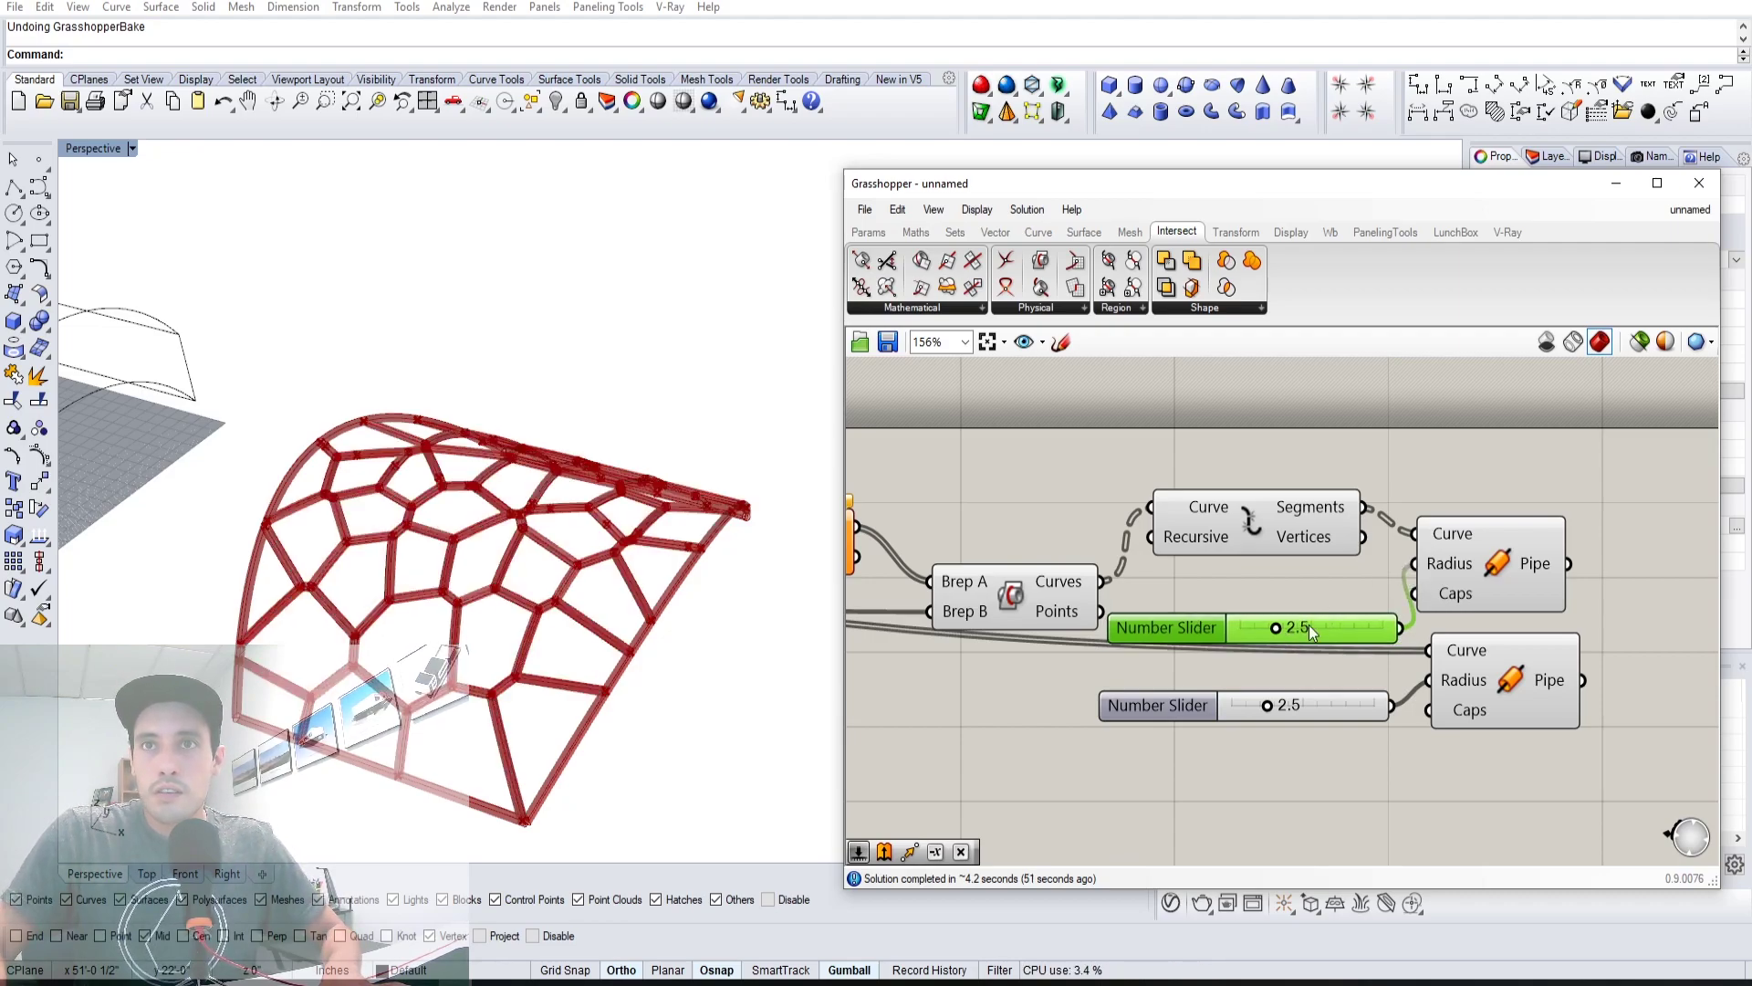
pyautogui.press('Return')
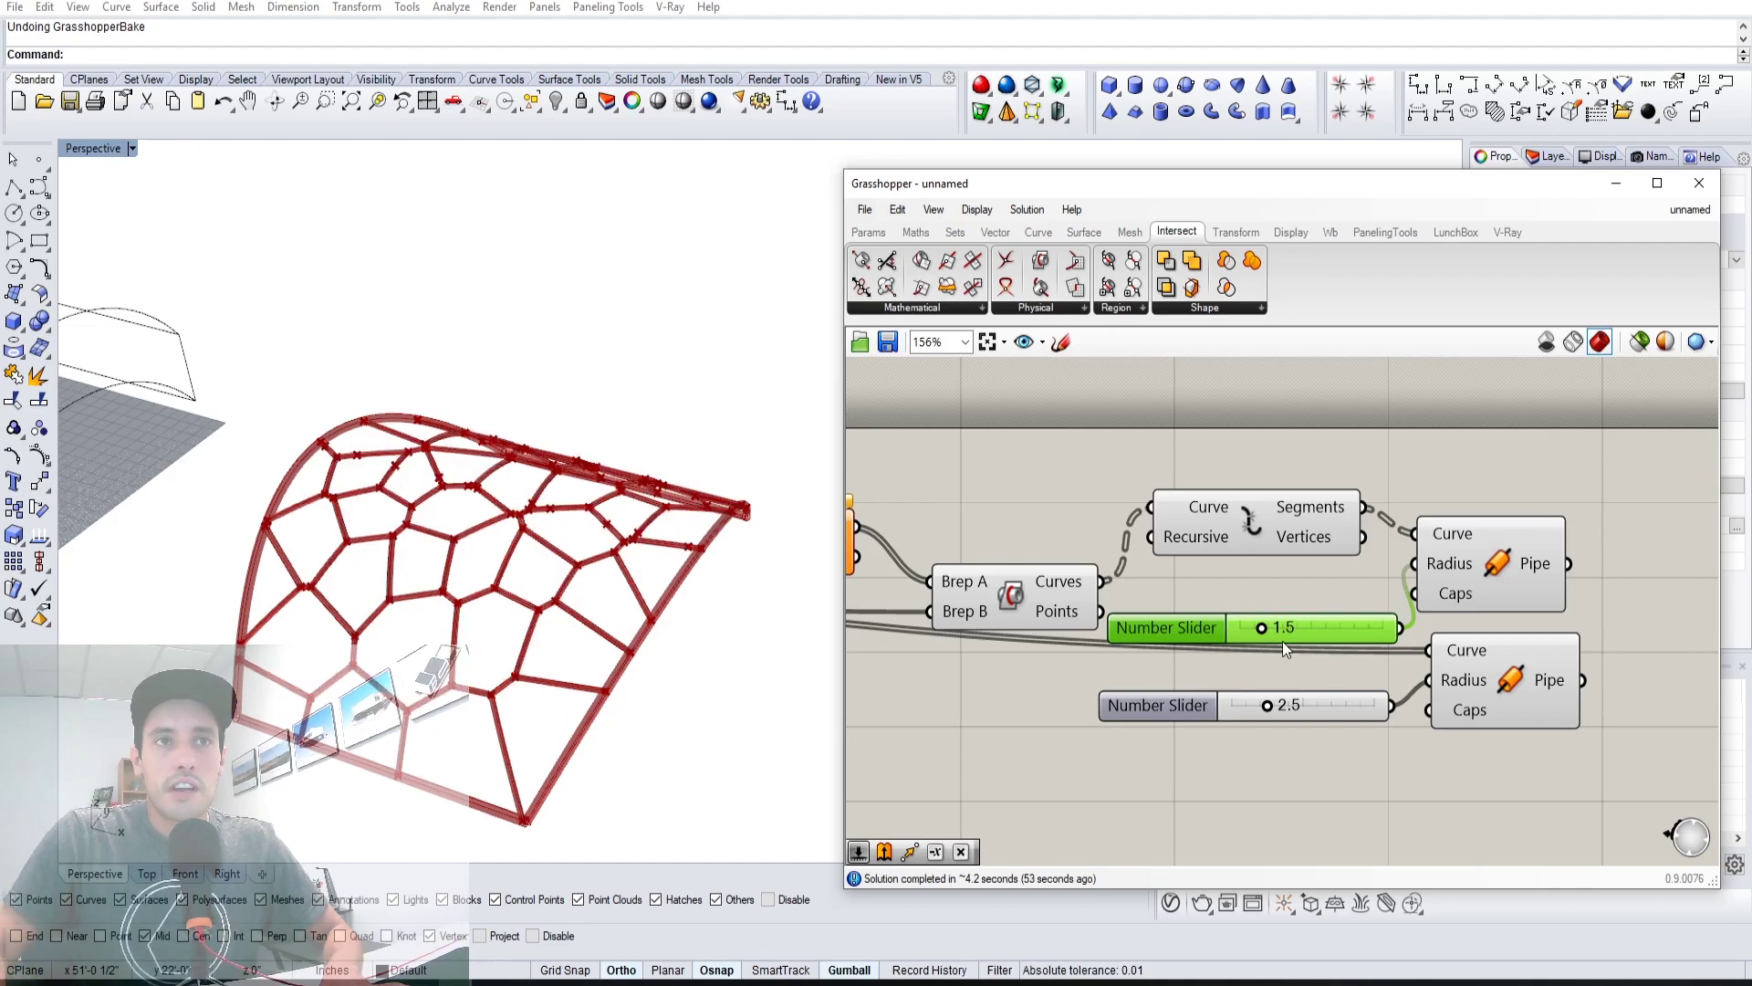
pyautogui.moveTo(821, 501); pyautogui.dragTo(473, 612, button='right')
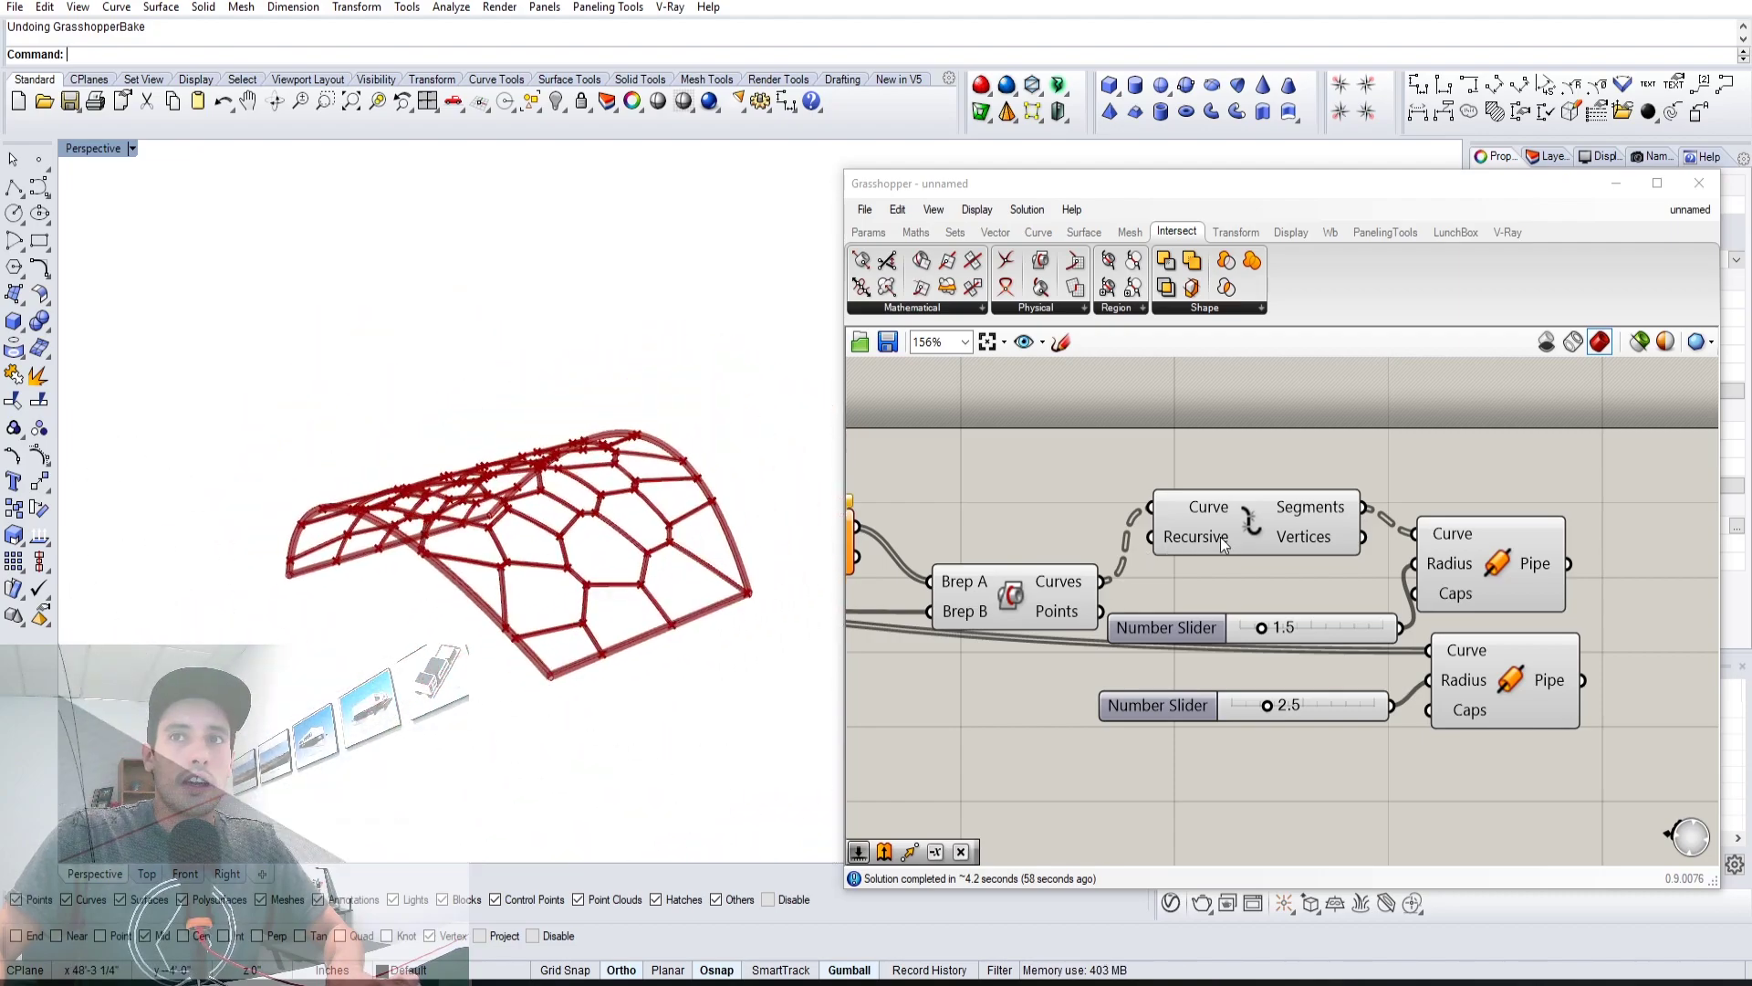
# Bake both Pipe components and turn off all preview geometry
pyautogui.moveTo(1473, 535); pyautogui.dragTo(1307, 541, button='right')
pyautogui.moveTo(1538, 761); pyautogui.dragTo(1322, 463)
pyautogui.middleClick(1321, 464)
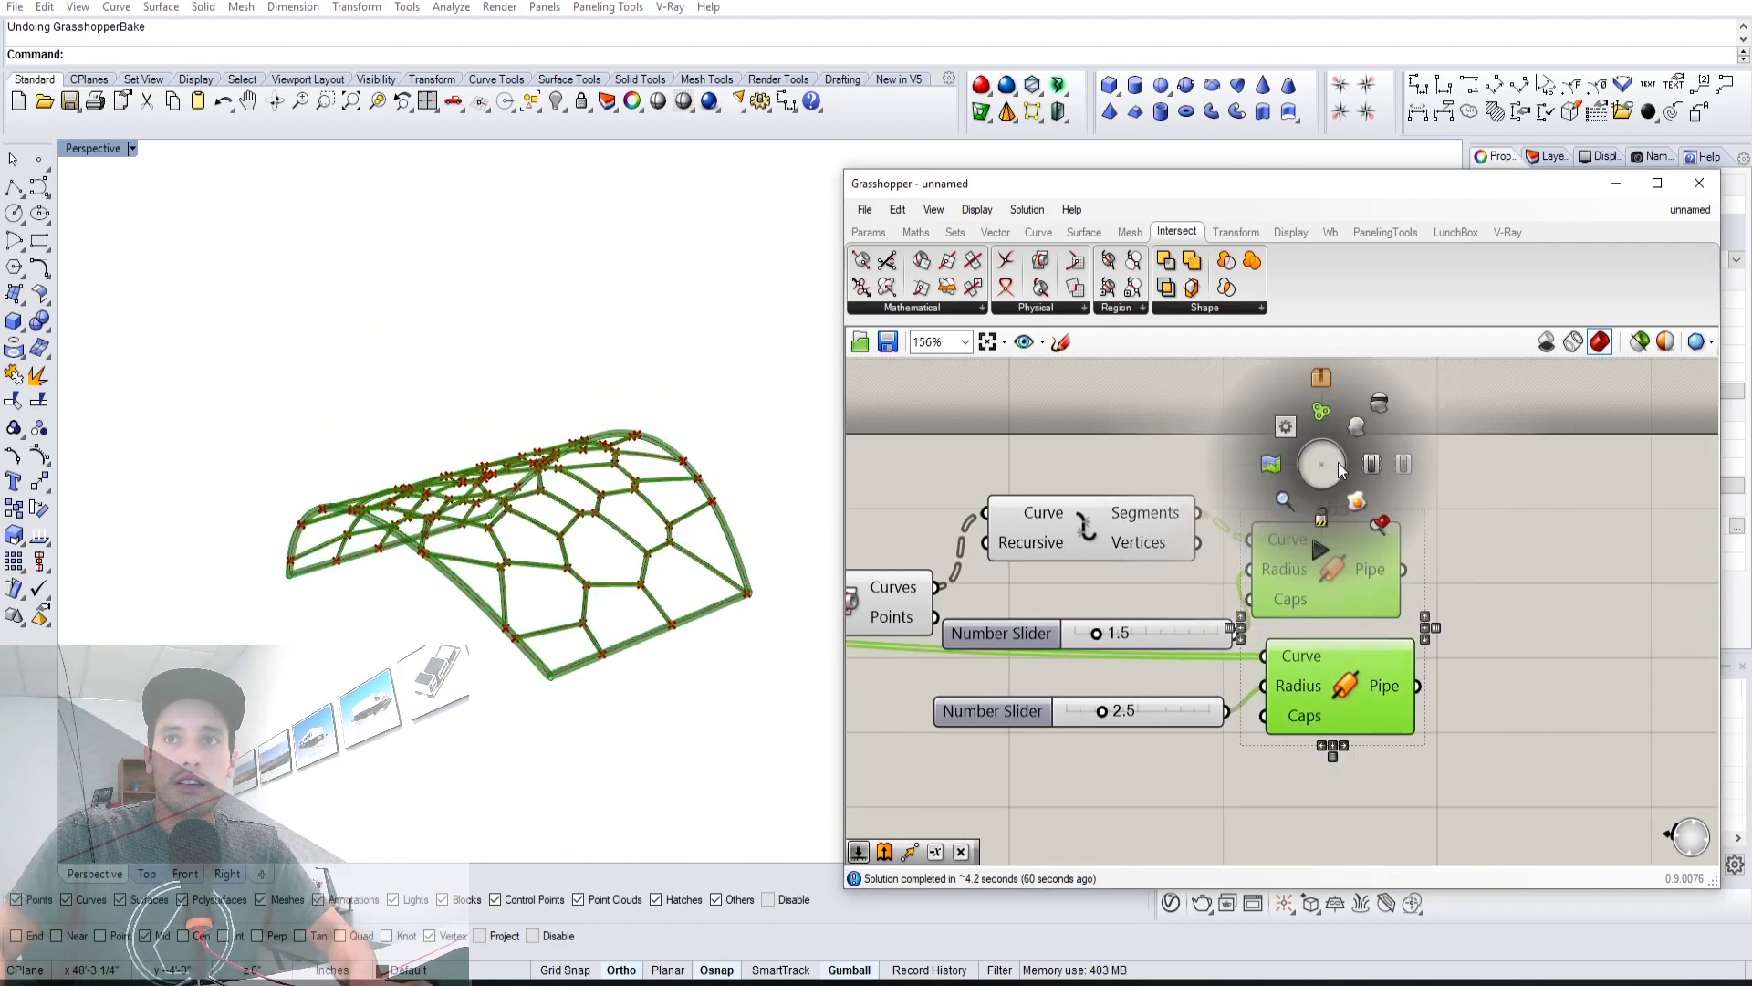
pyautogui.click(1368, 496)
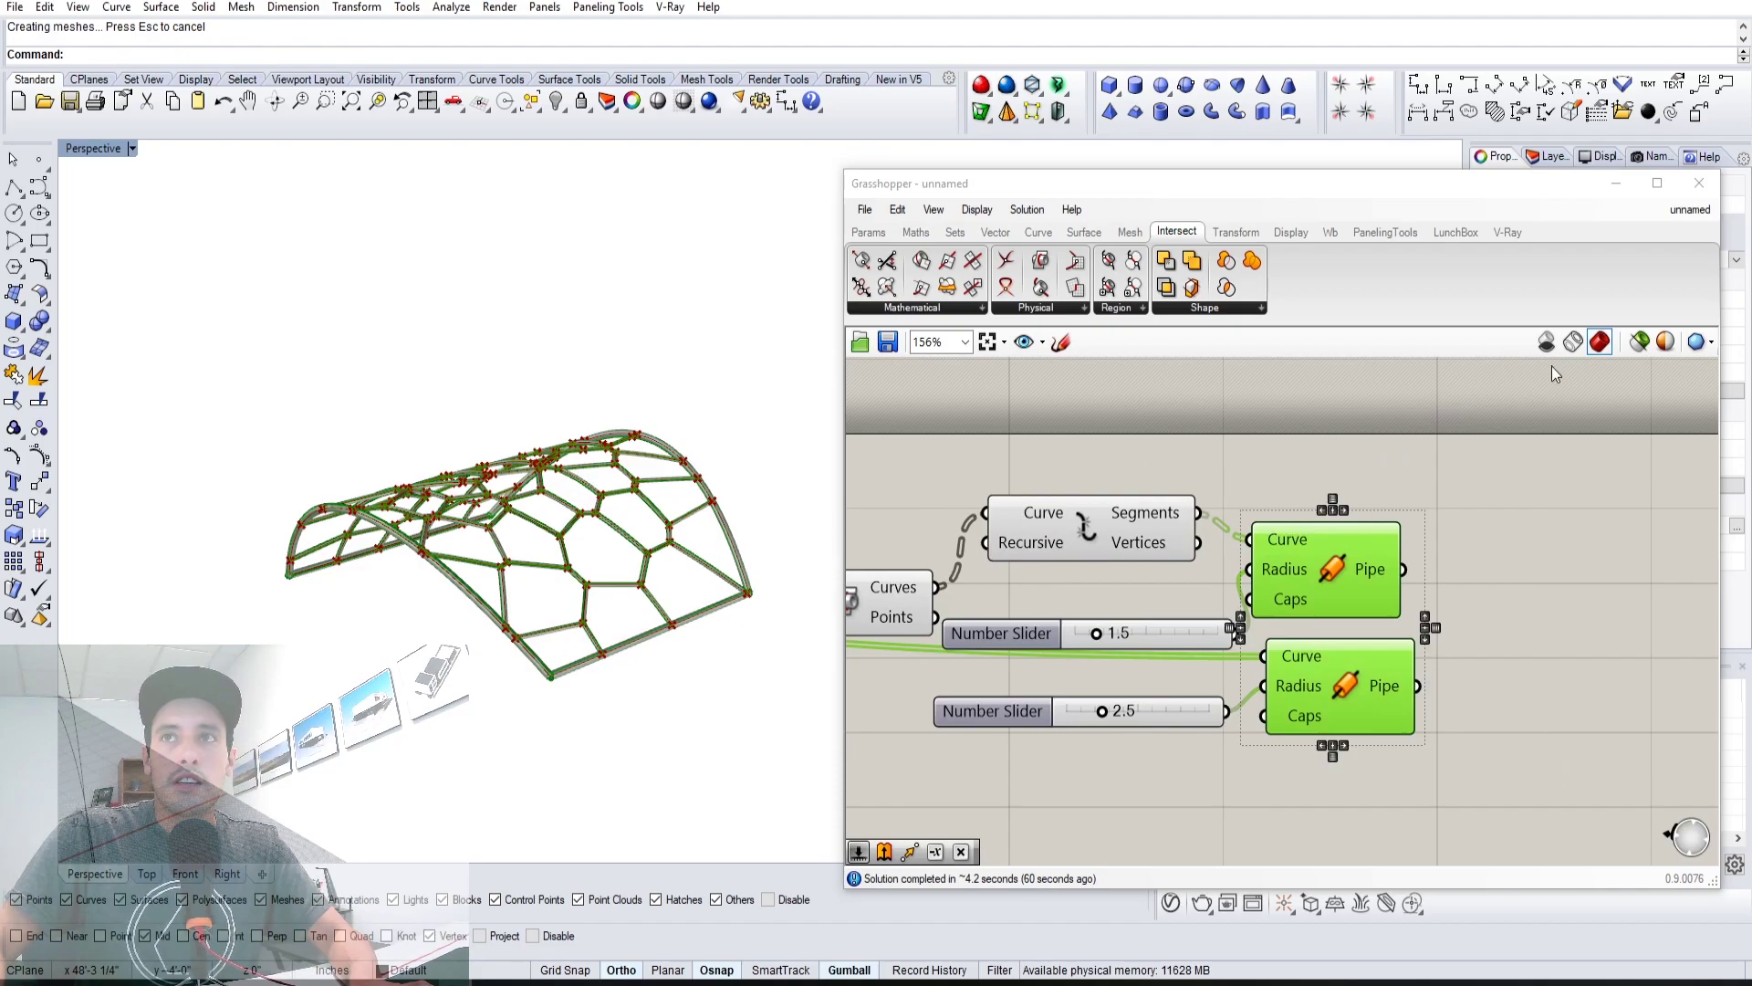
pyautogui.click(1549, 344)
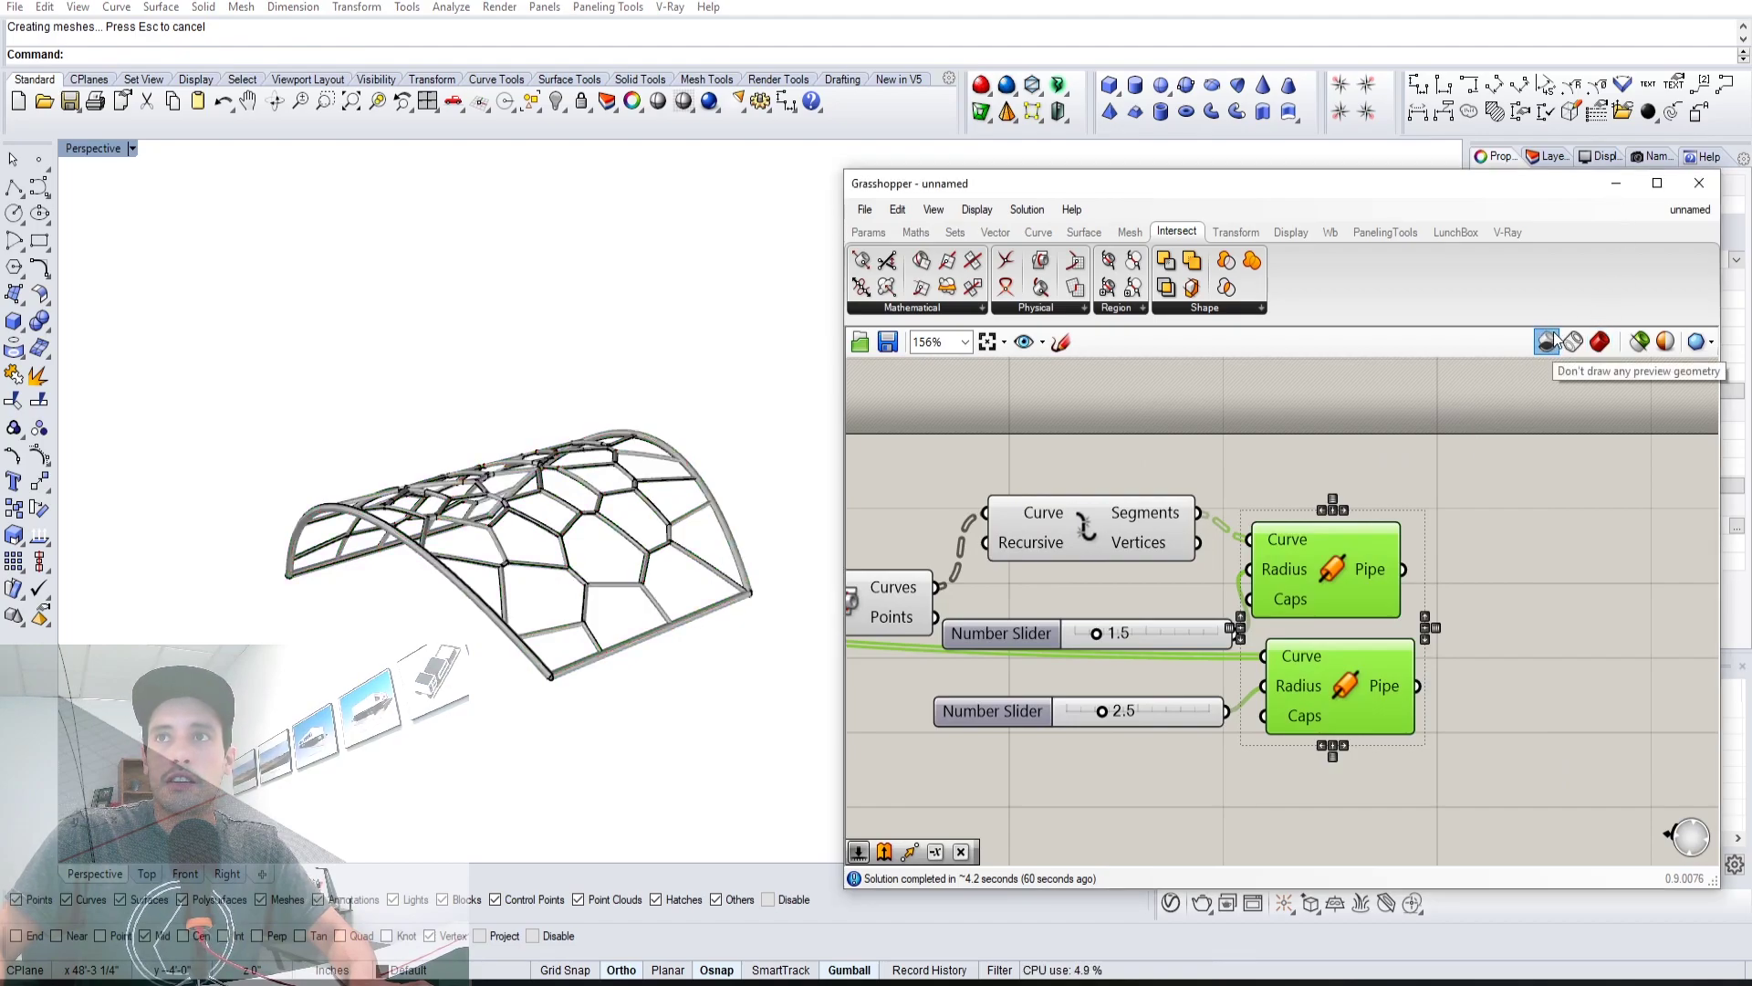
# Switch to the Rhino model, select the duplicate pipe surfaces with SelDup and delete them
pyautogui.click(1615, 184)
pyautogui.moveTo(721, 480); pyautogui.dragTo(780, 538, button='right')
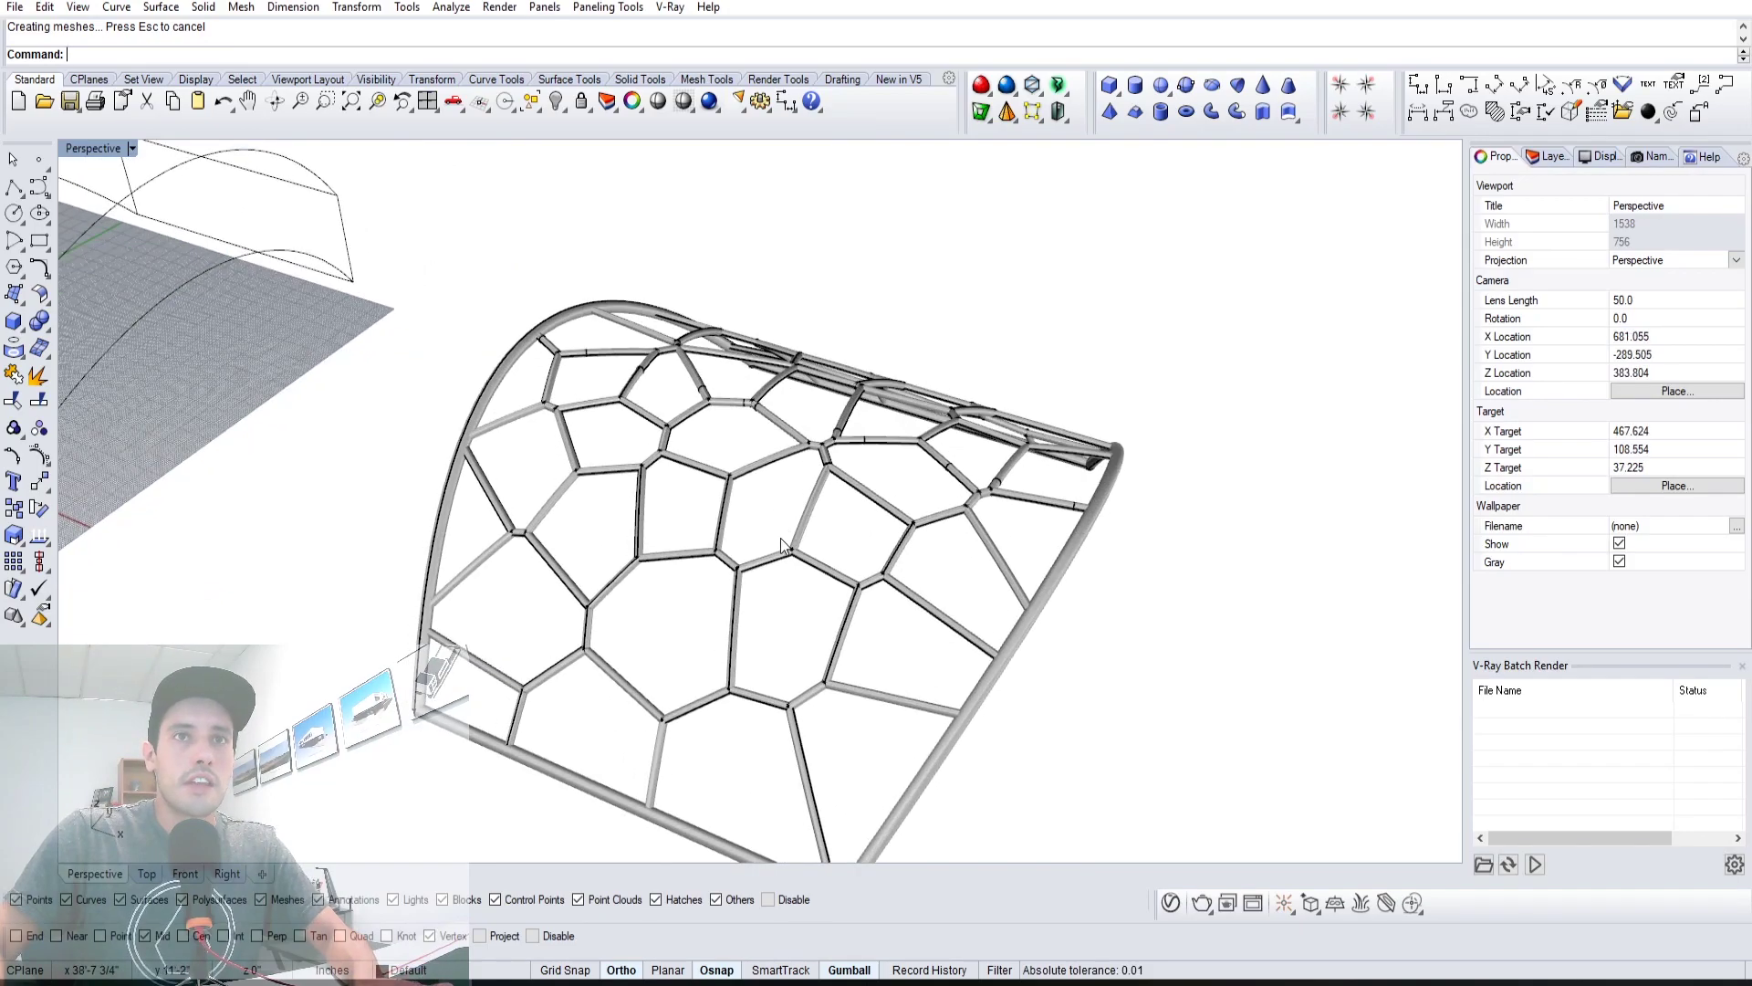
pyautogui.write('SelDup')
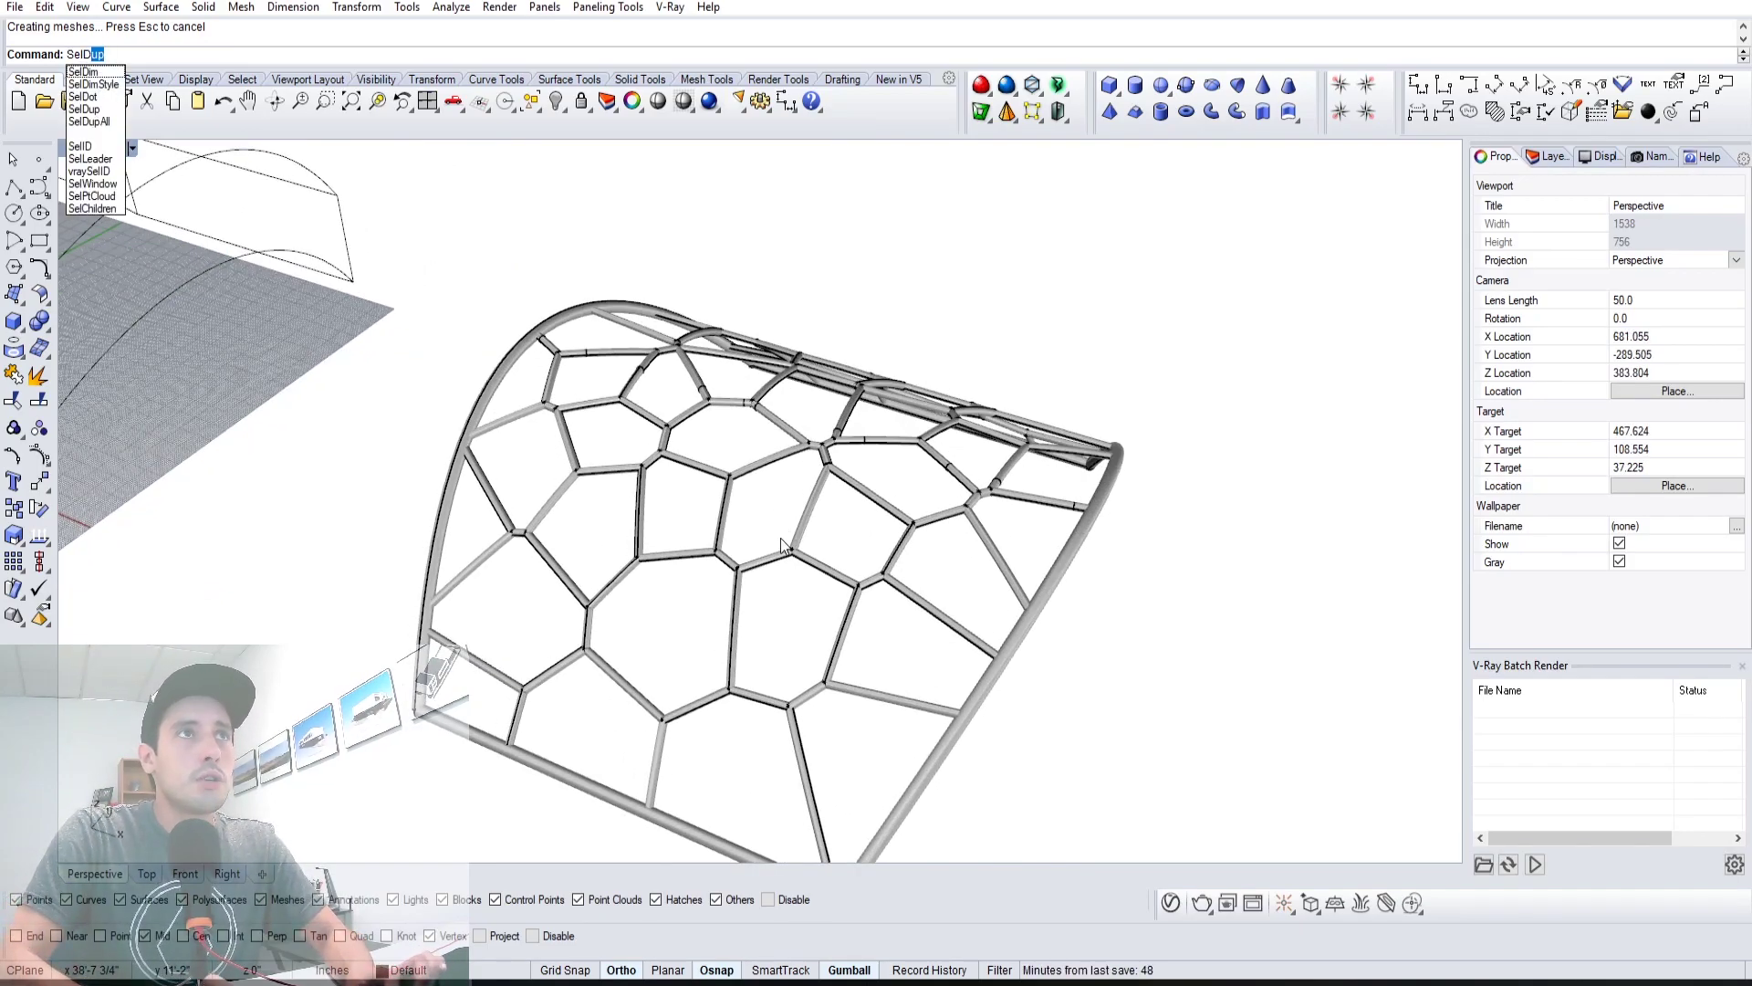
pyautogui.press('Return')
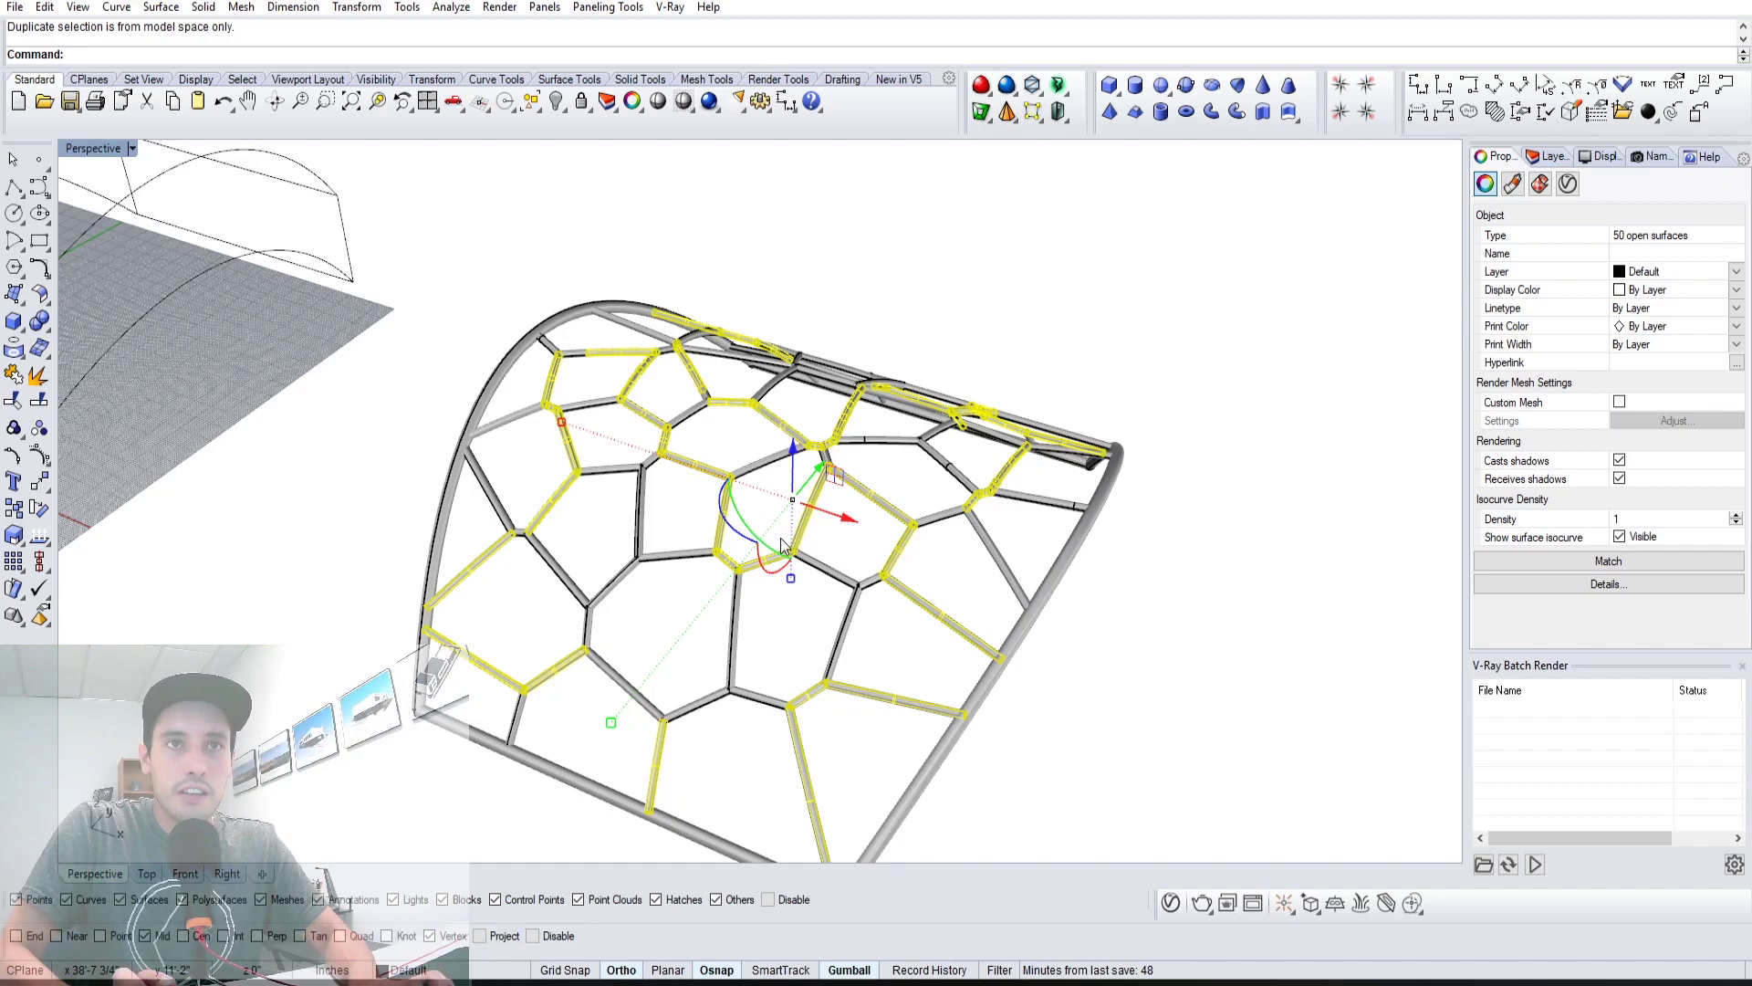
pyautogui.press('Delete')
# Check the pipes near the middle of the structure for leftover overlaps and delete one short central pipe segment
pyautogui.click(683, 554)
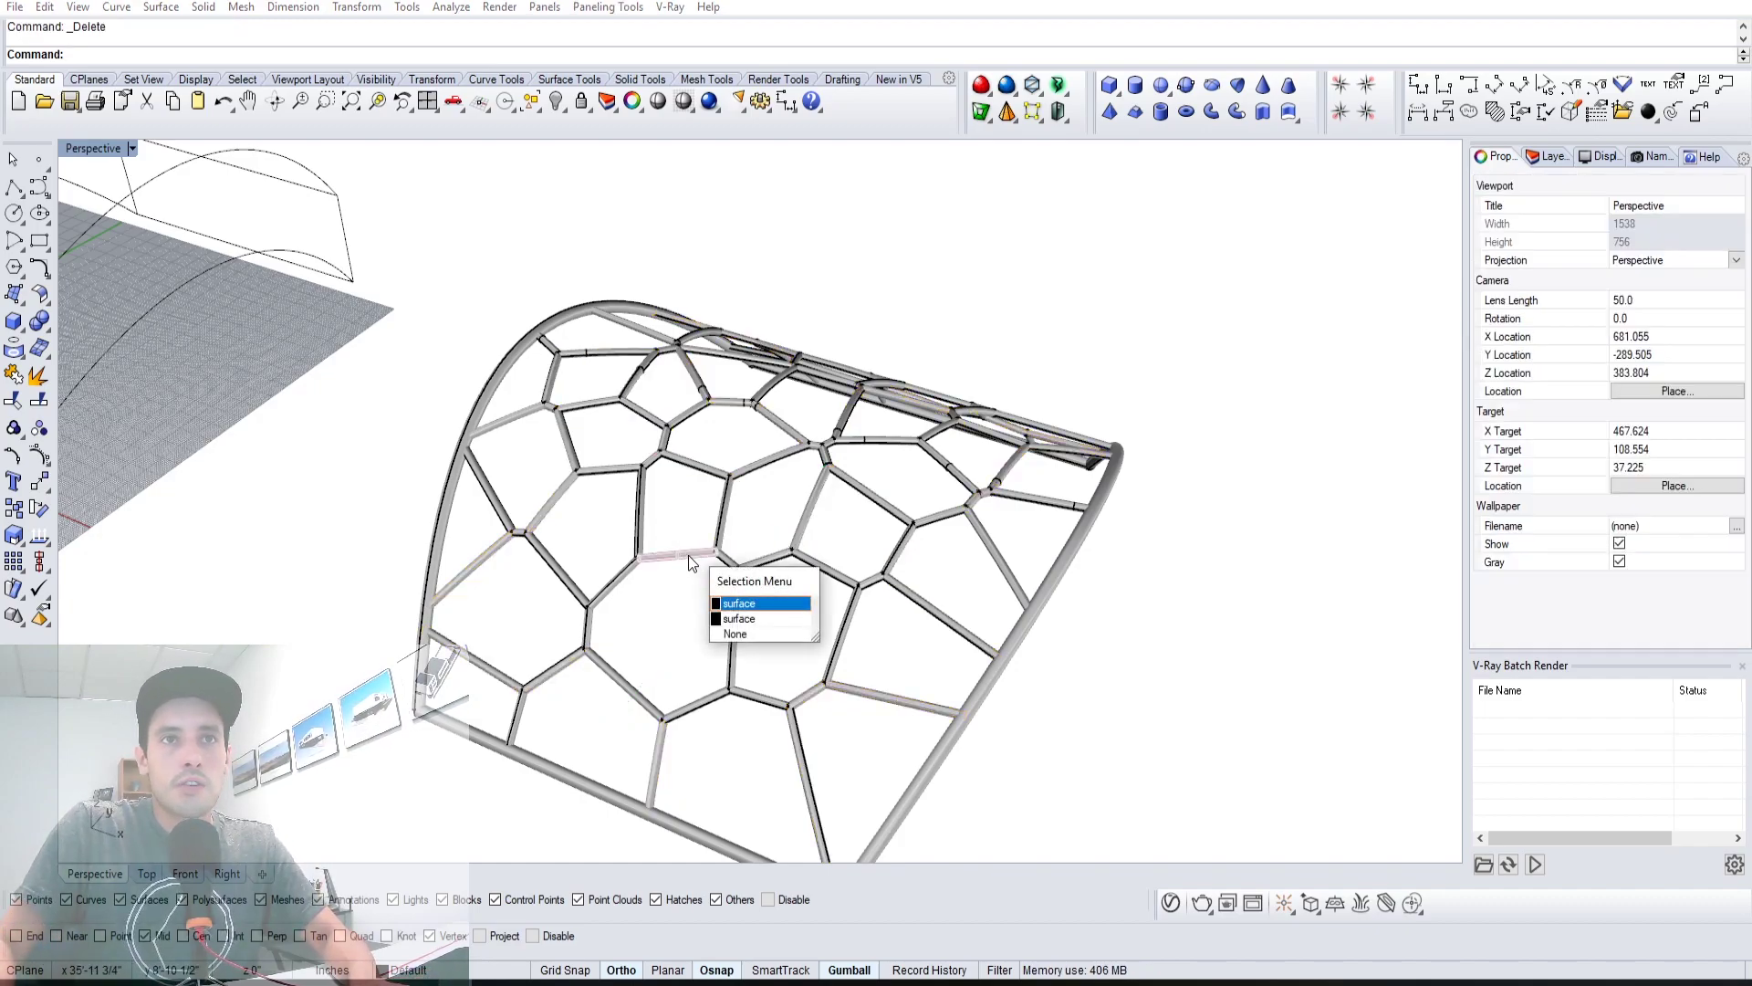
pyautogui.click(724, 618)
pyautogui.click(735, 613)
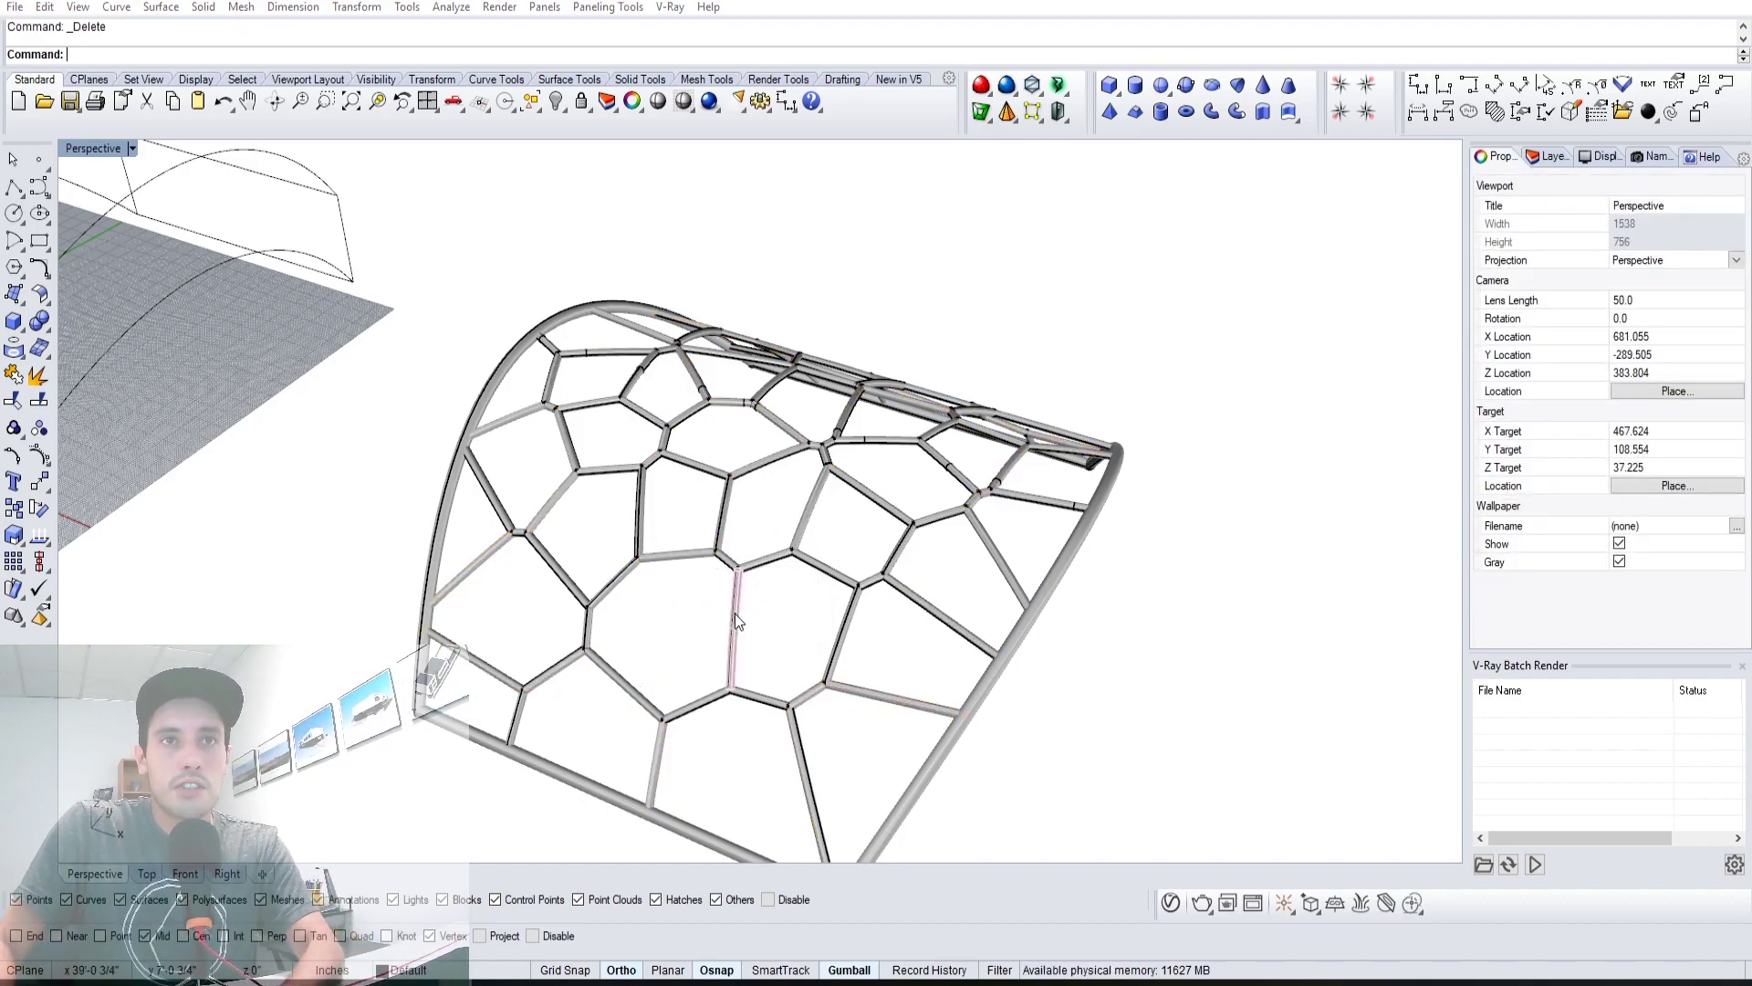
pyautogui.click(769, 595)
pyautogui.click(766, 558)
pyautogui.press('Delete')
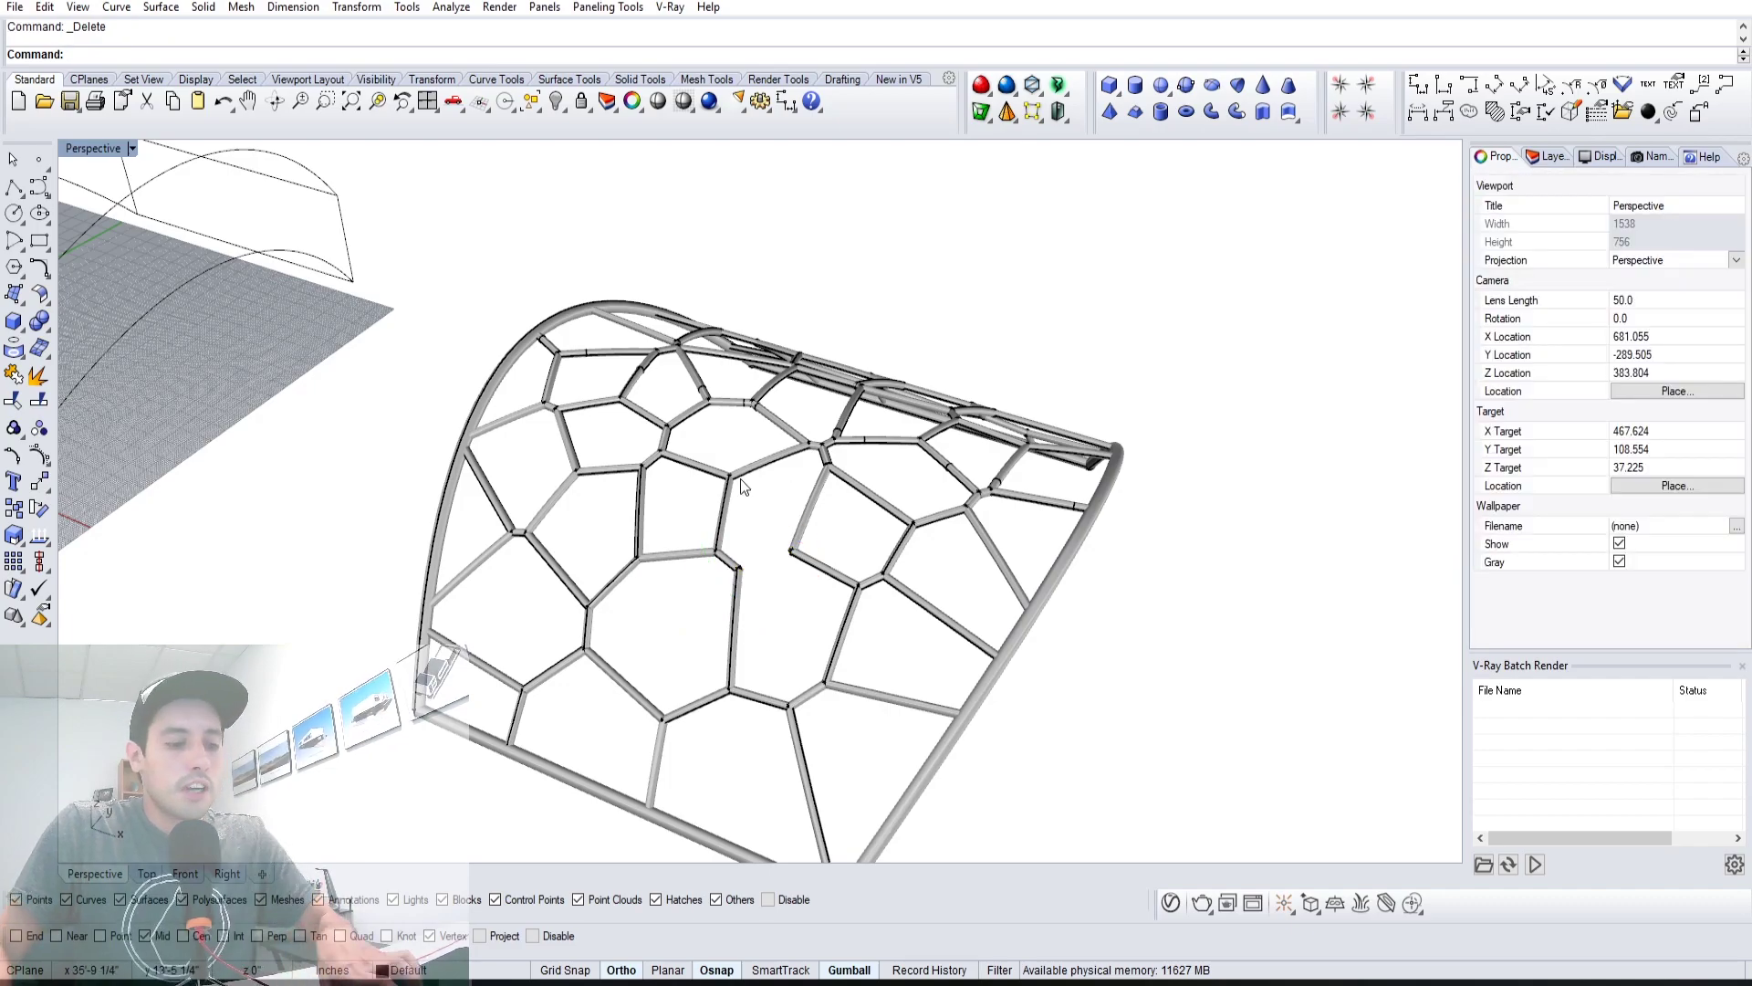
pyautogui.moveTo(861, 522); pyautogui.dragTo(816, 685, button='right')
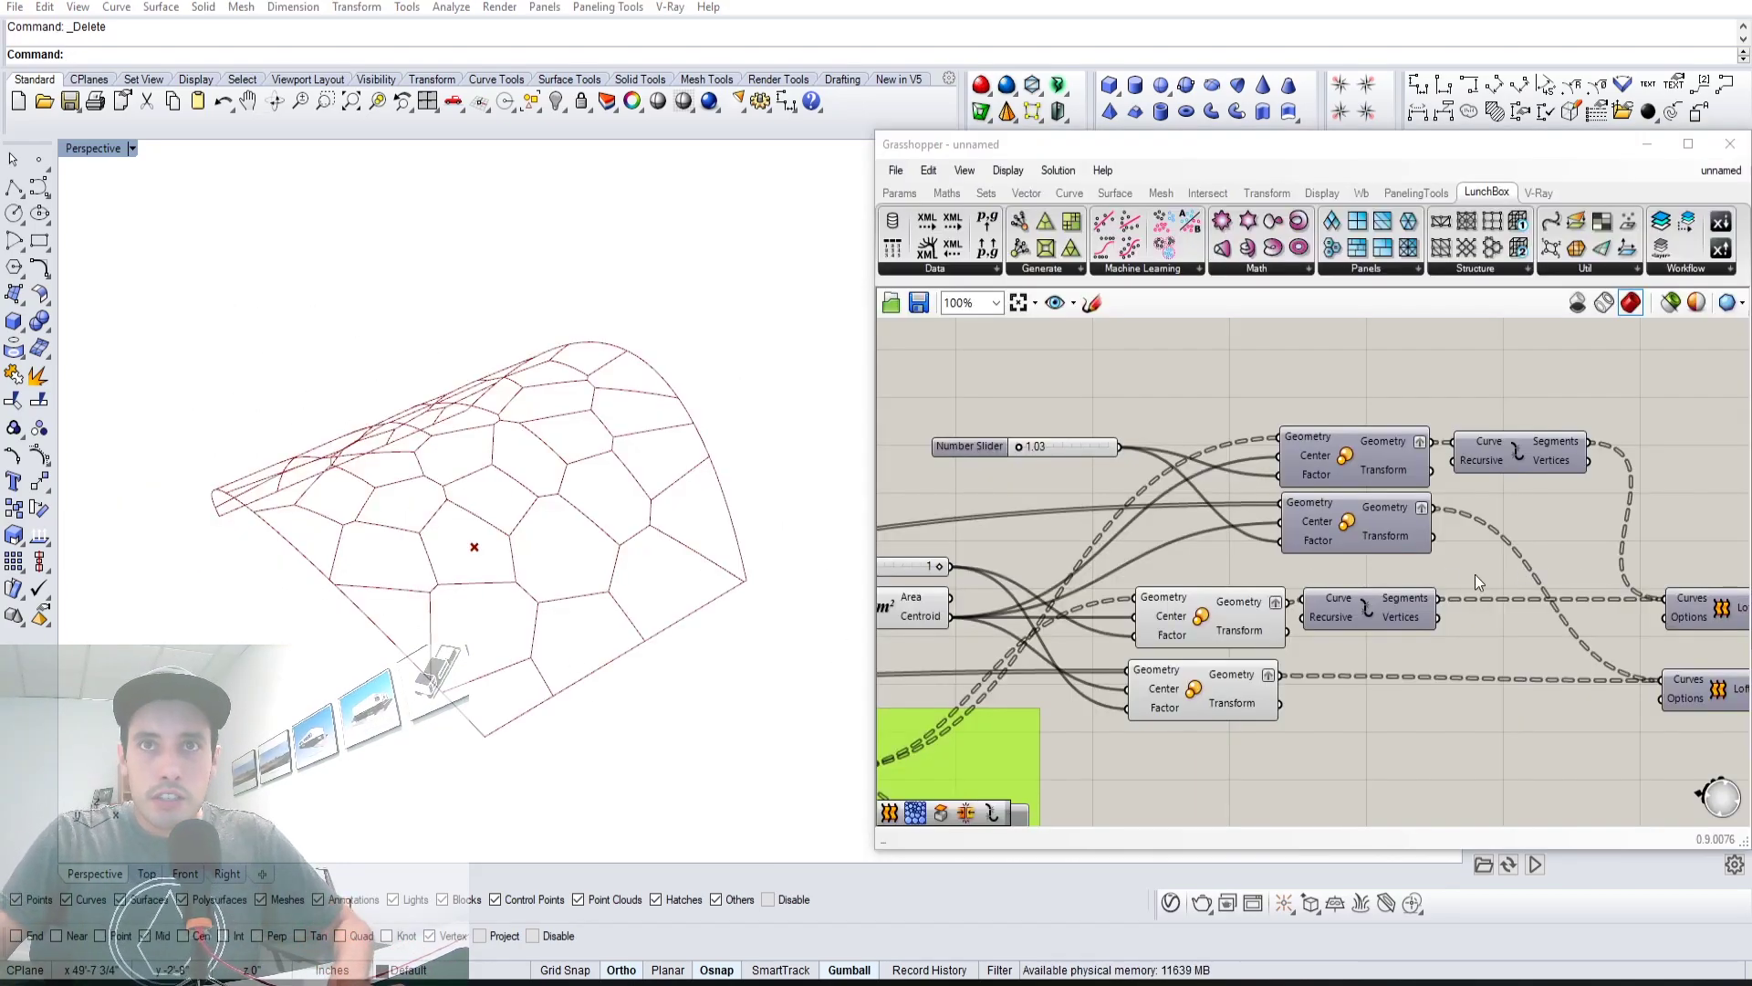
# Trace the Area component's geometry input back to the Boundary Surfaces component and briefly preview its flat surface
pyautogui.scroll(-2, 1355, 361)
pyautogui.scroll(2, 1004, 564)
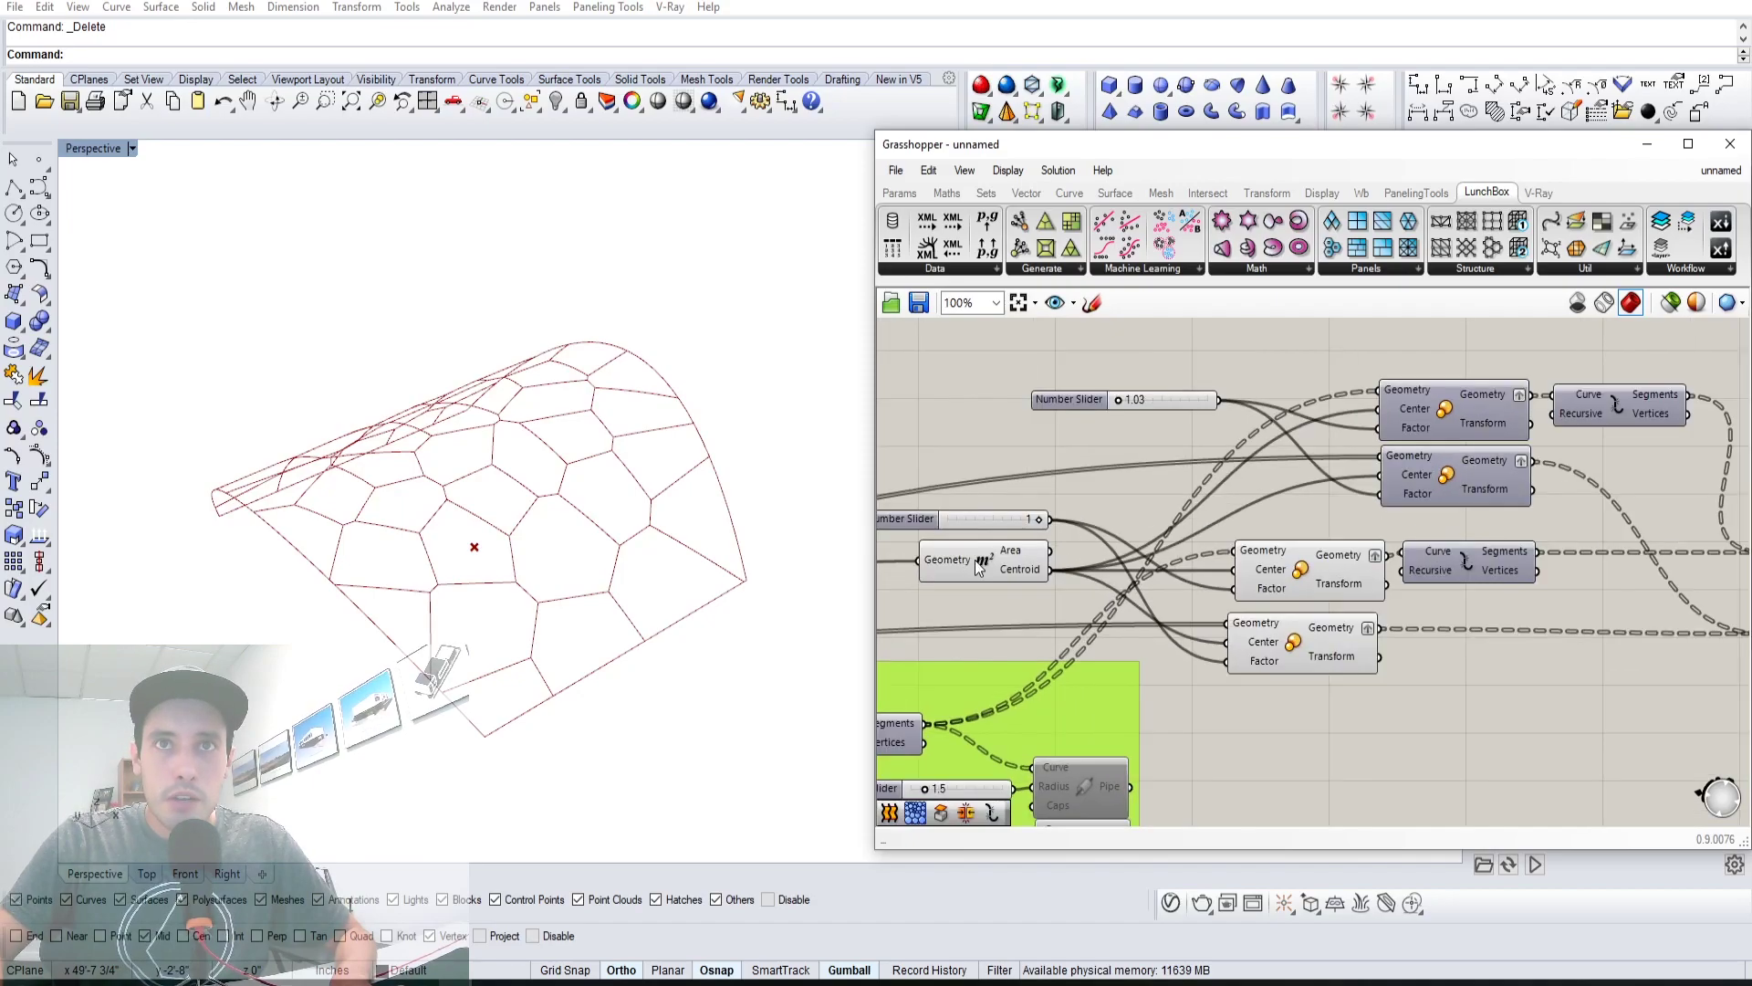
pyautogui.click(975, 560)
pyautogui.moveTo(1032, 603); pyautogui.dragTo(1472, 516, button='right')
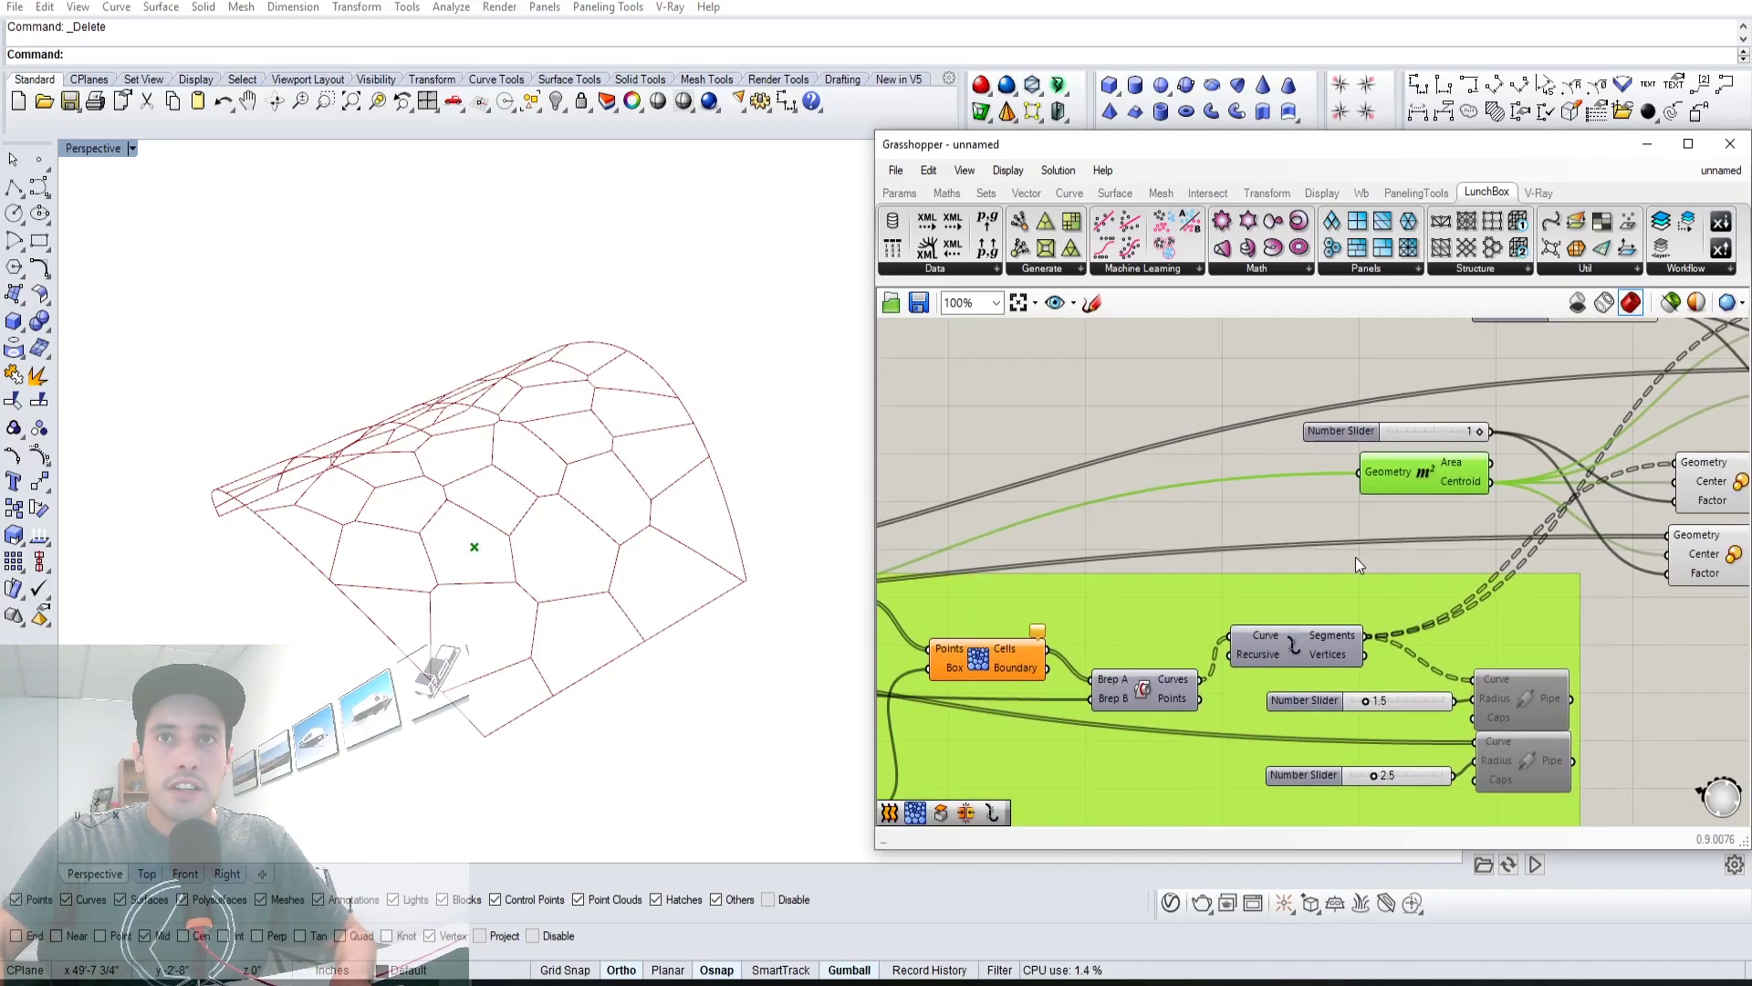
pyautogui.scroll(-2, 1477, 462)
pyautogui.moveTo(1144, 547); pyautogui.dragTo(1252, 534, button='right')
pyautogui.moveTo(392, 616); pyautogui.dragTo(530, 561, button='right')
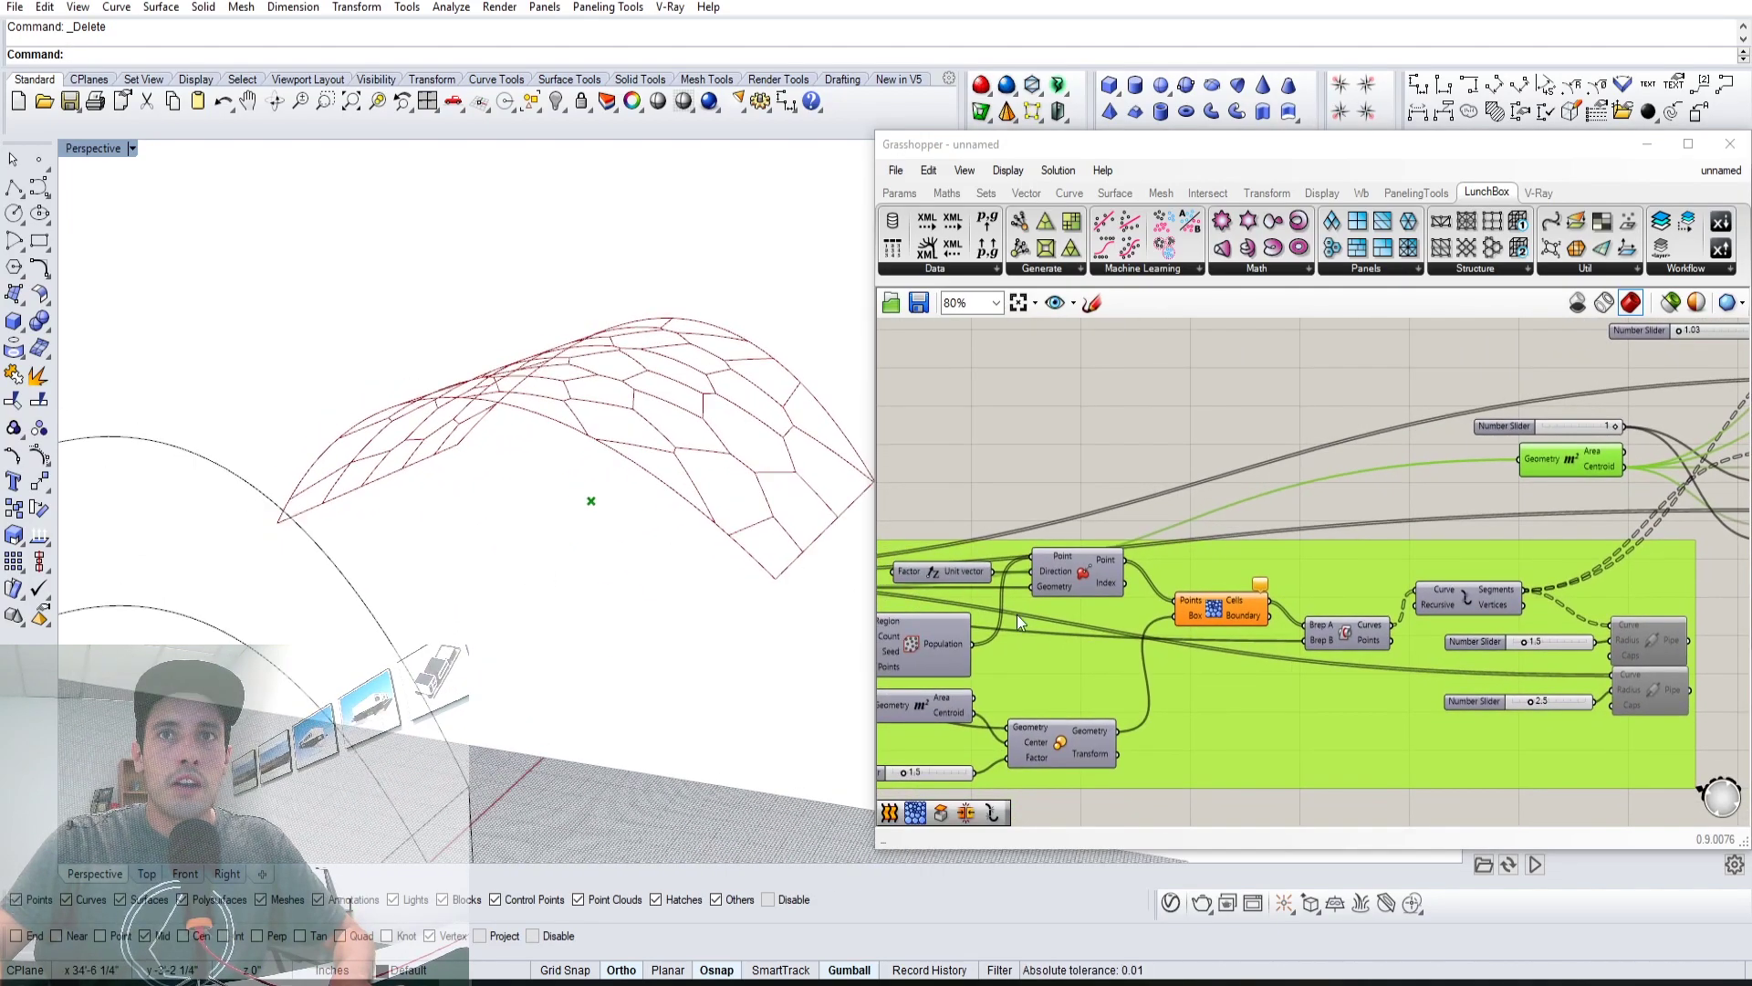
pyautogui.moveTo(1016, 615); pyautogui.dragTo(1389, 617, button='right')
pyautogui.rightClick(1166, 598)
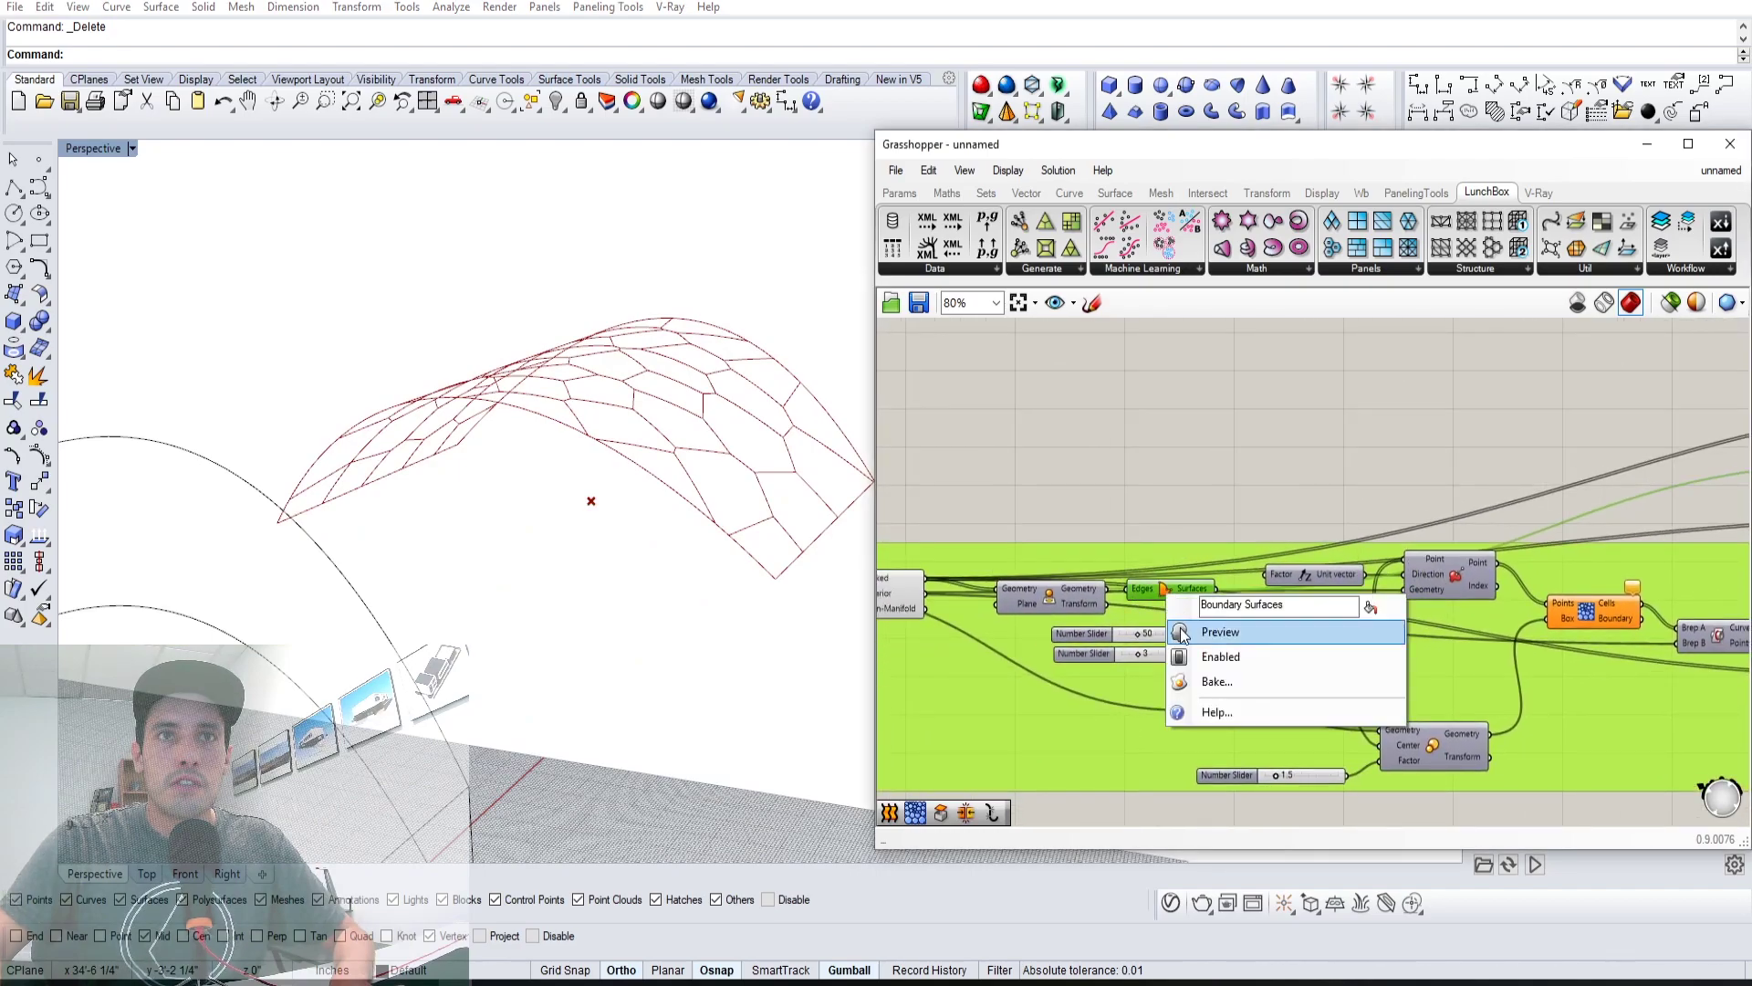
pyautogui.click(1182, 633)
pyautogui.rightClick(1164, 590)
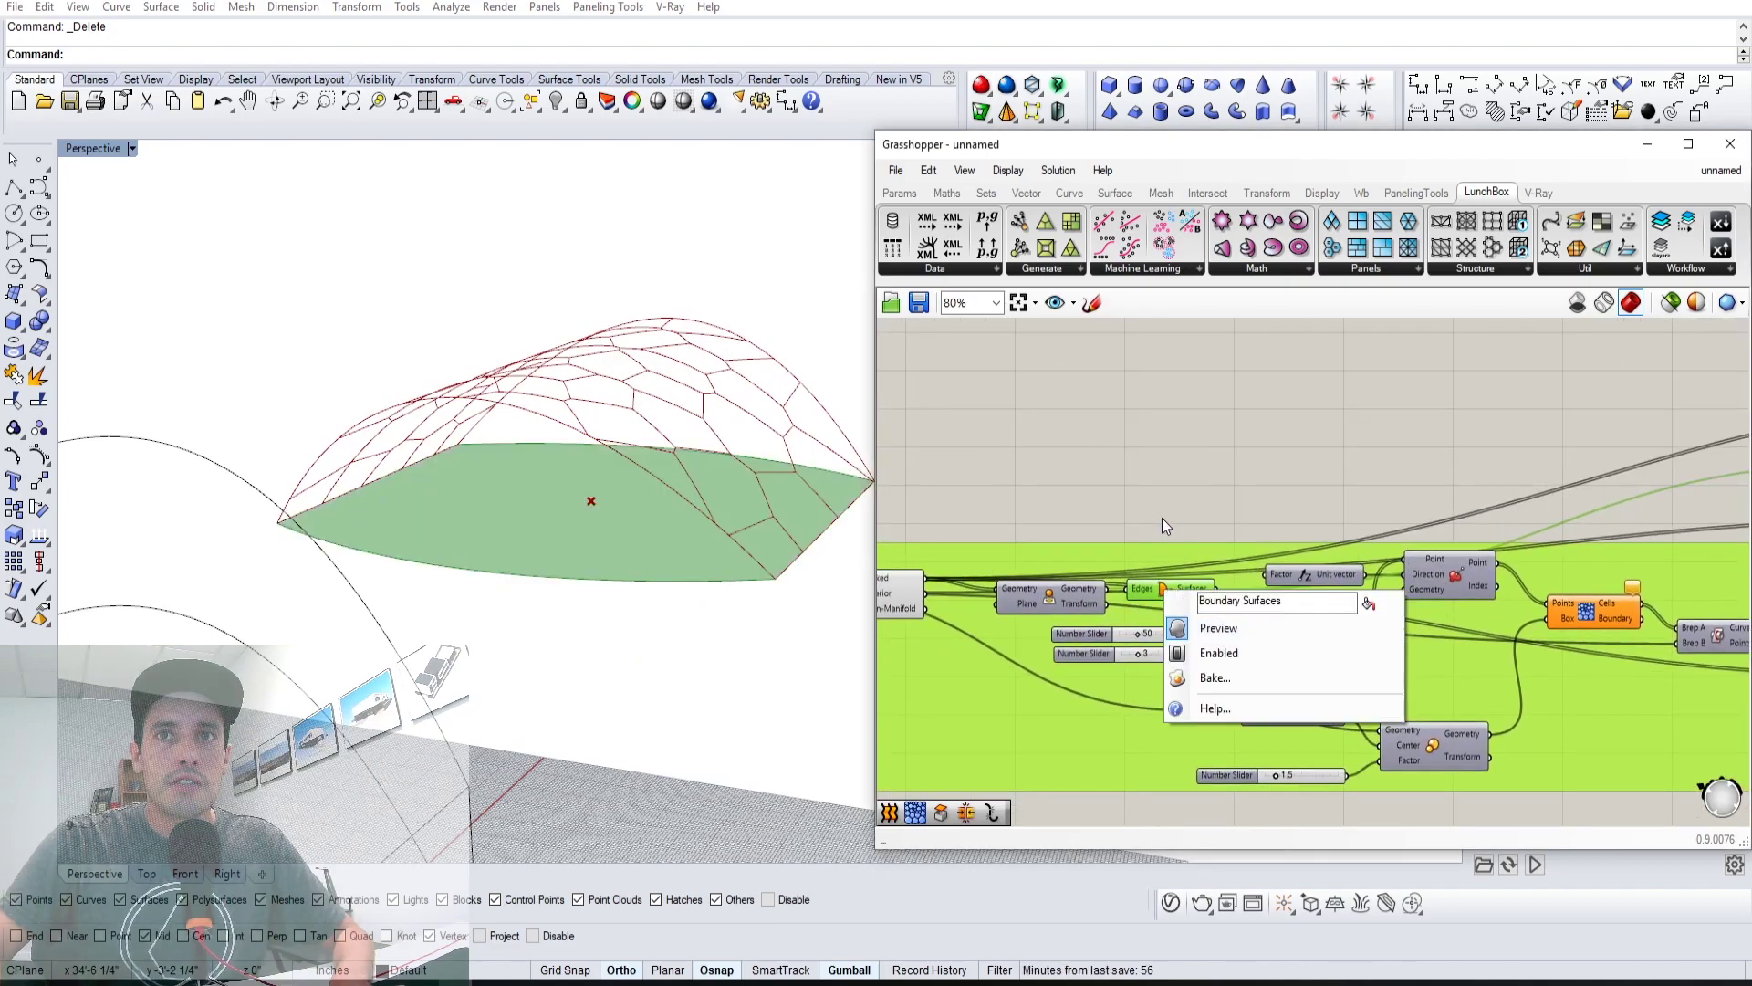
pyautogui.click(1182, 631)
# Examine the two lower Scale components with factor 1 and the Explode component that follows them
pyautogui.scroll(-2, 1218, 484)
pyautogui.moveTo(1692, 532); pyautogui.dragTo(1402, 554, button='right')
pyautogui.scroll(3, 1464, 542)
pyautogui.click(1525, 558)
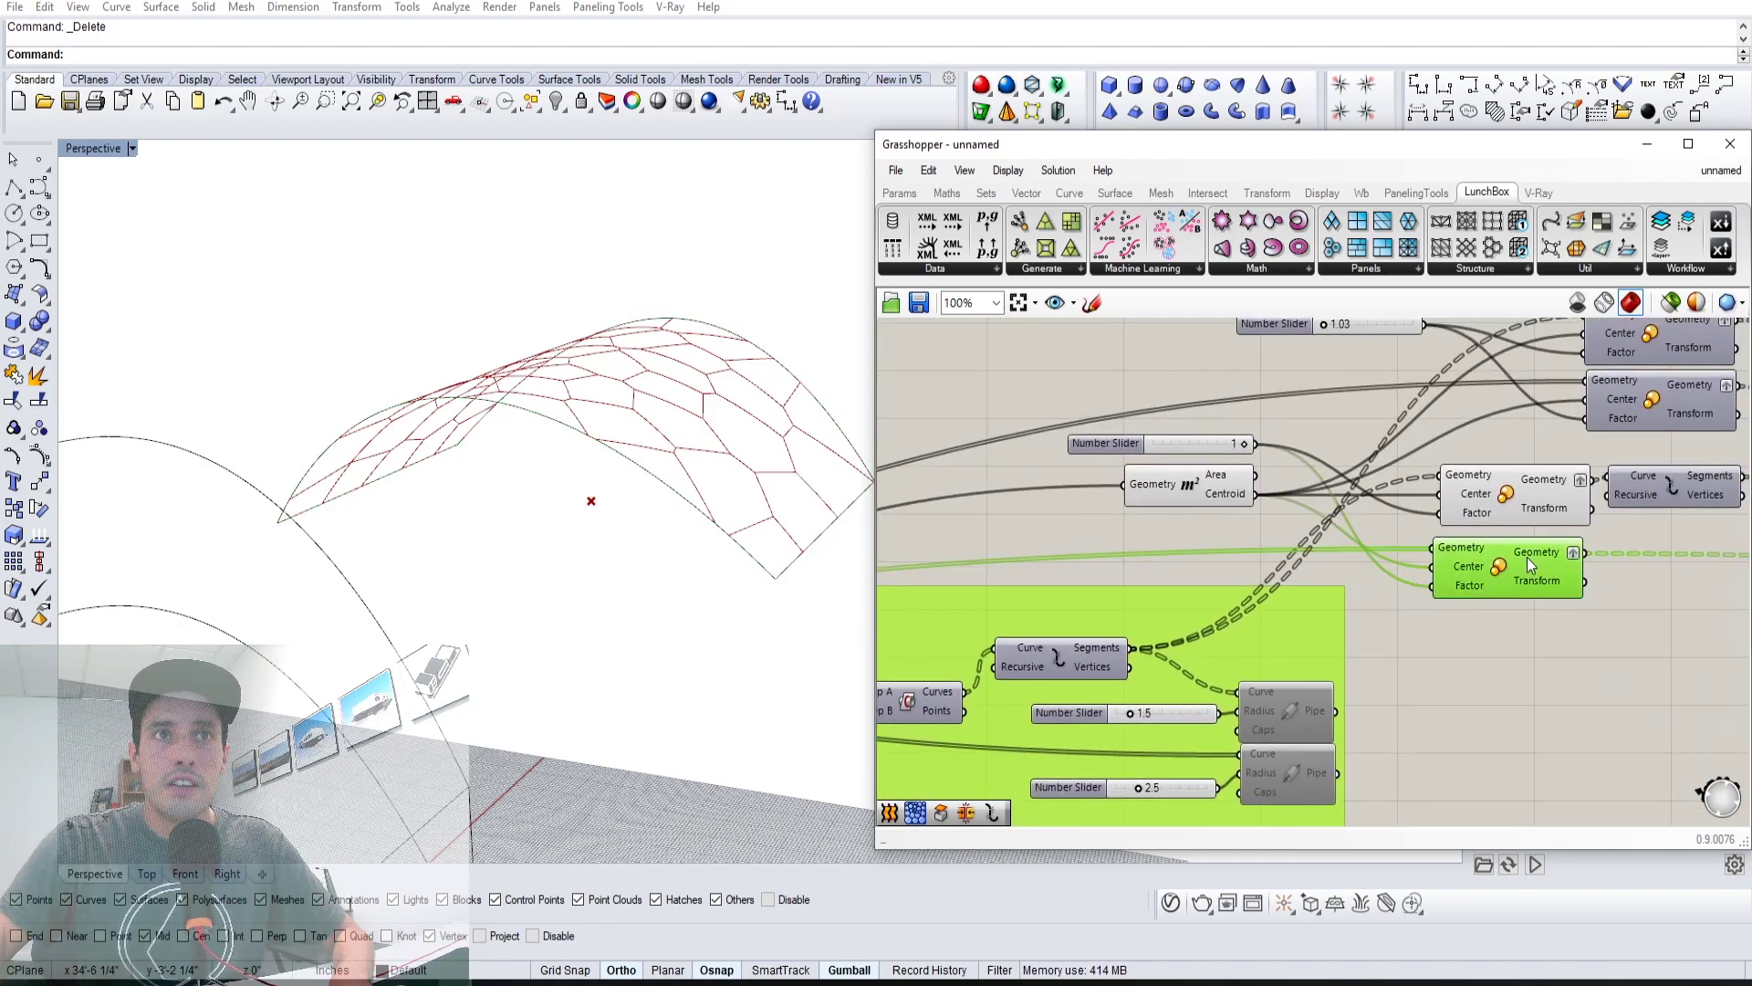
pyautogui.keyDown('shift'); pyautogui.click(1519, 510); pyautogui.keyUp('shift')
pyautogui.moveTo(790, 523); pyautogui.dragTo(426, 461, button='right')
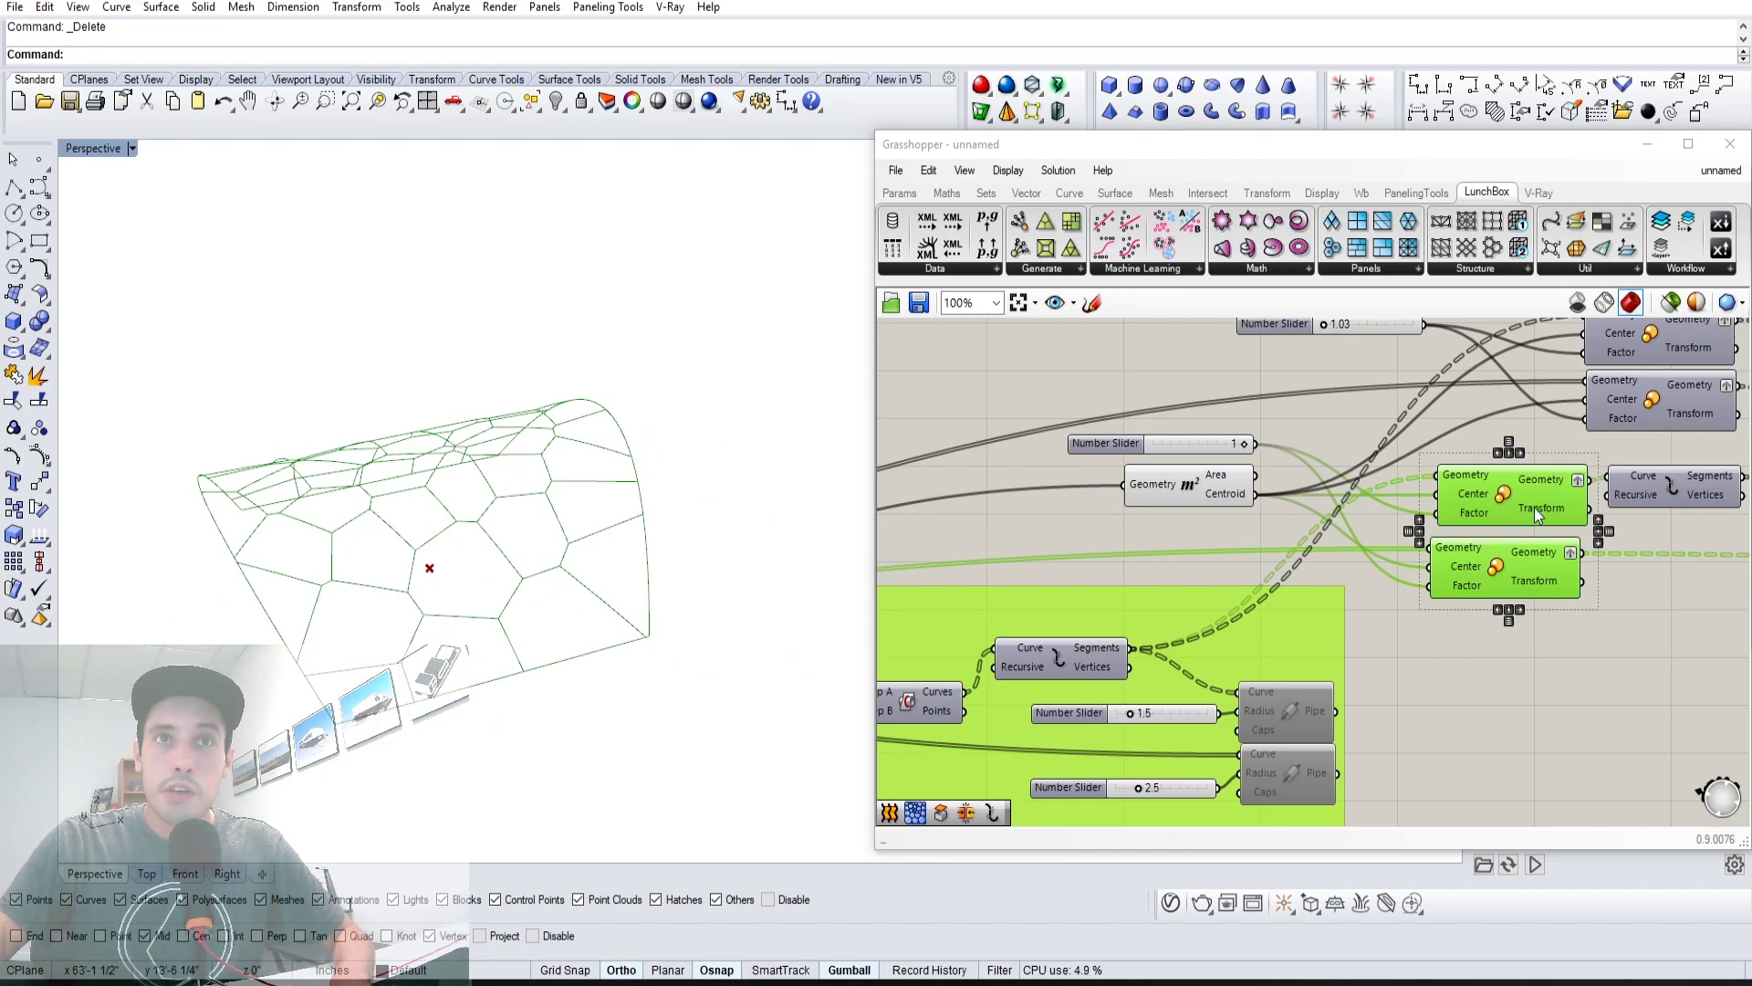
pyautogui.moveTo(1535, 507); pyautogui.dragTo(1441, 571, button='right')
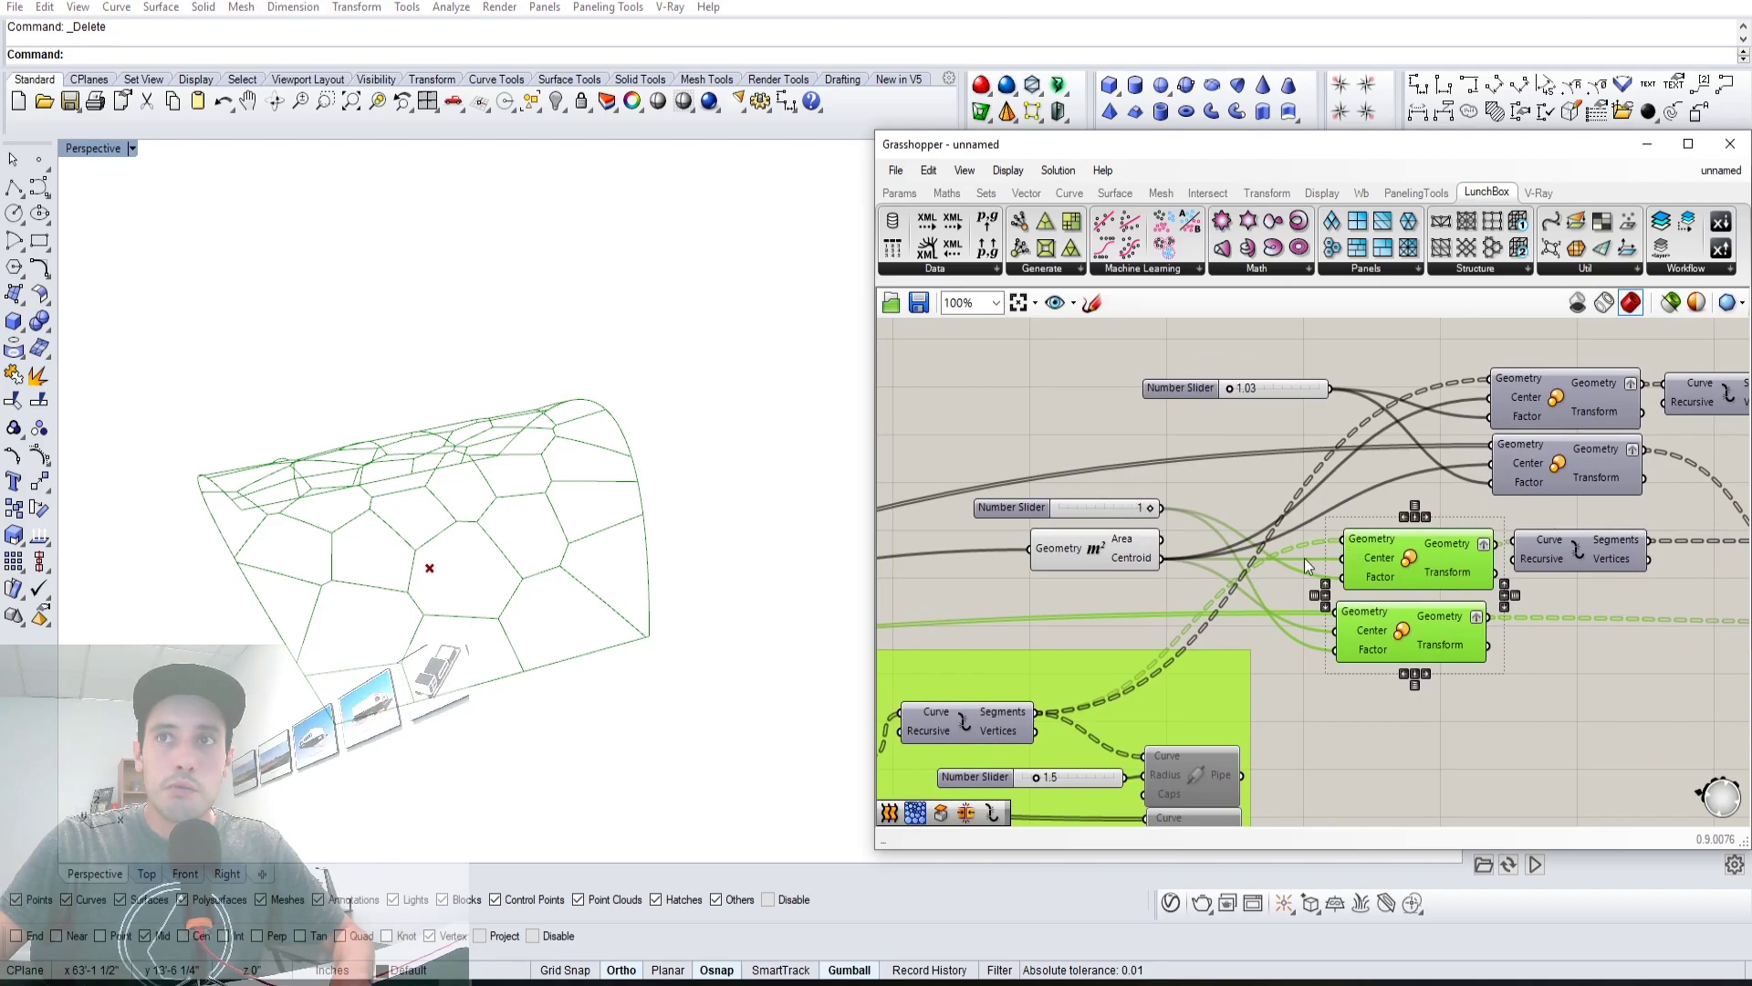
pyautogui.moveTo(1305, 559); pyautogui.dragTo(1181, 592, button='right')
pyautogui.click(1539, 704)
pyautogui.moveTo(1405, 544); pyautogui.dragTo(1347, 560, button='right')
pyautogui.click(1374, 600)
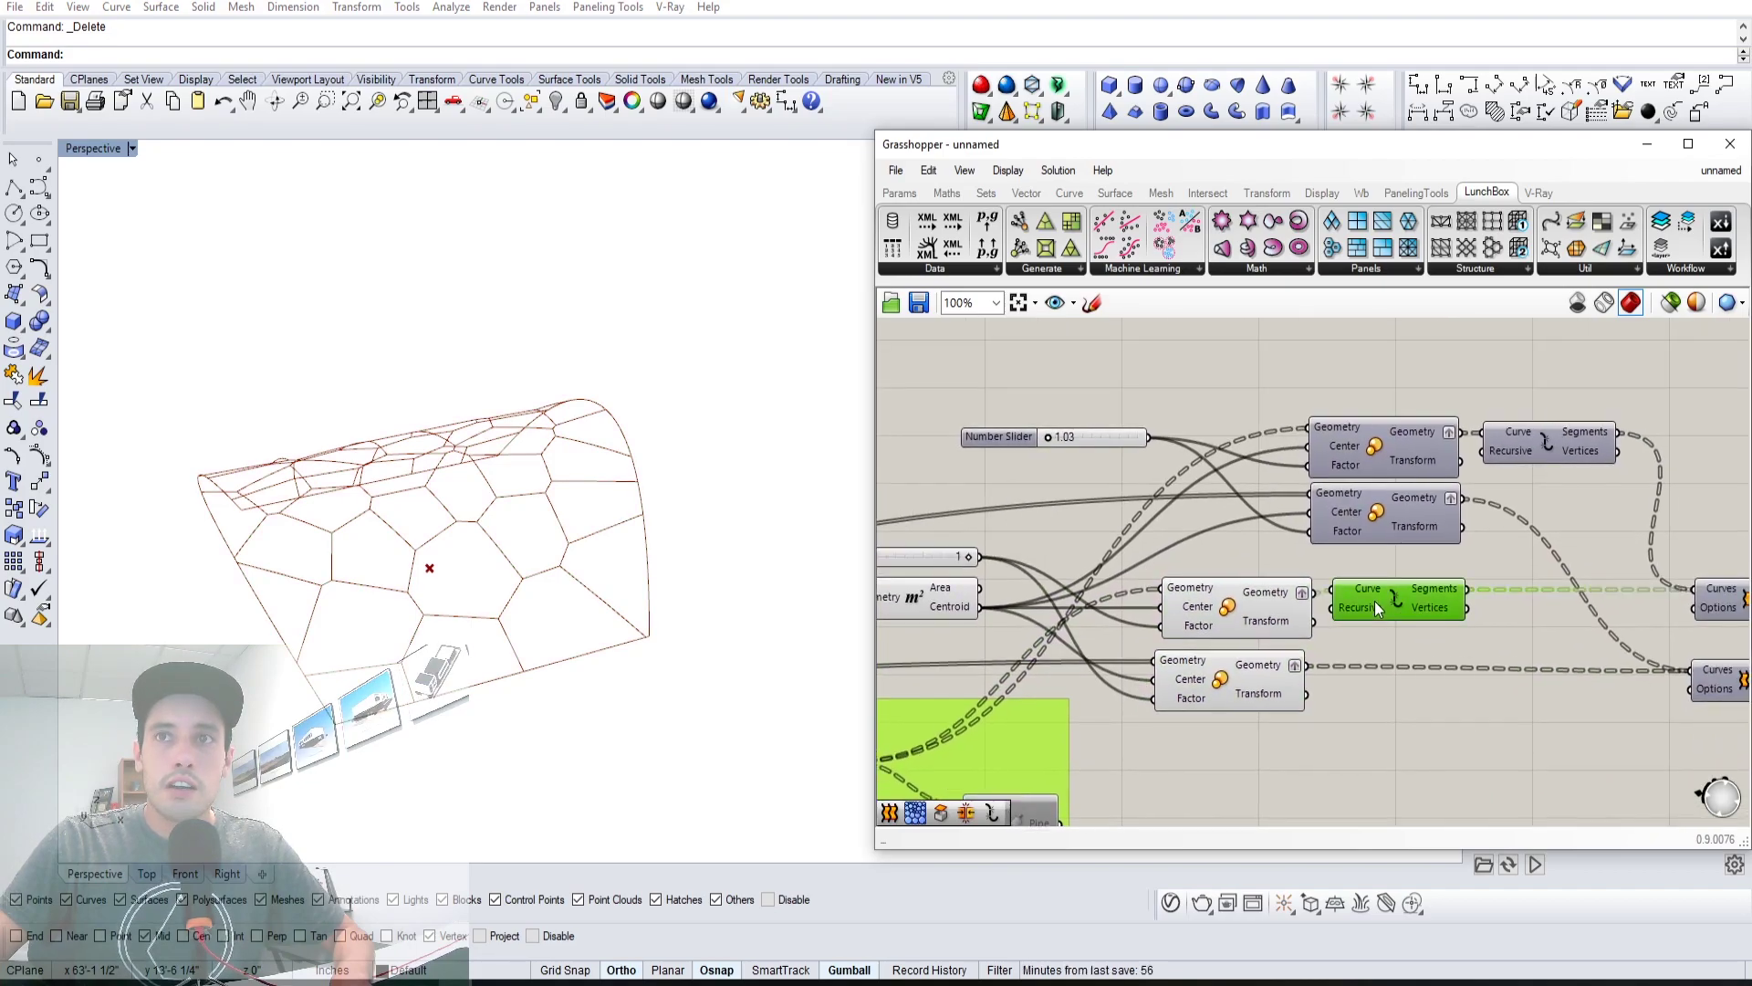
pyautogui.moveTo(1226, 602); pyautogui.dragTo(1223, 589)
pyautogui.scroll(-1, 1232, 539)
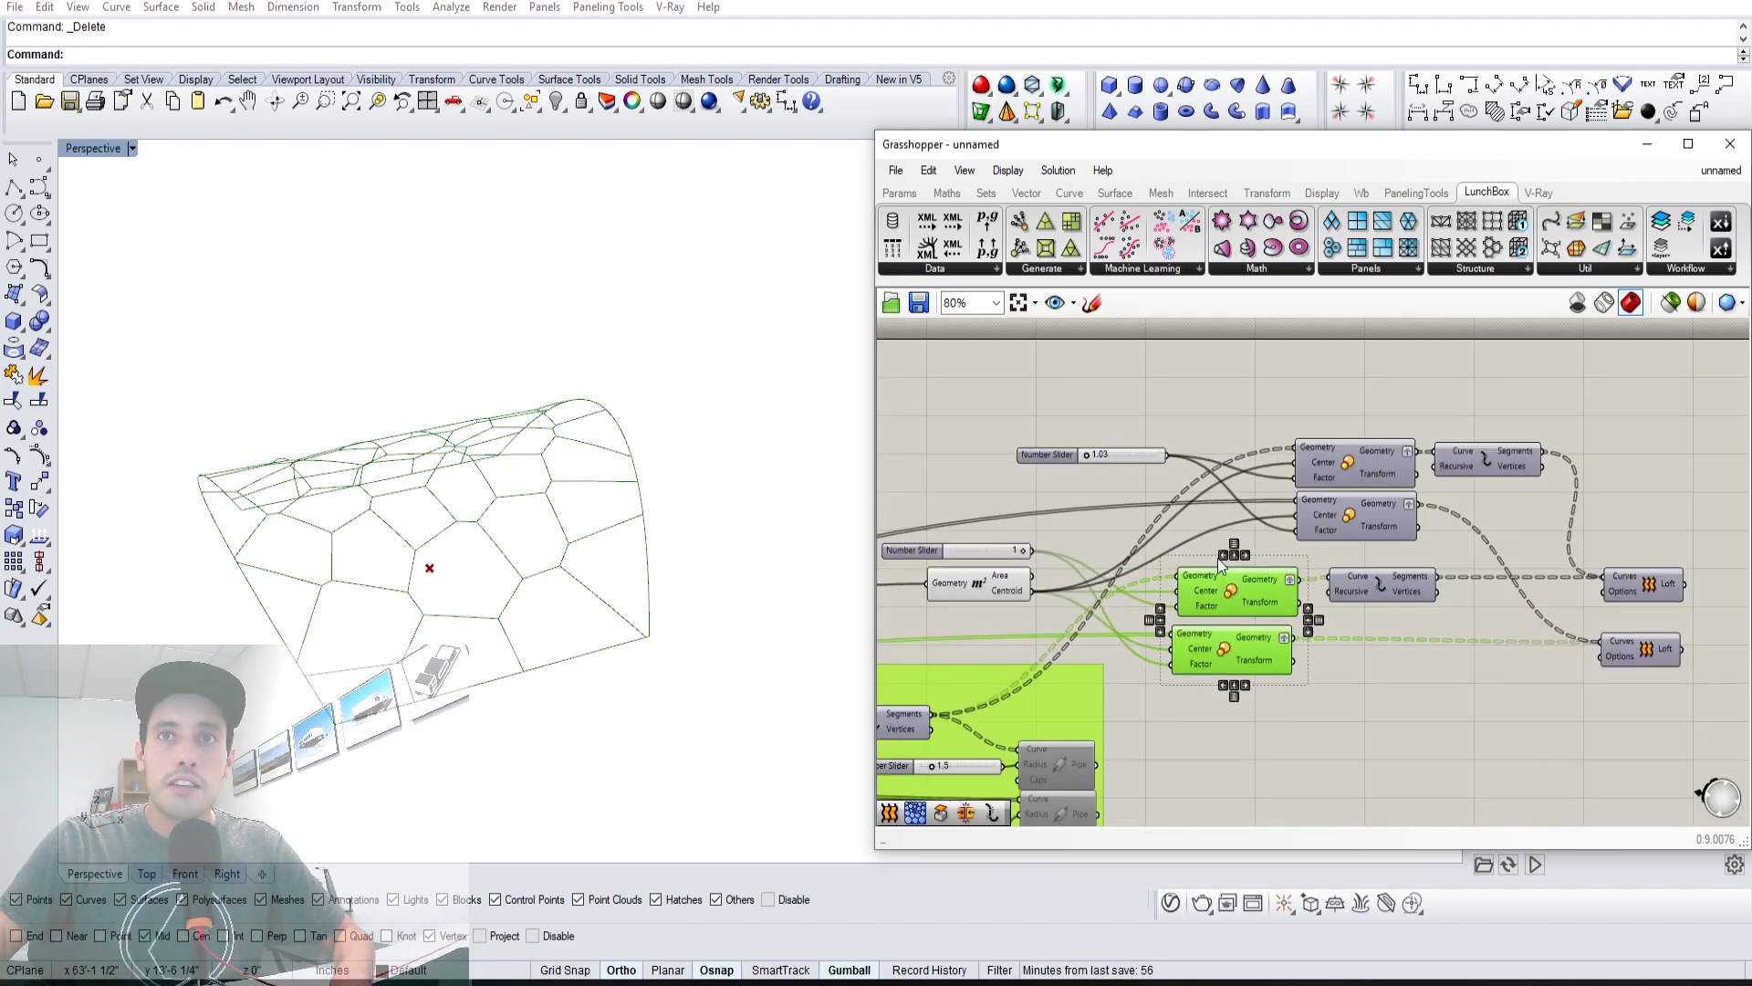
pyautogui.moveTo(928, 626); pyautogui.dragTo(1032, 602, button='right')
# Set the factor slider of the two upper Scale components to 1.01
pyautogui.moveTo(1514, 368); pyautogui.dragTo(1489, 504)
pyautogui.scroll(2, 1200, 490)
pyautogui.scroll(2, 1157, 447)
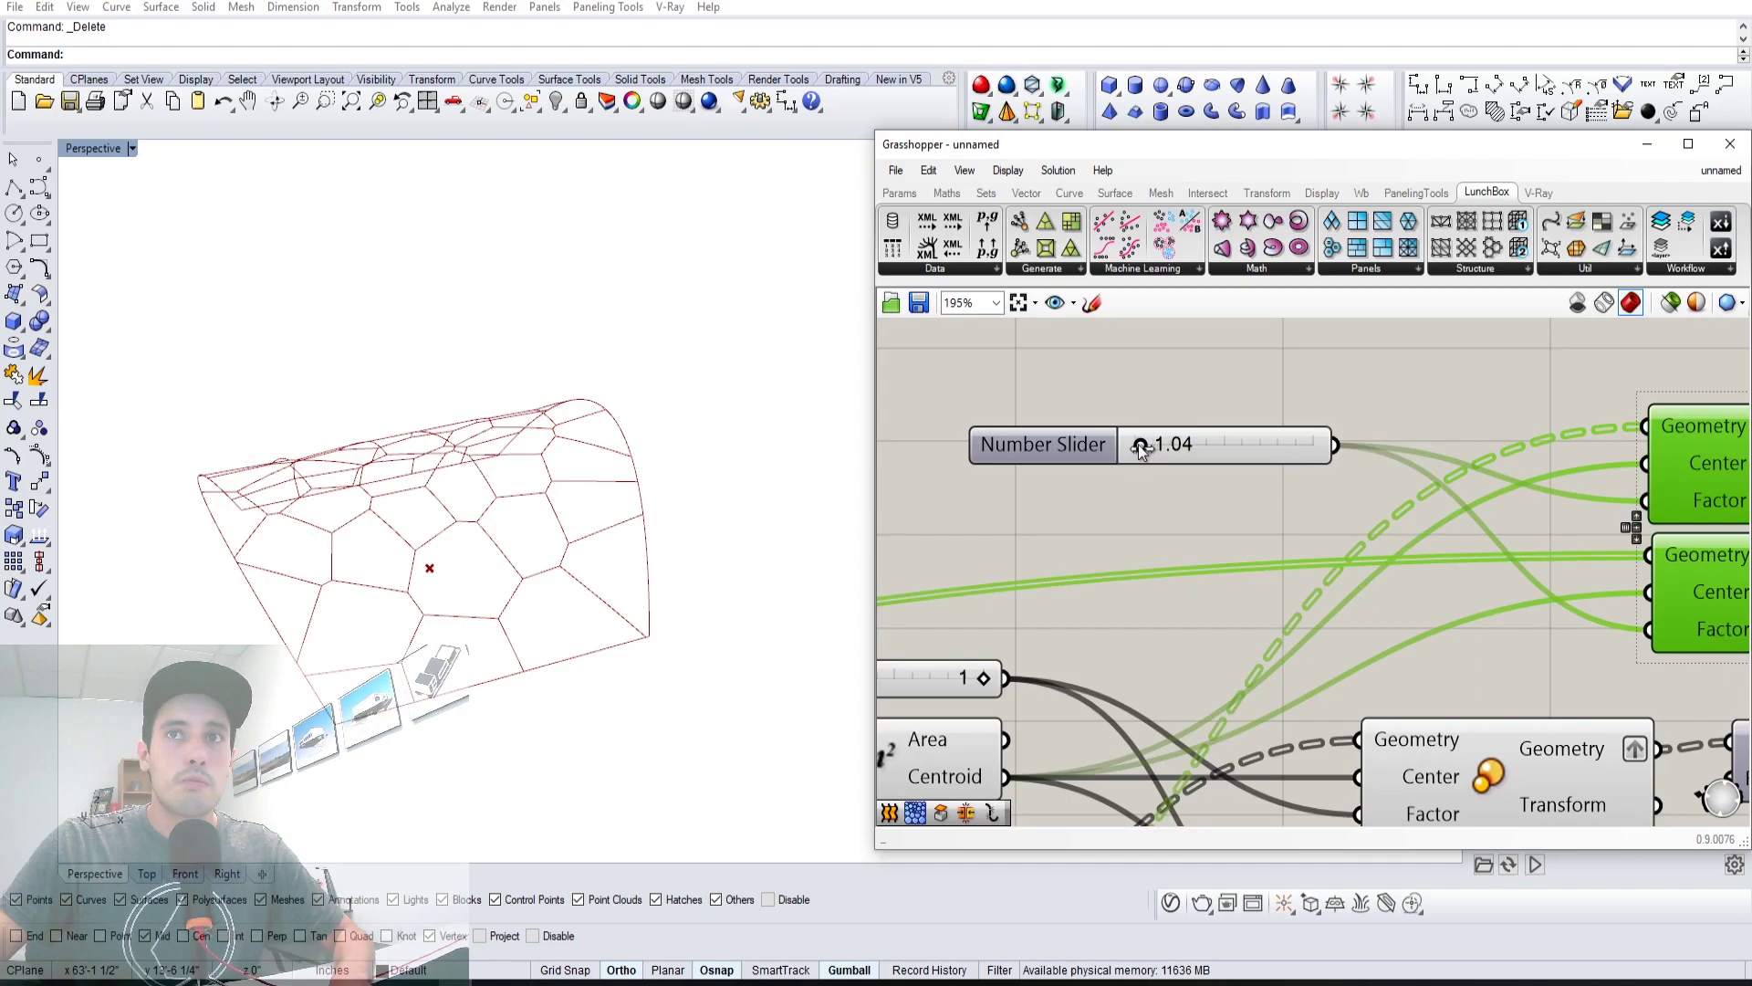
pyautogui.moveTo(1137, 446); pyautogui.dragTo(1216, 443)
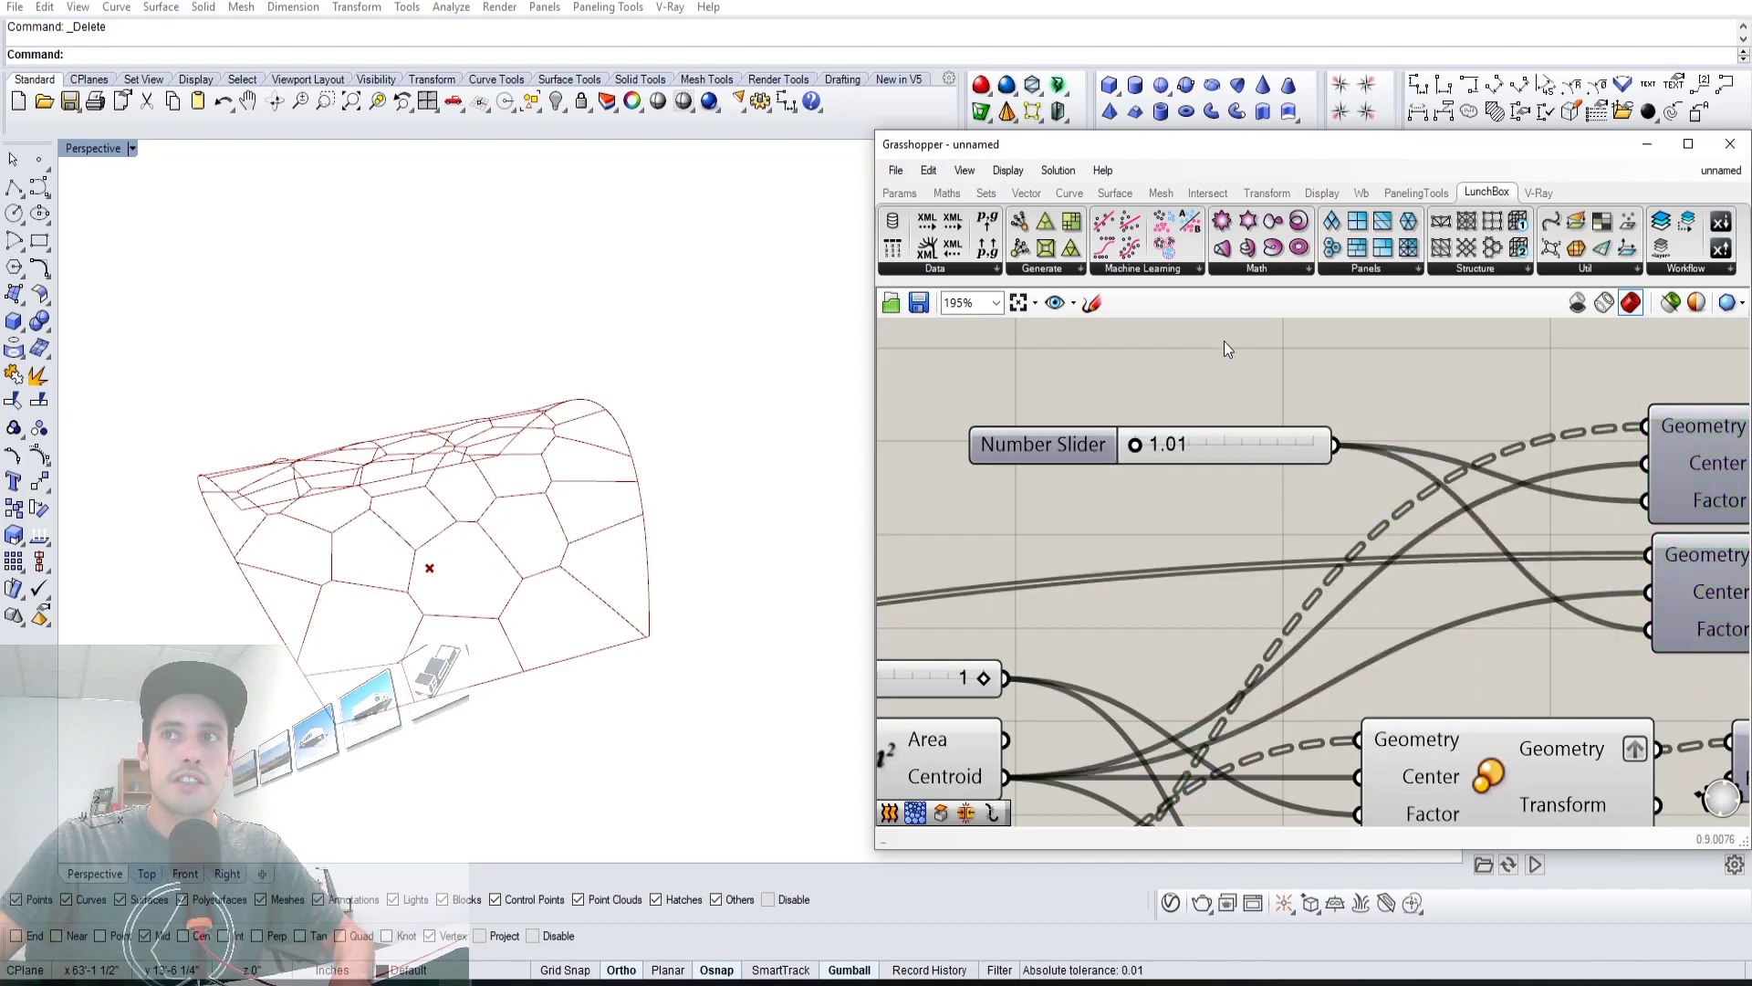
# Turn on the preview of the two upper Scale components and set their factor slider to 1.23
pyautogui.scroll(-3, 1224, 341)
pyautogui.moveTo(1256, 533); pyautogui.dragTo(1253, 516)
pyautogui.middleClick(1253, 516)
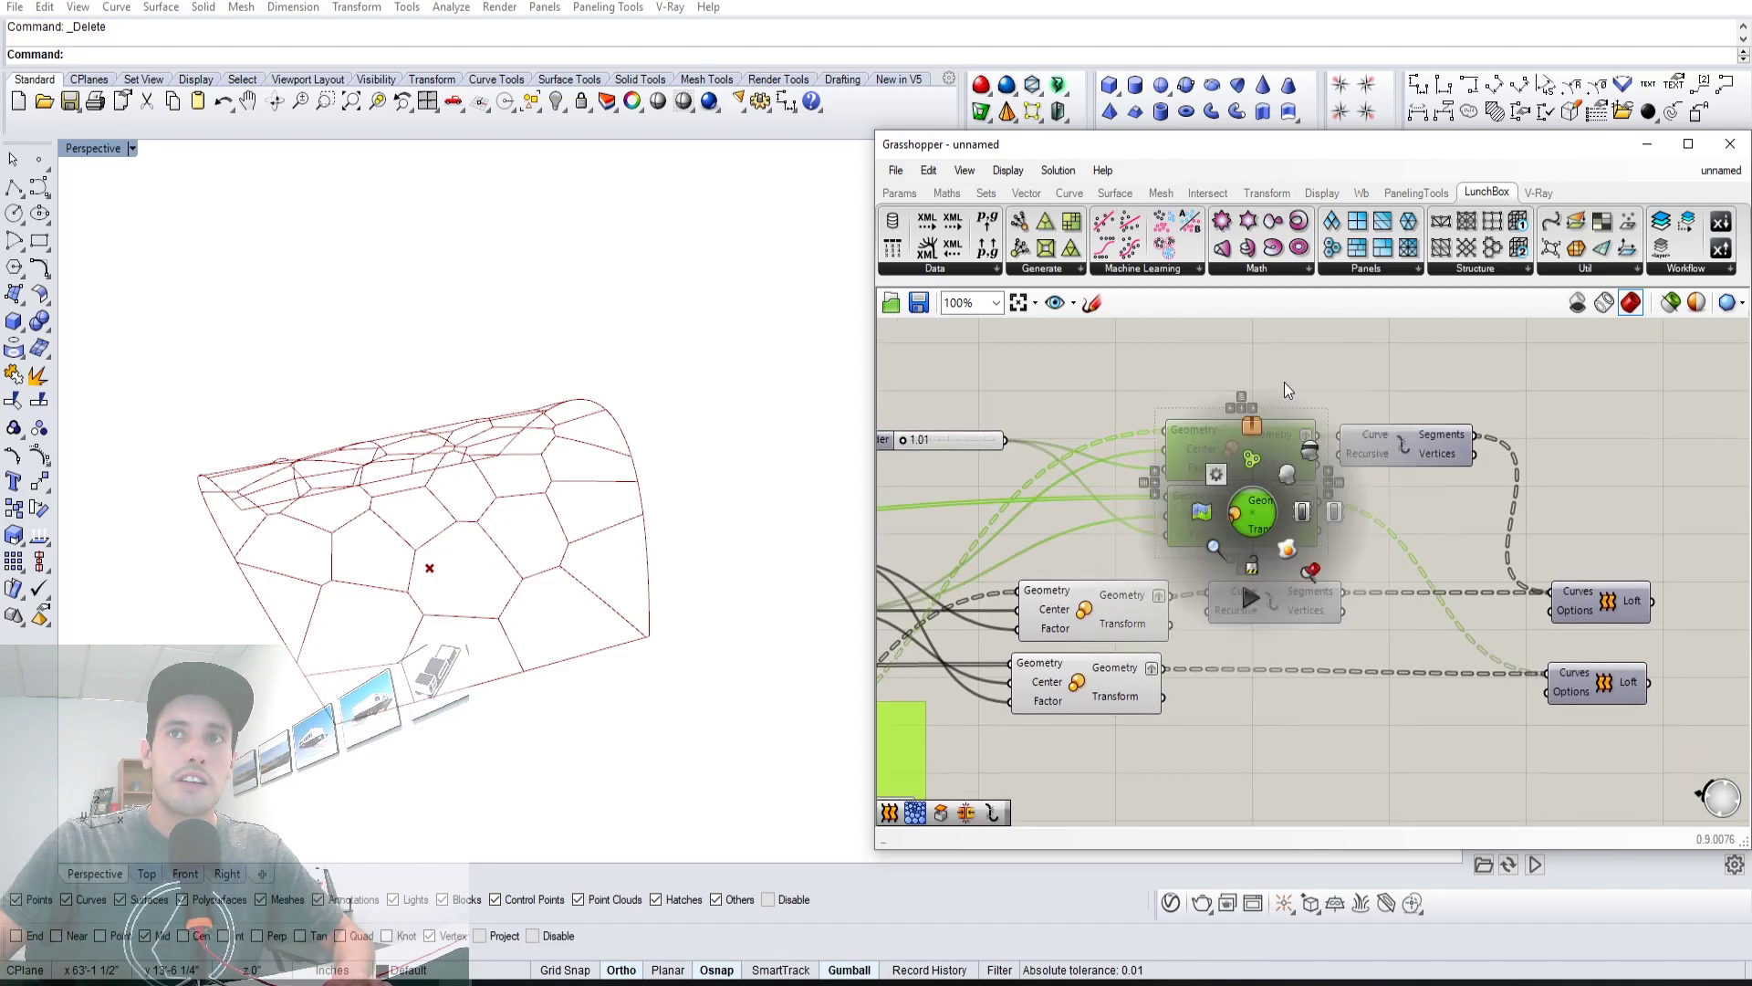
pyautogui.click(1306, 454)
pyautogui.middleClick(1284, 417)
pyautogui.click(1316, 382)
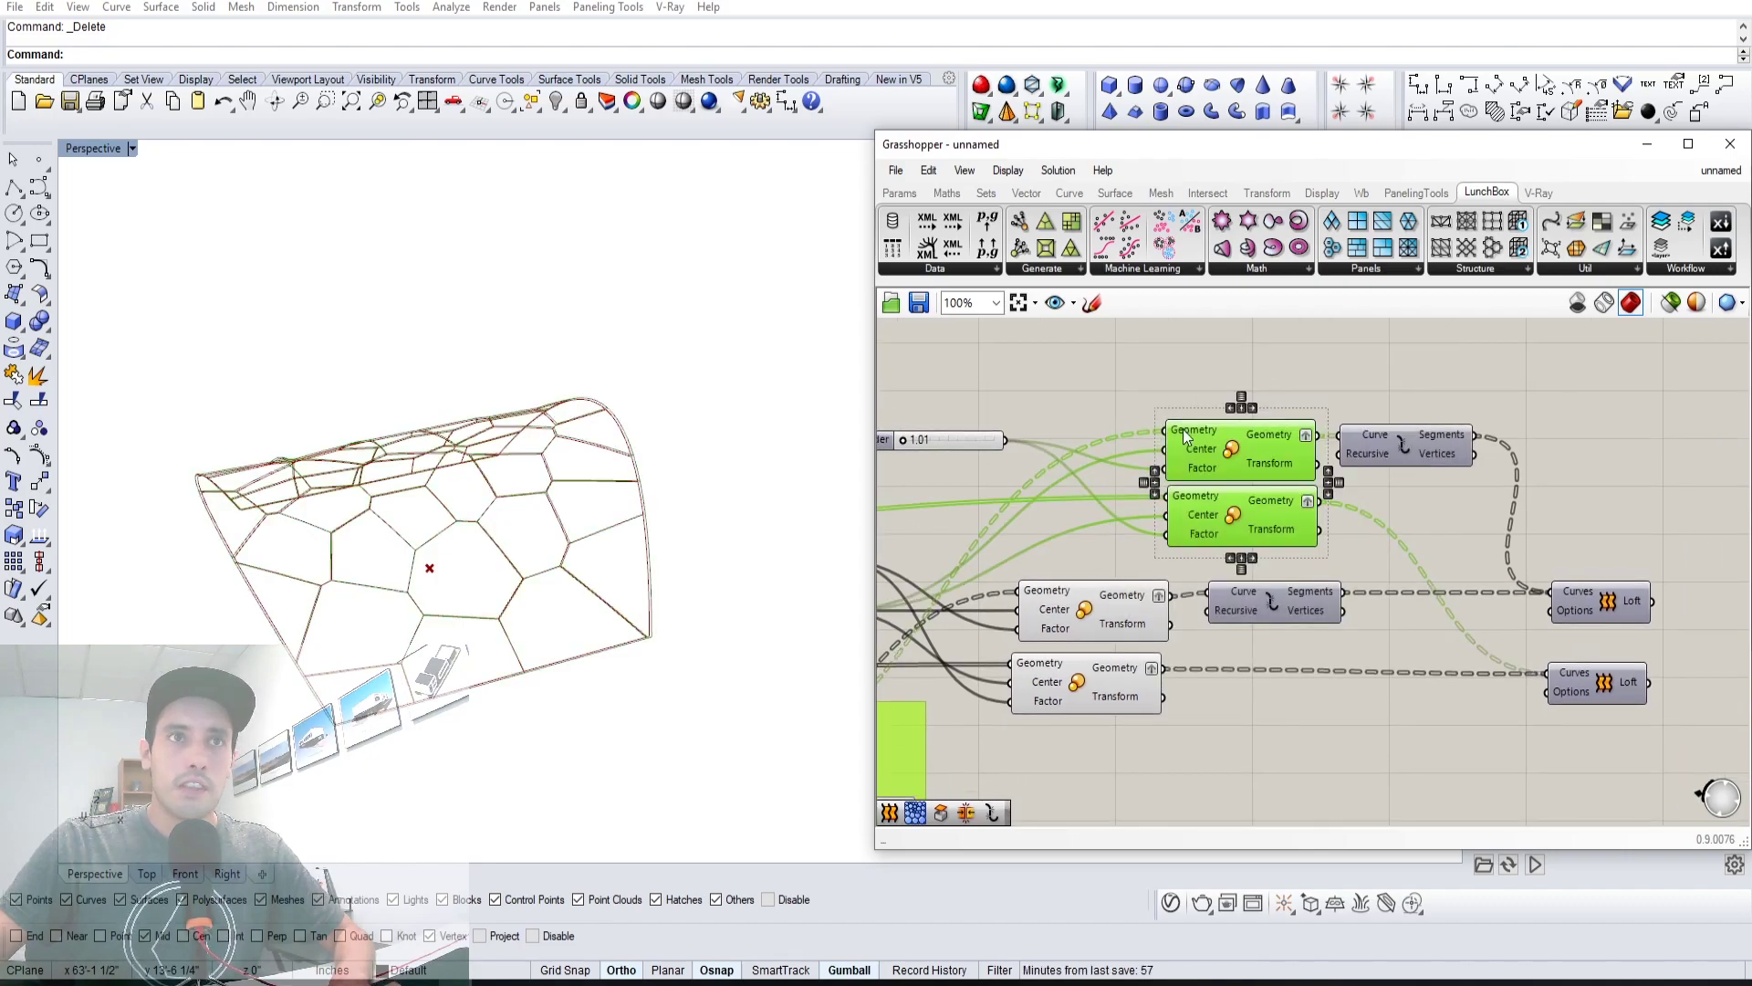
pyautogui.moveTo(967, 440); pyautogui.dragTo(1108, 422, button='right')
pyautogui.scroll(5, 1108, 422)
pyautogui.moveTo(1072, 464); pyautogui.dragTo(1146, 466)
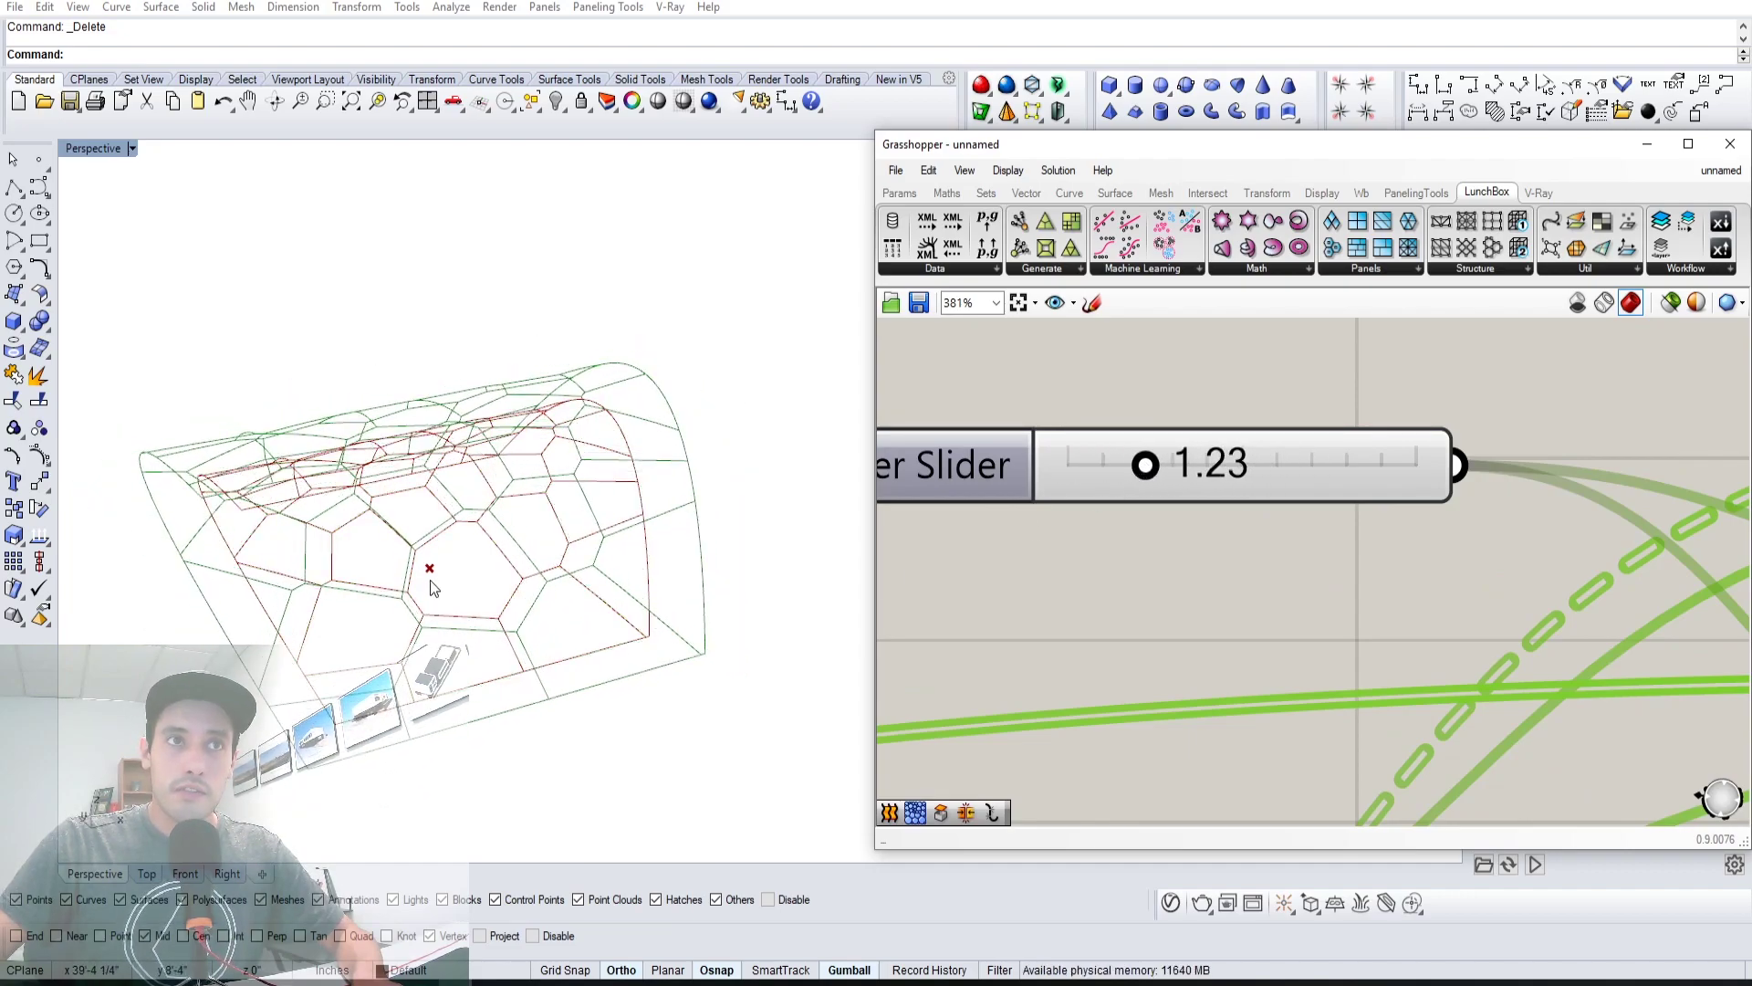
# Turn off the preview of the two upper and the two lower Scale components
pyautogui.scroll(-4, 1327, 405)
pyautogui.moveTo(1327, 411); pyautogui.dragTo(1310, 498, button='right')
pyautogui.scroll(3, 1287, 501)
pyautogui.scroll(-5, 1290, 502)
pyautogui.moveTo(1469, 567); pyautogui.dragTo(1143, 548, button='right')
pyautogui.click(1488, 547)
pyautogui.moveTo(1276, 459); pyautogui.dragTo(1271, 433)
pyautogui.middleClick(1271, 430)
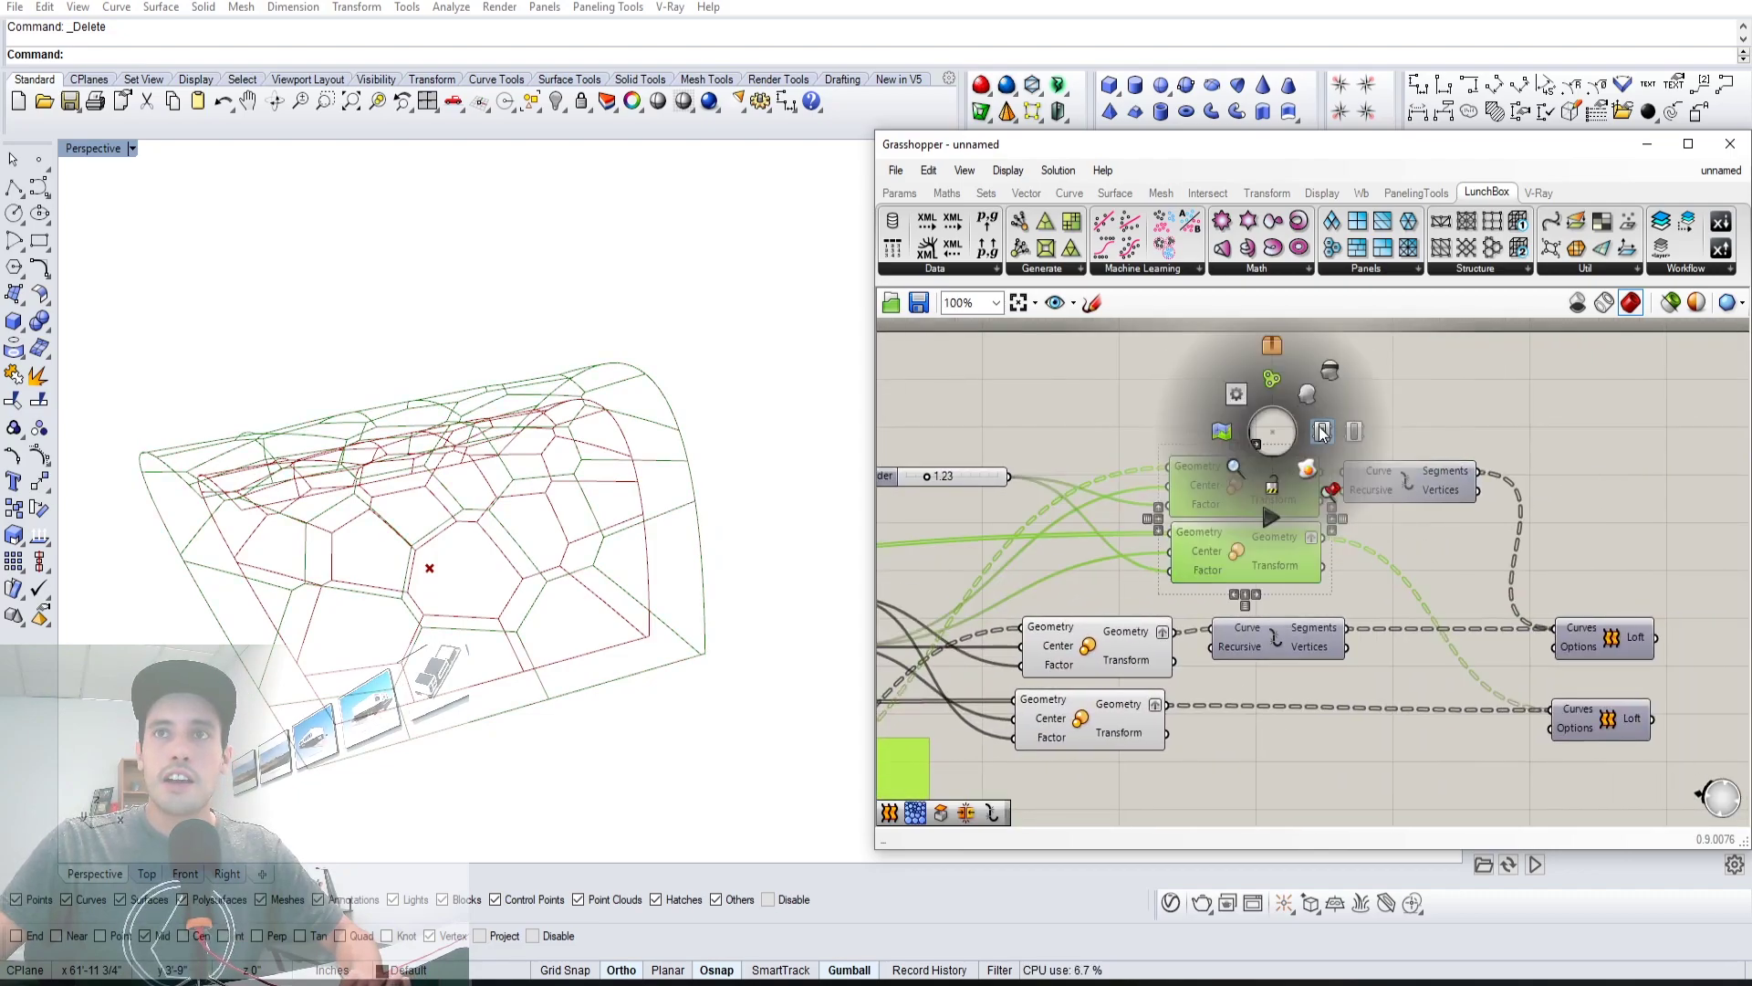
pyautogui.click(1334, 374)
pyautogui.moveTo(1146, 784); pyautogui.dragTo(1097, 631)
pyautogui.middleClick(1098, 631)
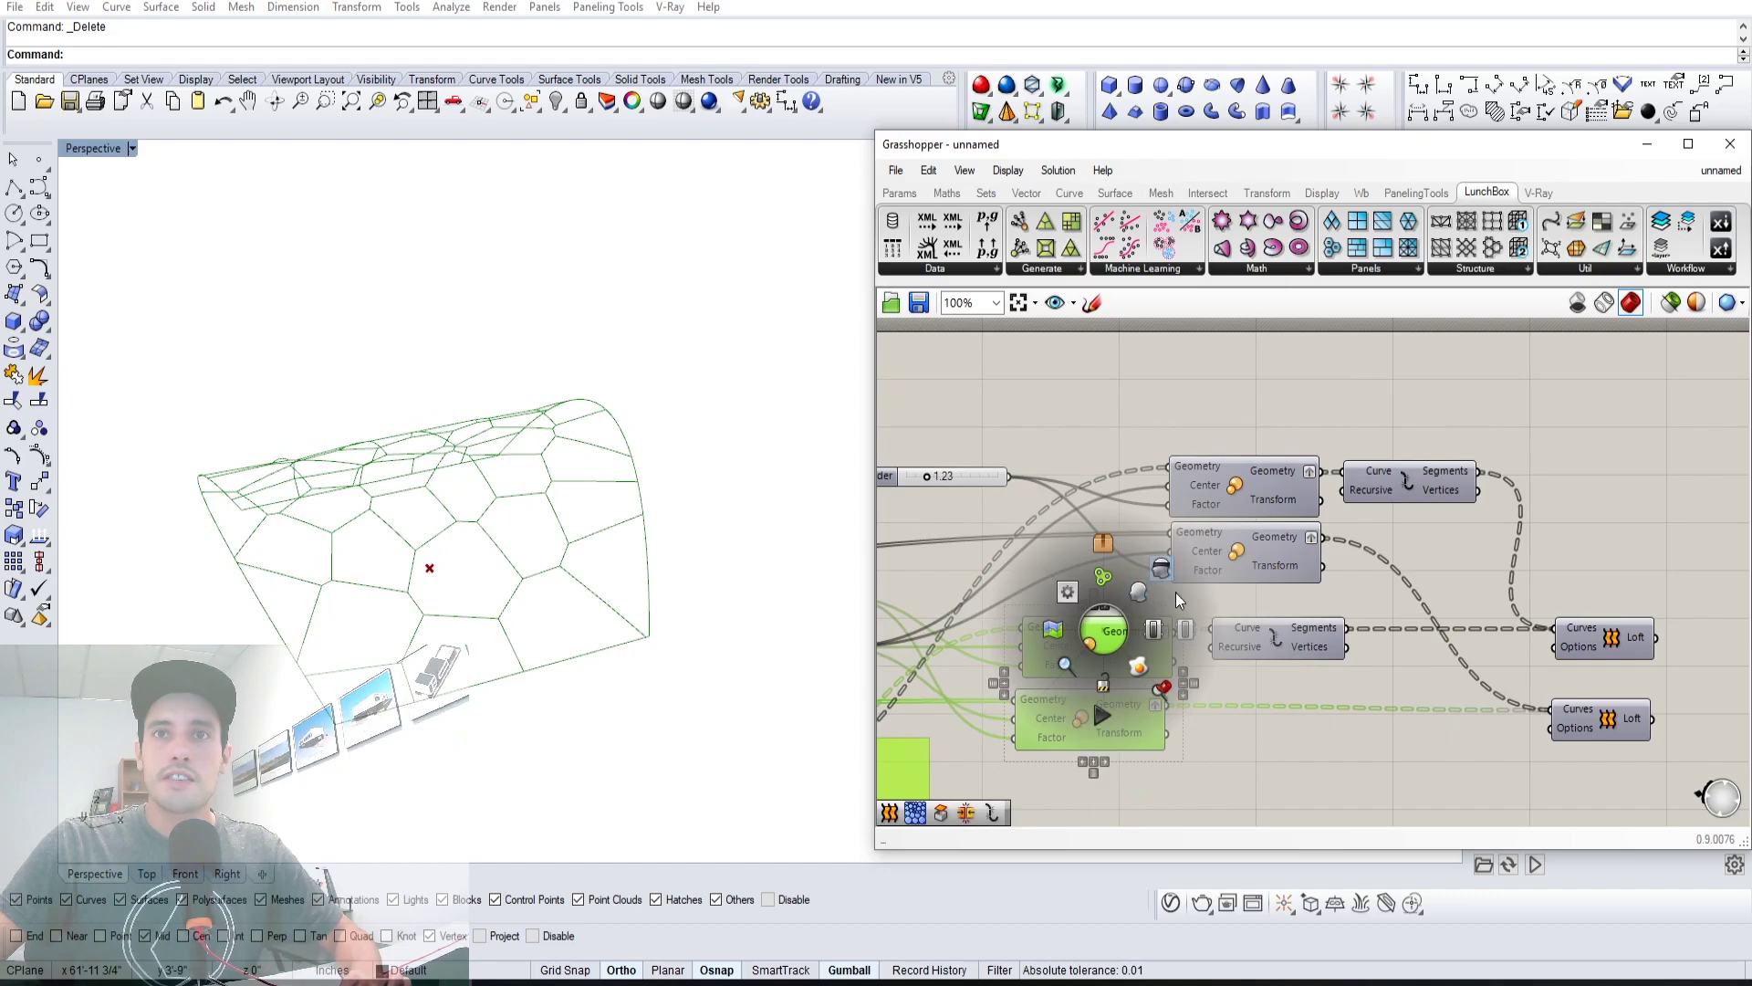
pyautogui.click(1163, 575)
# Turn on the preview of both Loft components to show the surfaces between the original and scaled curves
pyautogui.moveTo(1164, 575); pyautogui.dragTo(1049, 558, button='right')
pyautogui.moveTo(1574, 782); pyautogui.dragTo(1529, 556)
pyautogui.middleClick(1529, 557)
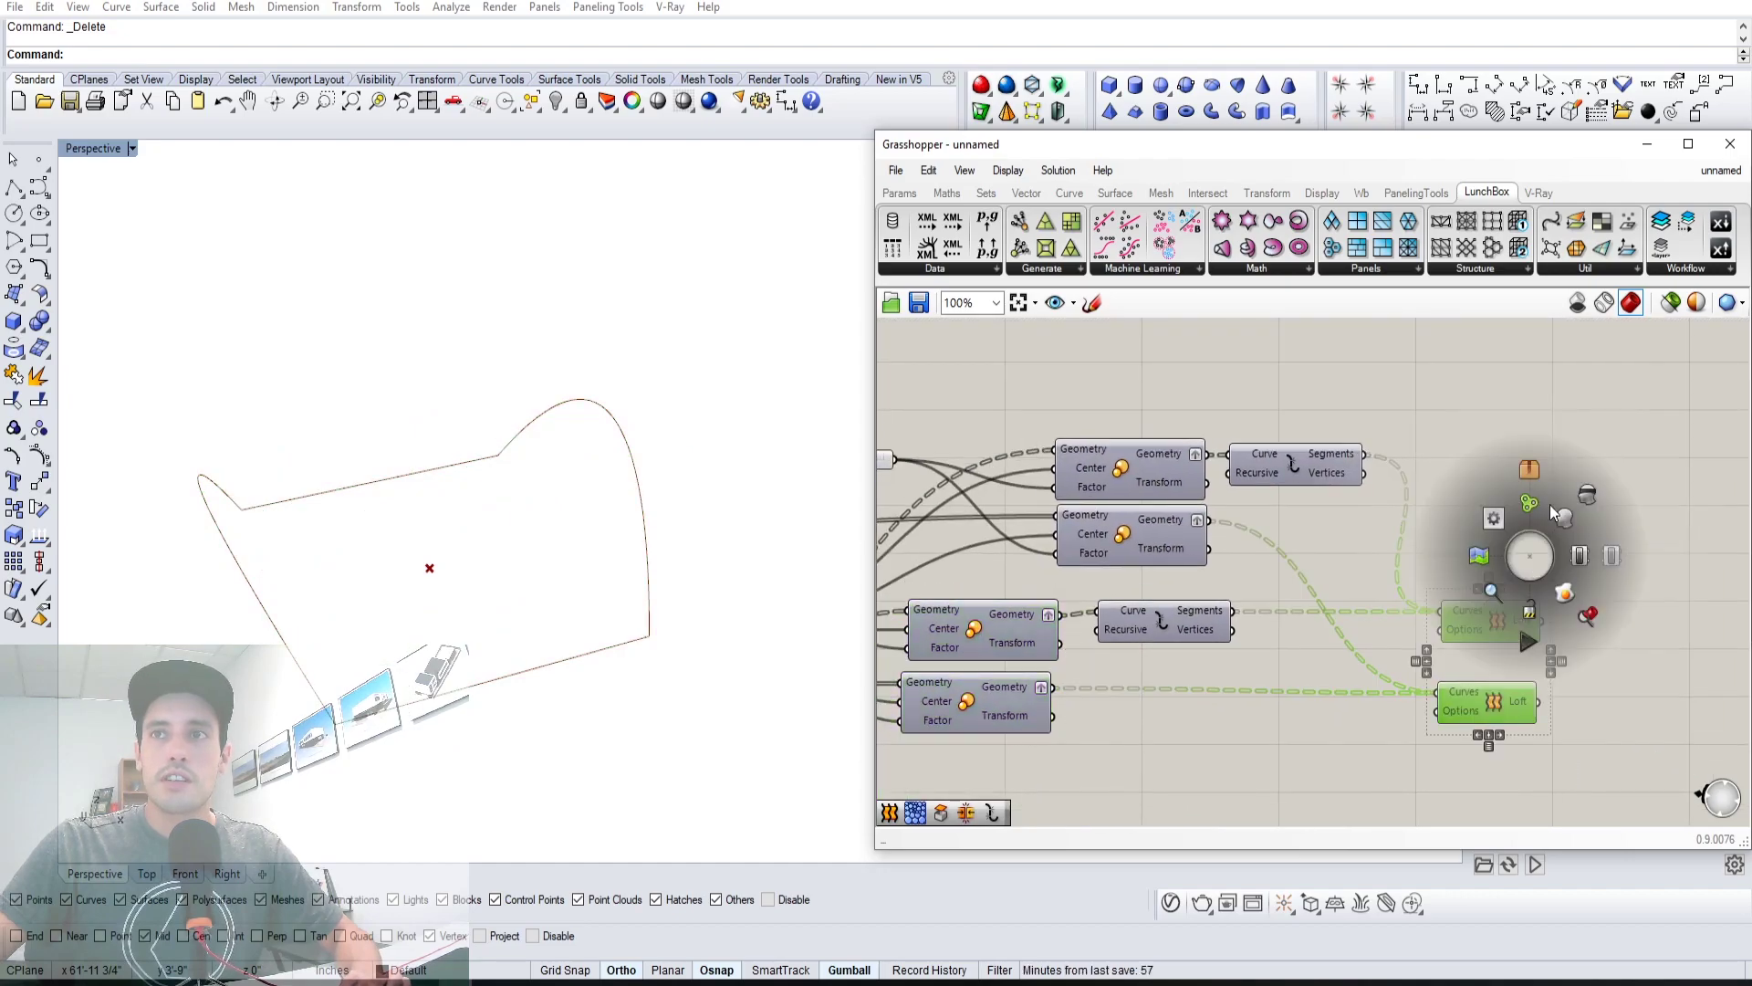
pyautogui.click(1571, 516)
pyautogui.scroll(-5, 490, 562)
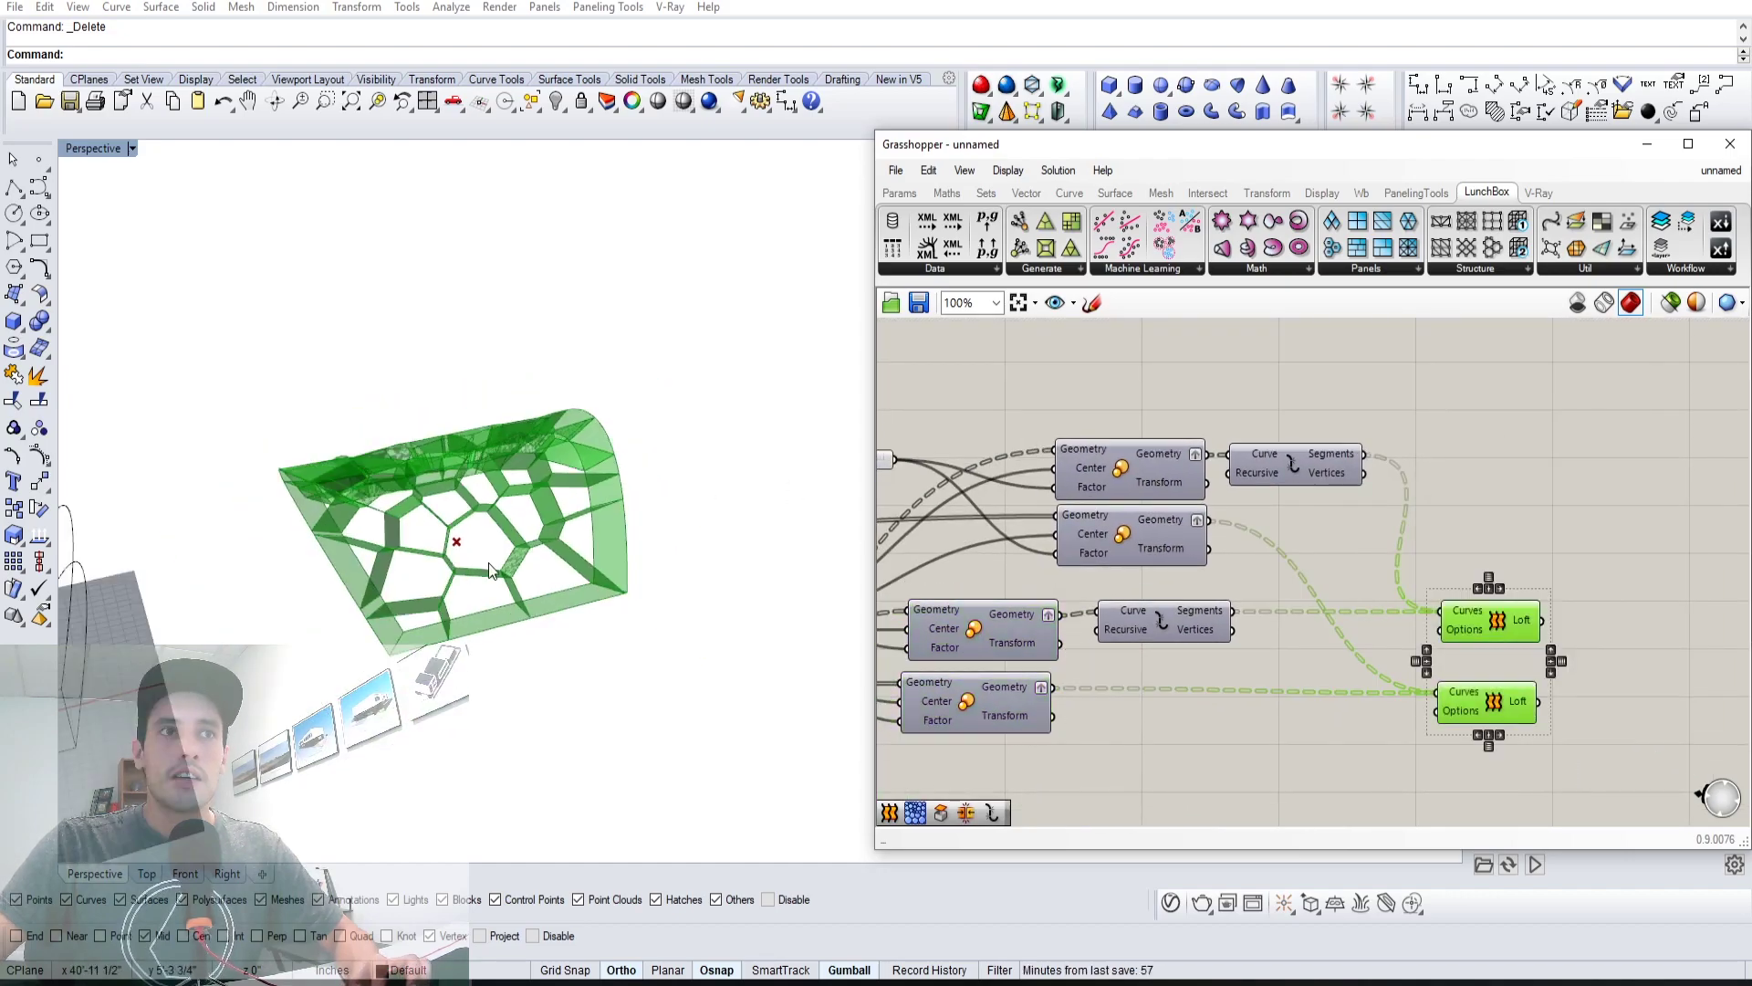
# Lower the factor slider of the two upper Scale components to narrow the lofted surfaces
pyautogui.moveTo(489, 562); pyautogui.dragTo(446, 569, button='right')
pyautogui.scroll(6, 519, 564)
pyautogui.moveTo(1181, 541); pyautogui.dragTo(1550, 563, button='right')
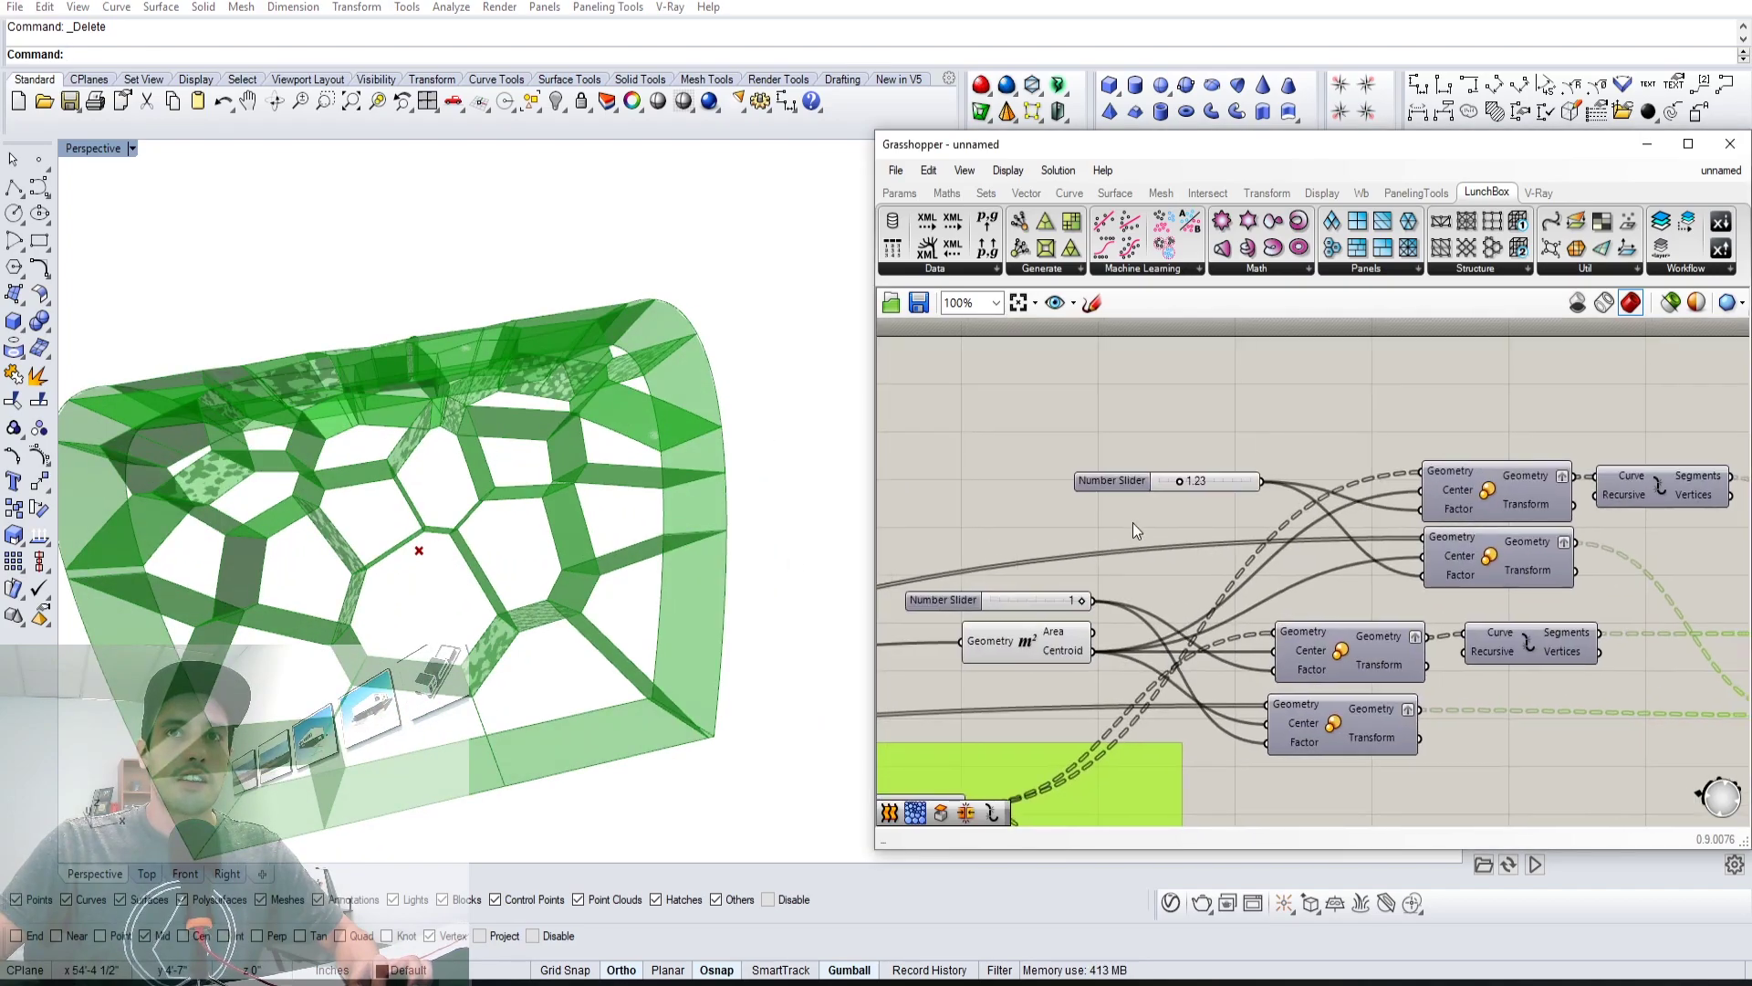
pyautogui.scroll(3, 1168, 518)
pyautogui.moveTo(1194, 461); pyautogui.dragTo(1160, 462)
# Set the Count slider of the point population component to 100
pyautogui.scroll(-5, 1265, 582)
pyautogui.moveTo(1265, 581); pyautogui.dragTo(1424, 426, button='right')
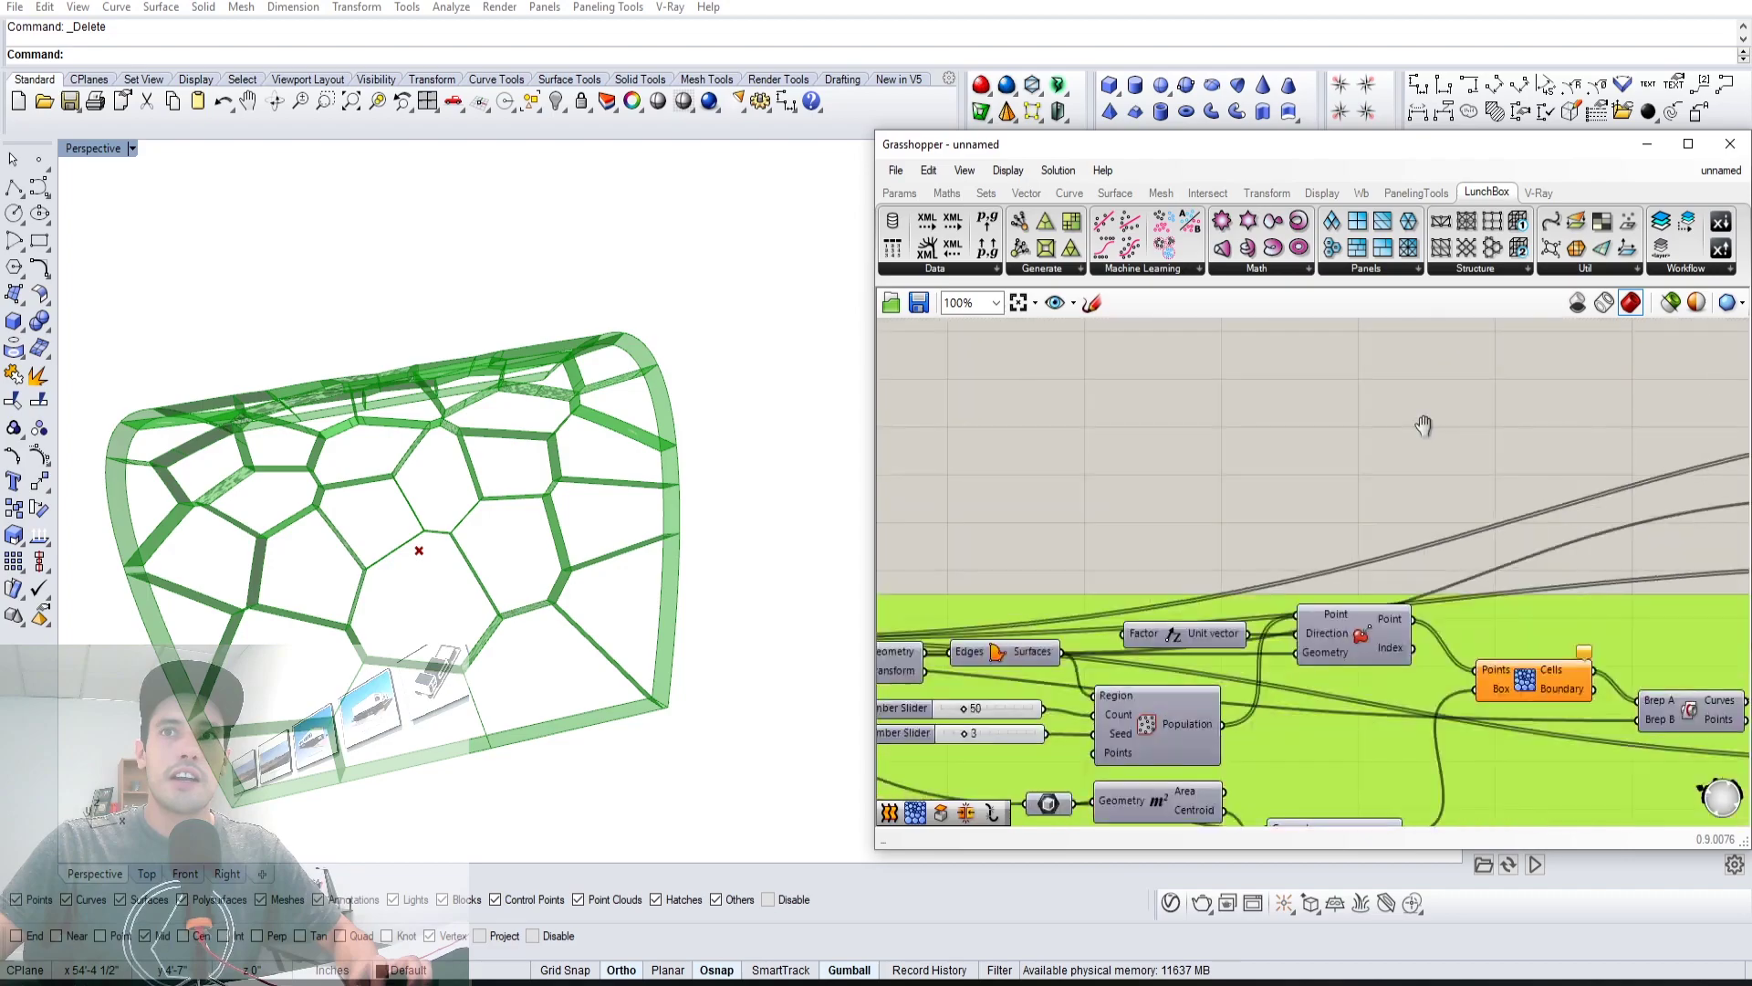
pyautogui.scroll(-6, 1416, 438)
pyautogui.scroll(6, 1179, 544)
pyautogui.moveTo(1351, 561); pyautogui.dragTo(1214, 584, button='right')
pyautogui.scroll(4, 1360, 528)
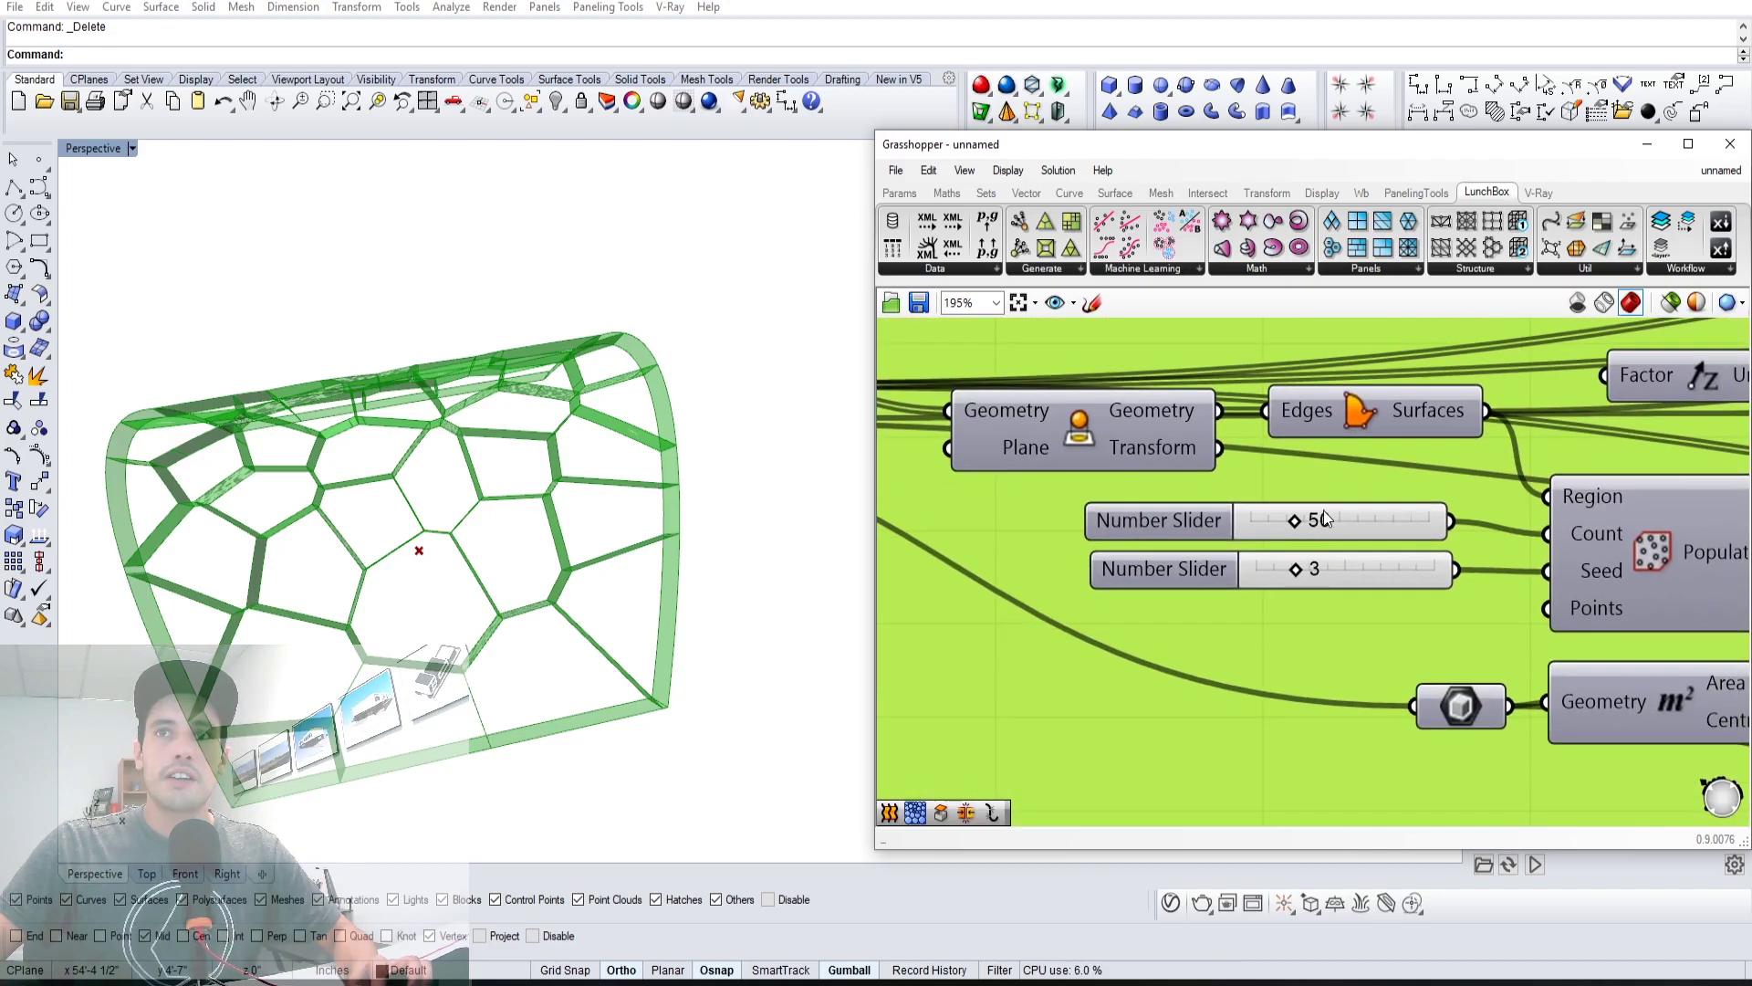
pyautogui.click(1329, 509)
pyautogui.doubleClick(1329, 513)
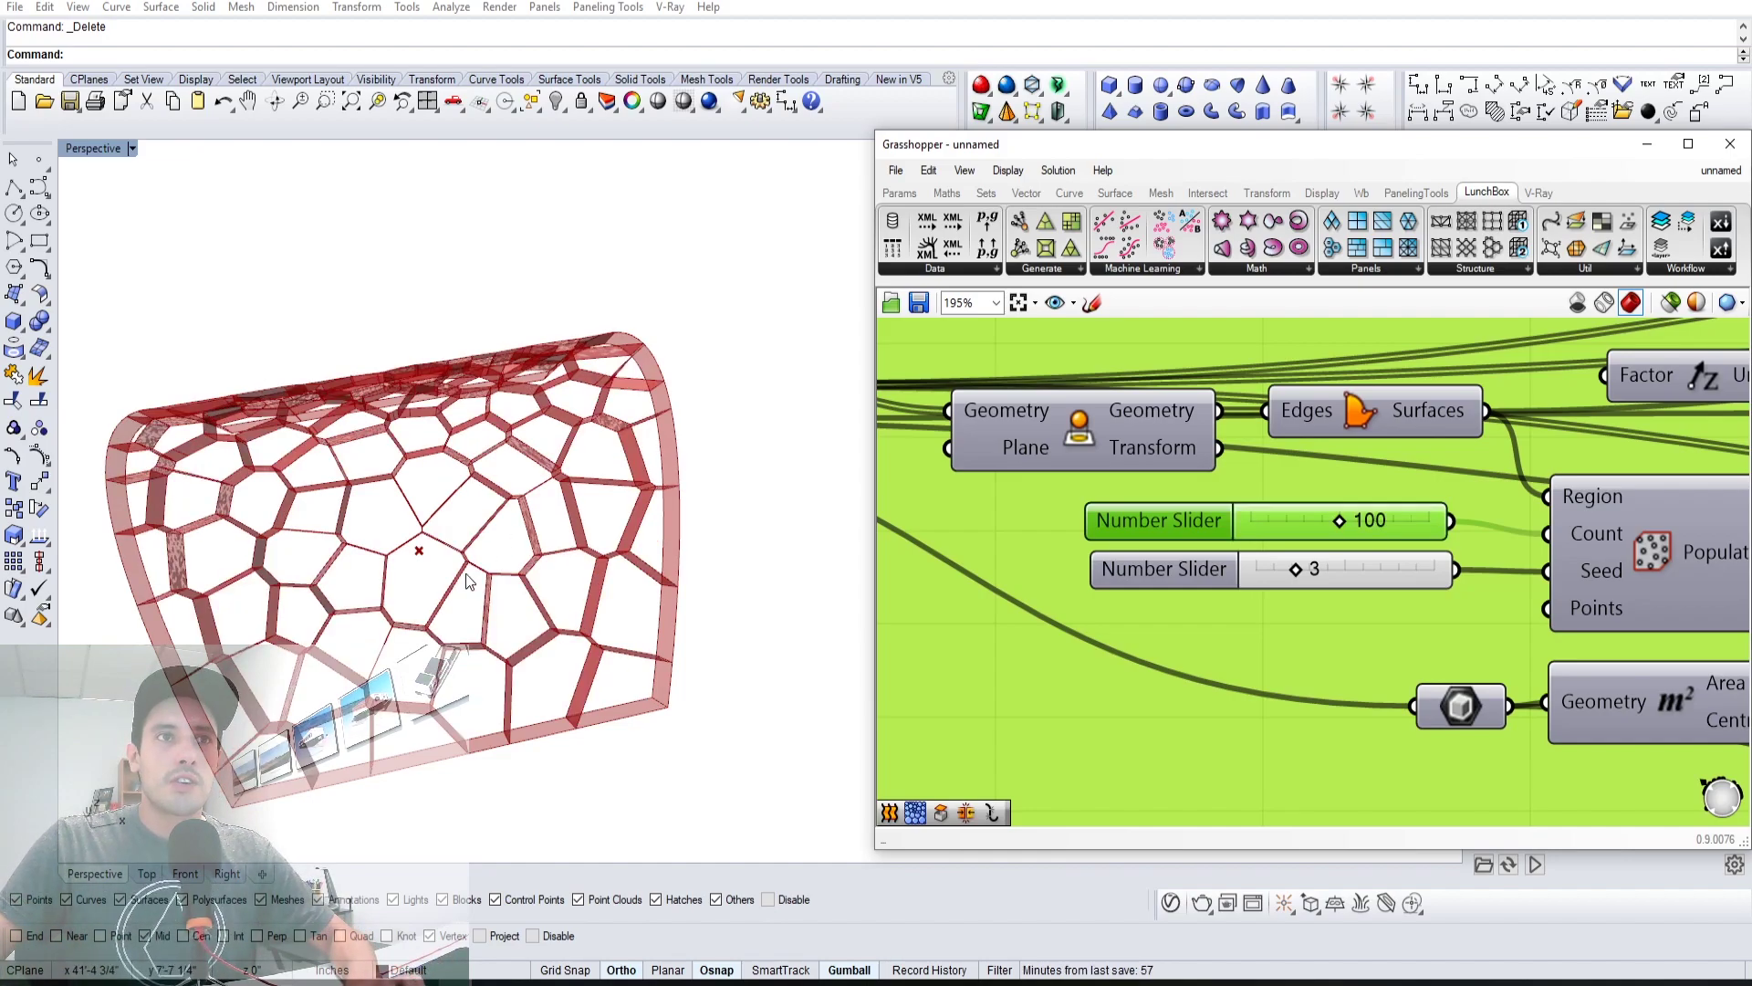
# Examine the lofted Voronoi structure from several angles in the perspective view
pyautogui.moveTo(467, 581); pyautogui.dragTo(584, 653, button='right')
pyautogui.moveTo(1606, 647); pyautogui.dragTo(1321, 579, button='right')
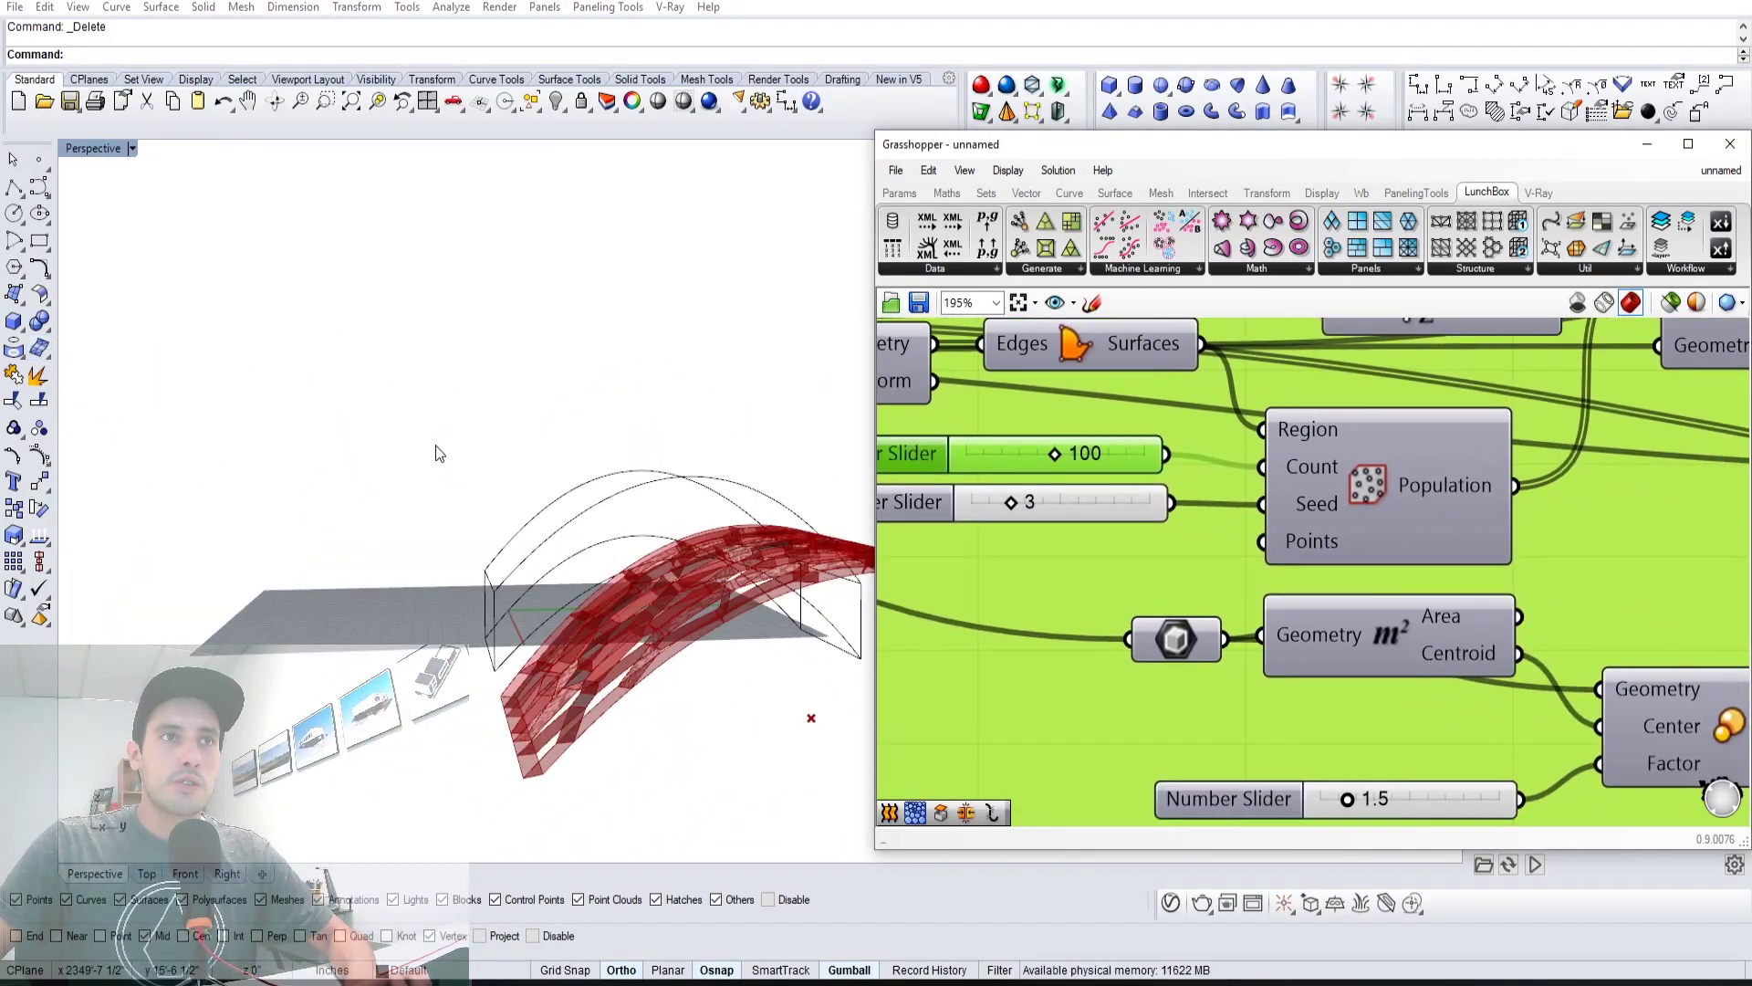
pyautogui.moveTo(439, 454); pyautogui.dragTo(486, 331, button='right')
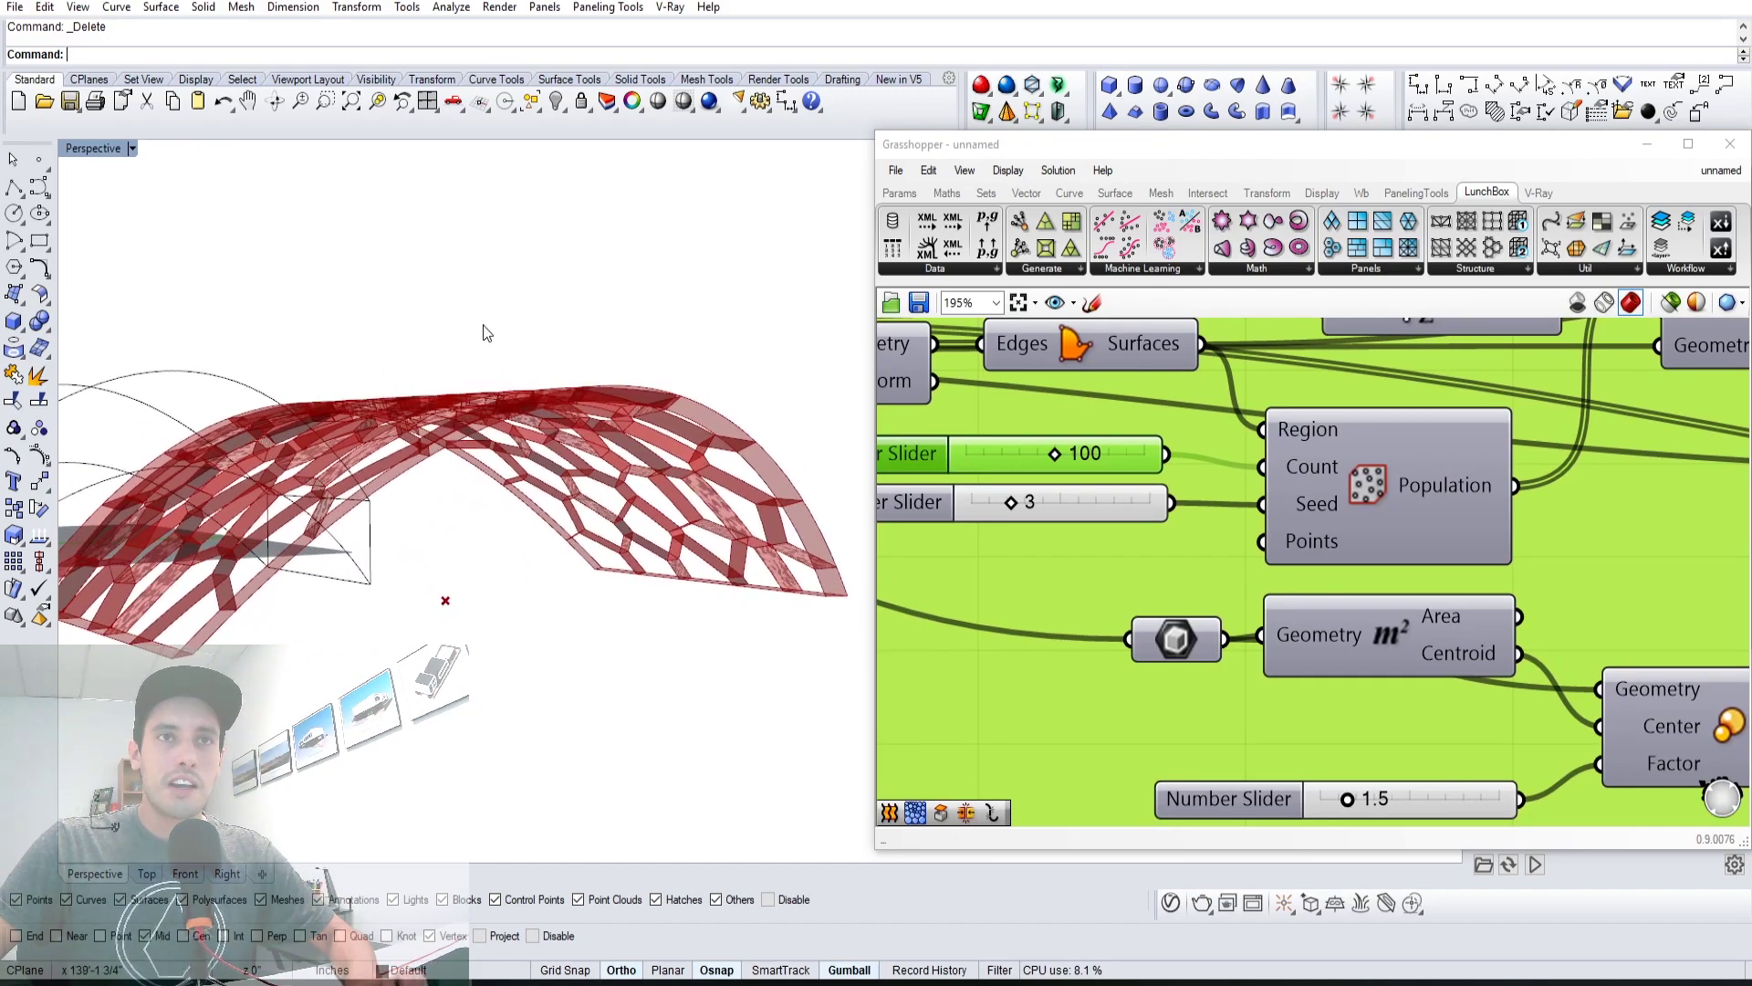
pyautogui.moveTo(599, 648); pyautogui.dragTo(686, 469, button='right')
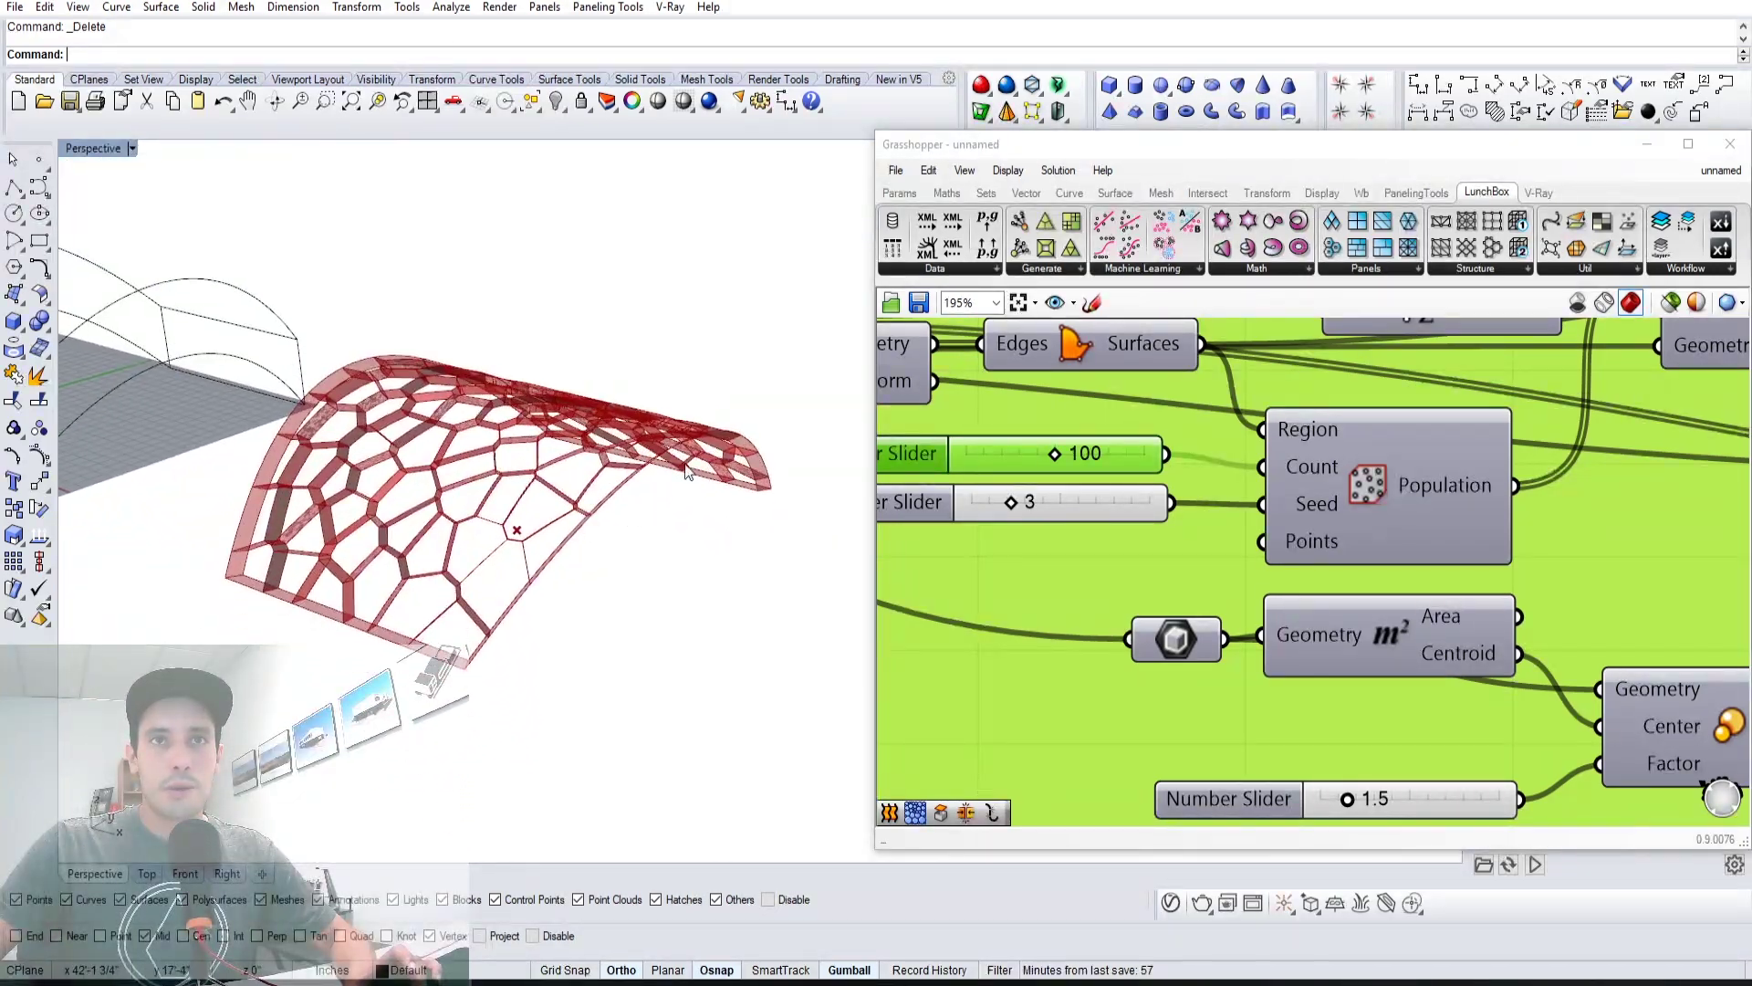
pyautogui.moveTo(739, 408); pyautogui.dragTo(702, 419, button='right')
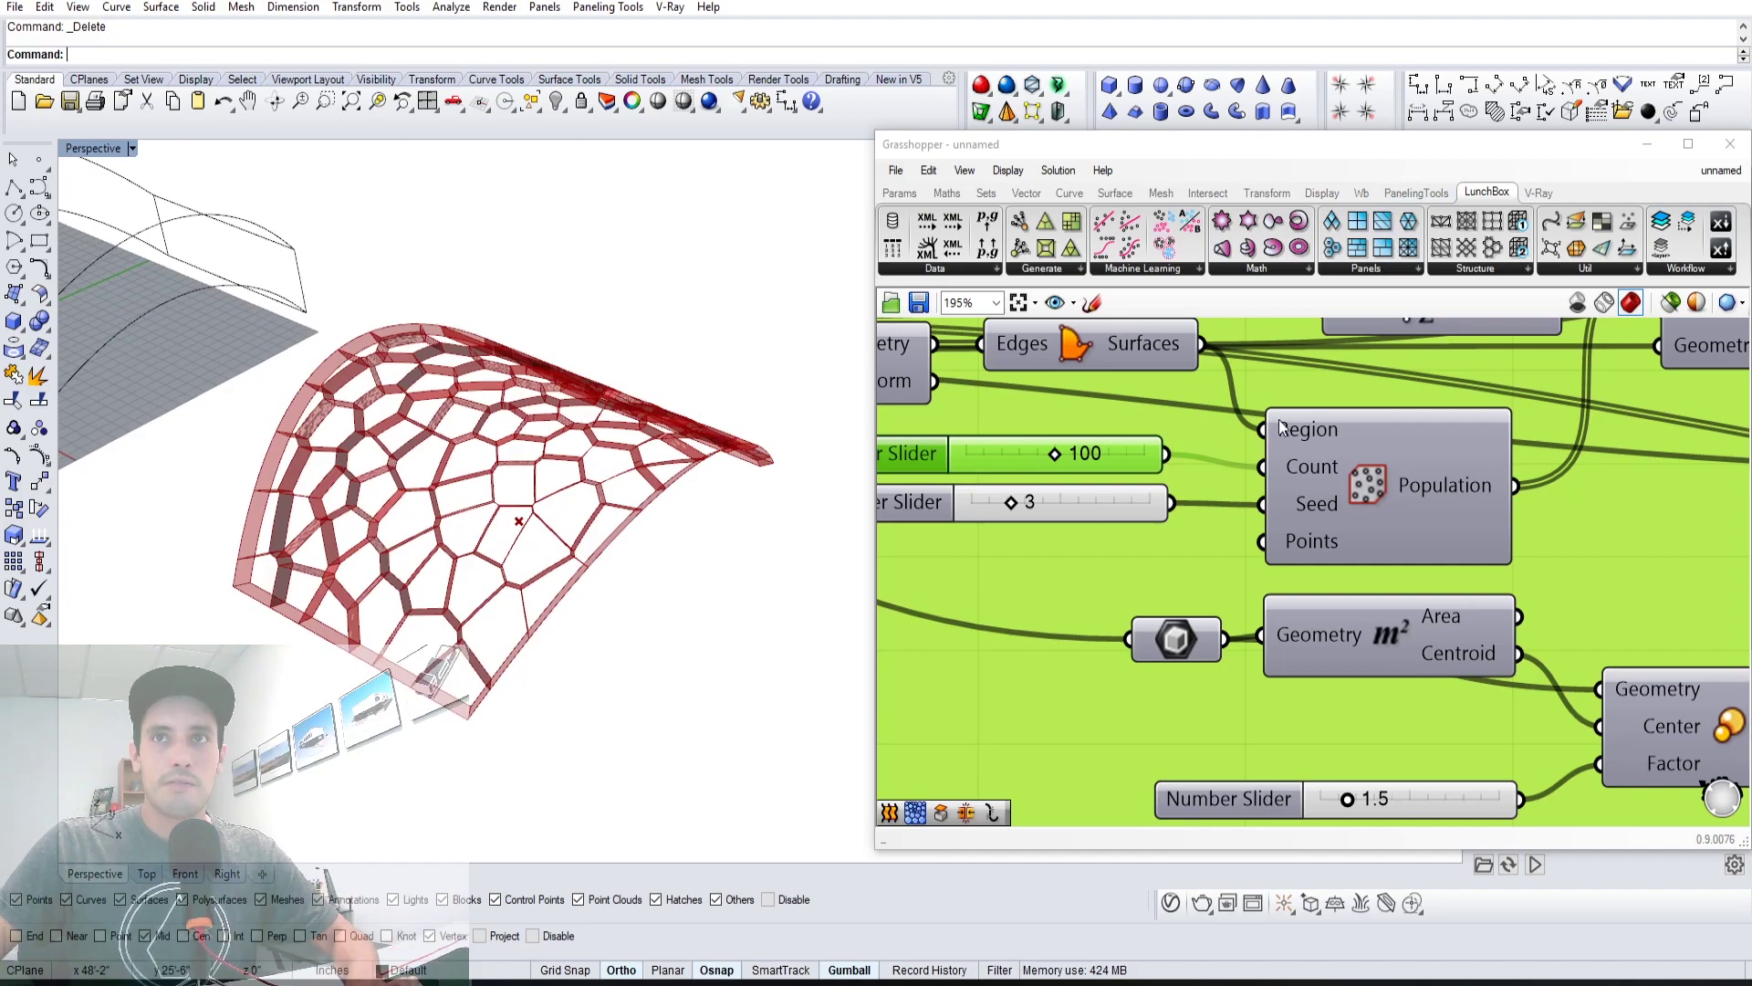
# Try to group the scaling and Loft components outside the green group together with their sliders
pyautogui.scroll(-8, 1283, 427)
pyautogui.moveTo(1497, 652); pyautogui.dragTo(1318, 597, button='right')
pyautogui.moveTo(1650, 536); pyautogui.dragTo(1226, 369)
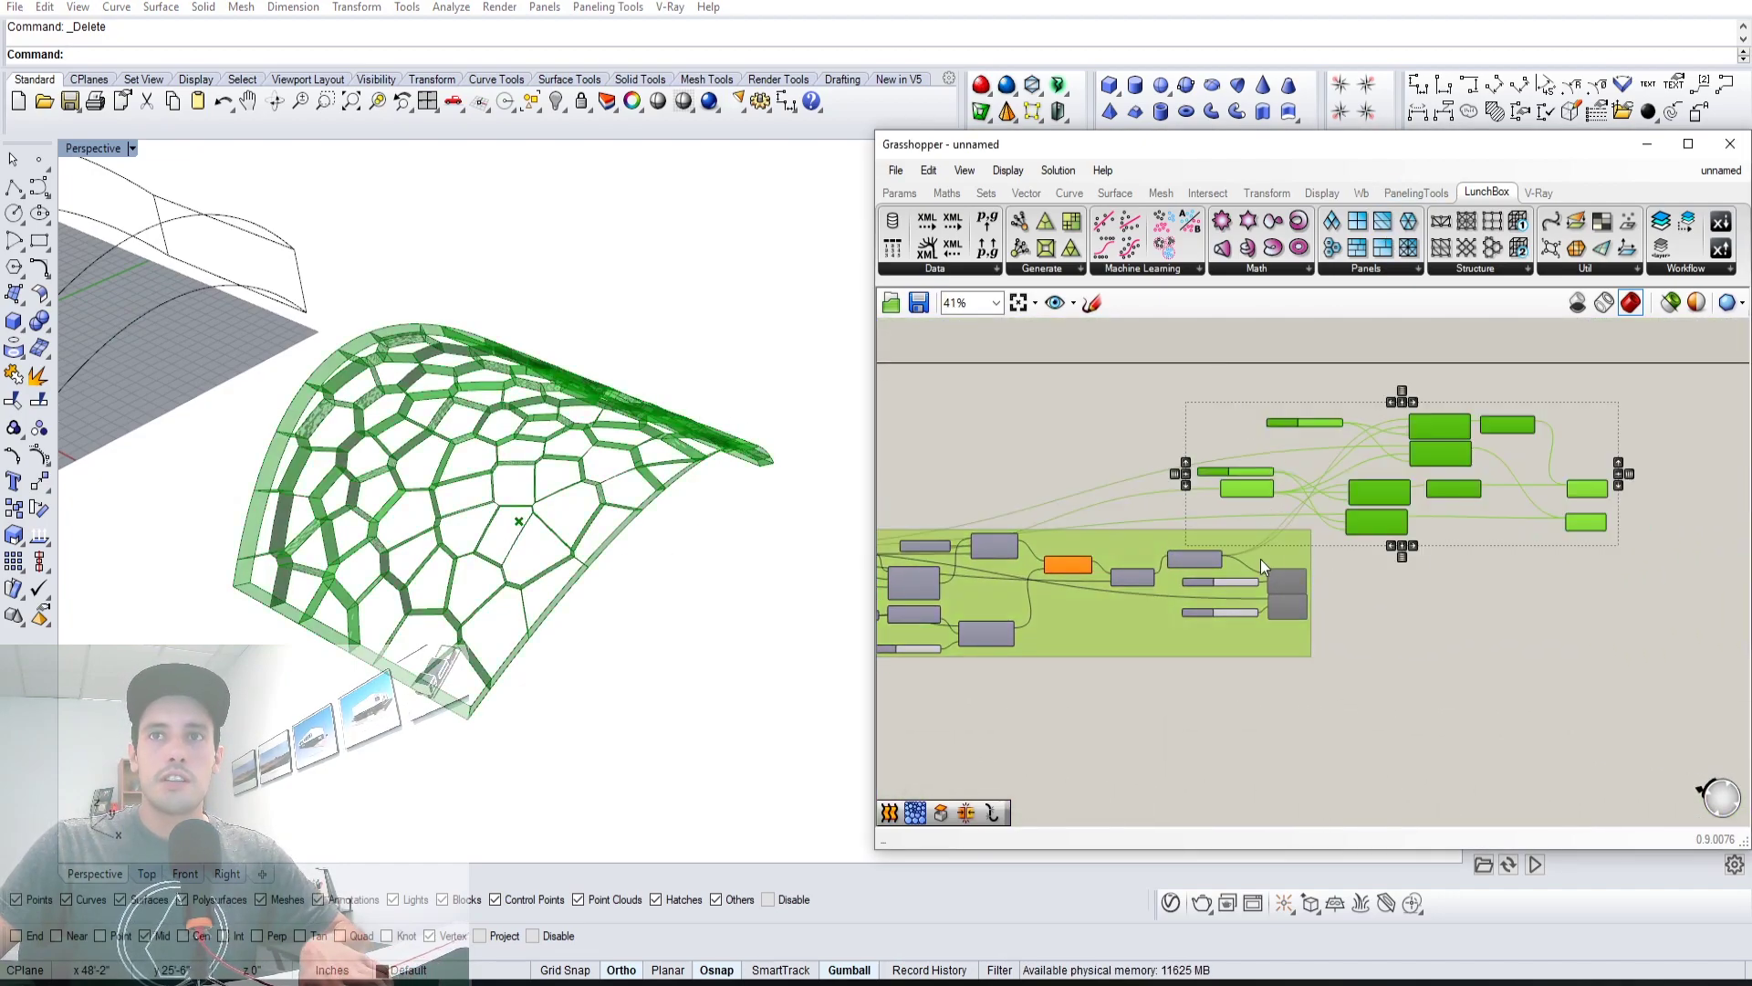
pyautogui.scroll(1, 1296, 547)
pyautogui.hotkey('ctrl', 'g')
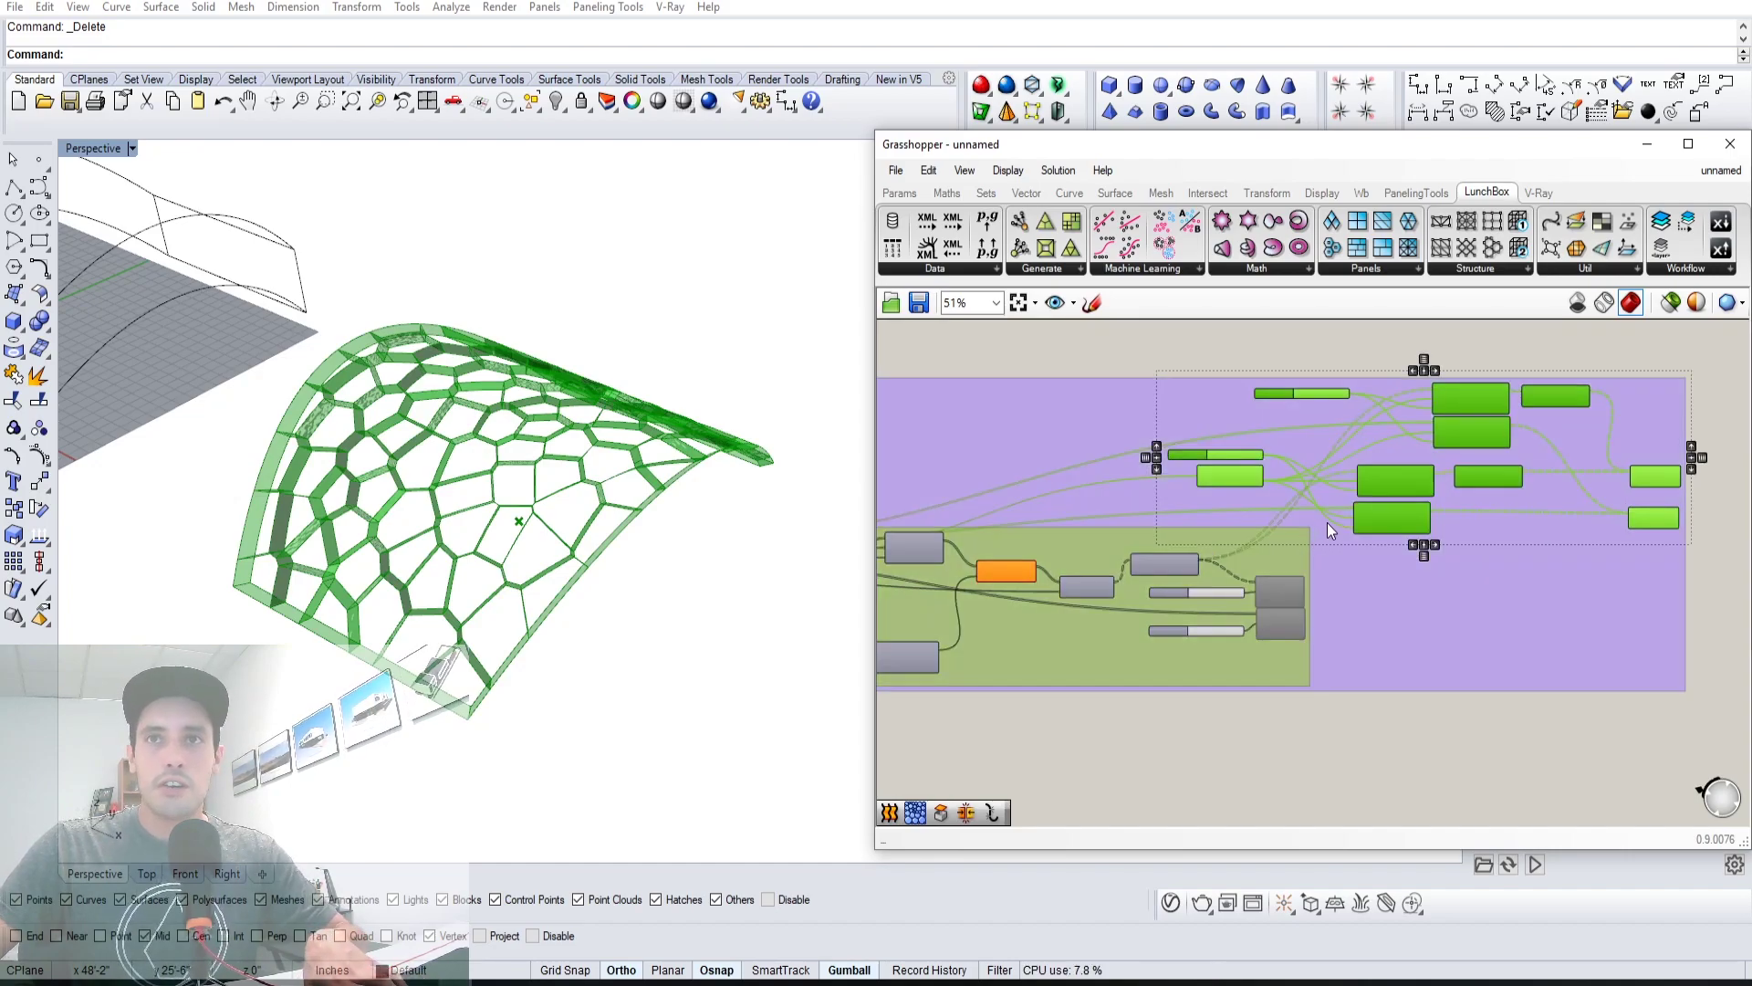
# Undo the grouping of the scaling and Loft components
pyautogui.press('Delete')
pyautogui.hotkey('ctrl', 'z')
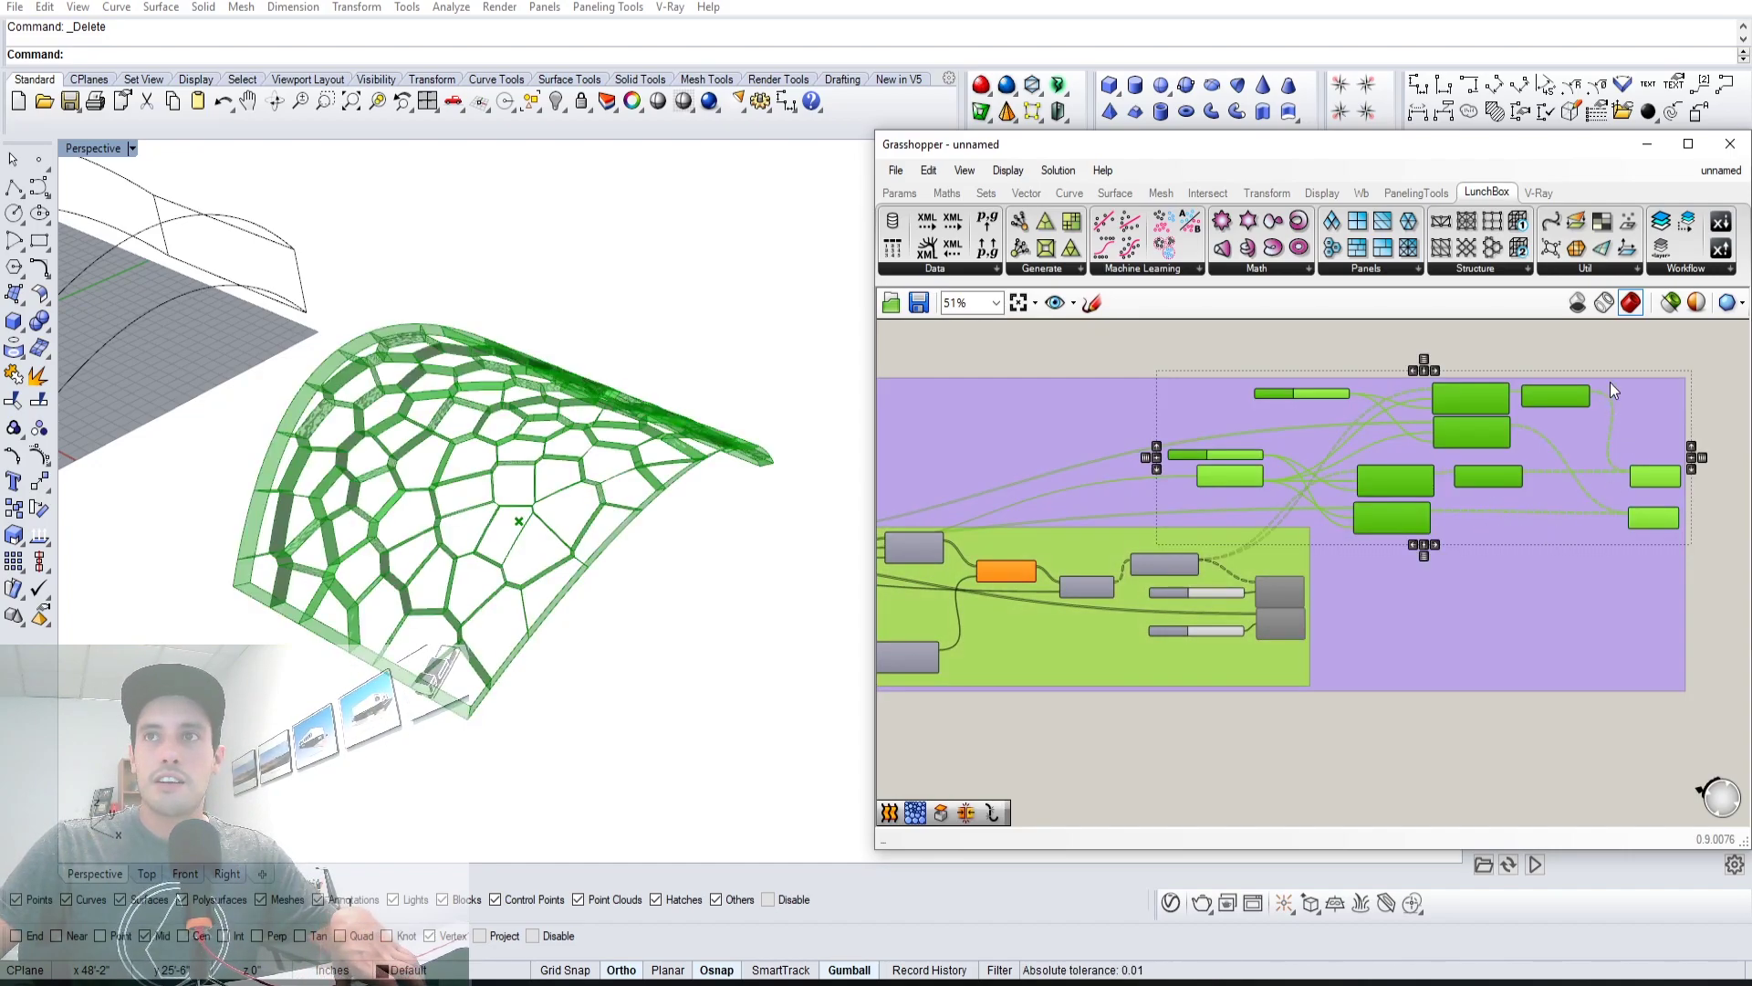
pyautogui.click(1721, 374)
pyautogui.hotkey('ctrl', 'z')
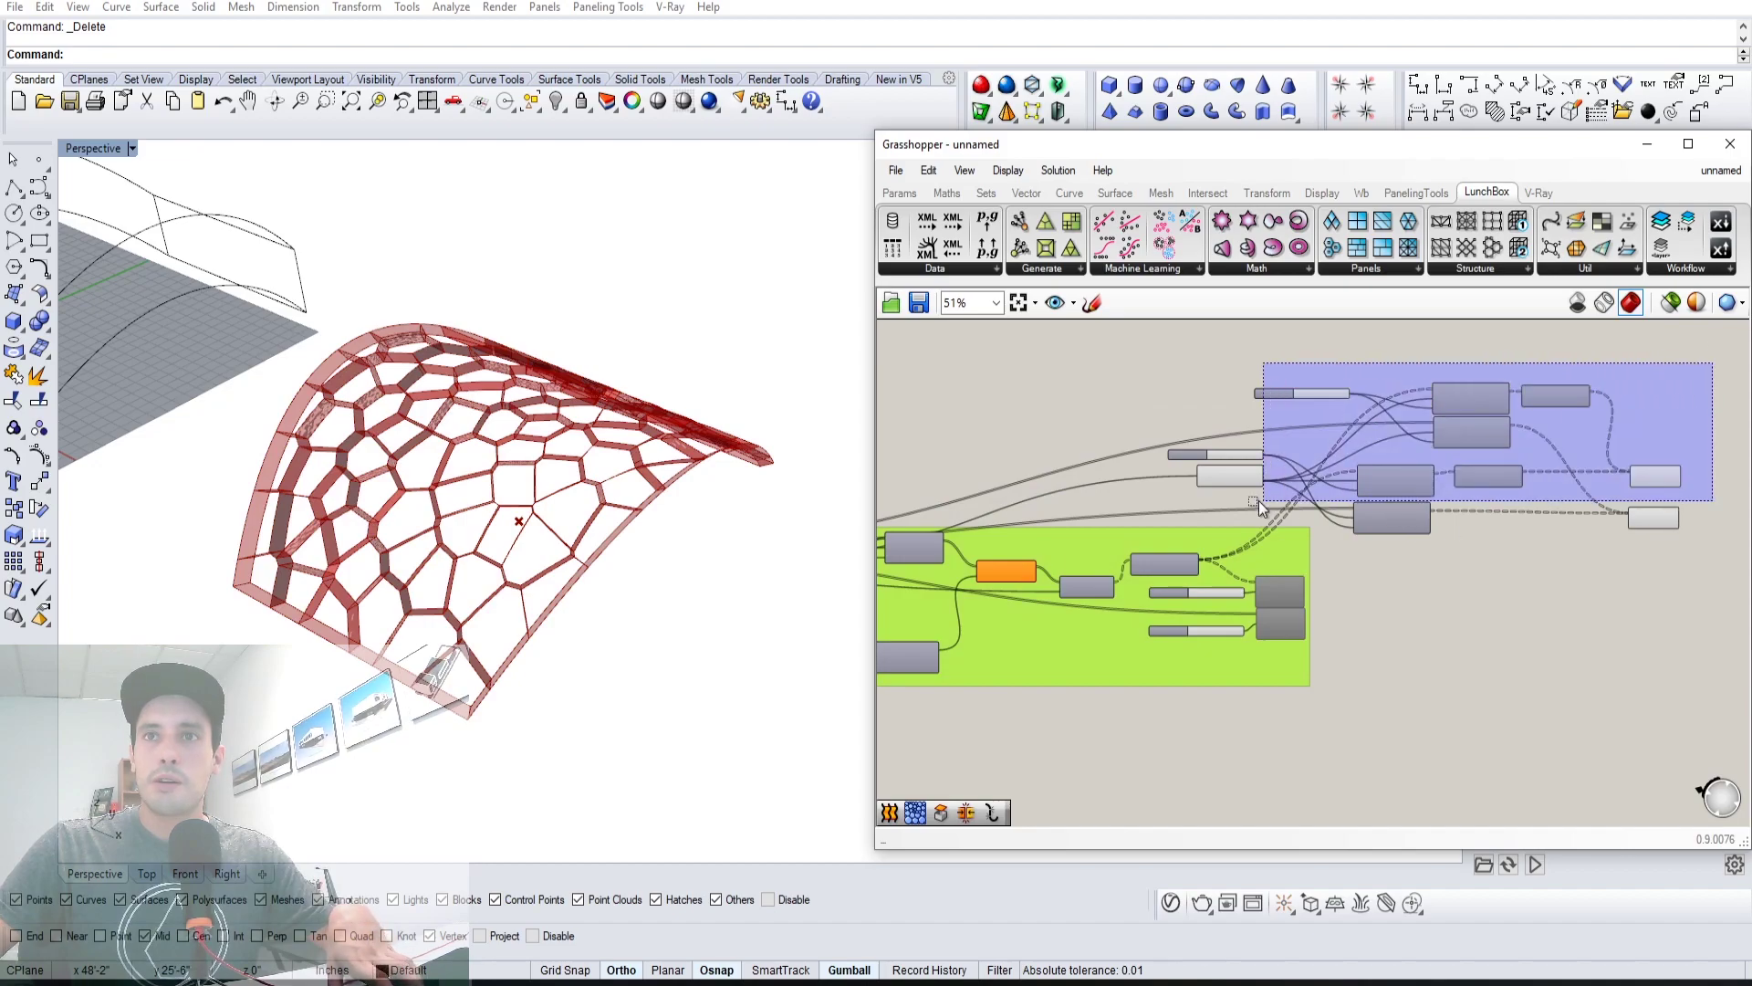